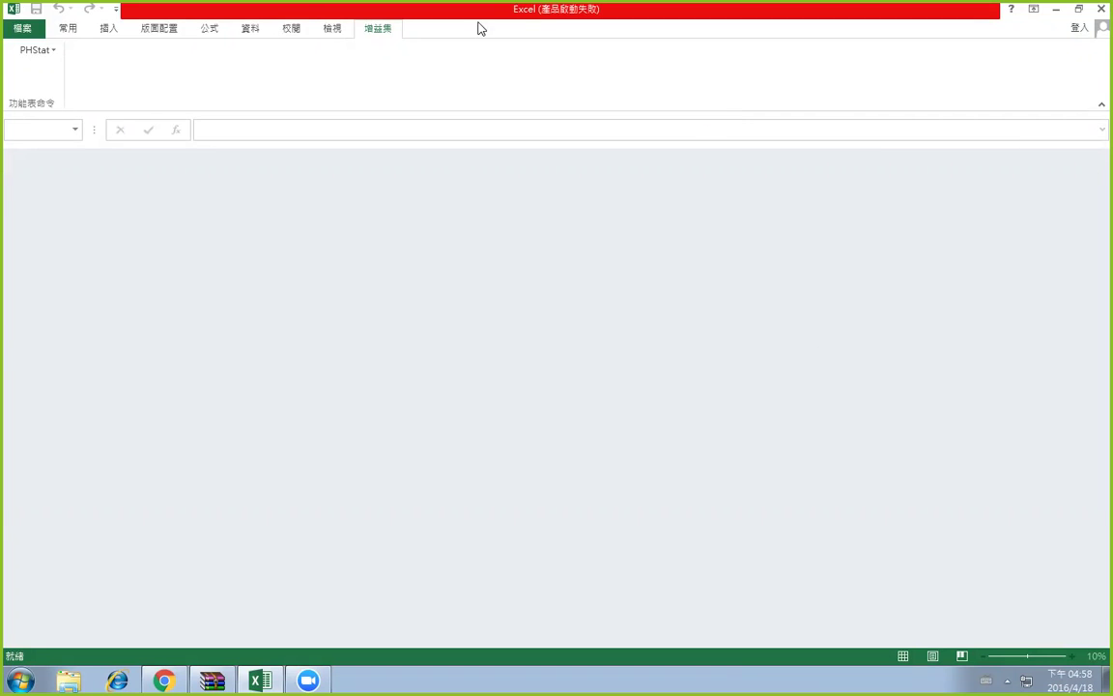
Open PHStat's confidence interval Estimate for the Proportion
{"action": "left_click", "coordinate": [37, 51]}
{"action": "mouse_move", "coordinate": [150, 166]}
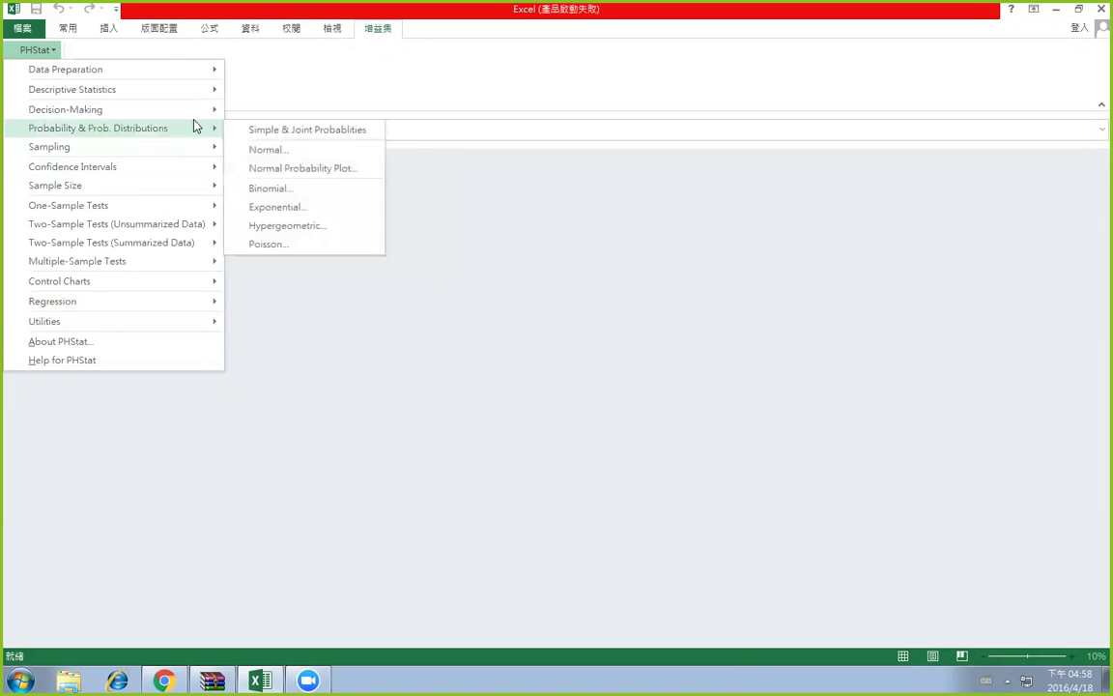
{"action": "mouse_move", "coordinate": [159, 116]}
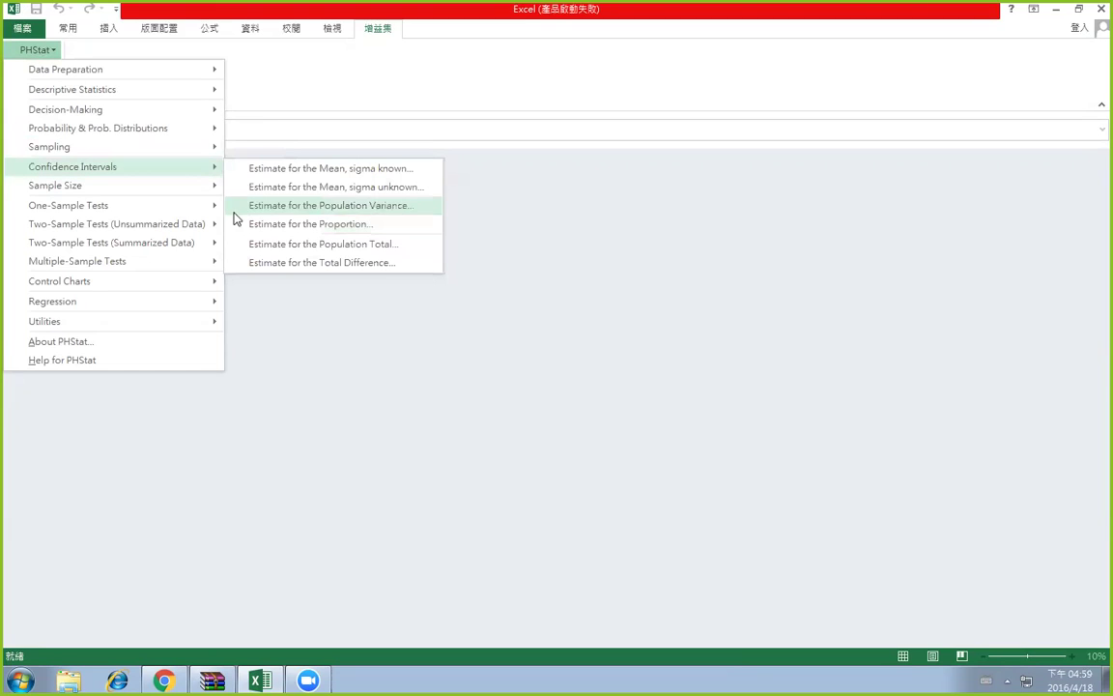
{"action": "left_click", "coordinate": [369, 235]}
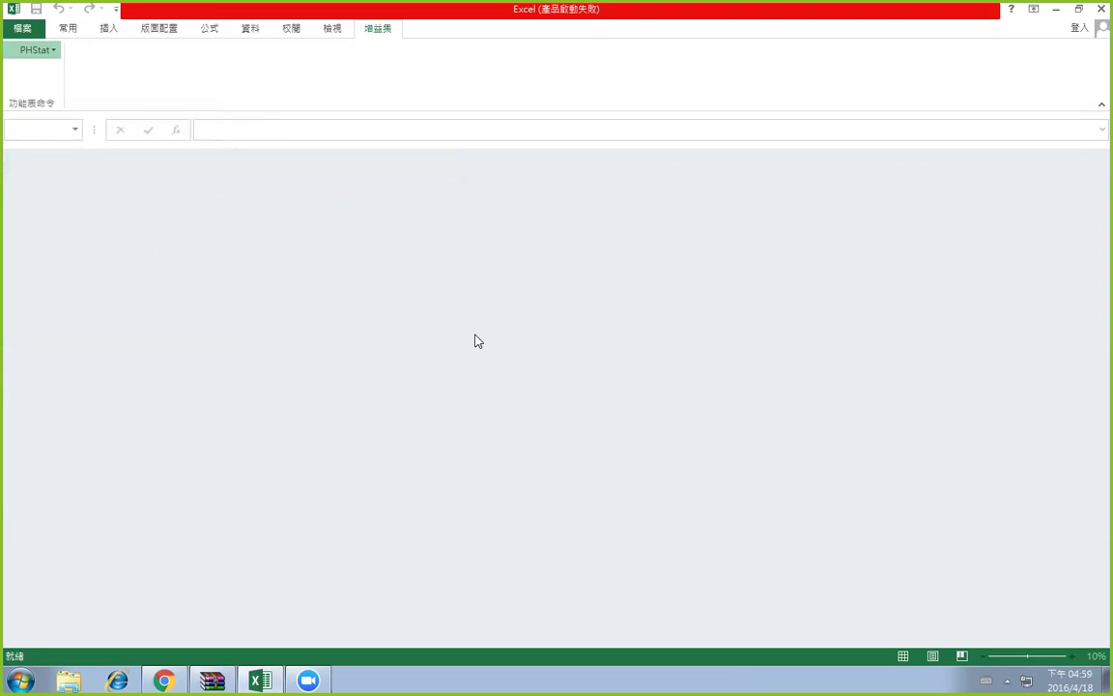
{"action": "left_click", "coordinate": [37, 49]}
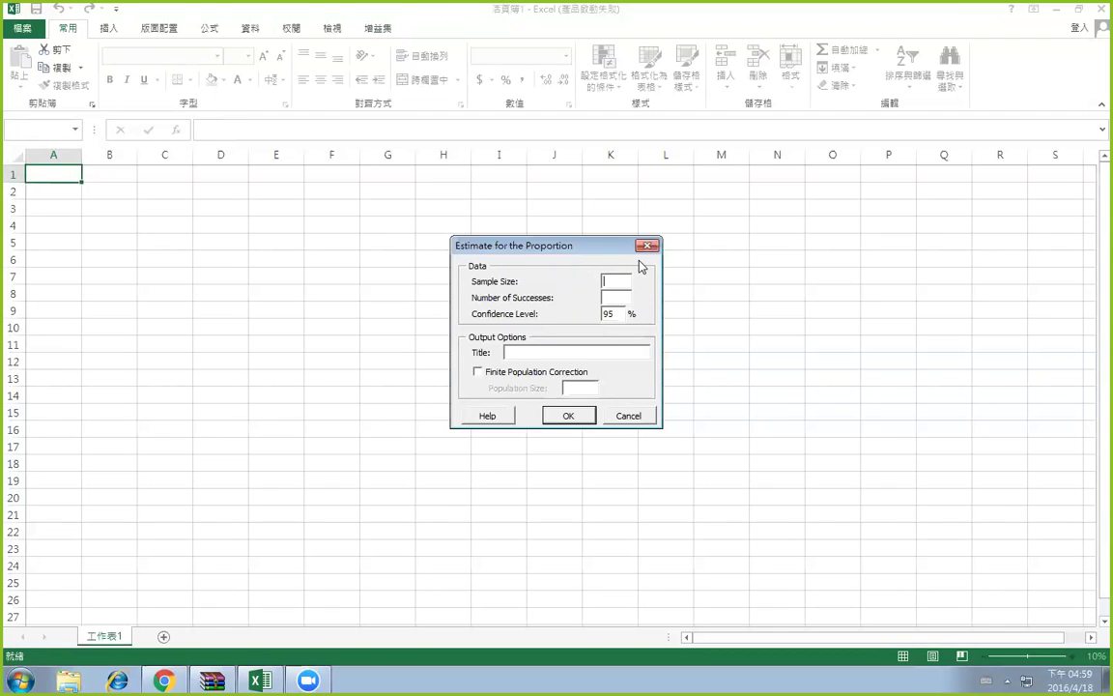
Generate the proportion estimate with sample size 883, 318 successes, the default 95% confidence level and the title P.382
{"action": "type", "text": "883"}
{"action": "left_click", "coordinate": [616, 297]}
{"action": "type", "text": "318"}
{"action": "left_click", "coordinate": [539, 355]}
{"action": "type", "text": "P382"}
{"action": "left_click", "coordinate": [513, 352]}
{"action": "type", "text": "."}
{"action": "left_click", "coordinate": [557, 354]}
{"action": "left_click", "coordinate": [582, 417]}
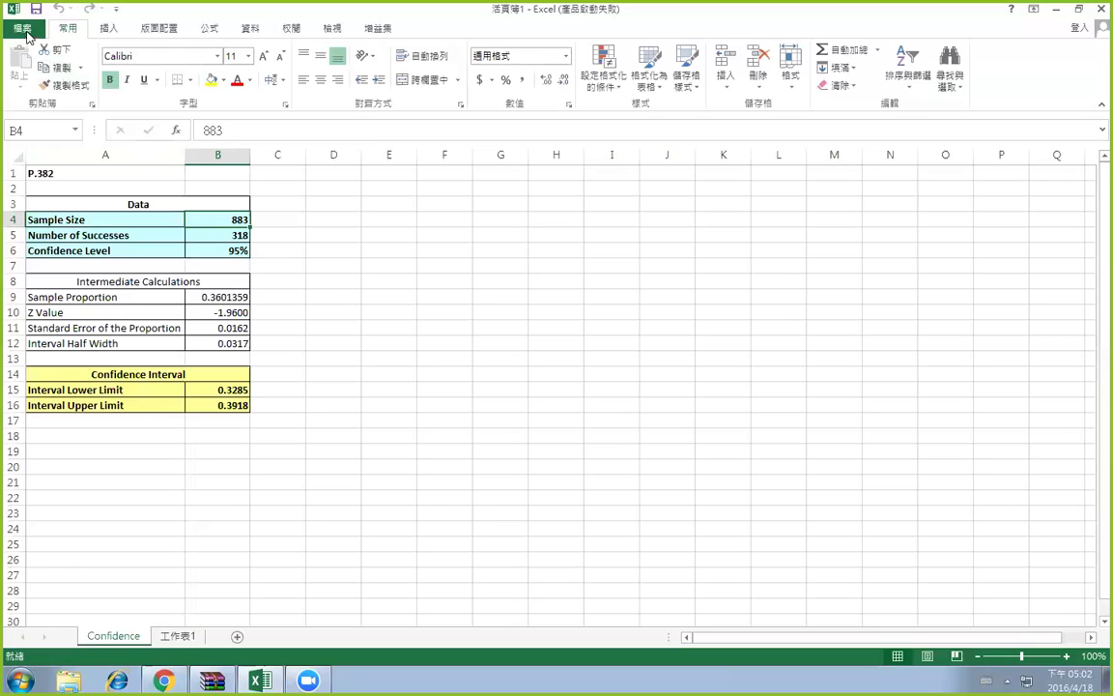
Open PHStat's Z Test for Differences in Two Proportions for summarized data
{"action": "left_click", "coordinate": [24, 29]}
{"action": "left_click", "coordinate": [28, 30]}
{"action": "left_click", "coordinate": [378, 28]}
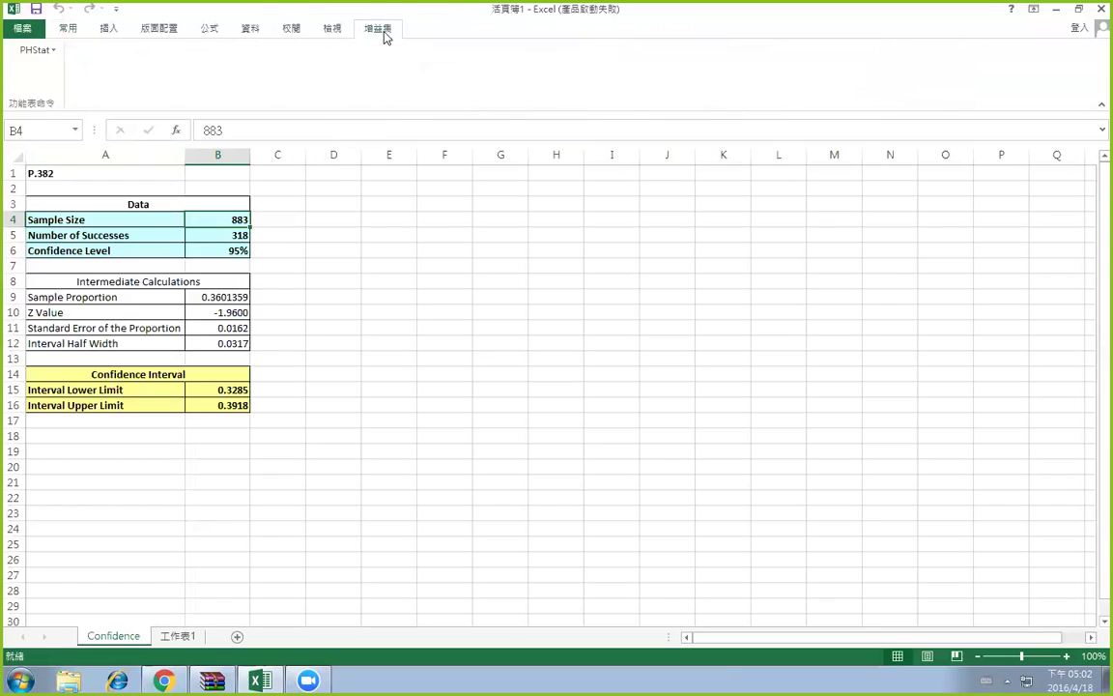
{"action": "left_click", "coordinate": [33, 50]}
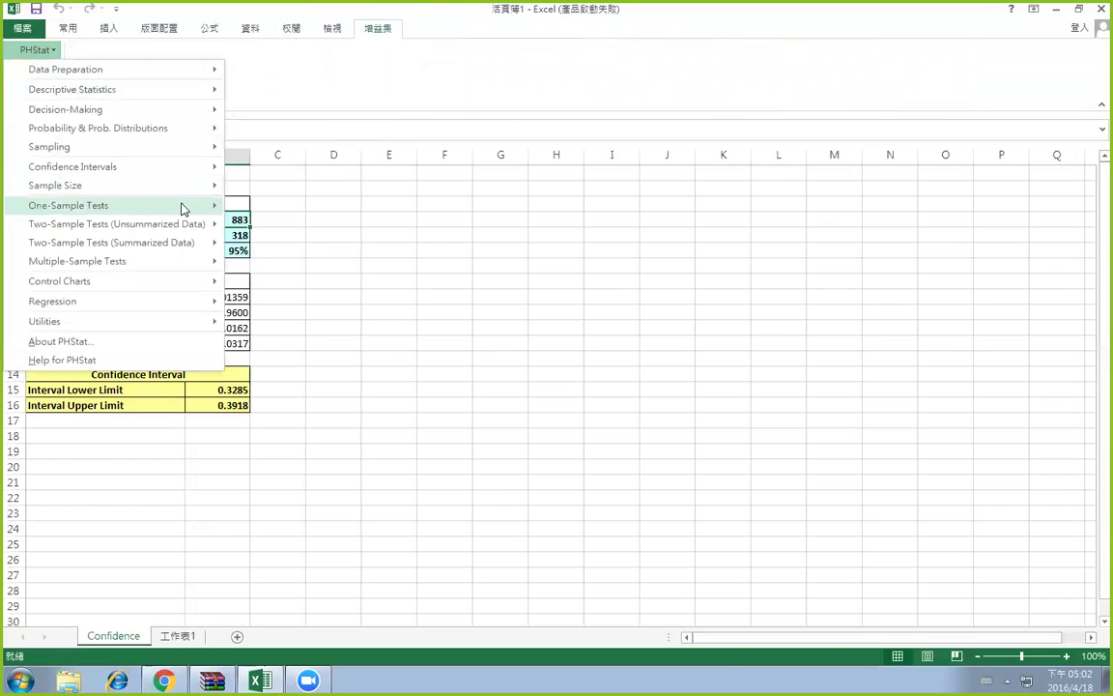
{"action": "mouse_move", "coordinate": [182, 206]}
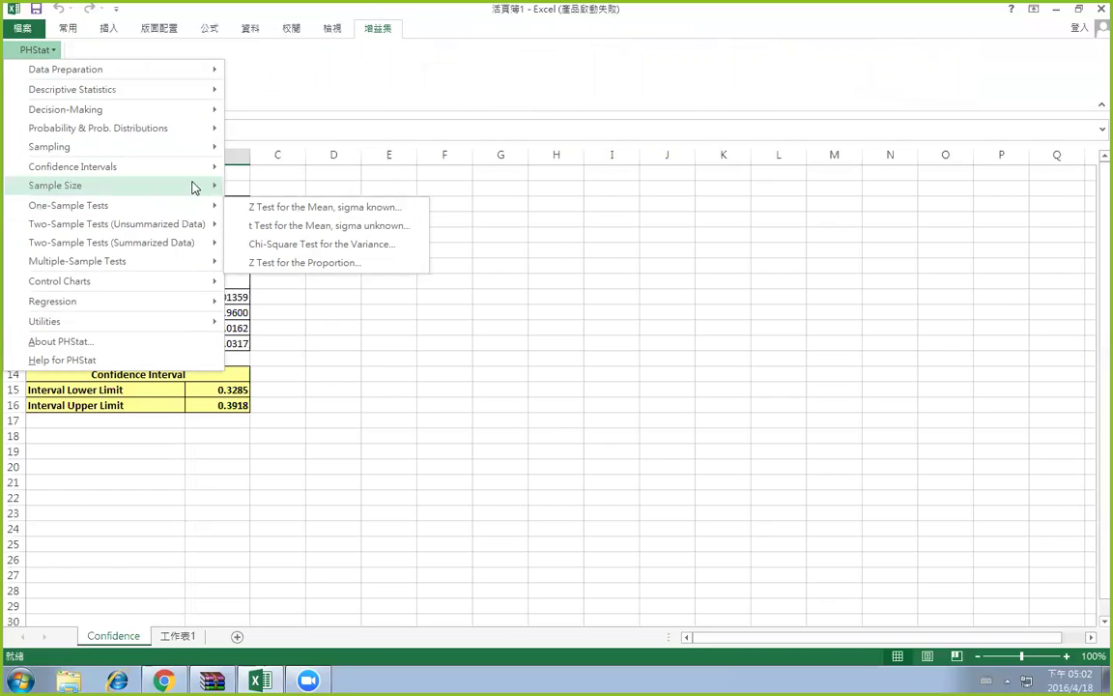
{"action": "mouse_move", "coordinate": [193, 171]}
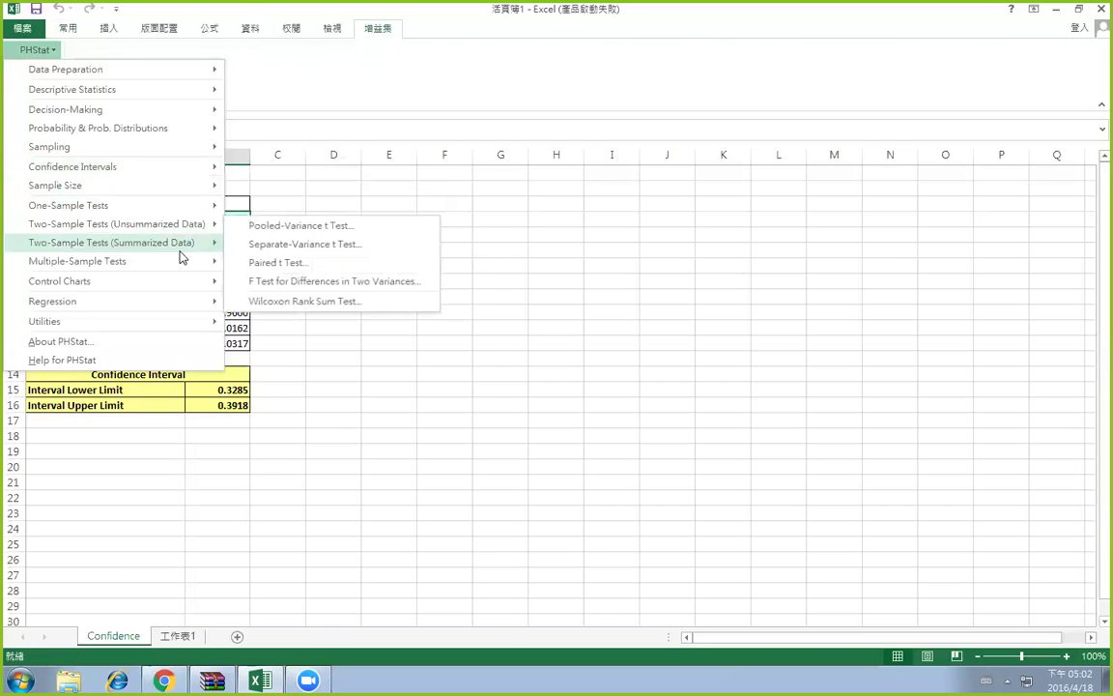
{"action": "mouse_move", "coordinate": [180, 251]}
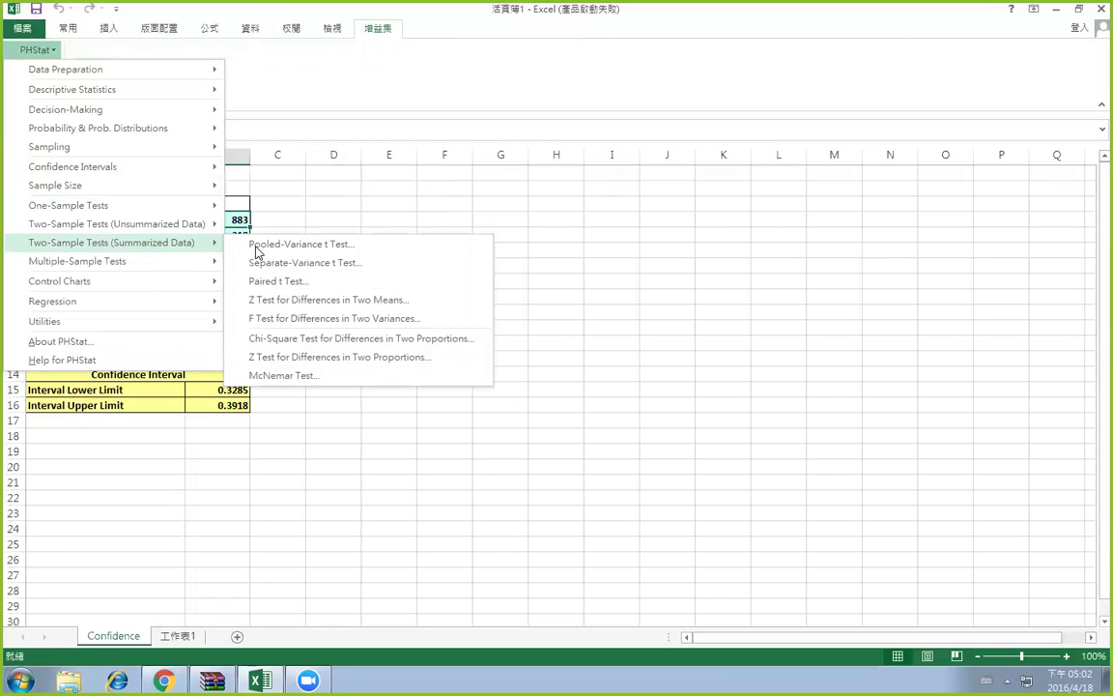
{"action": "left_click", "coordinate": [353, 363]}
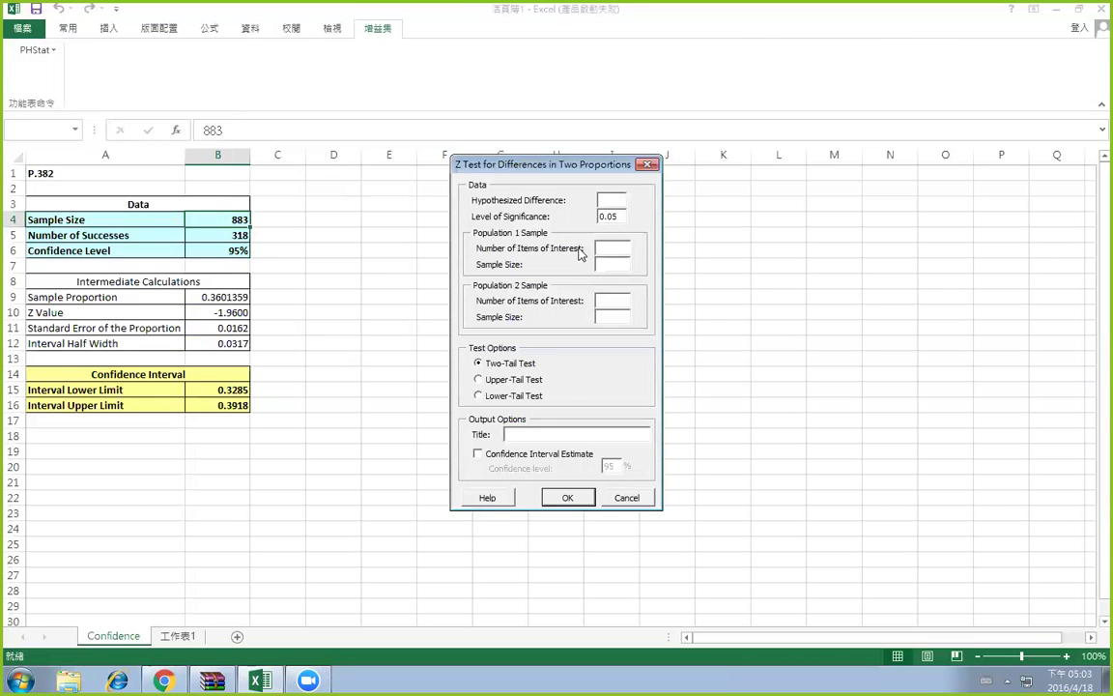
Include a confidence interval estimate at the 95% level in the two-proportion Z test output
{"action": "left_click", "coordinate": [477, 454]}
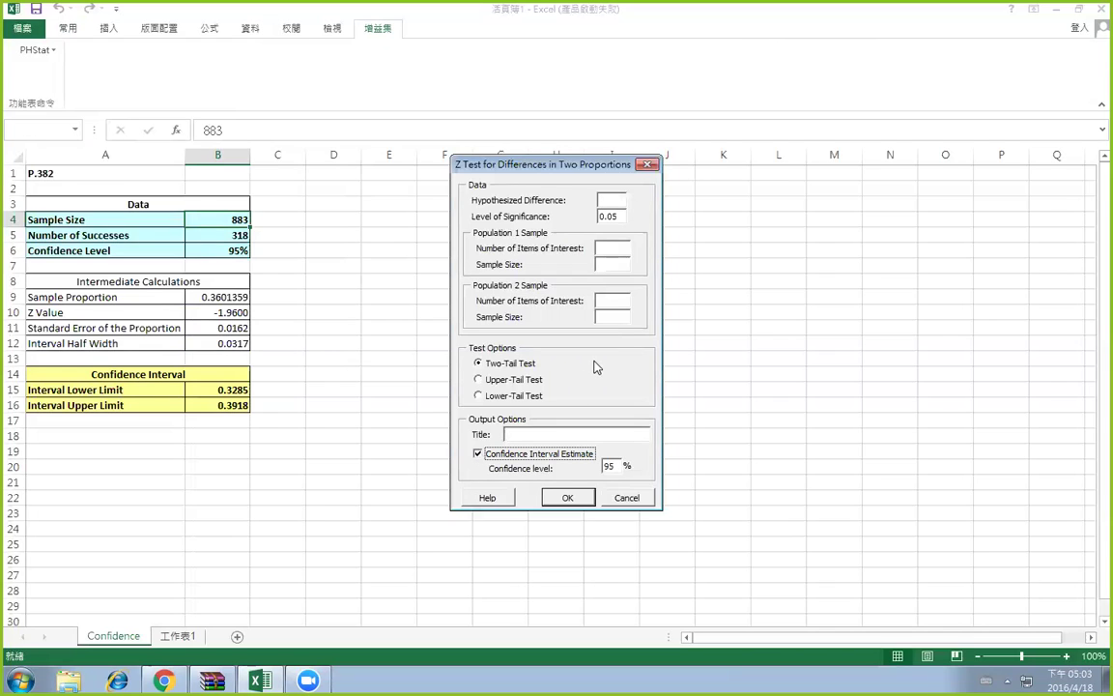
{"action": "left_click", "coordinate": [624, 199]}
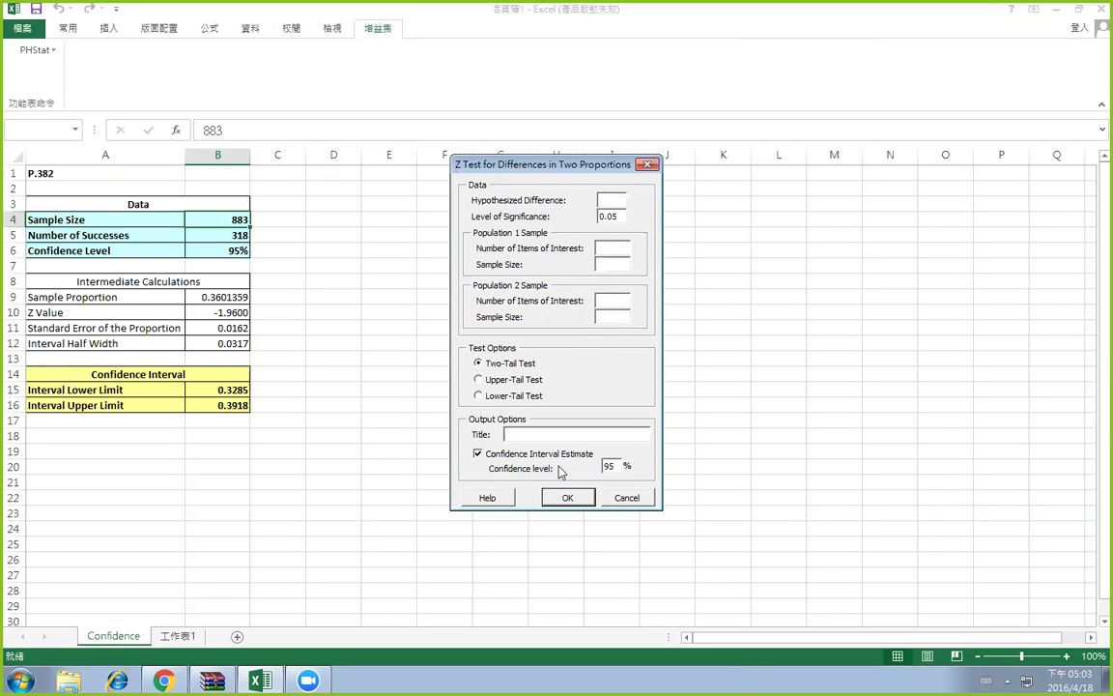
{"action": "left_click", "coordinate": [477, 454]}
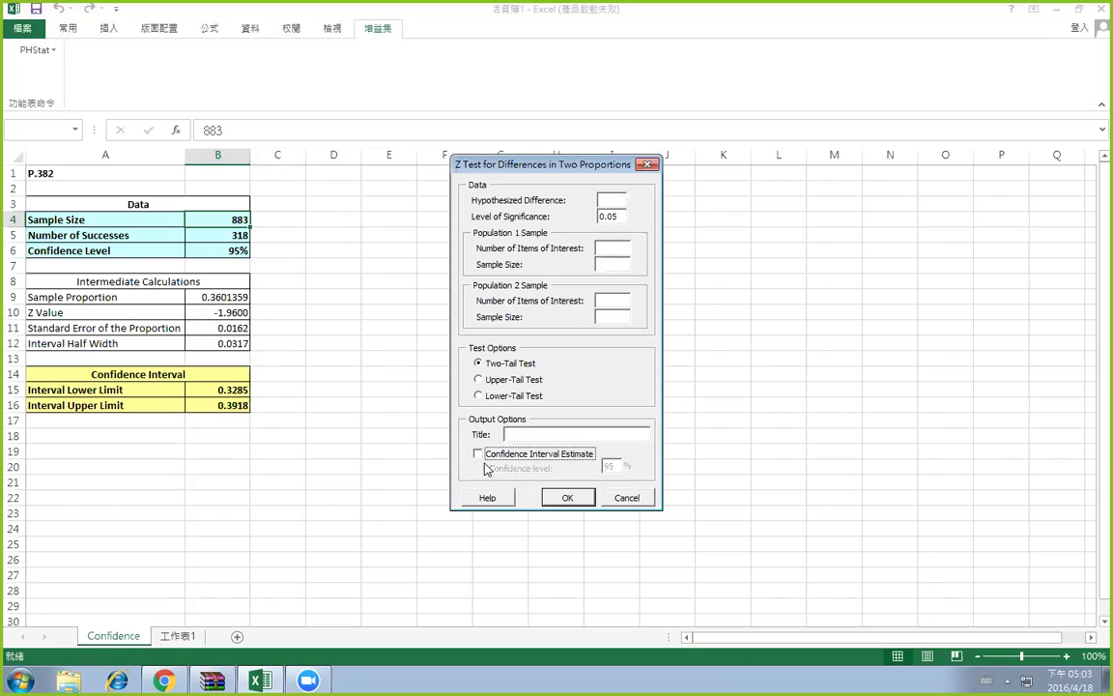
{"action": "left_click", "coordinate": [479, 456]}
Enter 92 items of interest out of a sample of 262 for population 1, and 59 out of 632 for population 2
{"action": "left_click", "coordinate": [625, 251]}
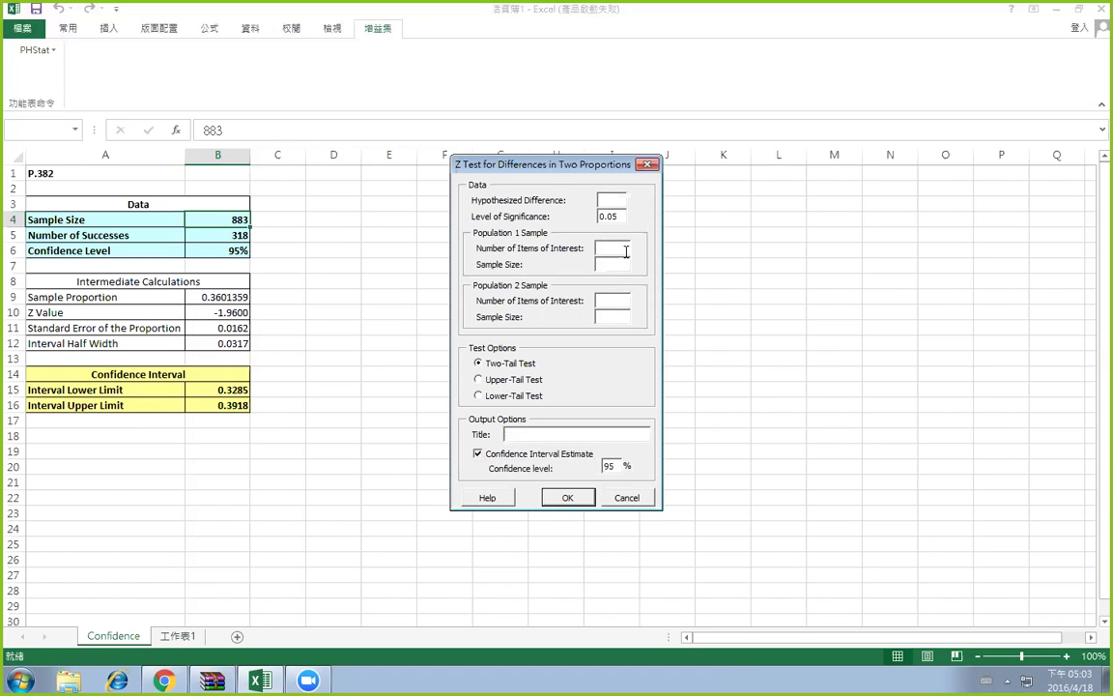
{"action": "type", "text": "92"}
{"action": "left_click", "coordinate": [603, 262]}
{"action": "type", "text": "262"}
{"action": "left_click", "coordinate": [620, 301]}
{"action": "type", "text": "59"}
{"action": "left_click", "coordinate": [606, 317]}
{"action": "type", "text": "632"}
Set the hypothesized difference to 0, title the output P.393 and run the two-tail test
{"action": "type", "text": "0"}
{"action": "left_click", "coordinate": [593, 434]}
{"action": "type", "text": "P.393"}
{"action": "left_click", "coordinate": [567, 498]}
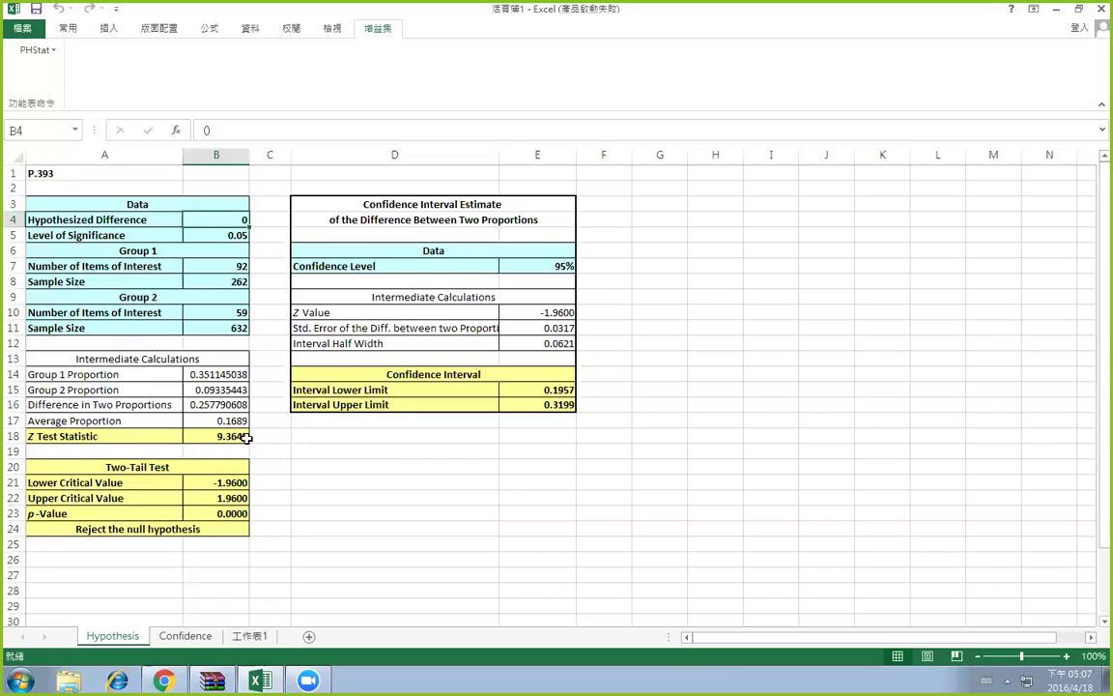
Check the Z test statistic's formula and select the range C2:F18 around the confidence interval estimate table
{"action": "left_click", "coordinate": [215, 436]}
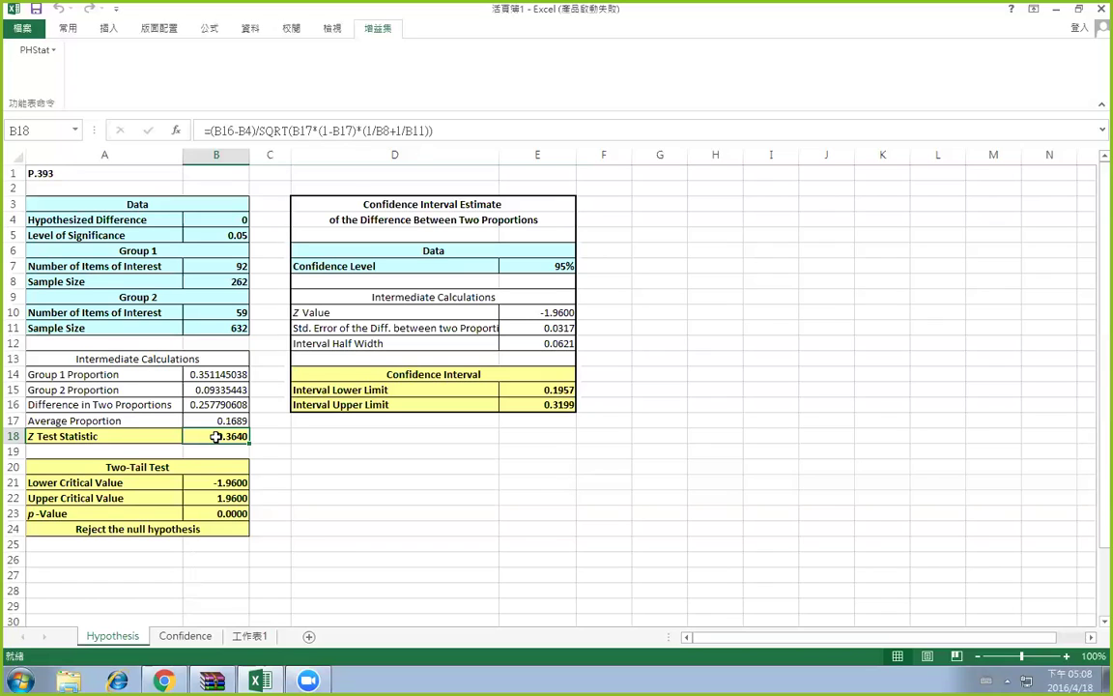
{"action": "key", "text": "alt"}
{"action": "left_click", "coordinate": [280, 187]}
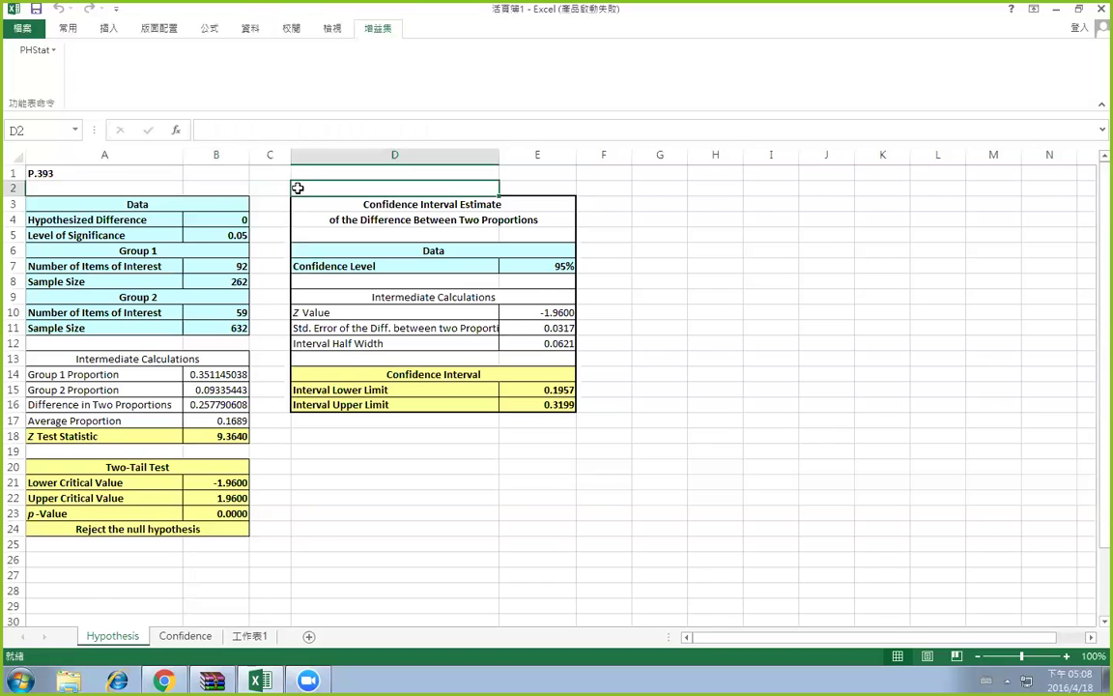
{"action": "left_click_drag", "start_coordinate": [291, 186], "coordinate": [570, 437]}
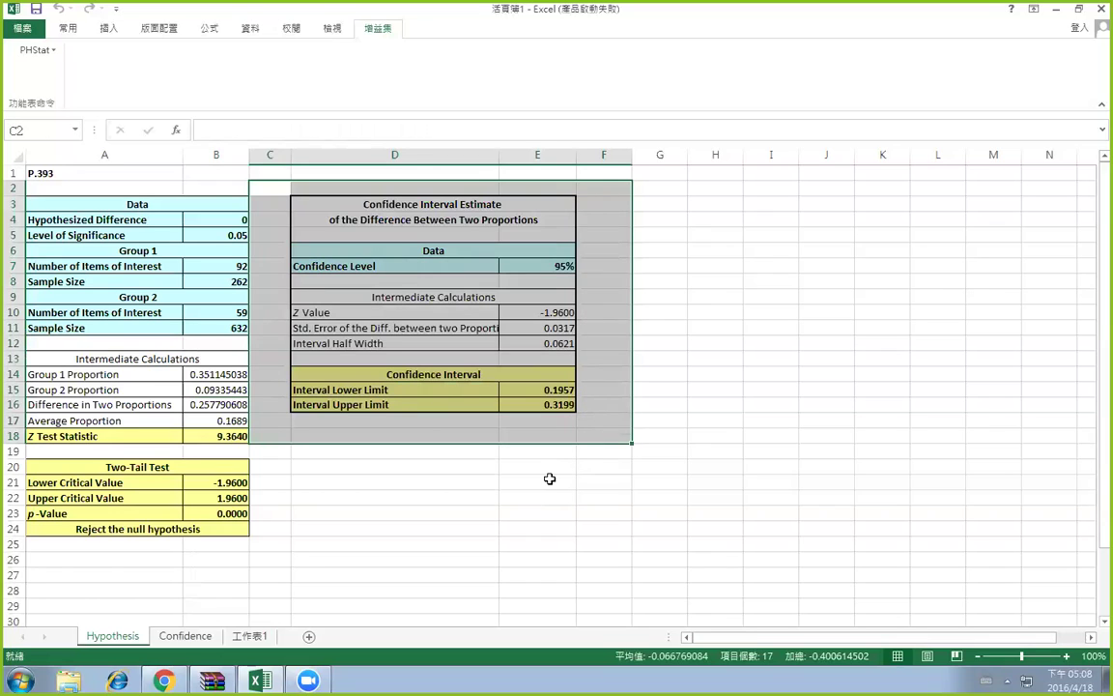
{"action": "key", "text": "alt"}
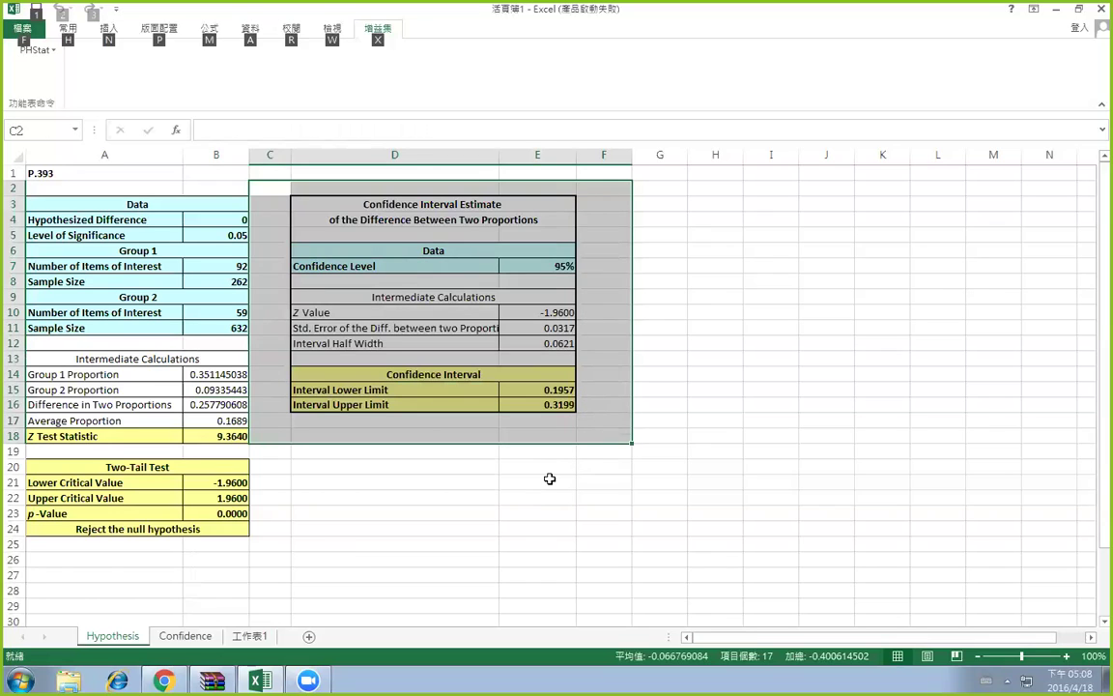
{"action": "left_click", "coordinate": [1057, 7]}
{"action": "left_click", "coordinate": [1054, 8]}
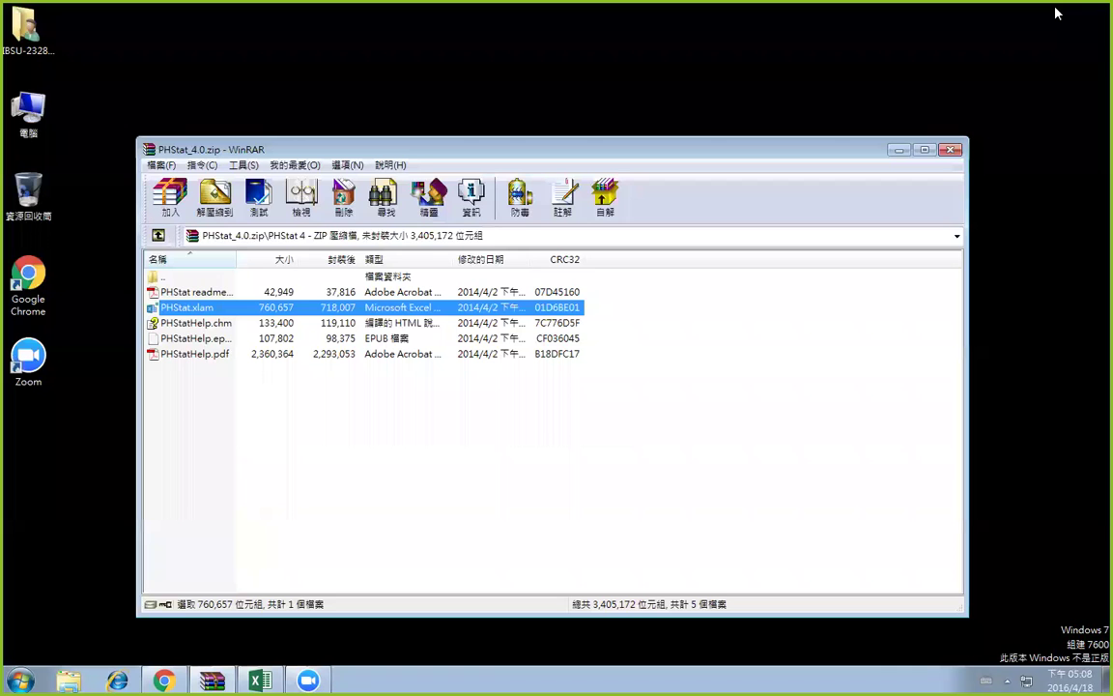
{"action": "left_click", "coordinate": [259, 680]}
{"action": "left_click", "coordinate": [19, 681]}
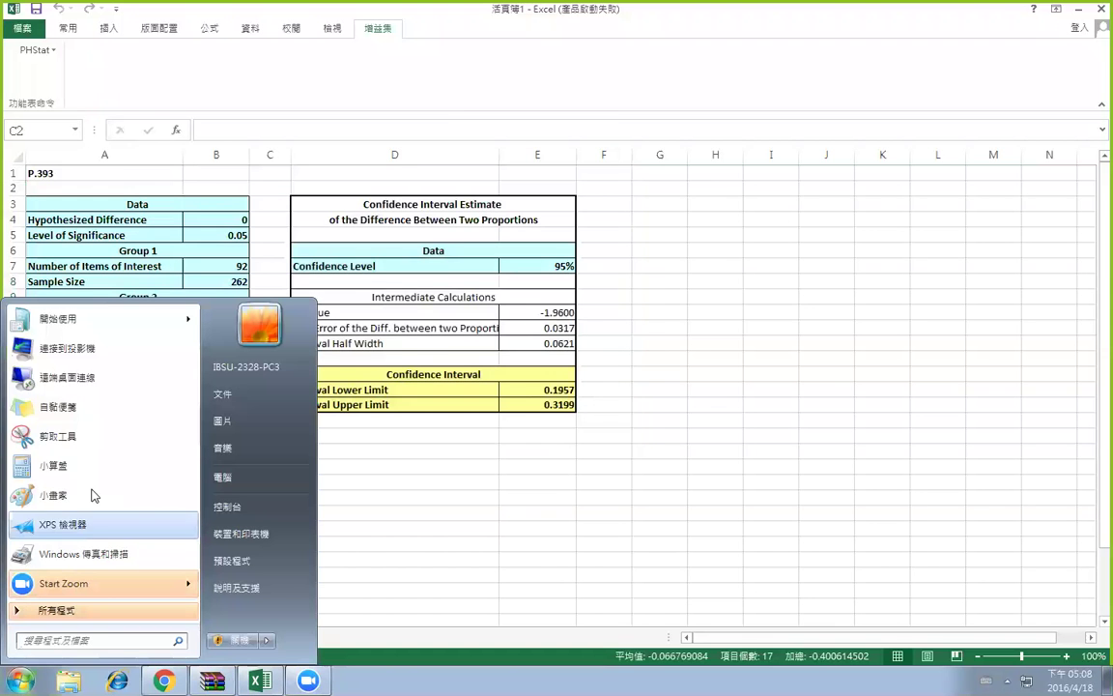
{"action": "left_click", "coordinate": [181, 611]}
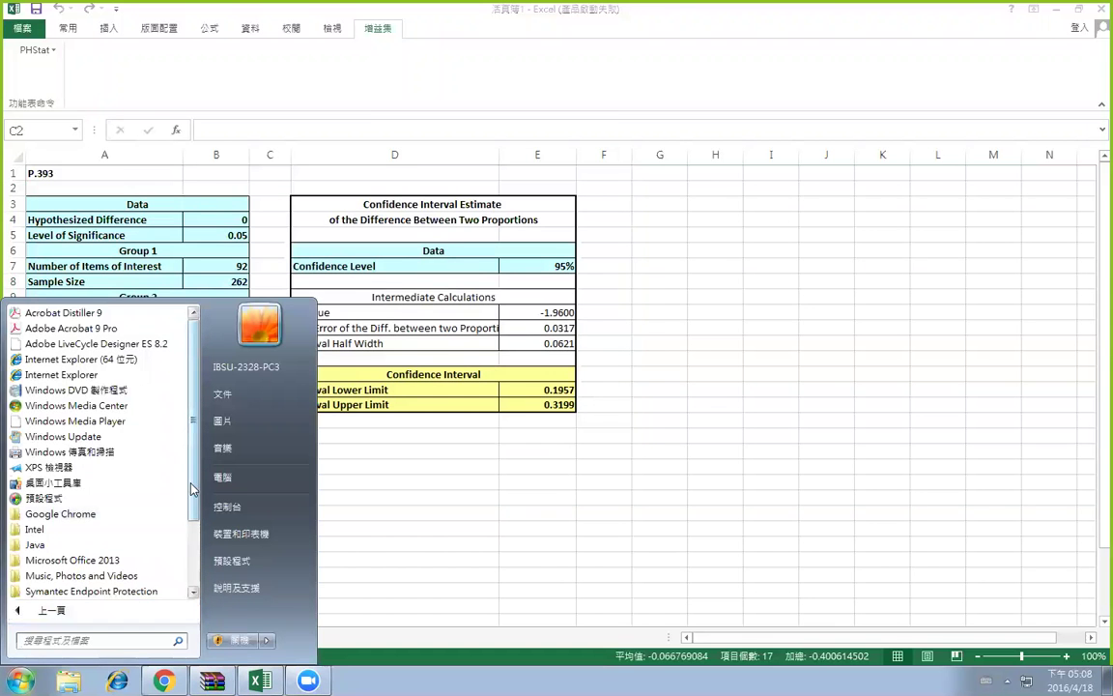
{"action": "scroll", "coordinate": [194, 538], "scroll_direction": "down", "scroll_amount": 2}
{"action": "scroll", "coordinate": [194, 538], "scroll_direction": "down", "scroll_amount": 2}
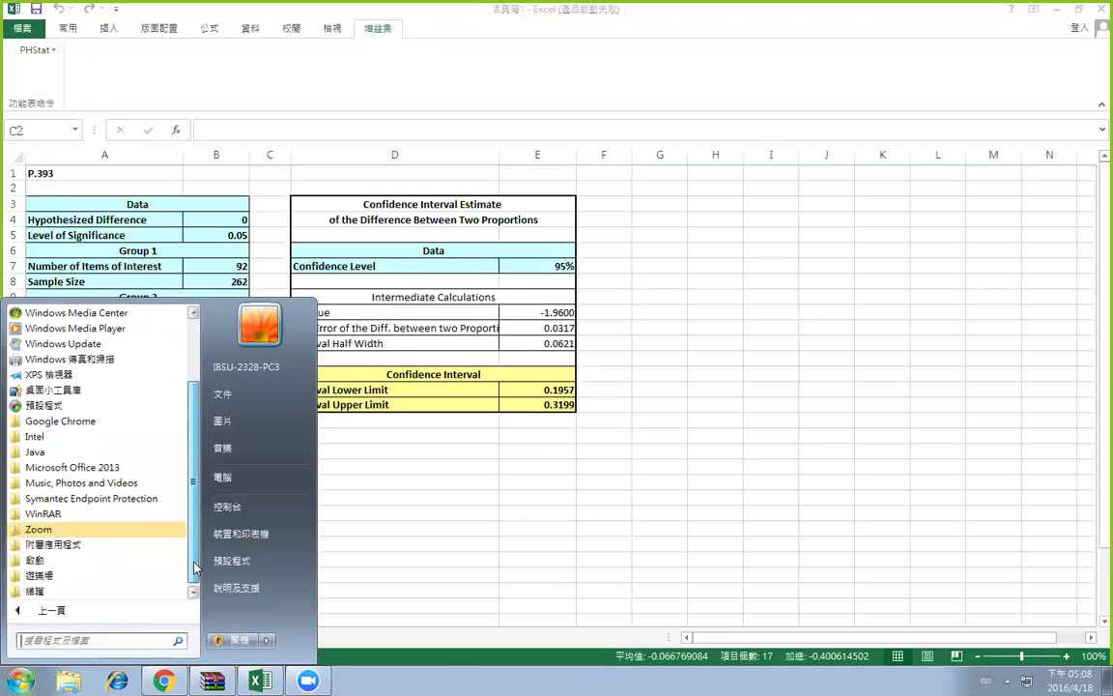
{"action": "left_click", "coordinate": [164, 469]}
Copy the selected range C2:F18 containing the confidence interval estimate table
{"action": "left_click", "coordinate": [298, 204]}
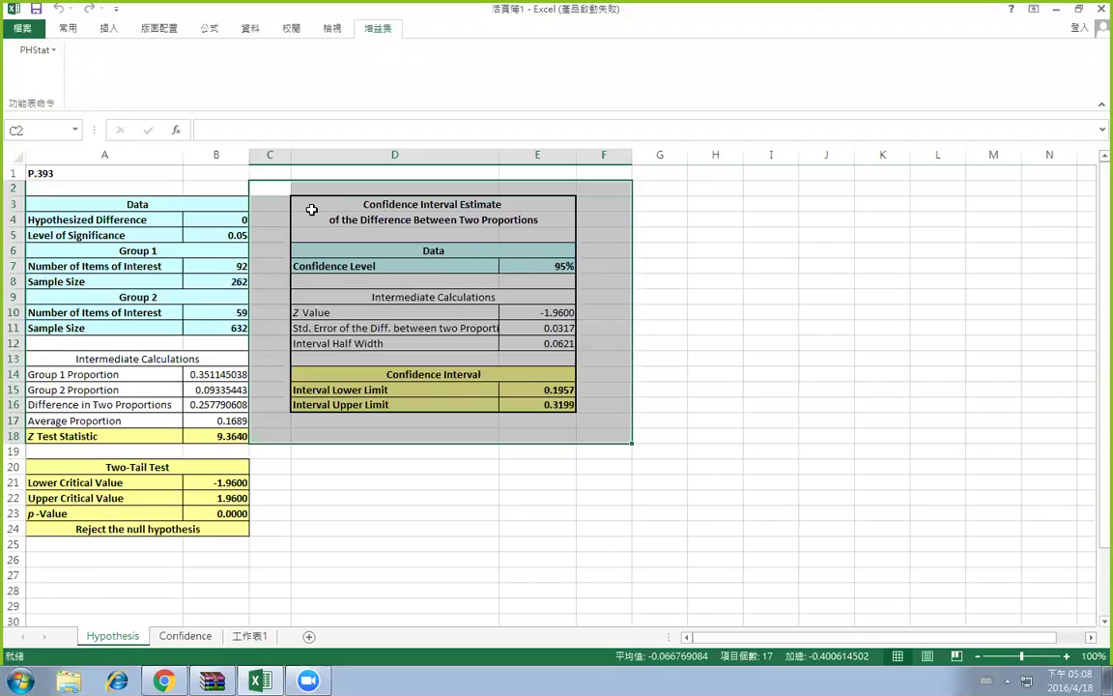
{"action": "right_click", "coordinate": [313, 210]}
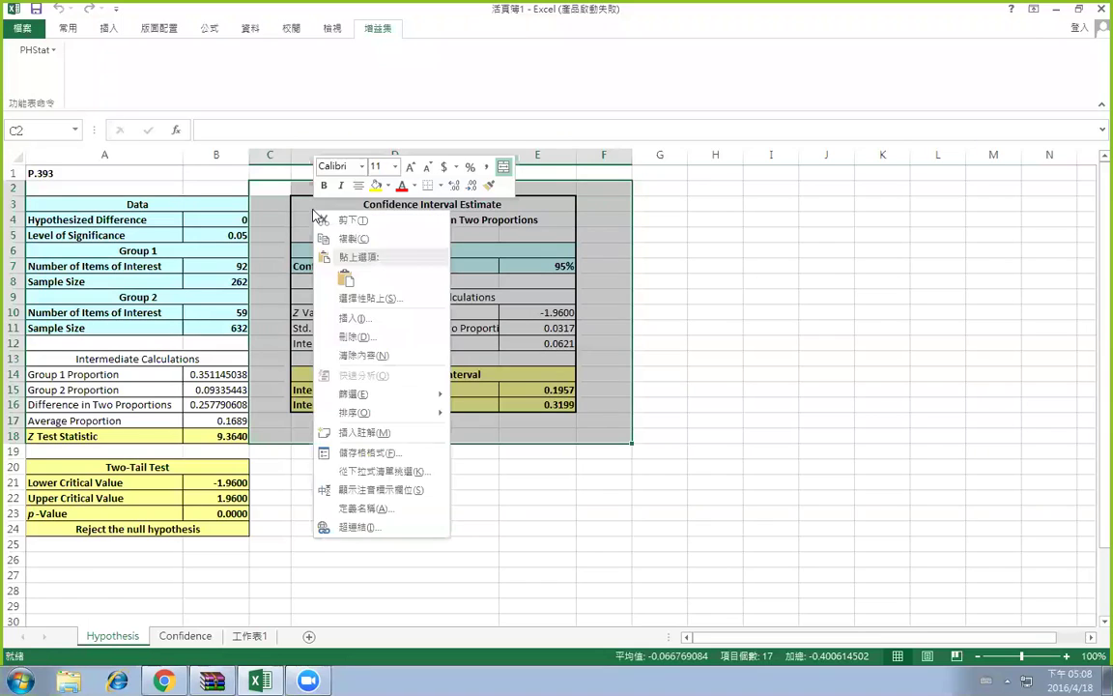
{"action": "left_click", "coordinate": [346, 239]}
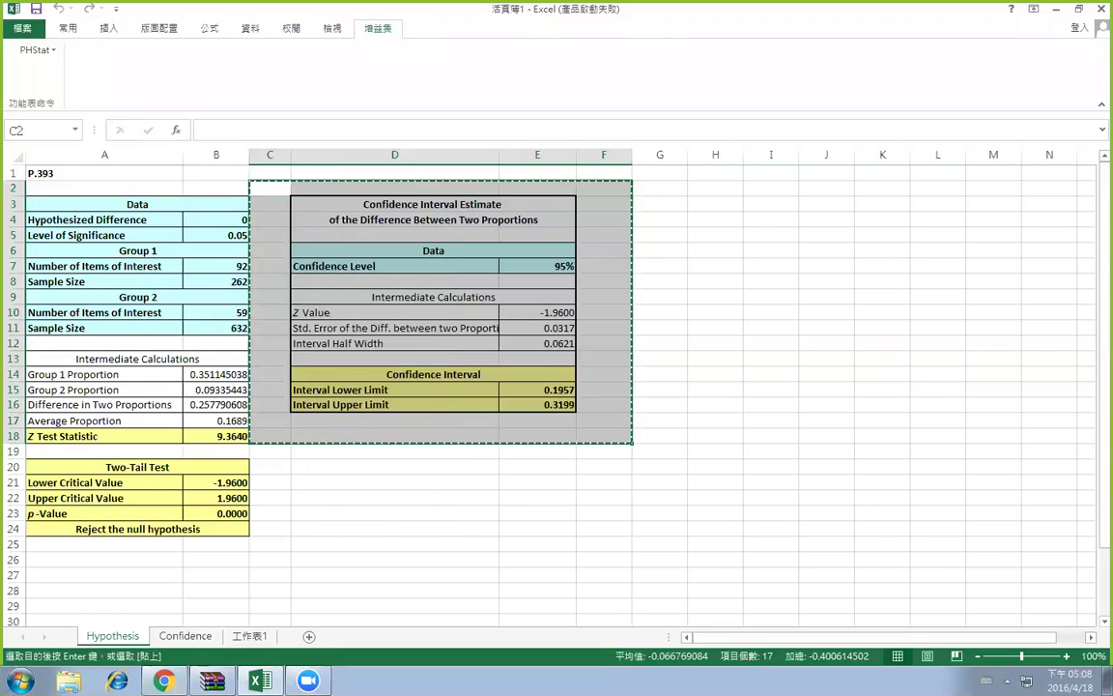
Try launching Word 2013, dismiss its activation wizard and close the program
{"action": "left_click", "coordinate": [20, 681]}
{"action": "left_click", "coordinate": [56, 610]}
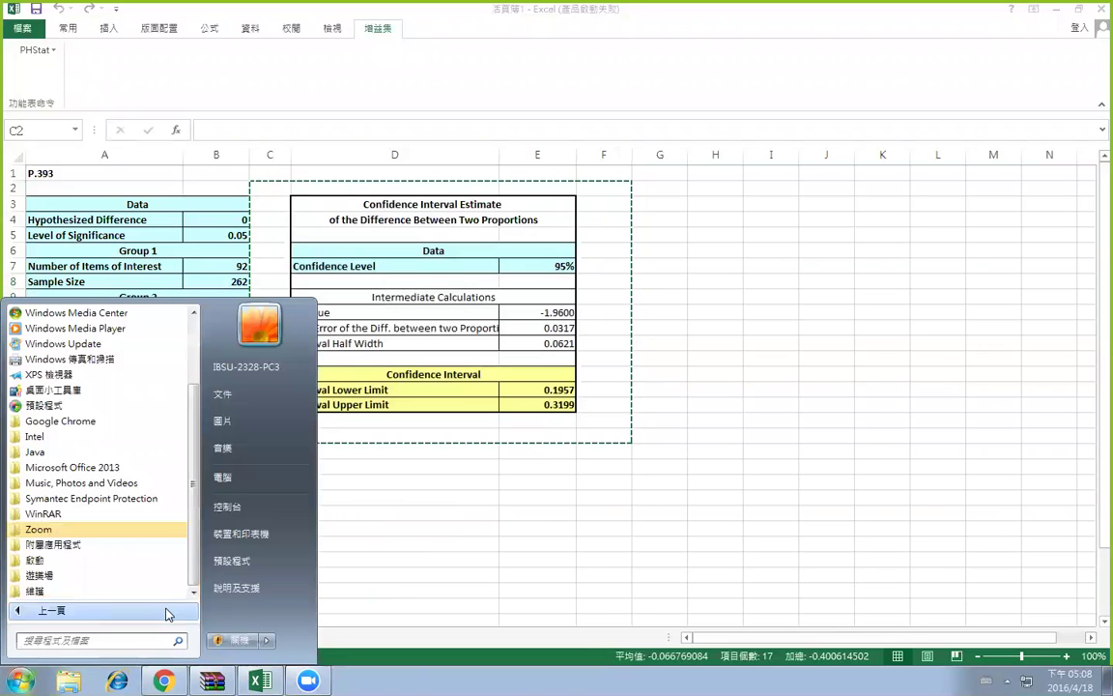
{"action": "left_click", "coordinate": [158, 471]}
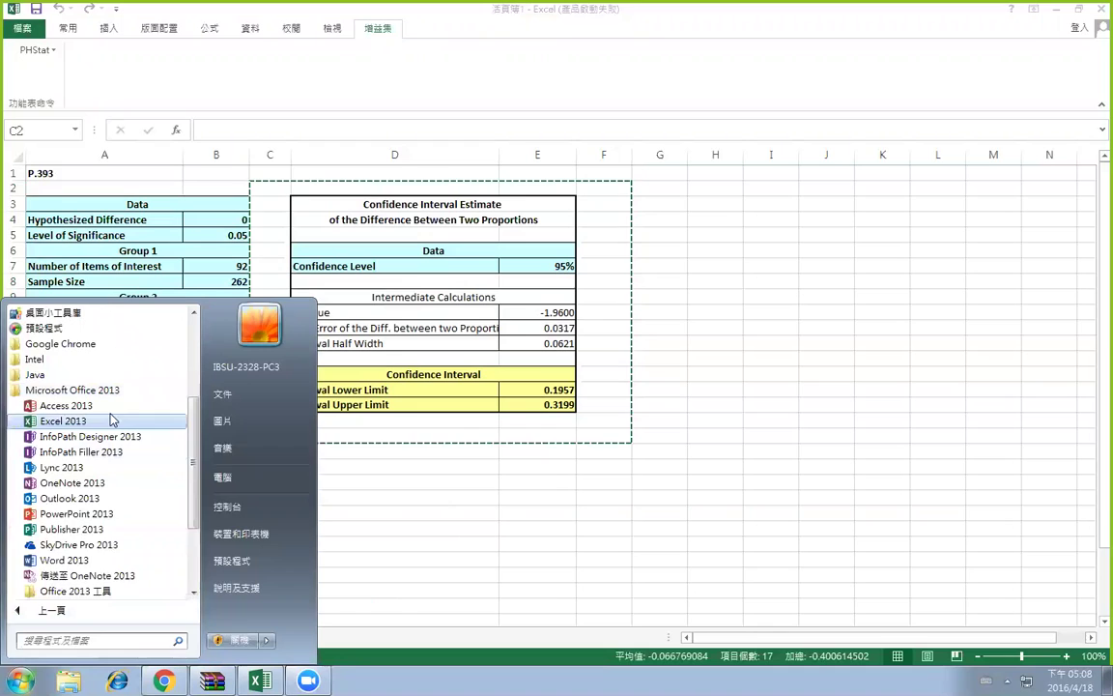
{"action": "left_click", "coordinate": [150, 561]}
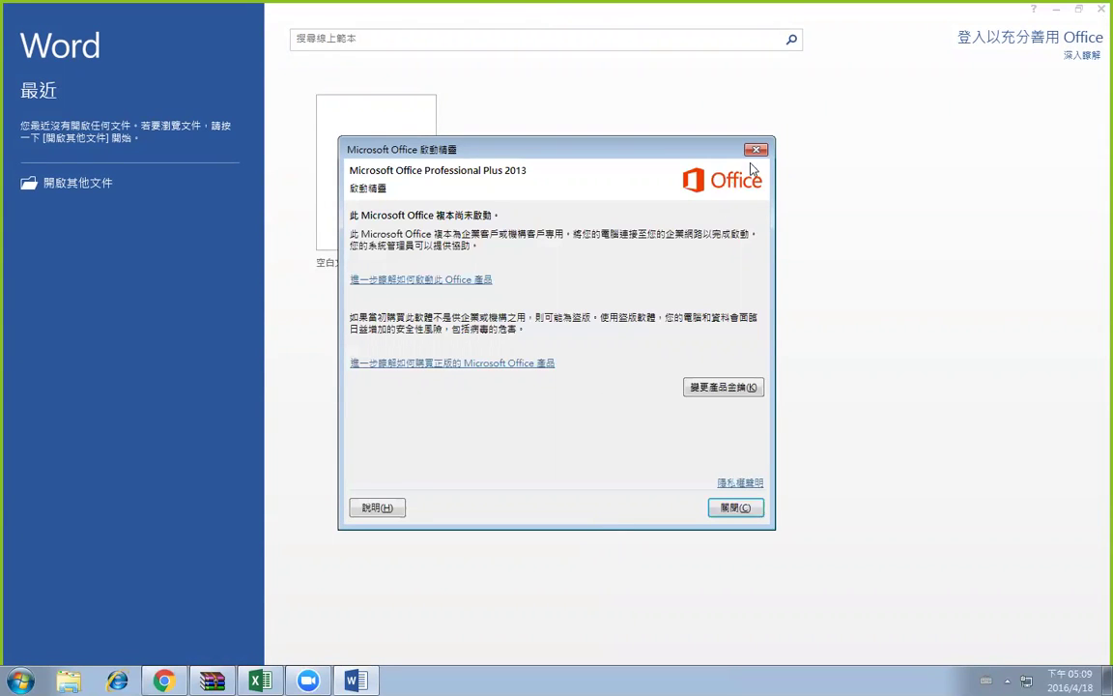
{"action": "left_click", "coordinate": [751, 509]}
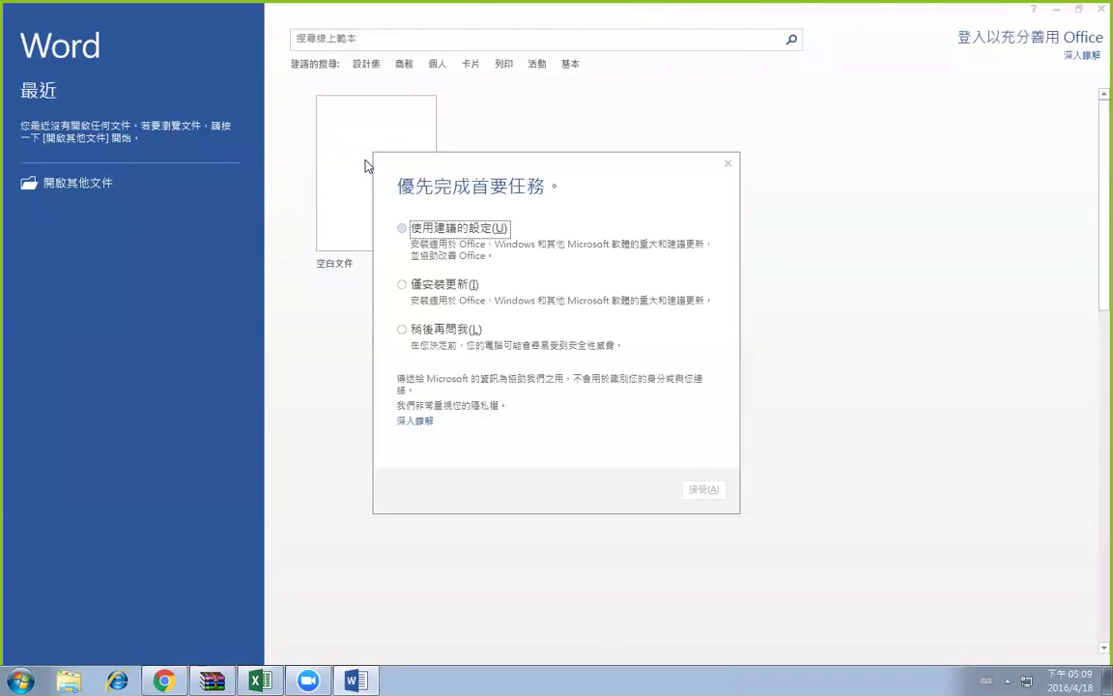
{"action": "left_click", "coordinate": [410, 142]}
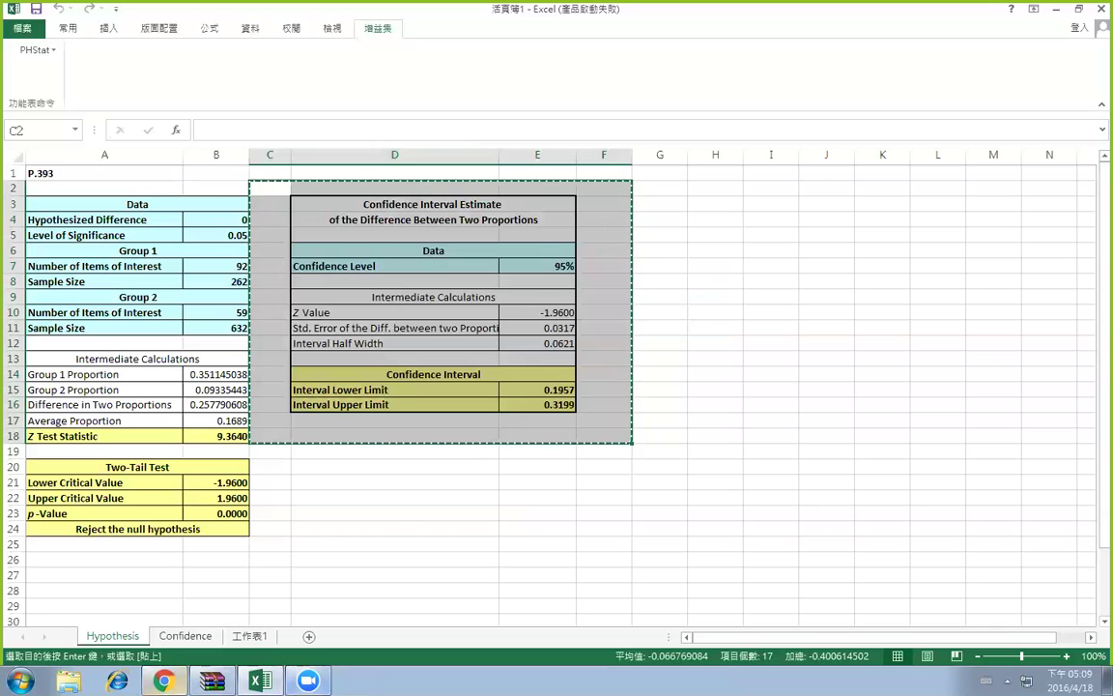
{"action": "left_click", "coordinate": [1059, 10]}
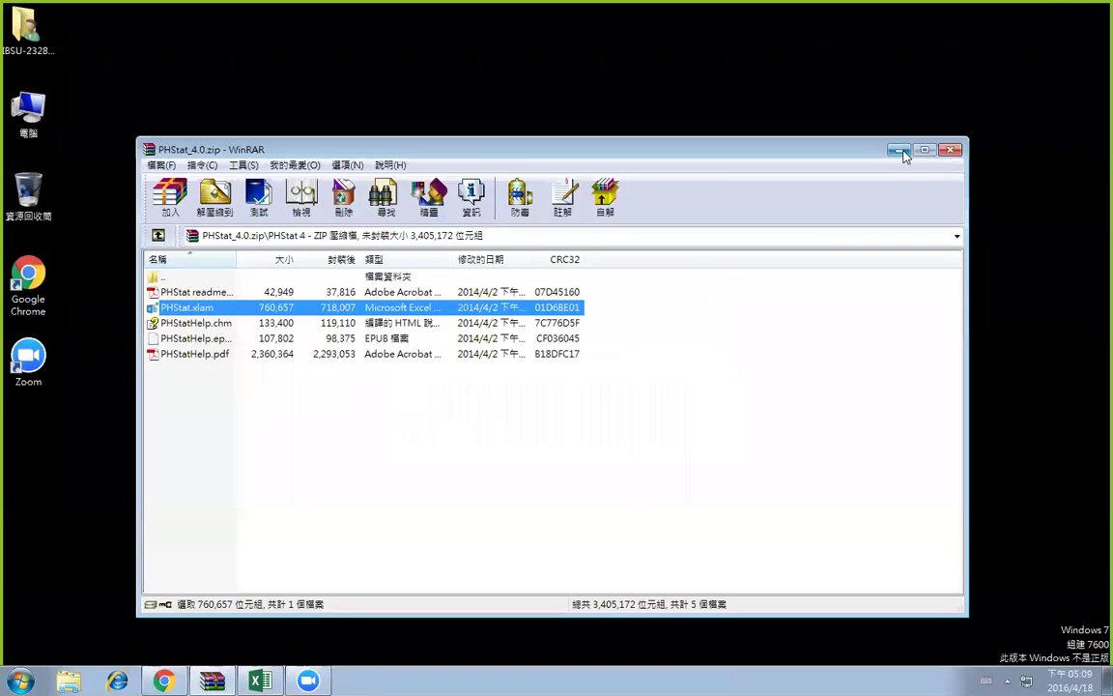
{"action": "left_click", "coordinate": [259, 681]}
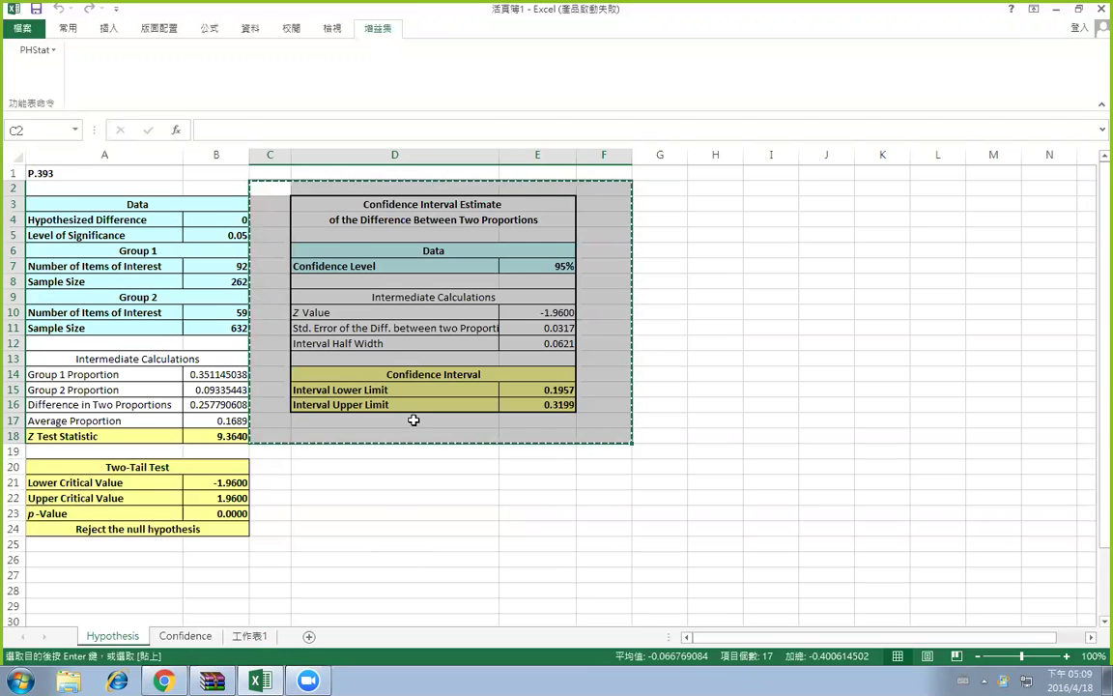
{"action": "left_click", "coordinate": [711, 406]}
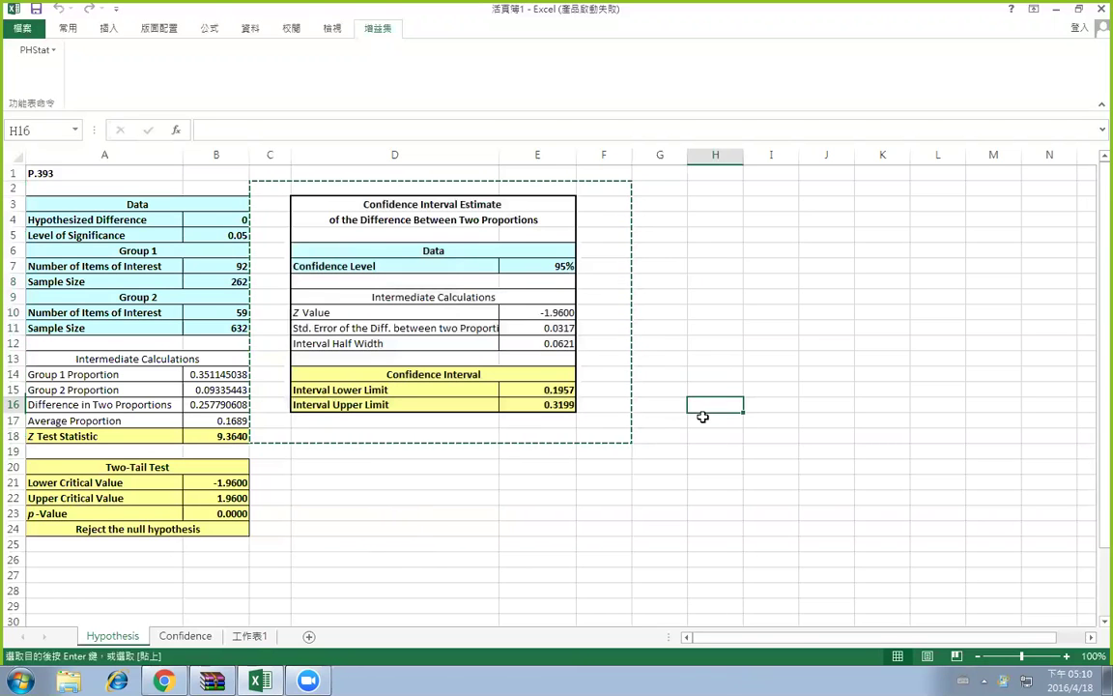
{"action": "left_click", "coordinate": [52, 56]}
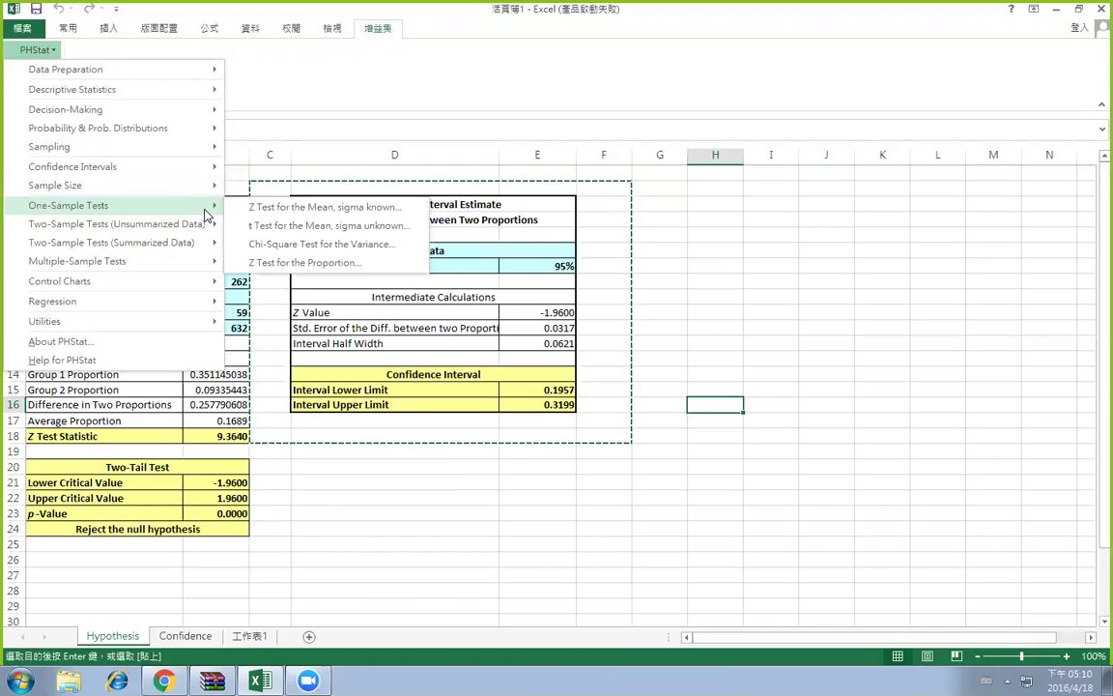
{"action": "left_click", "coordinate": [297, 226]}
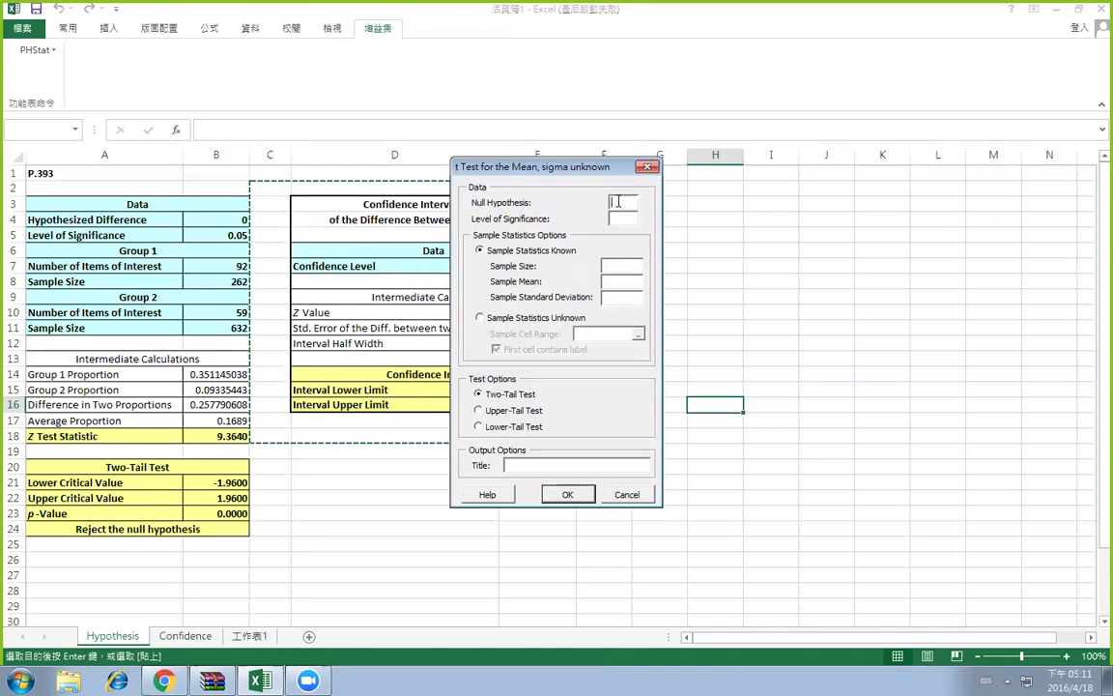
{"action": "left_click", "coordinate": [648, 169]}
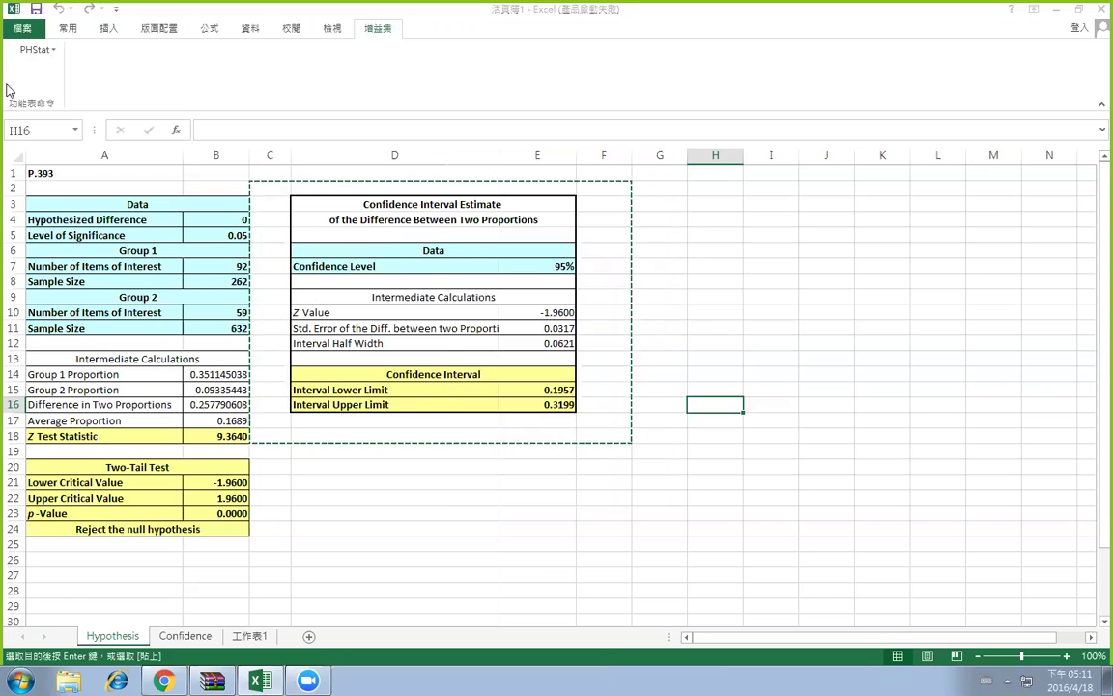
Start a PHStat confidence interval estimate for the mean, sigma unknown, with sample size 175, sample mean 2.09 and standard deviation 1.644
{"action": "left_click", "coordinate": [36, 49]}
{"action": "mouse_move", "coordinate": [128, 206]}
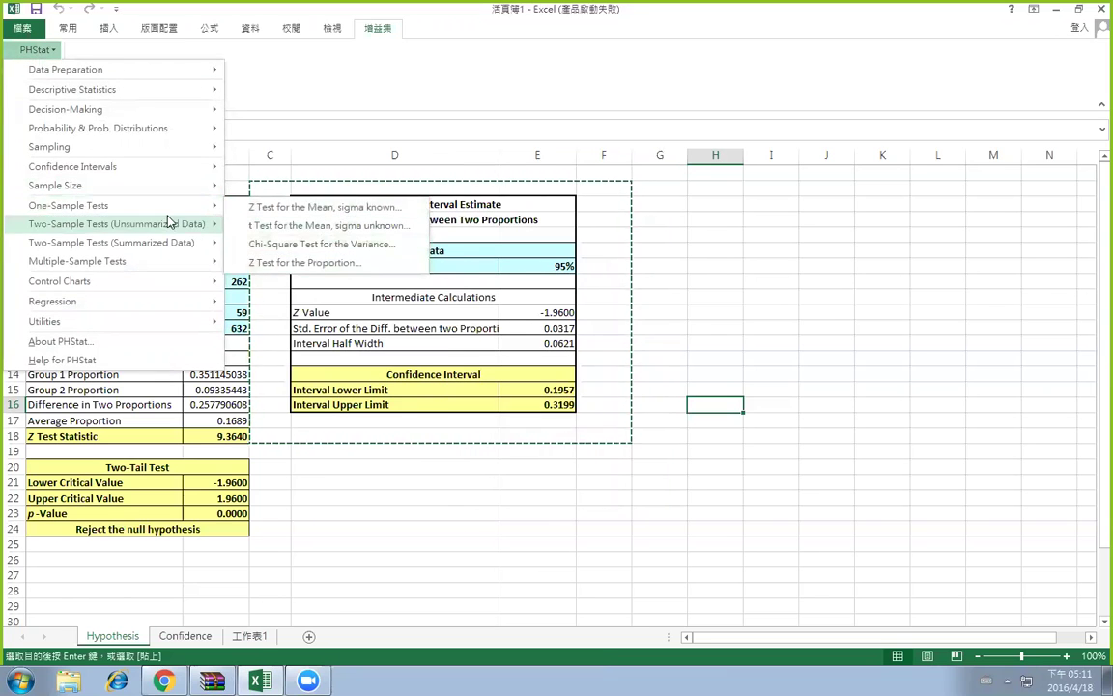
{"action": "mouse_move", "coordinate": [166, 174]}
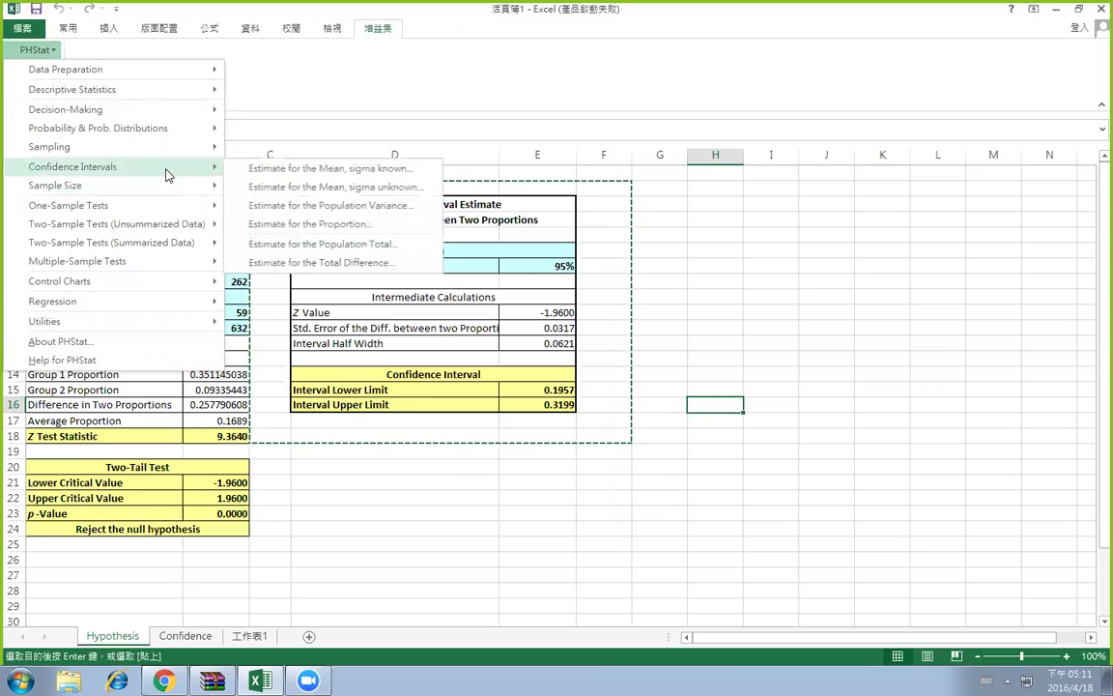
{"action": "left_click", "coordinate": [287, 193]}
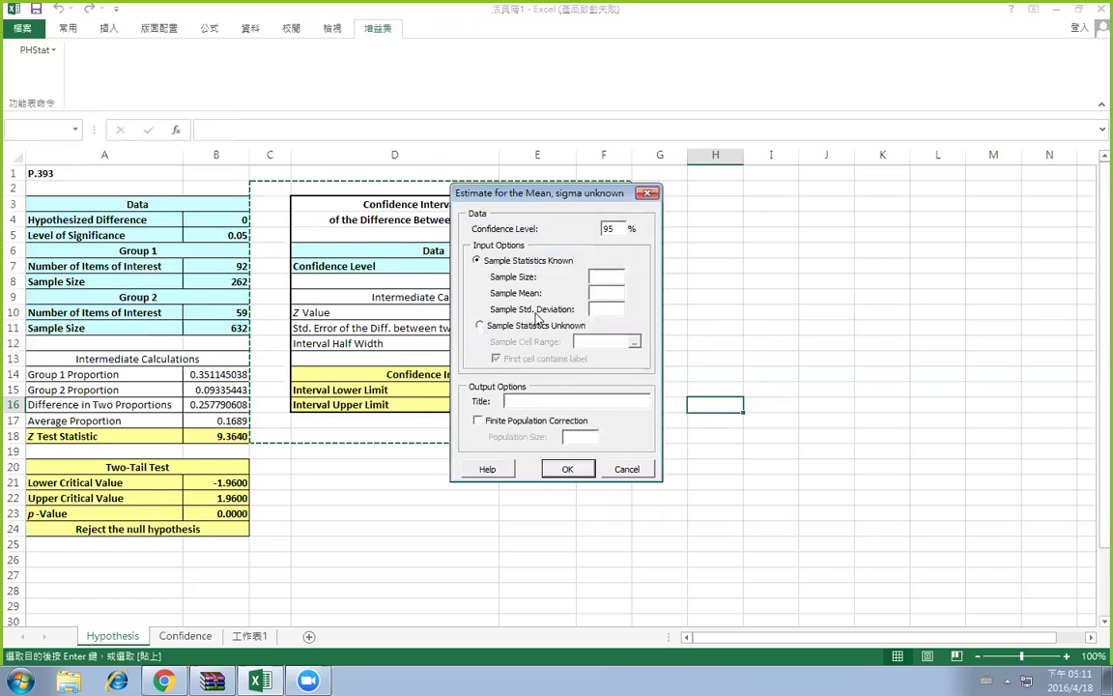
{"action": "left_click", "coordinate": [597, 276]}
{"action": "type", "text": "175"}
{"action": "left_click", "coordinate": [607, 292]}
{"action": "type", "text": "2.09"}
{"action": "type", "text": "1.644"}
Title the output P.417 and generate the 95% confidence interval estimate for the mean
{"action": "left_click", "coordinate": [566, 400]}
{"action": "type", "text": "P.417"}
{"action": "left_click", "coordinate": [564, 468]}
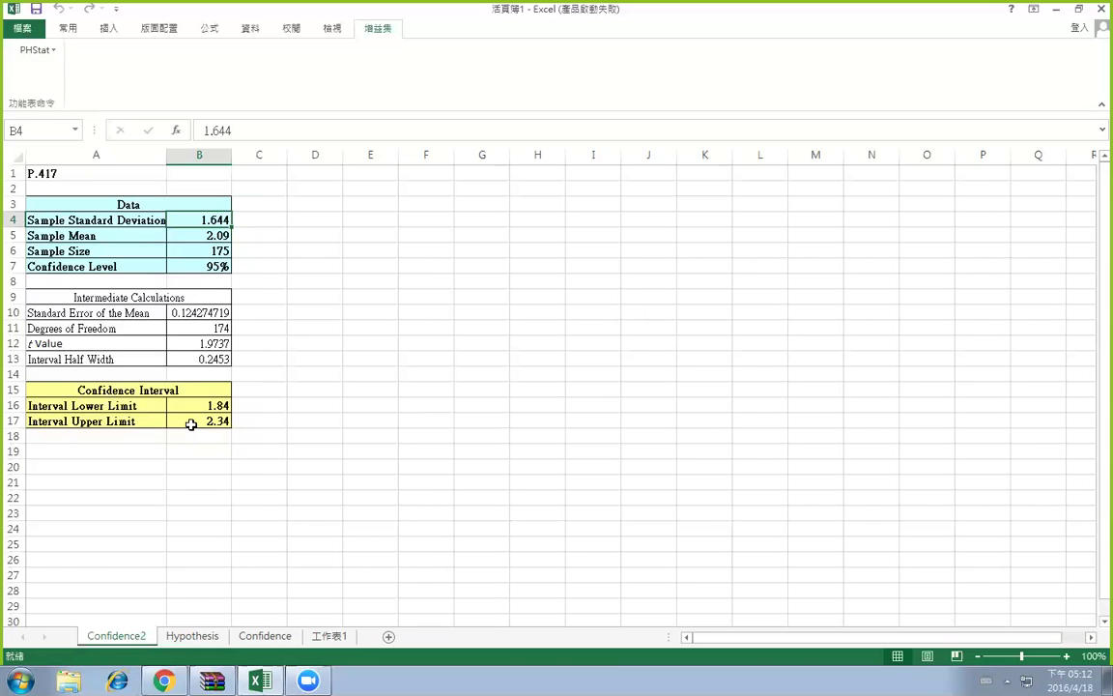
{"action": "left_click", "coordinate": [52, 51]}
{"action": "mouse_move", "coordinate": [178, 168]}
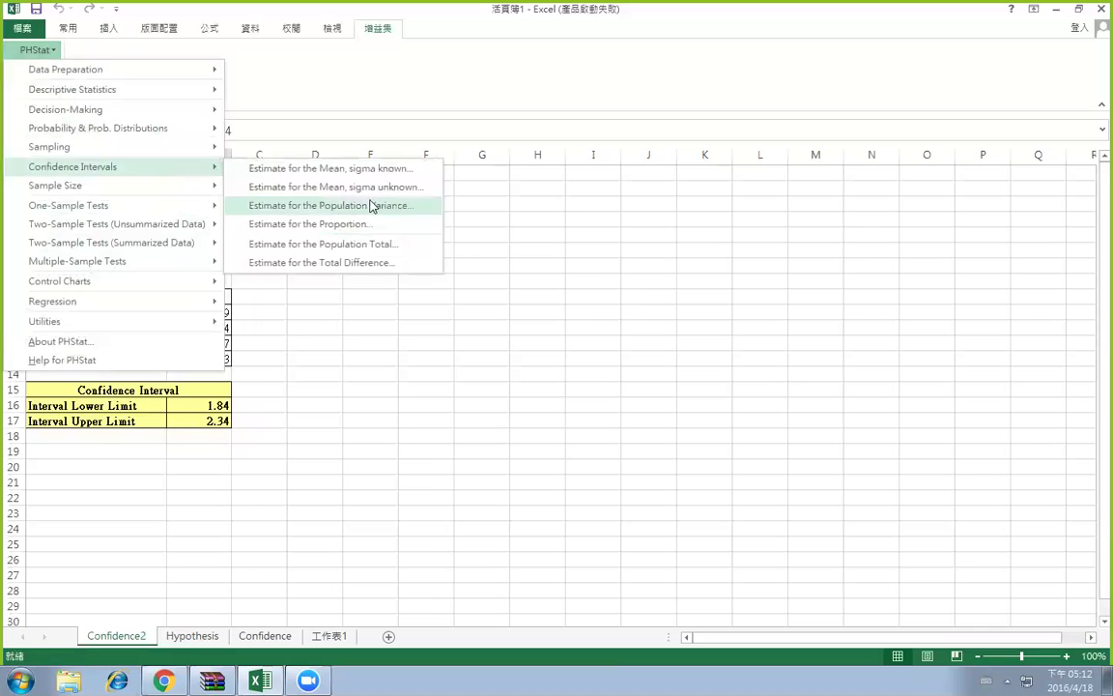
{"action": "left_click", "coordinate": [365, 187]}
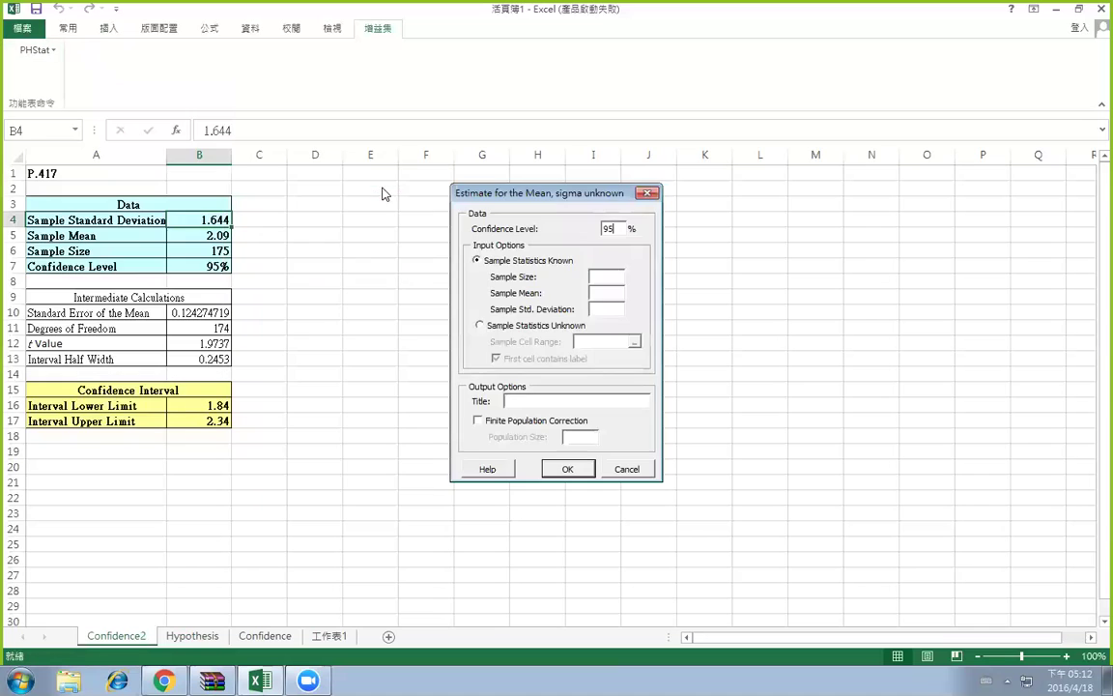
{"action": "left_click", "coordinate": [481, 327]}
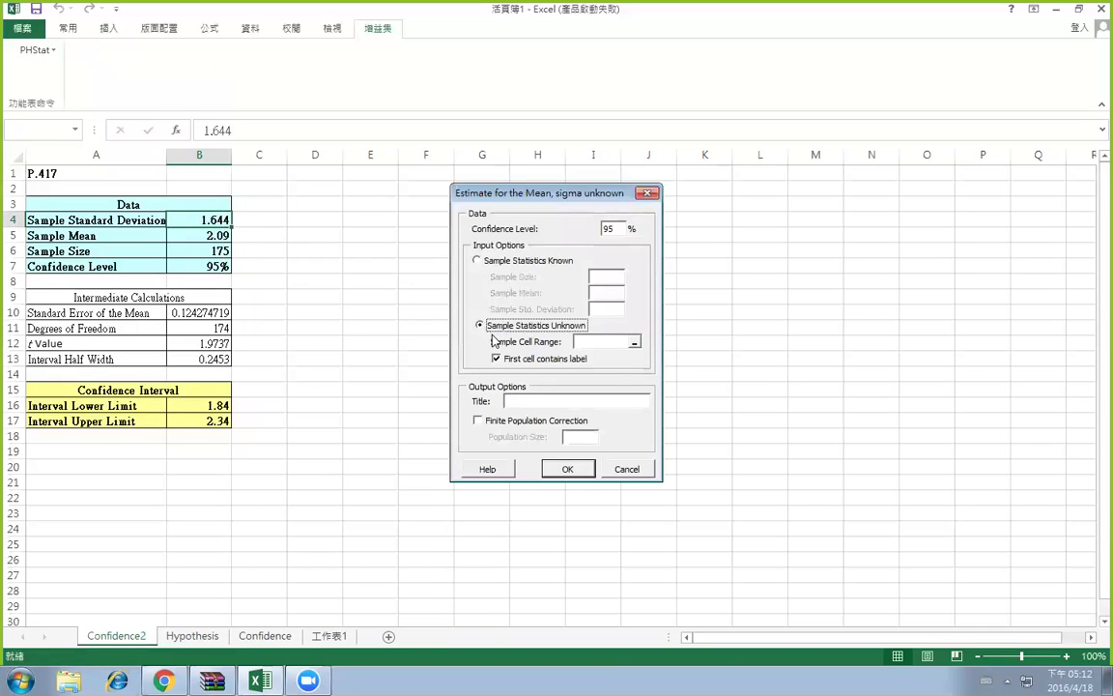
{"action": "left_click", "coordinate": [649, 194]}
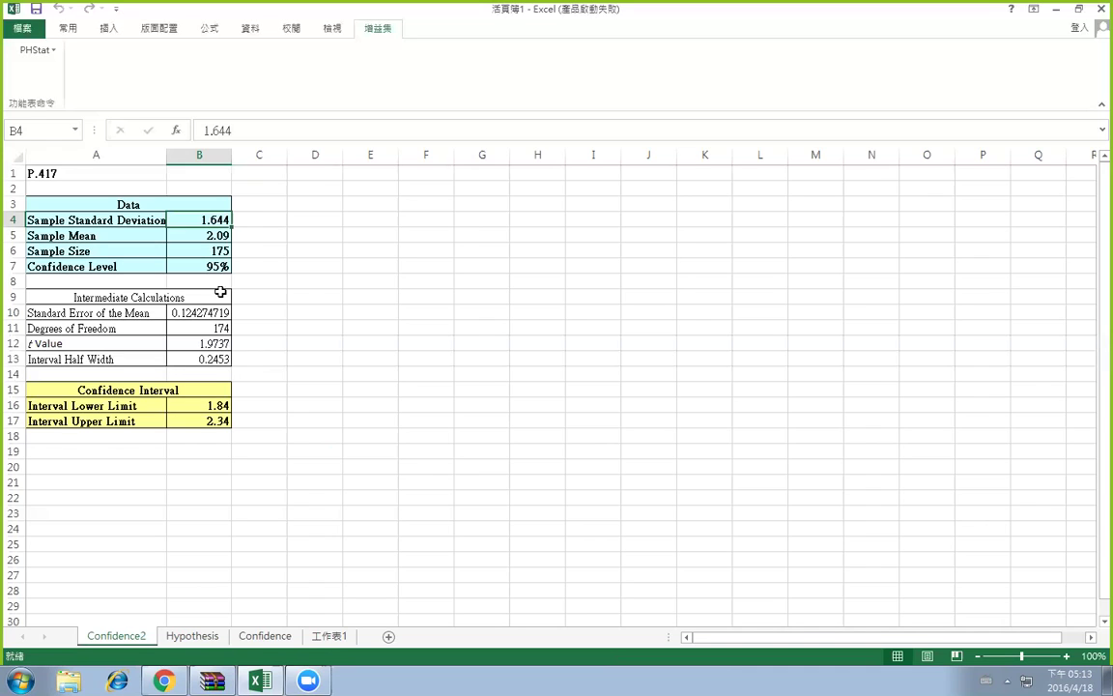
{"action": "left_click", "coordinate": [36, 51]}
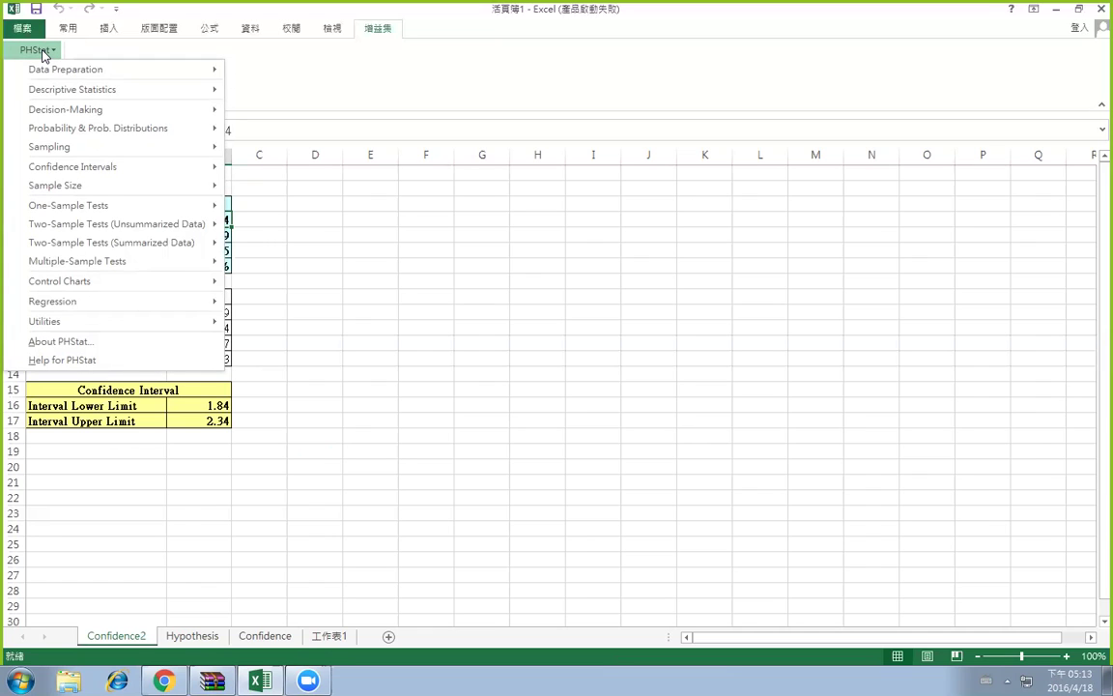
{"action": "mouse_move", "coordinate": [174, 165]}
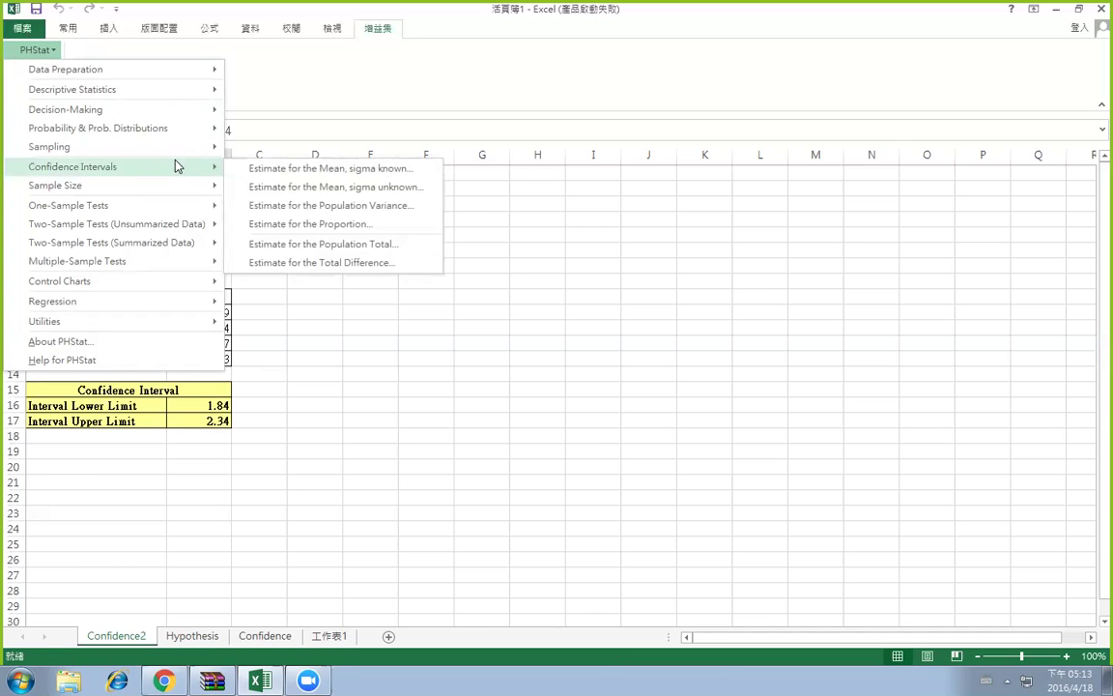
{"action": "left_click", "coordinate": [339, 195]}
{"action": "left_click", "coordinate": [645, 189]}
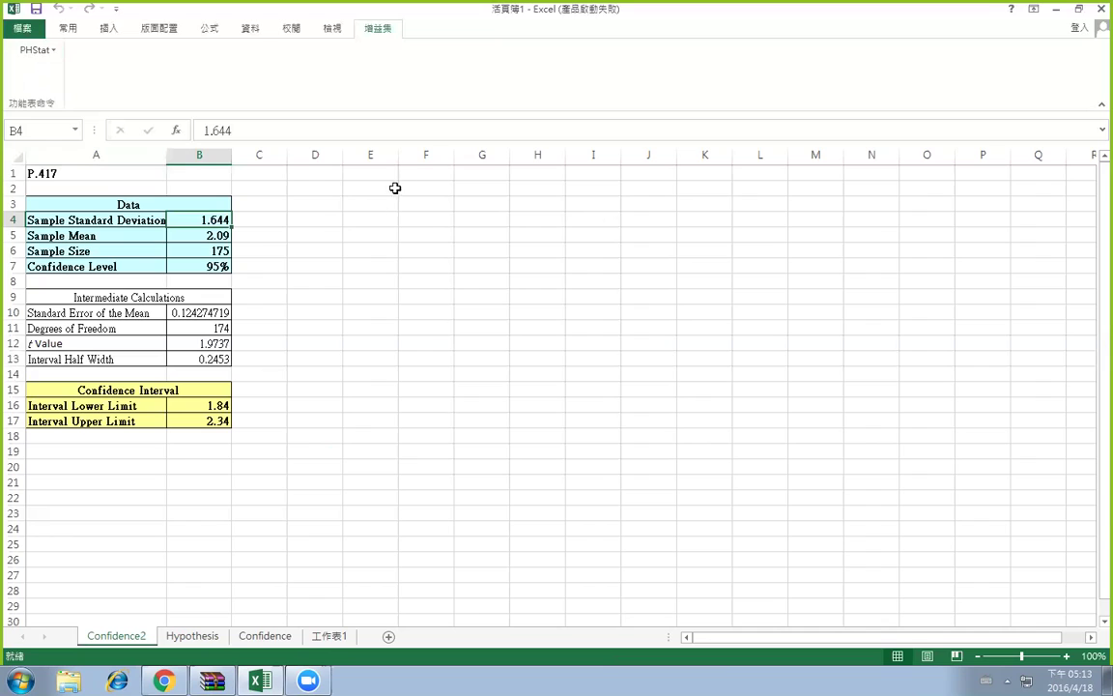
Enter the sample values 25.5, 24, 26.5 and 25.5 in cells E1 to E4 beside the P.417 table
{"action": "left_click", "coordinate": [392, 174]}
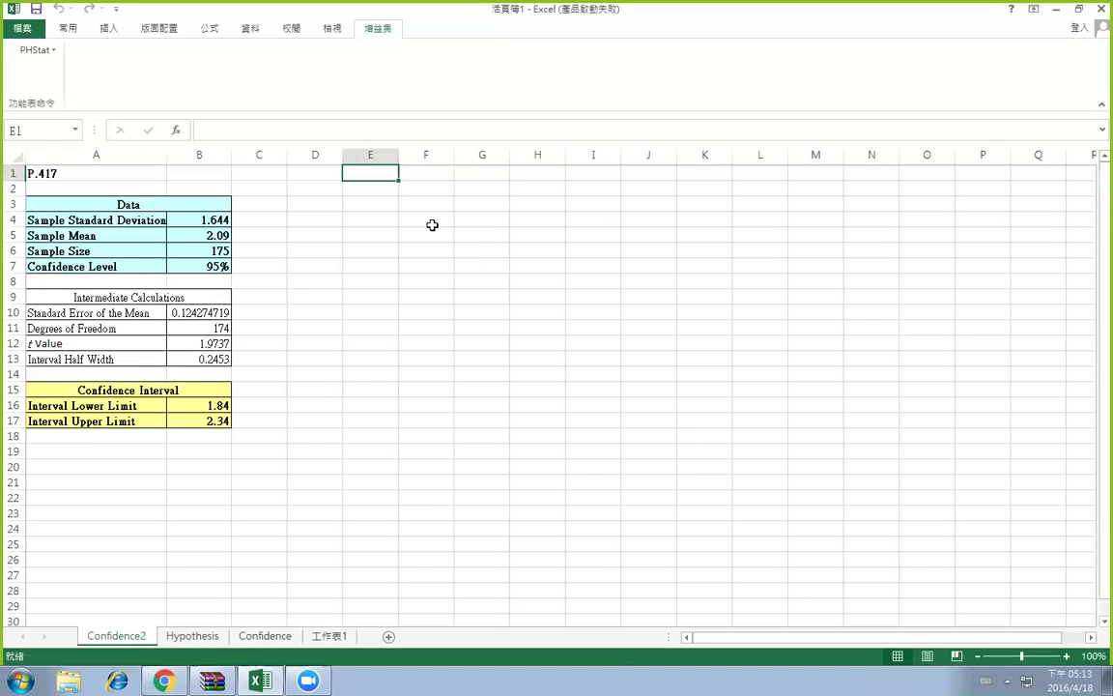
{"action": "type", "text": "25.5"}
{"action": "key", "text": "Return"}
{"action": "type", "text": "24.0"}
{"action": "key", "text": "Return"}
{"action": "type", "text": "26.5"}
{"action": "key", "text": "Return"}
{"action": "type", "text": "25.5"}
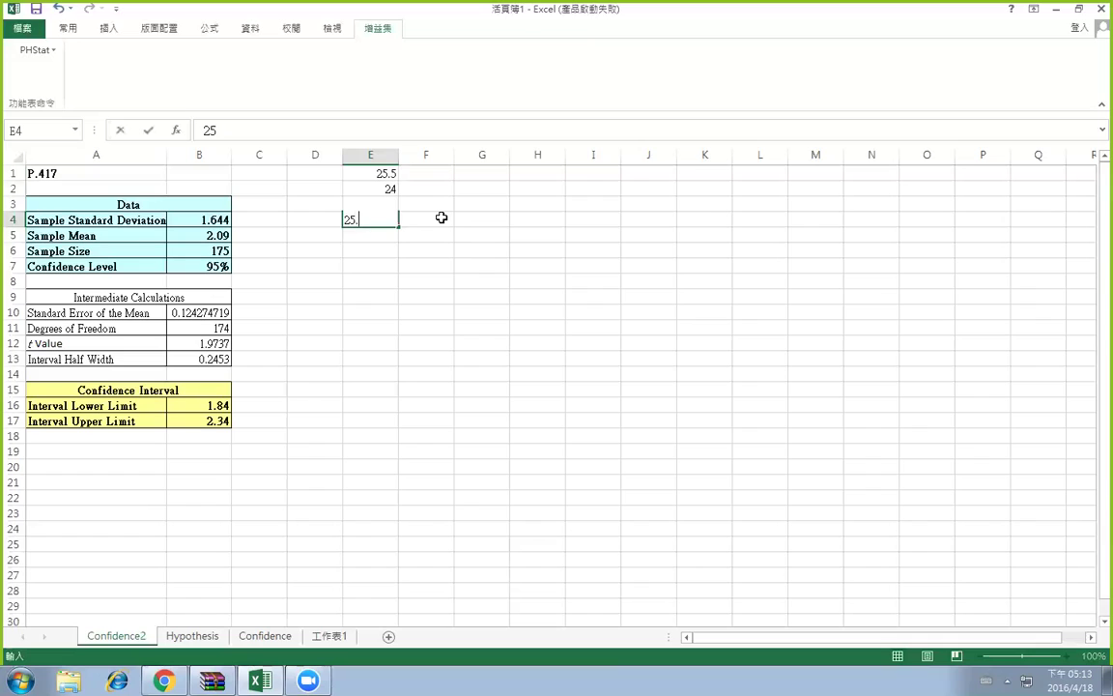
{"action": "key", "text": "Return"}
Continue the sample data with 28, 27, 23, 25 and 25 in cells E5 to E9
{"action": "type", "text": "28"}
{"action": "key", "text": "Return"}
{"action": "type", "text": "27"}
{"action": "key", "text": "Return"}
{"action": "type", "text": "23"}
{"action": "key", "text": "Return"}
{"action": "key", "text": "Return"}
{"action": "type", "text": "25"}
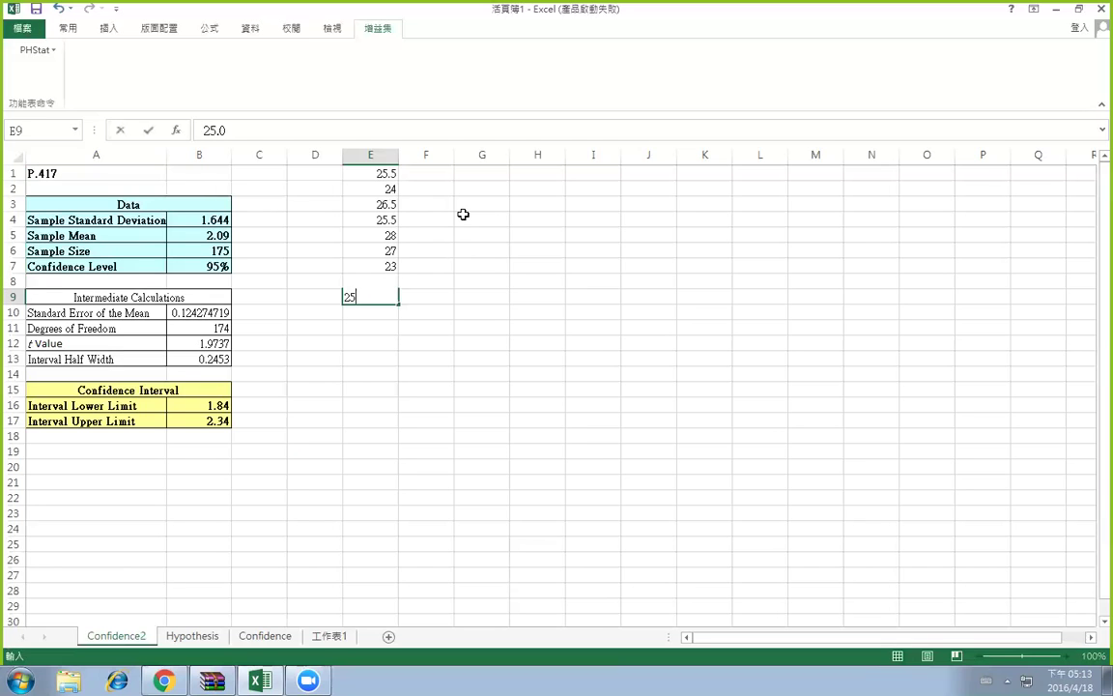
{"action": "key", "text": "Return"}
Start a PHStat mean estimate, sigma unknown, with sample statistics unknown and the sample cell range E1:E9 of Confidence2
{"action": "left_click", "coordinate": [384, 176]}
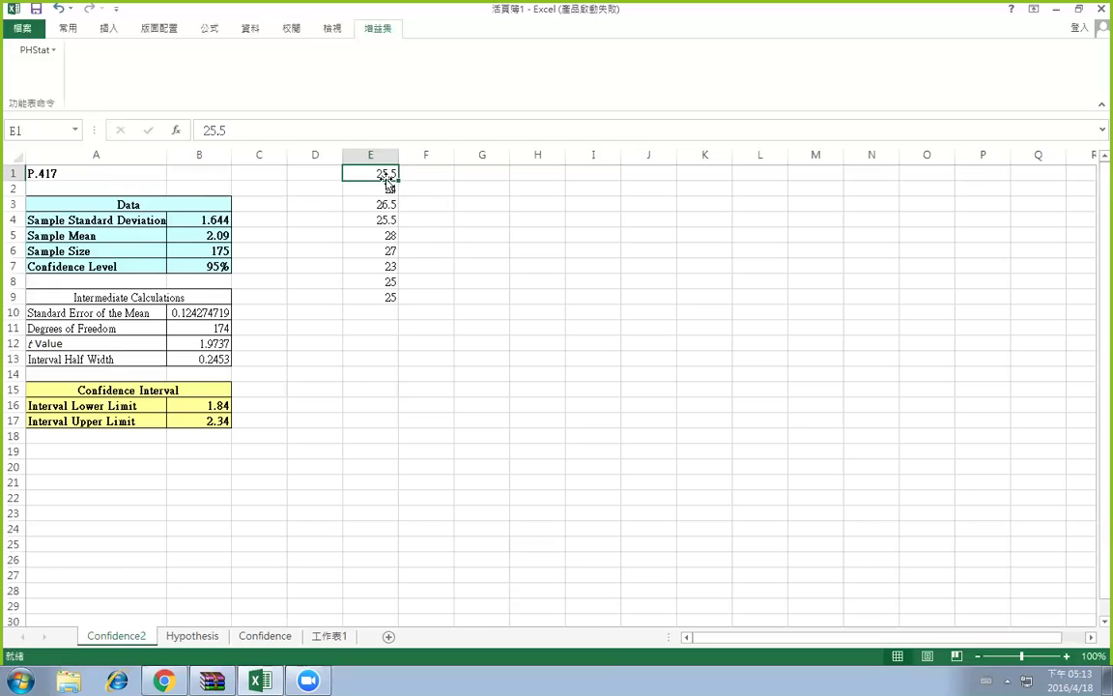
{"action": "left_click", "coordinate": [44, 50]}
{"action": "mouse_move", "coordinate": [190, 172]}
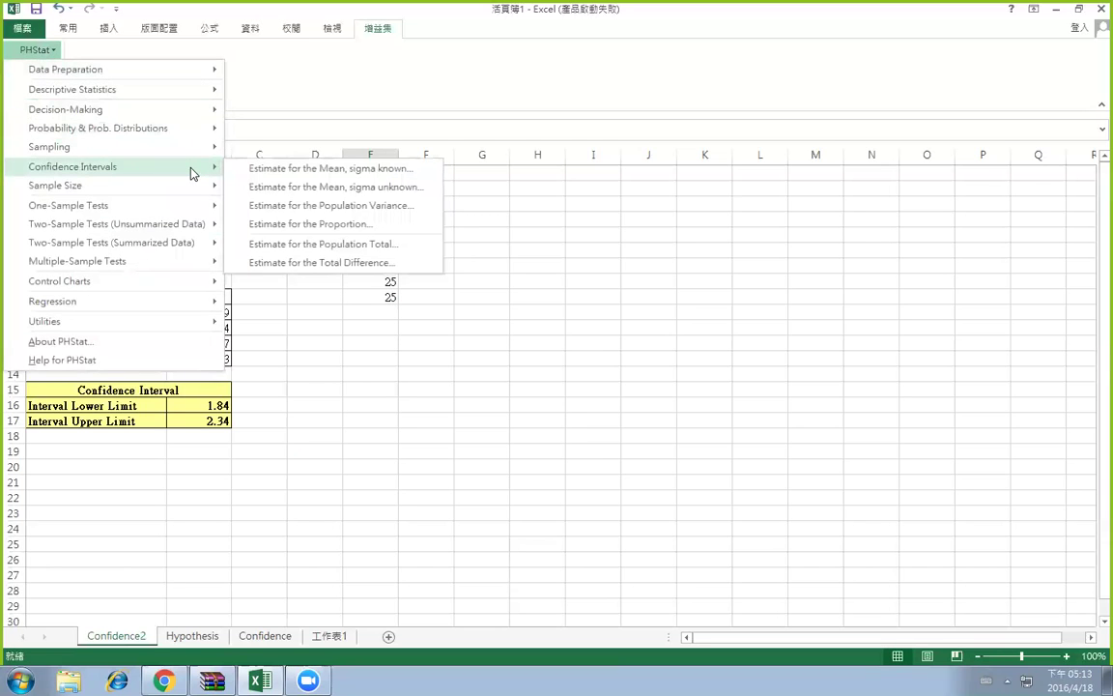
{"action": "left_click", "coordinate": [270, 186]}
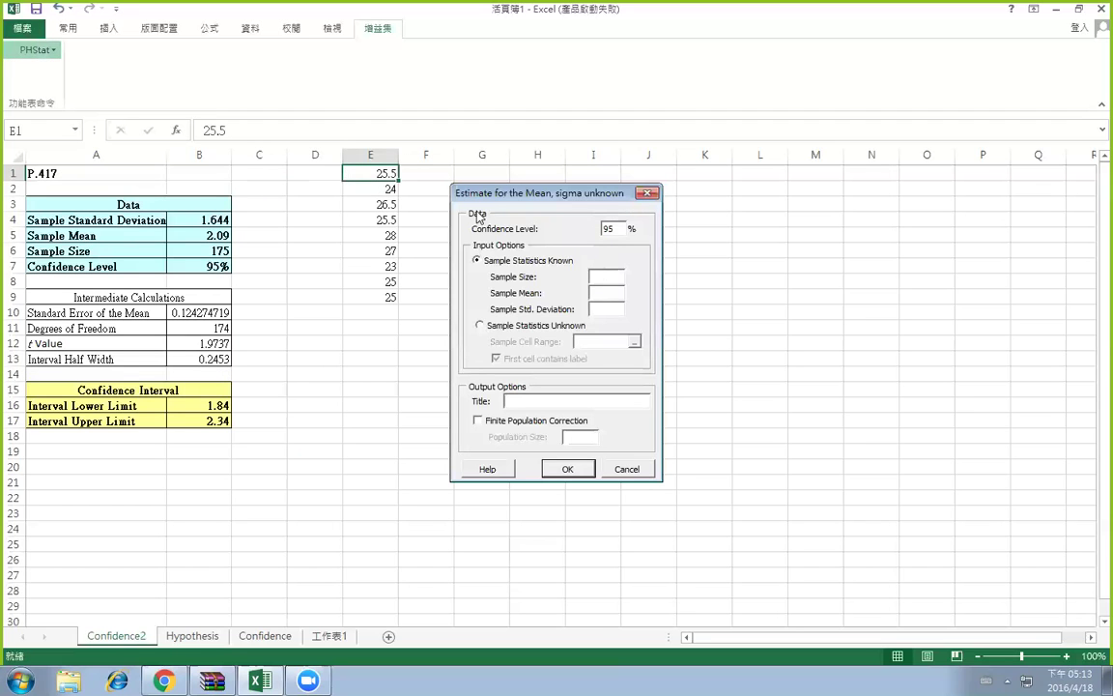
{"action": "left_click", "coordinate": [481, 326]}
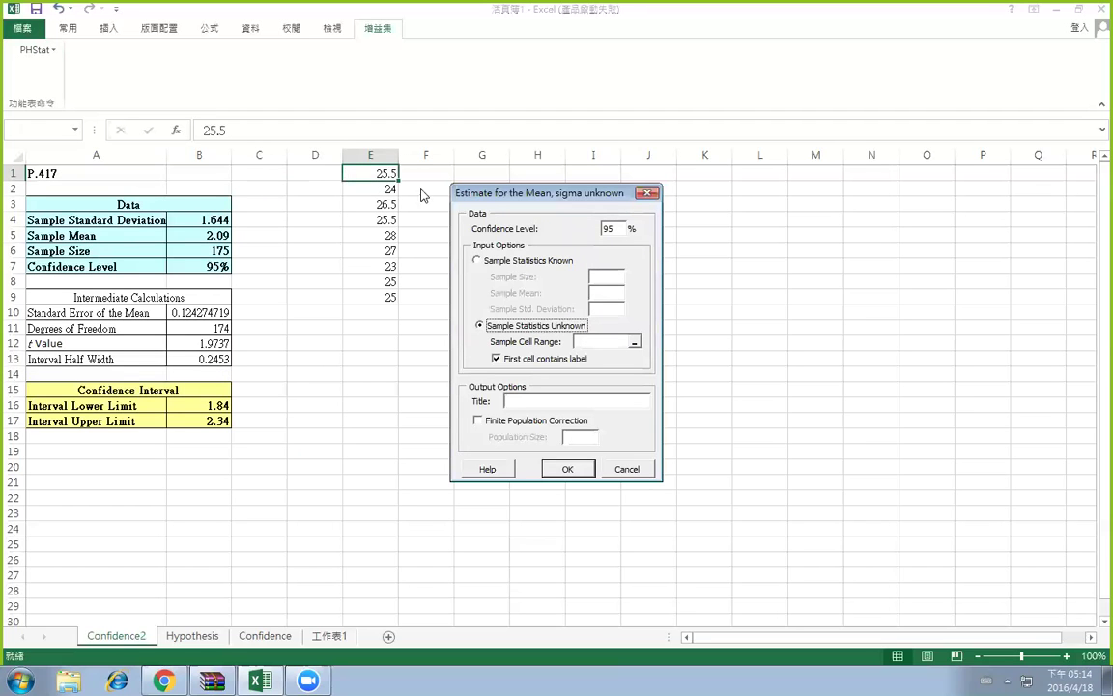
{"action": "left_click", "coordinate": [631, 344]}
{"action": "left_click_drag", "start_coordinate": [379, 174], "coordinate": [395, 296]}
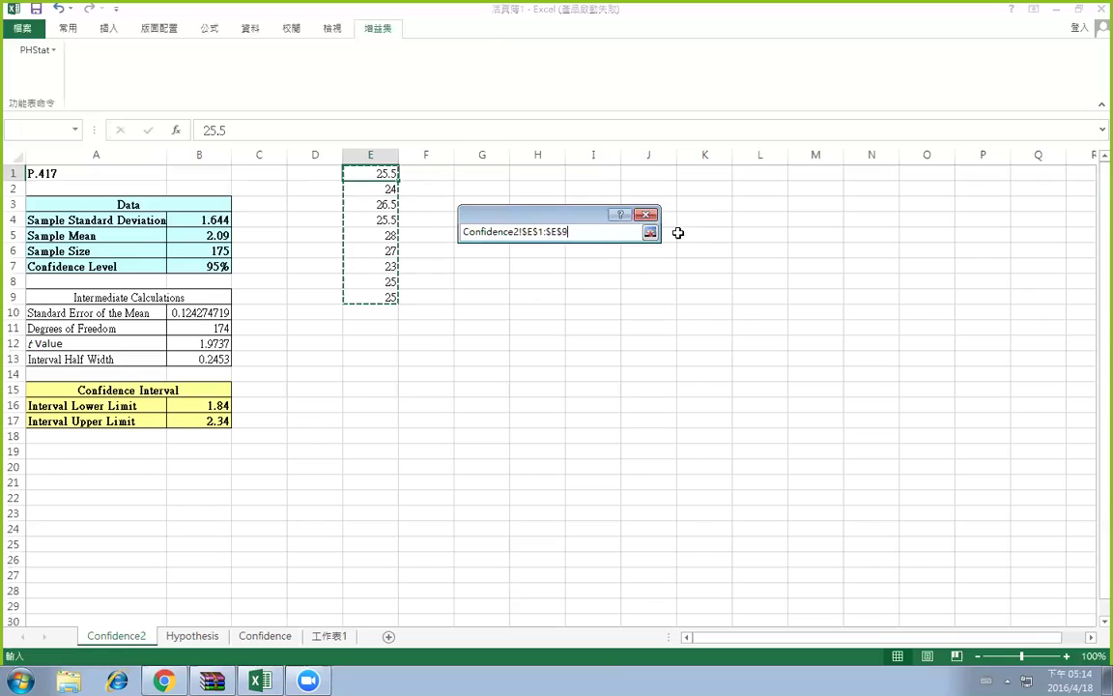
{"action": "left_click", "coordinate": [649, 232]}
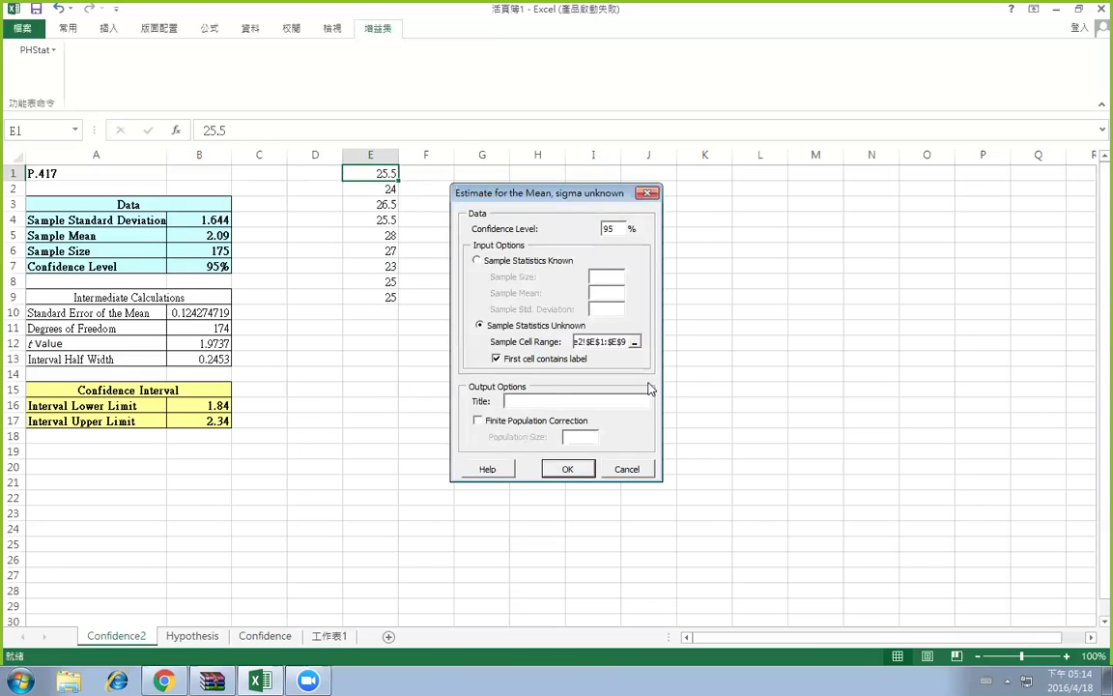
Title the output P.423 and generate the confidence interval estimate from the sample range
{"action": "left_click", "coordinate": [645, 400]}
{"action": "type", "text": "P423"}
{"action": "key", "text": "Left"}
{"action": "key", "text": "Left"}
{"action": "key", "text": "Left"}
{"action": "type", "text": "."}
{"action": "left_click", "coordinate": [568, 469]}
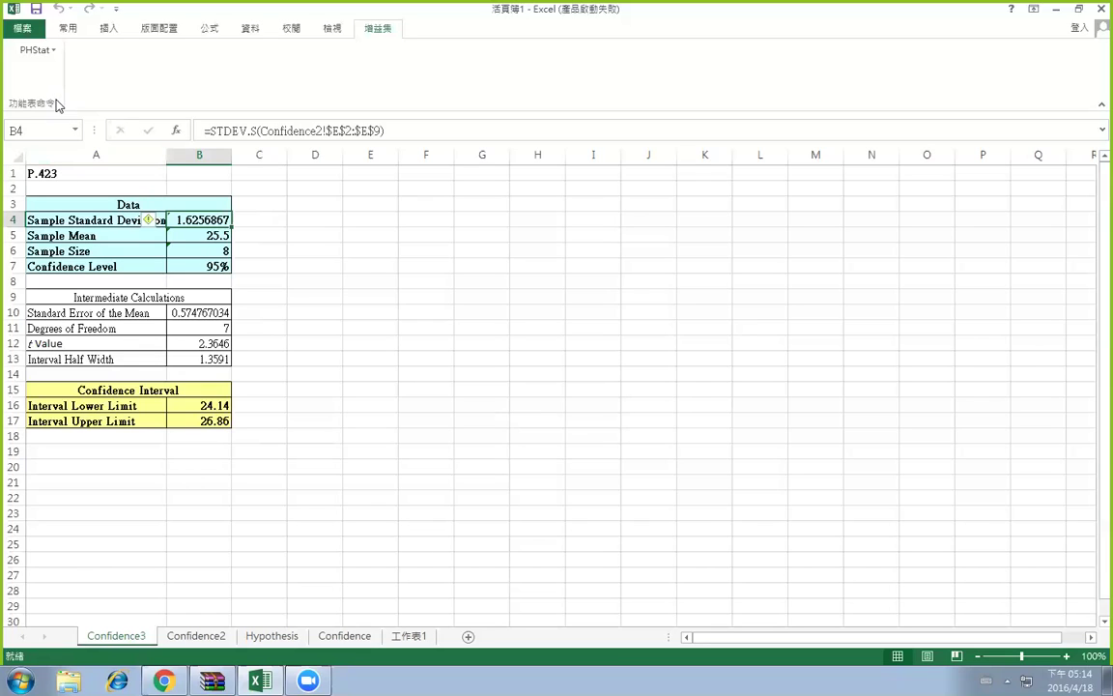
Look through the Confidence, Hypothesis, Confidence2 and Confidence3 sheets to compare the P.423 result with its sample data
{"action": "left_click", "coordinate": [391, 636]}
{"action": "left_click", "coordinate": [346, 637]}
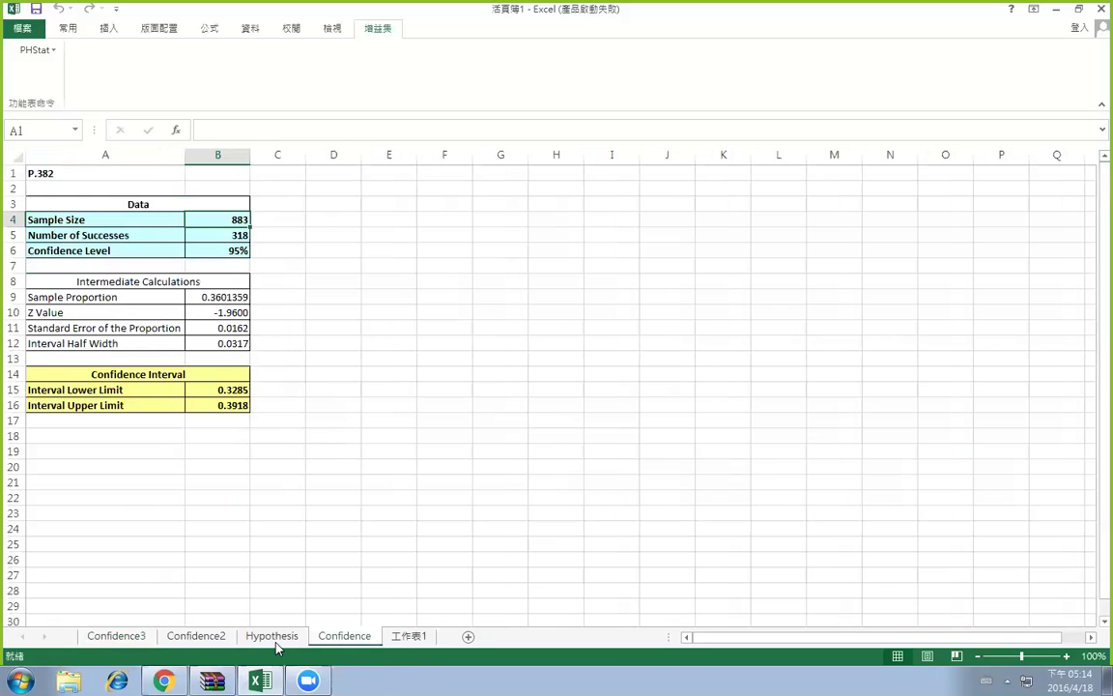
{"action": "left_click", "coordinate": [271, 637]}
{"action": "left_click", "coordinate": [198, 636]}
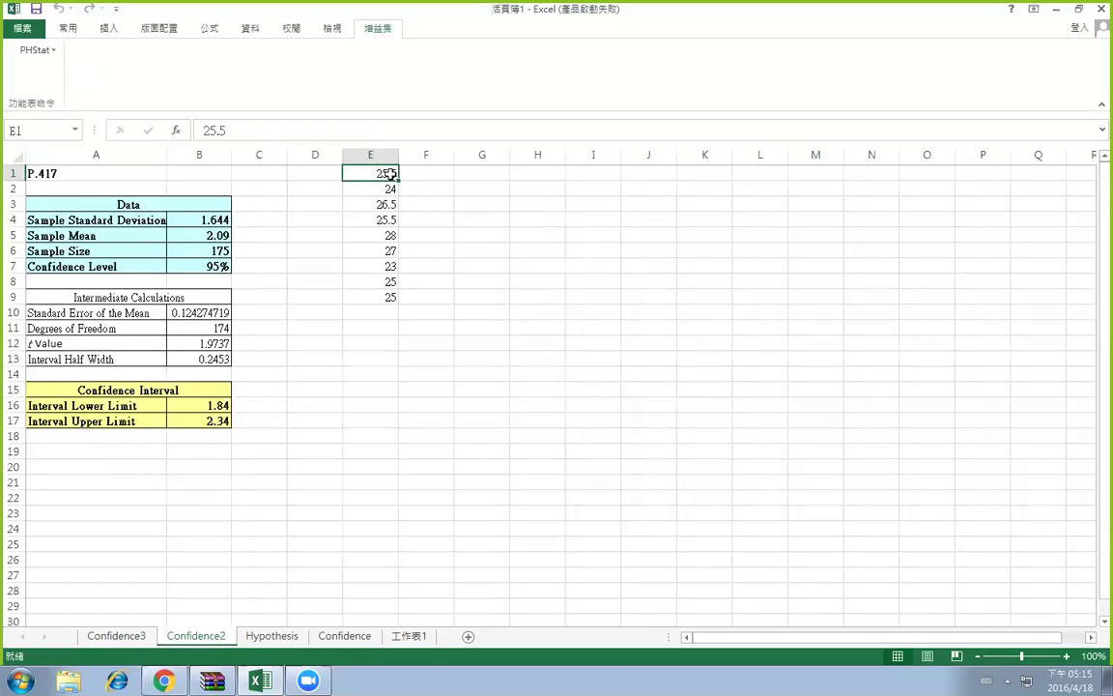
{"action": "left_click", "coordinate": [37, 50]}
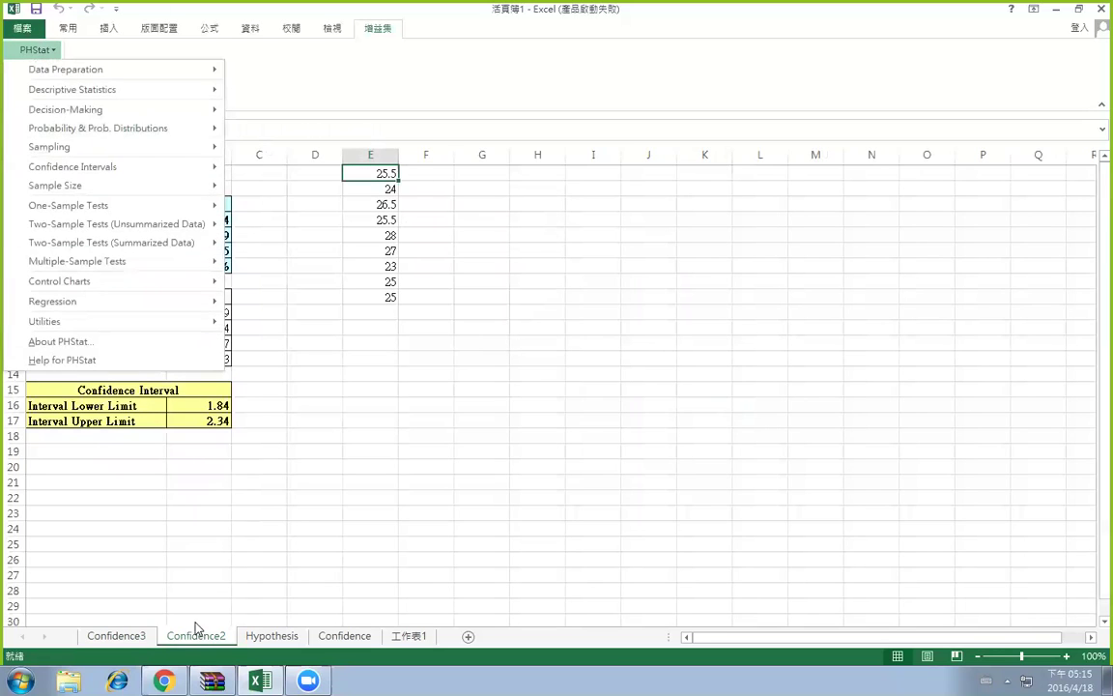
{"action": "left_click", "coordinate": [136, 634]}
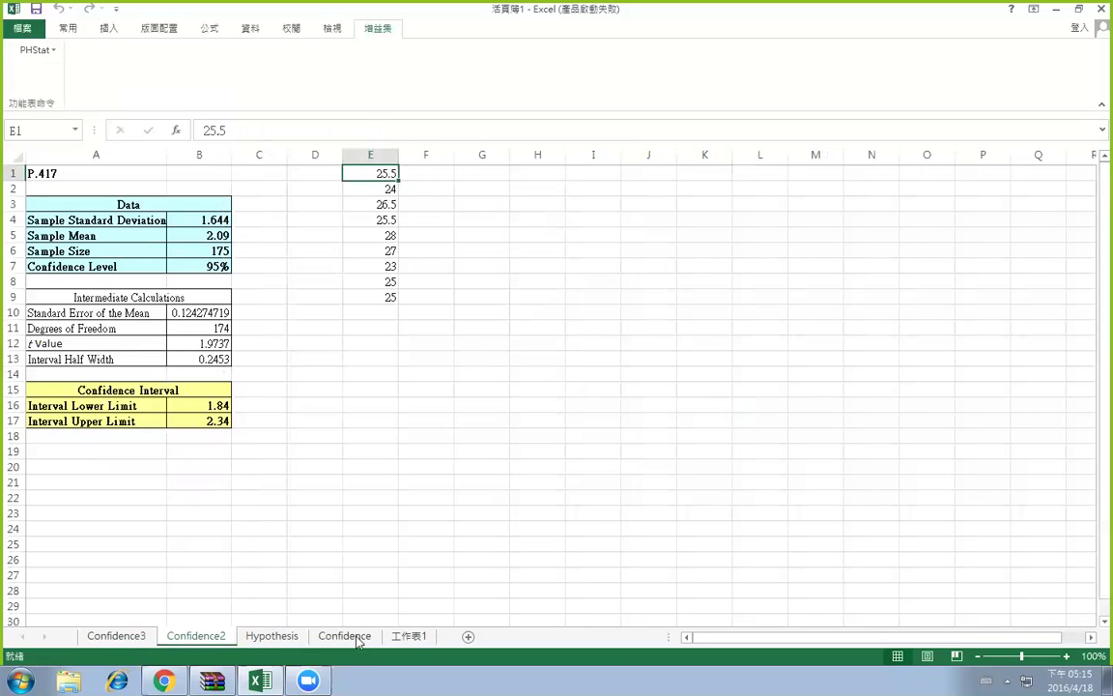
{"action": "left_click", "coordinate": [115, 636]}
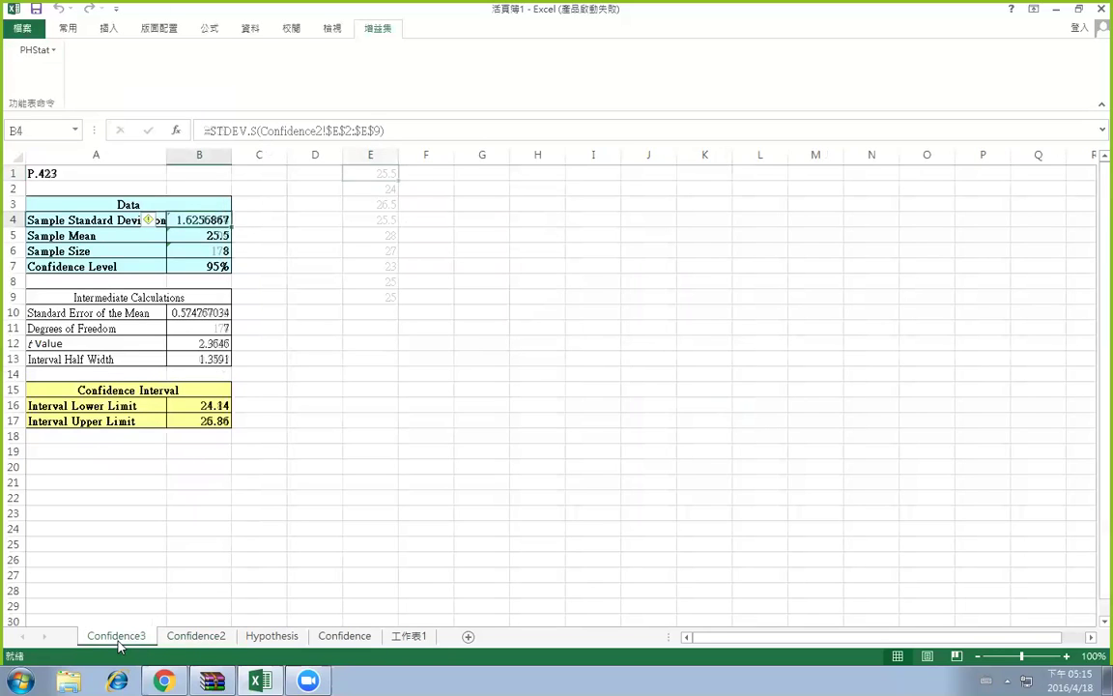
From Confidence2, set up the sigma-unknown mean estimate again with sample statistics unknown, range E1:E9 and no label in the first cell
{"action": "left_click", "coordinate": [193, 636]}
{"action": "left_click", "coordinate": [37, 49]}
{"action": "mouse_move", "coordinate": [154, 166]}
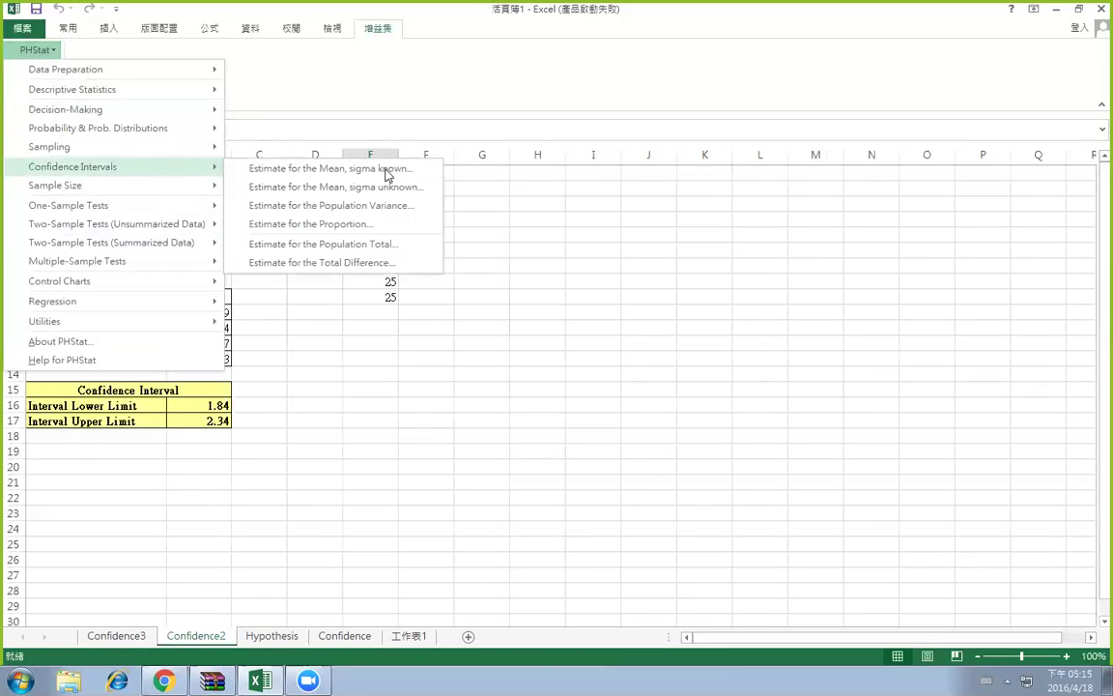
{"action": "left_click", "coordinate": [386, 187]}
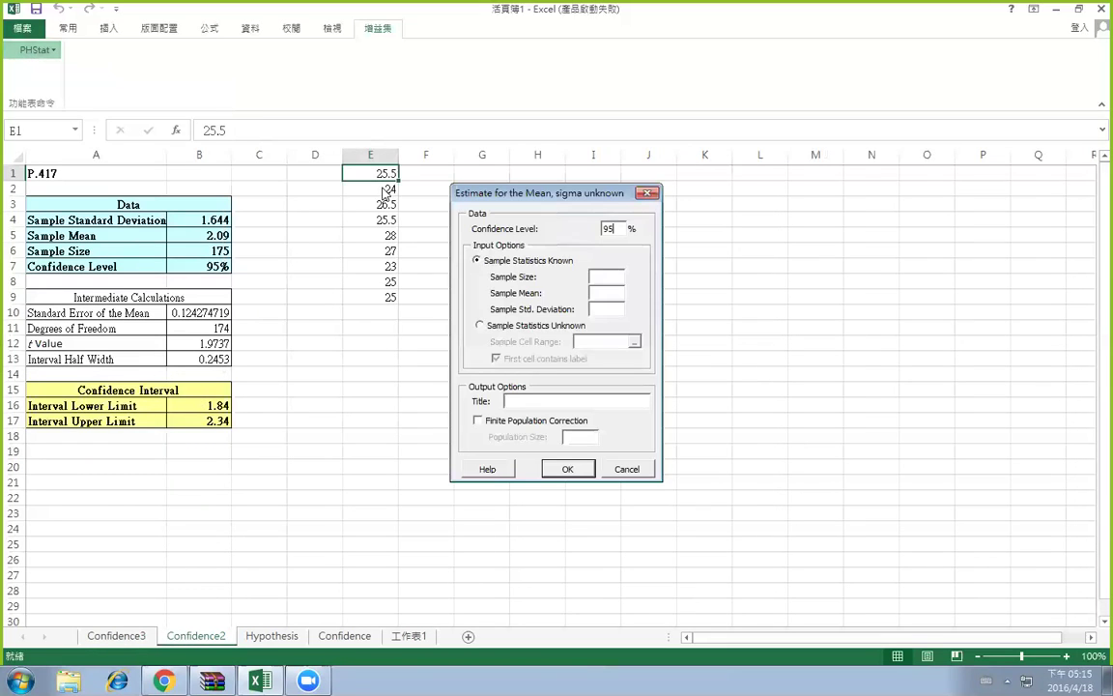
{"action": "left_click", "coordinate": [479, 326]}
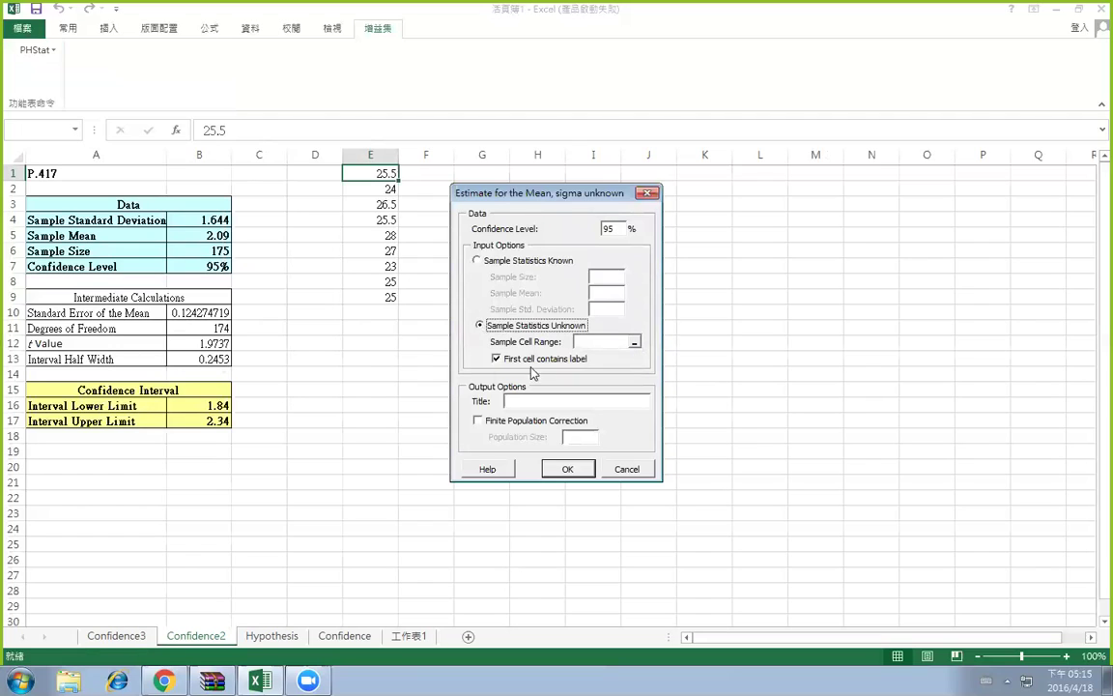
{"action": "left_click", "coordinate": [496, 359]}
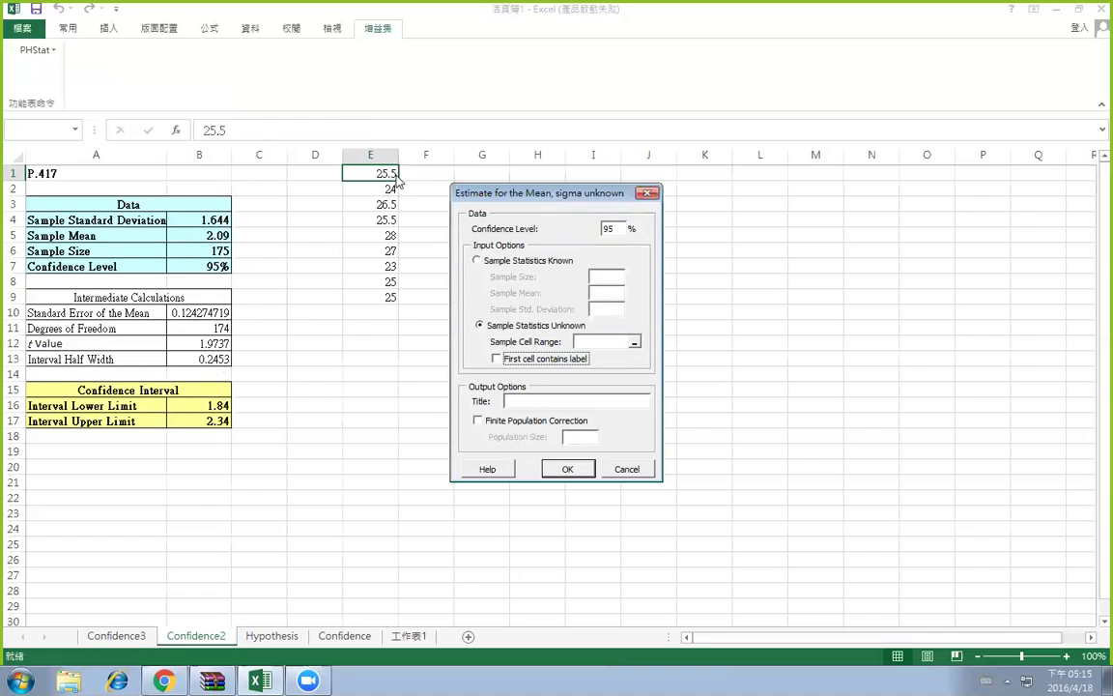
{"action": "left_click", "coordinate": [497, 360]}
{"action": "left_click", "coordinate": [634, 342]}
{"action": "left_click_drag", "start_coordinate": [378, 174], "coordinate": [389, 296]}
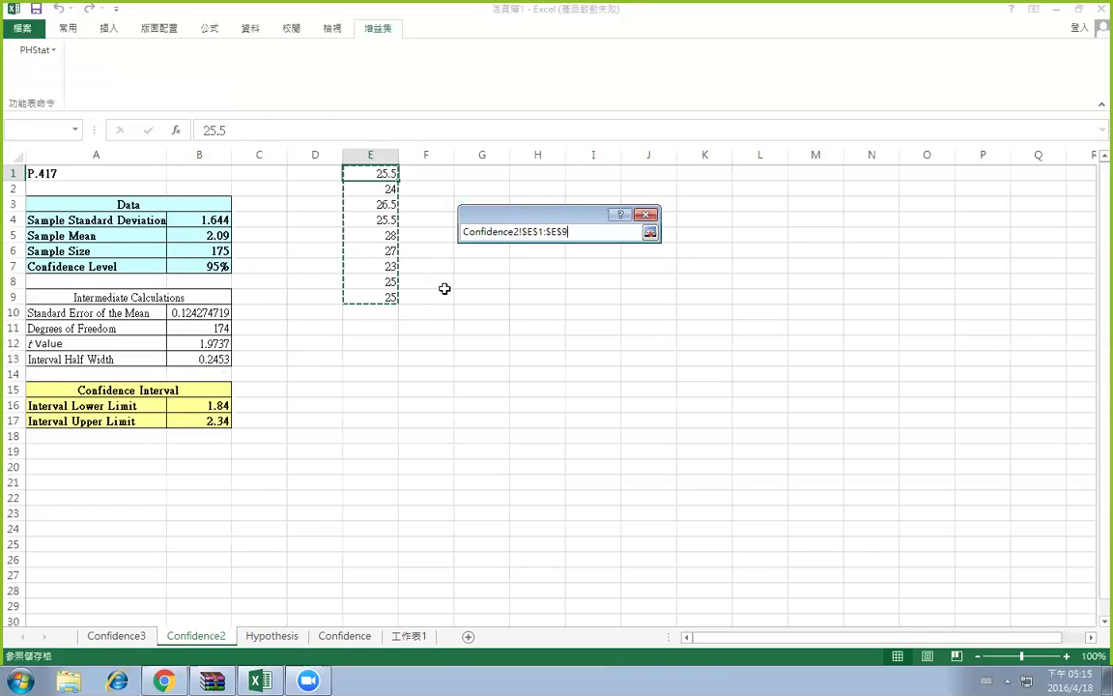
{"action": "left_click", "coordinate": [650, 232]}
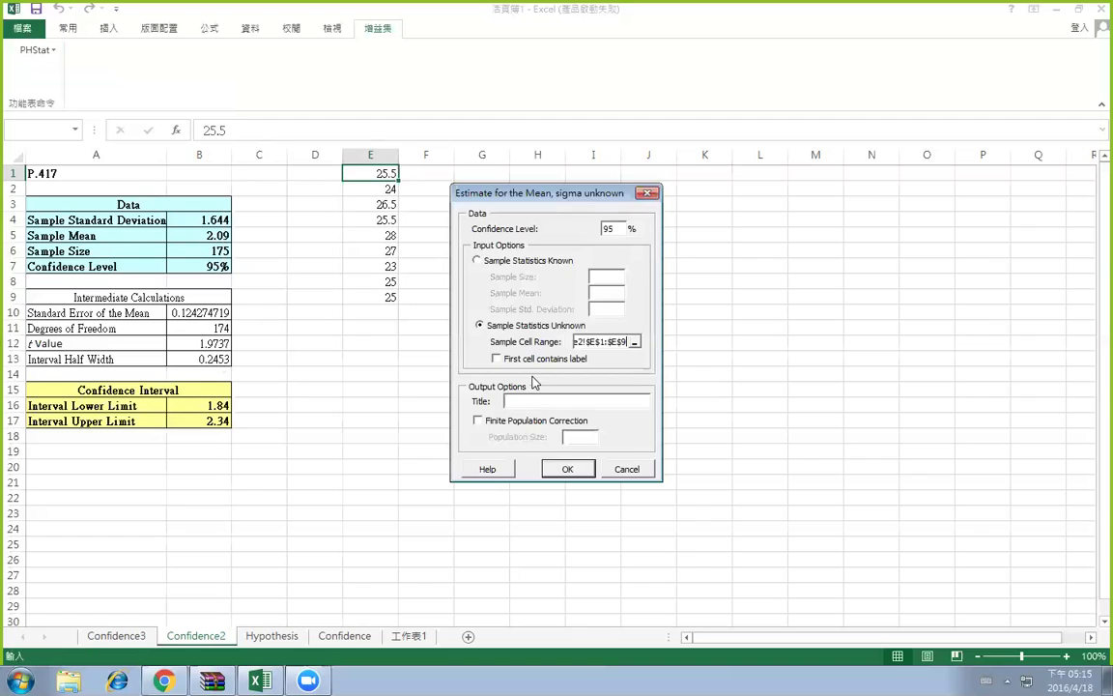
Generate the sigma-unknown confidence interval estimate from the Confidence2 sample range at 95% confidence, without a custom title
{"action": "left_click", "coordinate": [567, 469]}
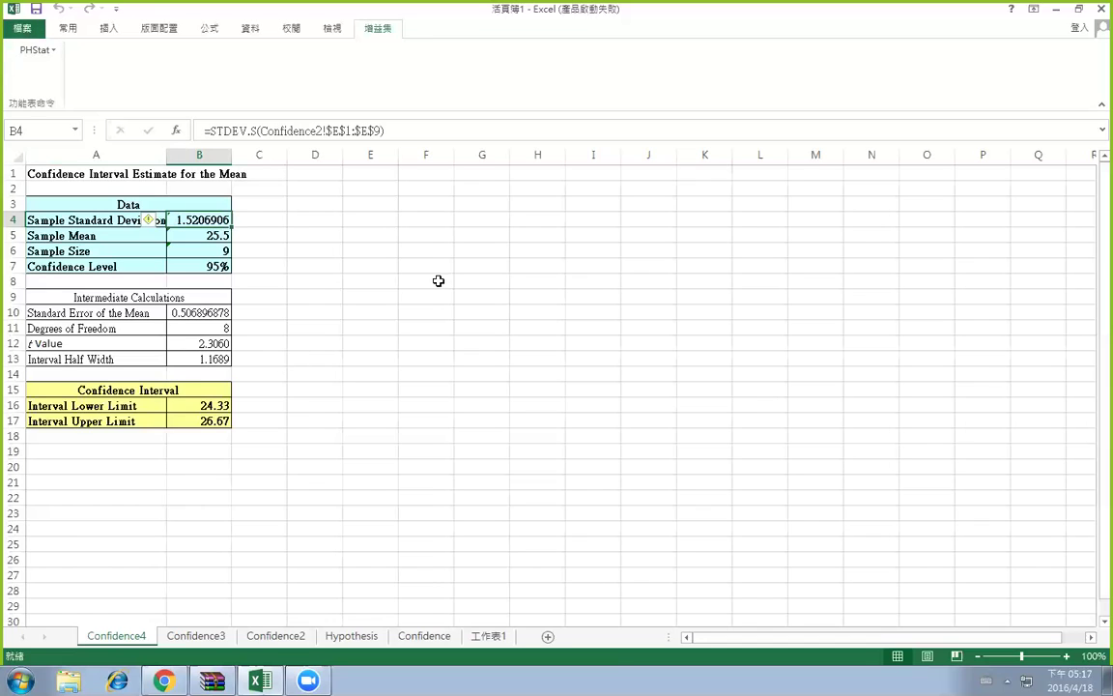
{"action": "left_click", "coordinate": [378, 176]}
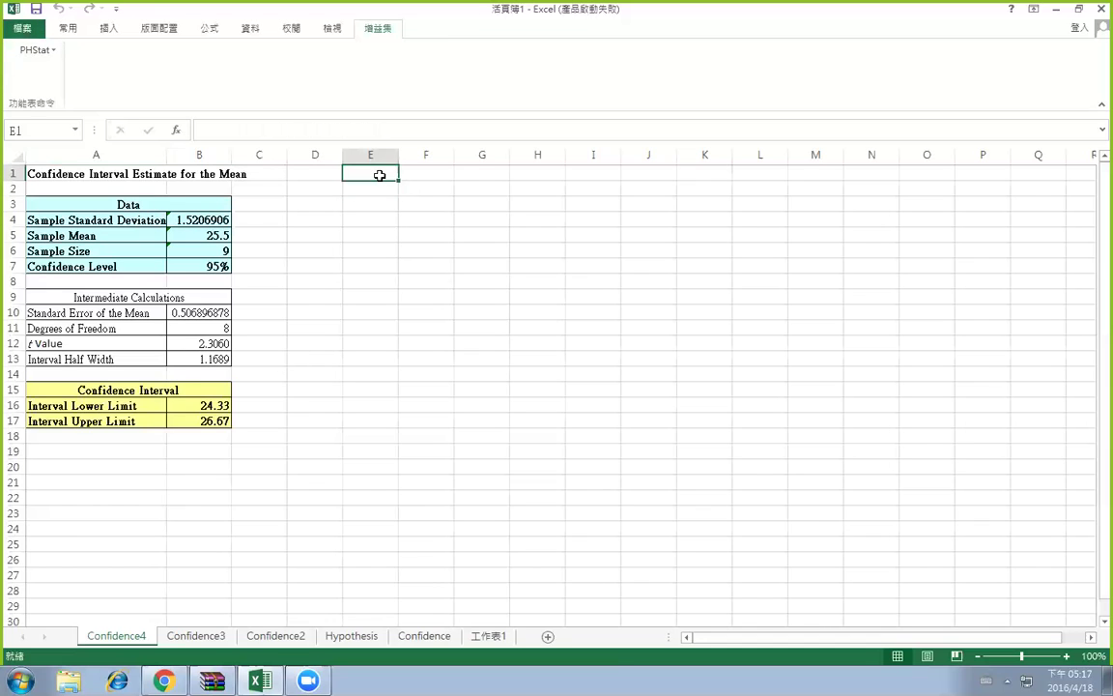
{"action": "type", "text": "N"}
{"action": "key", "text": "Tab"}
{"action": "type", "text": "Y"}
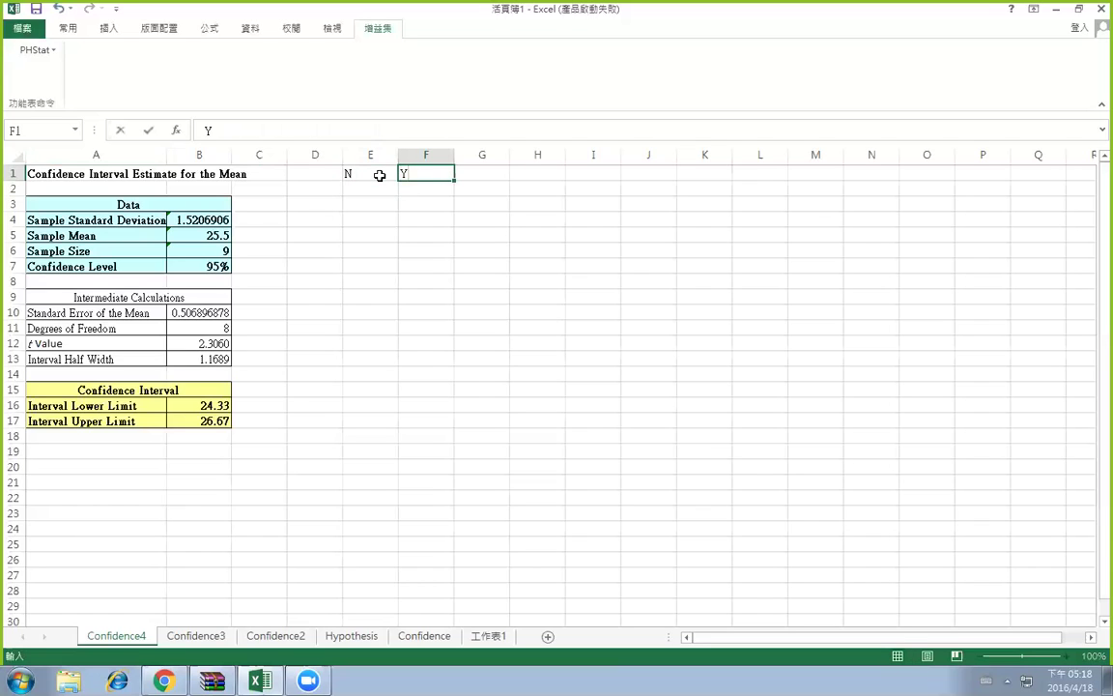
{"action": "key", "text": "Return"}
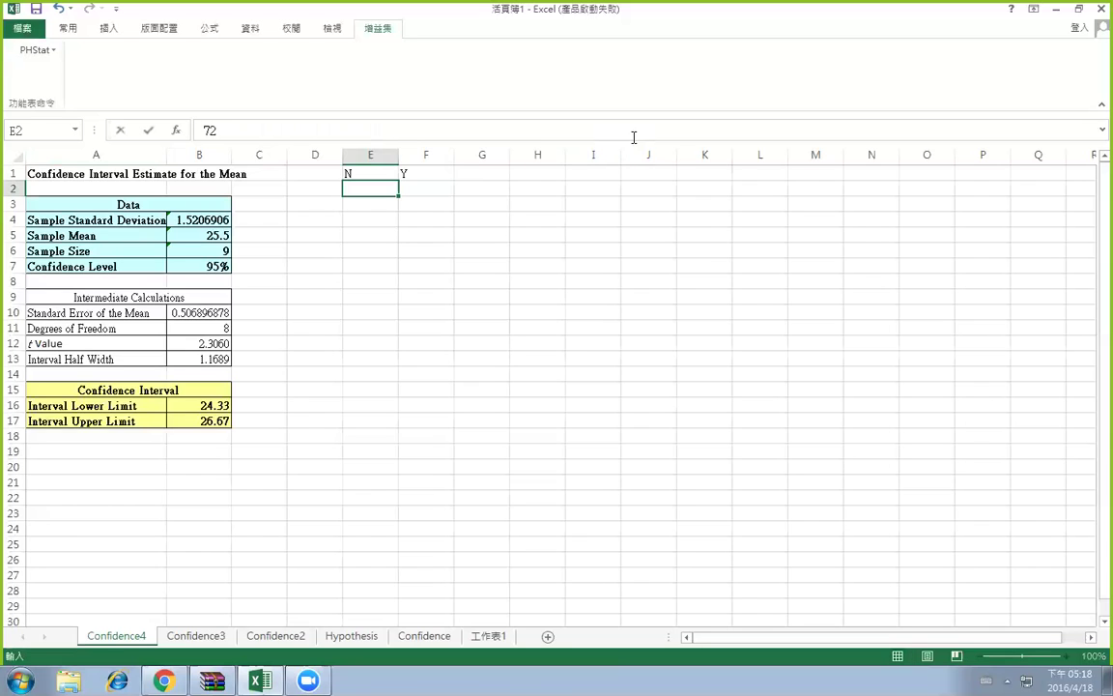
{"action": "type", "text": "72"}
{"action": "key", "text": "Return"}
{"action": "key", "text": "Up"}
{"action": "key", "text": "Up"}
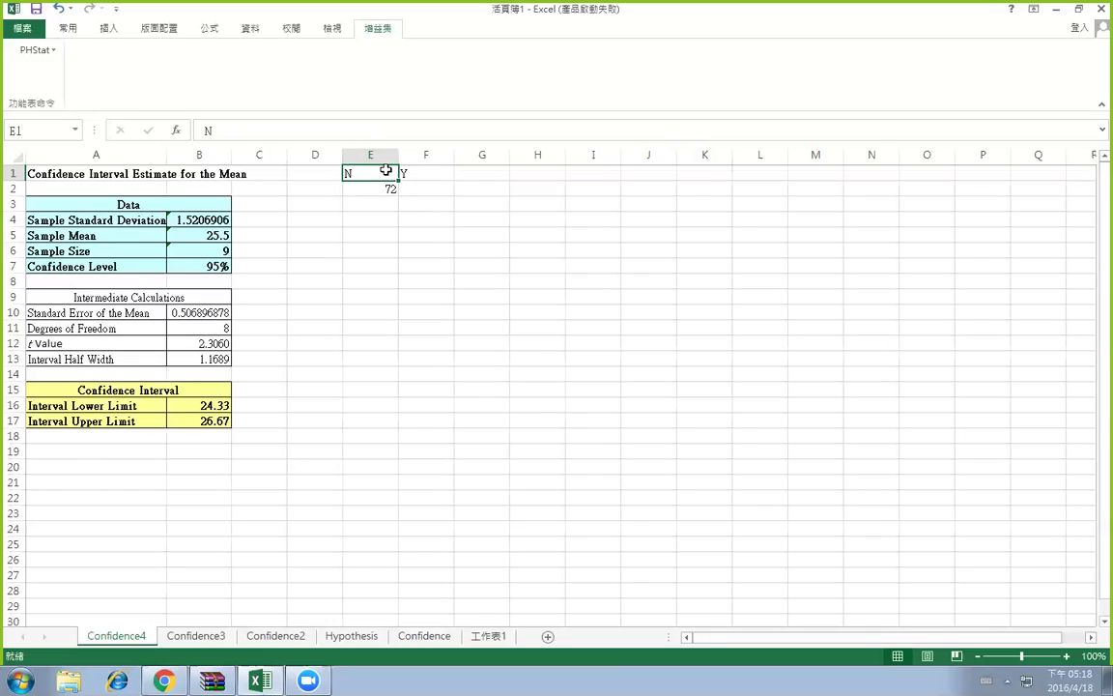
Label the two data columns on Confidence4 "pluse" in E1 and "regularly rxrecise" in F1
{"action": "mouse_move", "coordinate": [387, 174]}
{"action": "left_mouse_down"}
{"action": "mouse_move", "coordinate": [425, 174]}
{"action": "mouse_move", "coordinate": [390, 192]}
{"action": "mouse_move", "coordinate": [388, 175]}
{"action": "left_mouse_up"}
{"action": "type", "text": "pluse"}
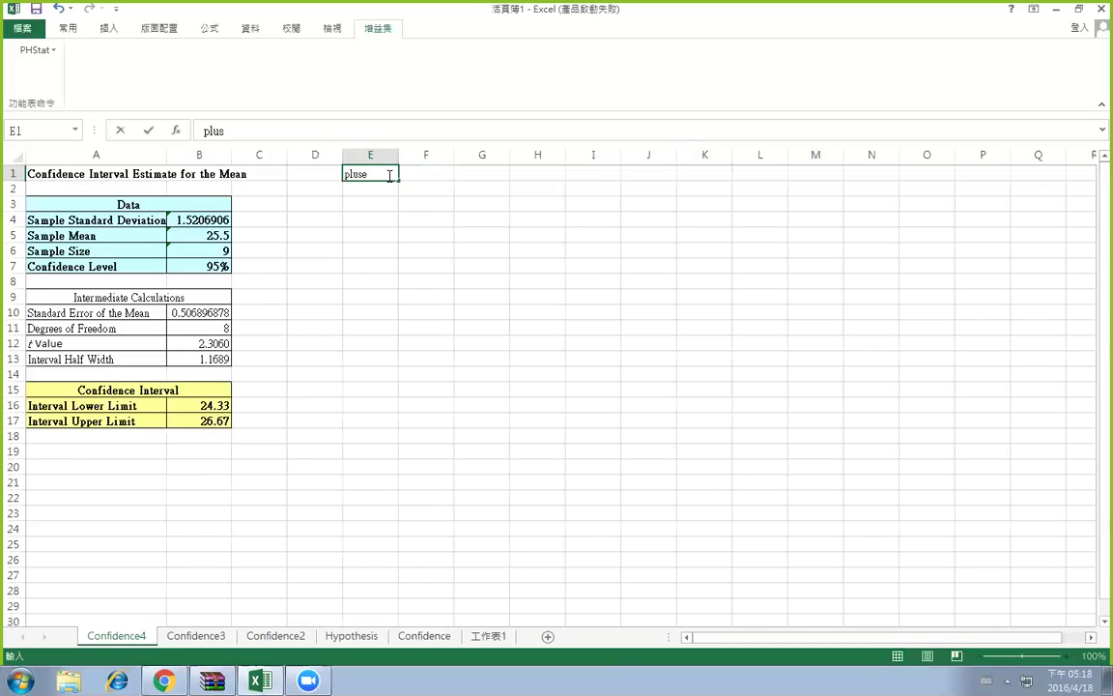
{"action": "key", "text": "Tab"}
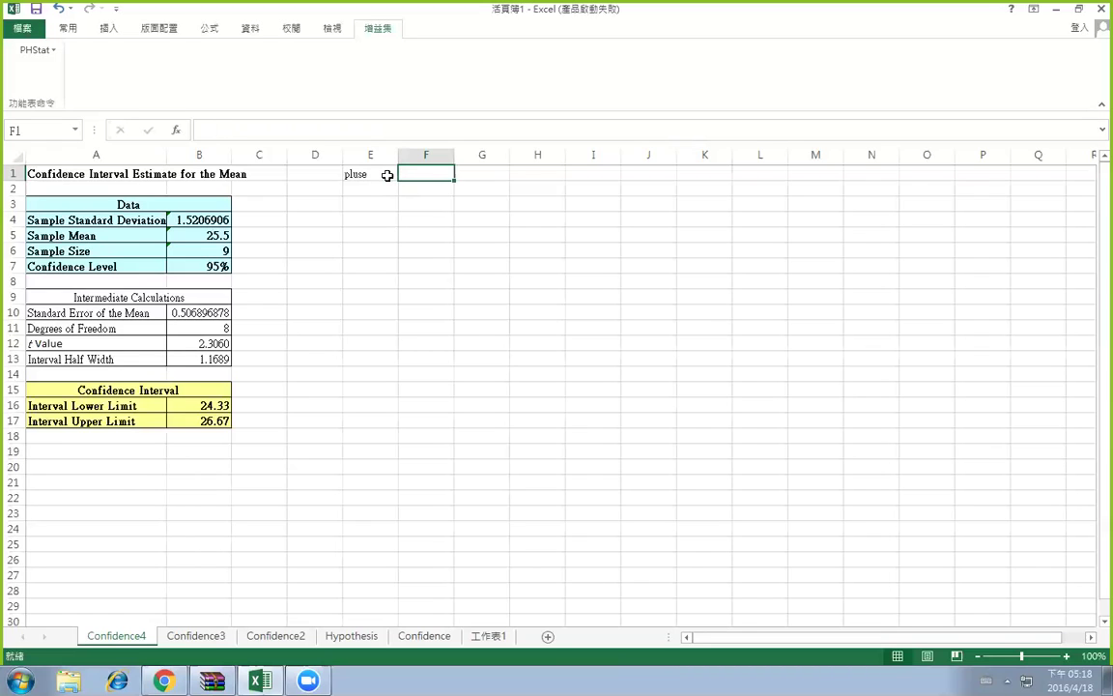
{"action": "type", "text": "re"}
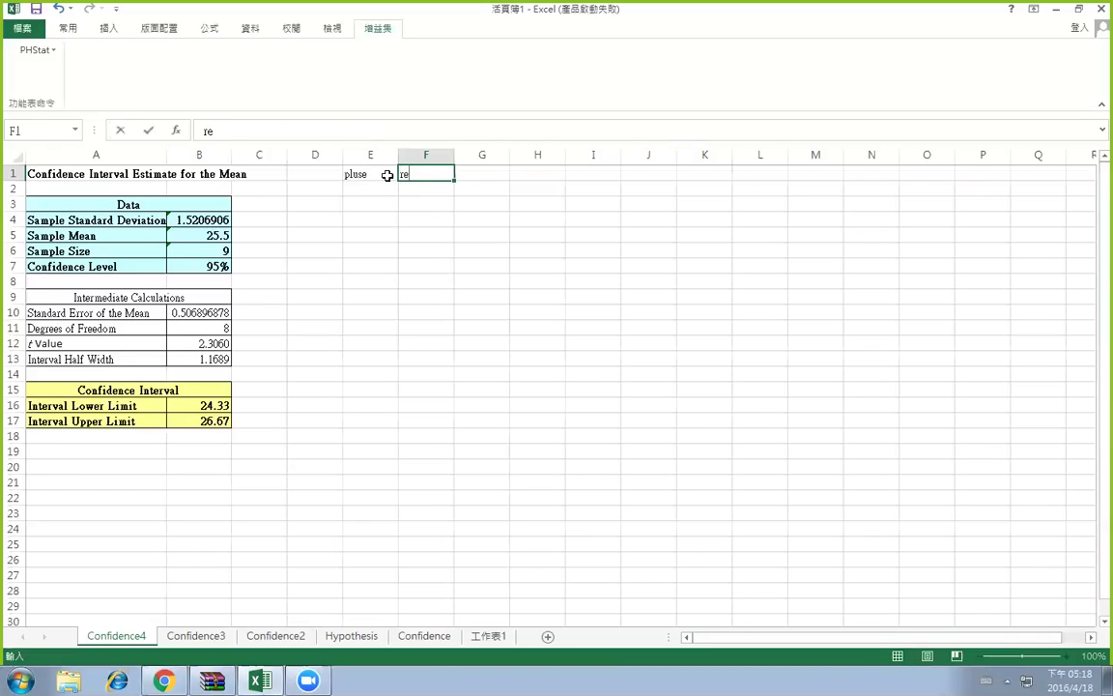
{"action": "type", "text": "gularly rxrecise"}
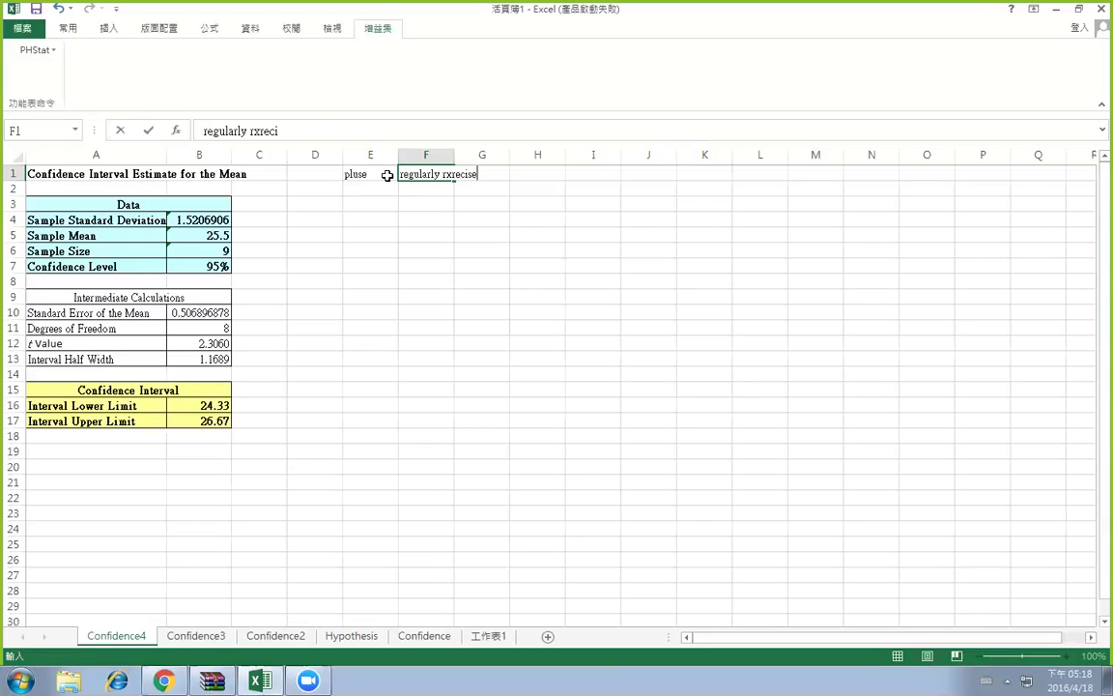
{"action": "key", "text": "Return"}
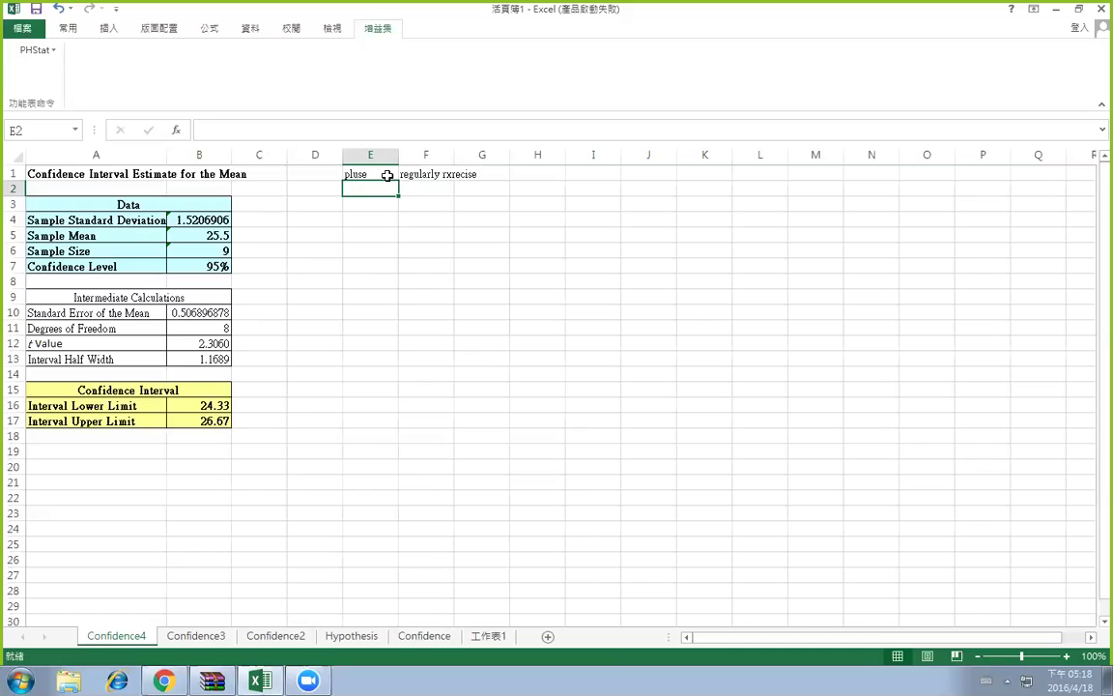
Enter the values 72, 62, 72, 84, 60, 63, 66, 72 and 75 under the "pluse" heading in E2:E10
{"action": "type", "text": "72"}
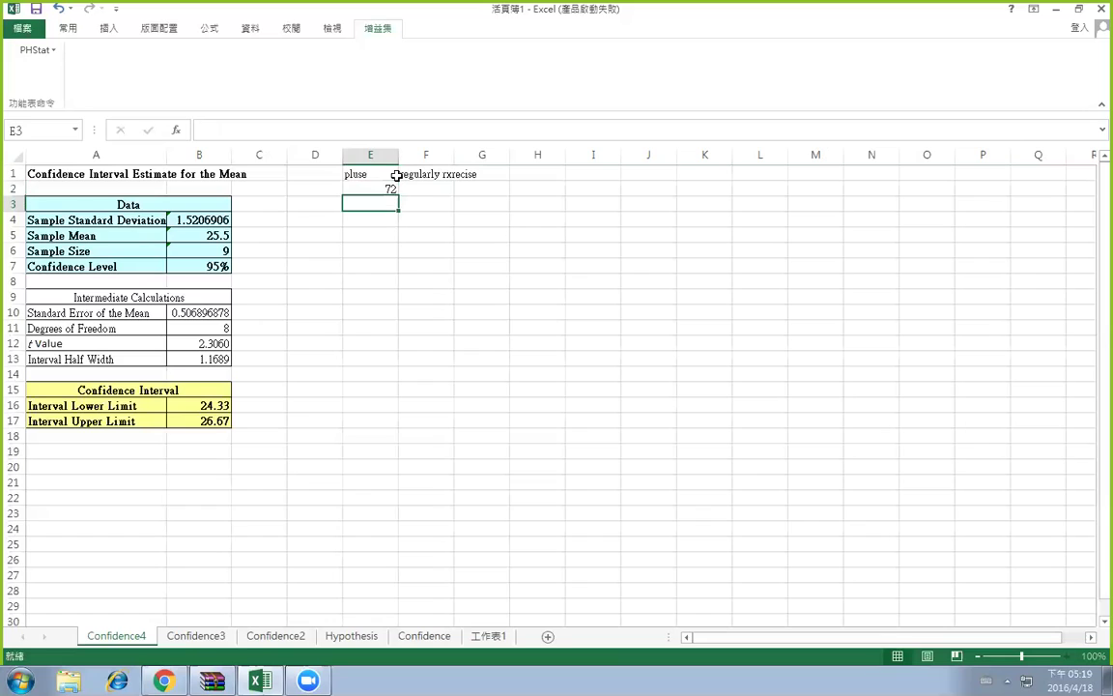
{"action": "type", "text": "62"}
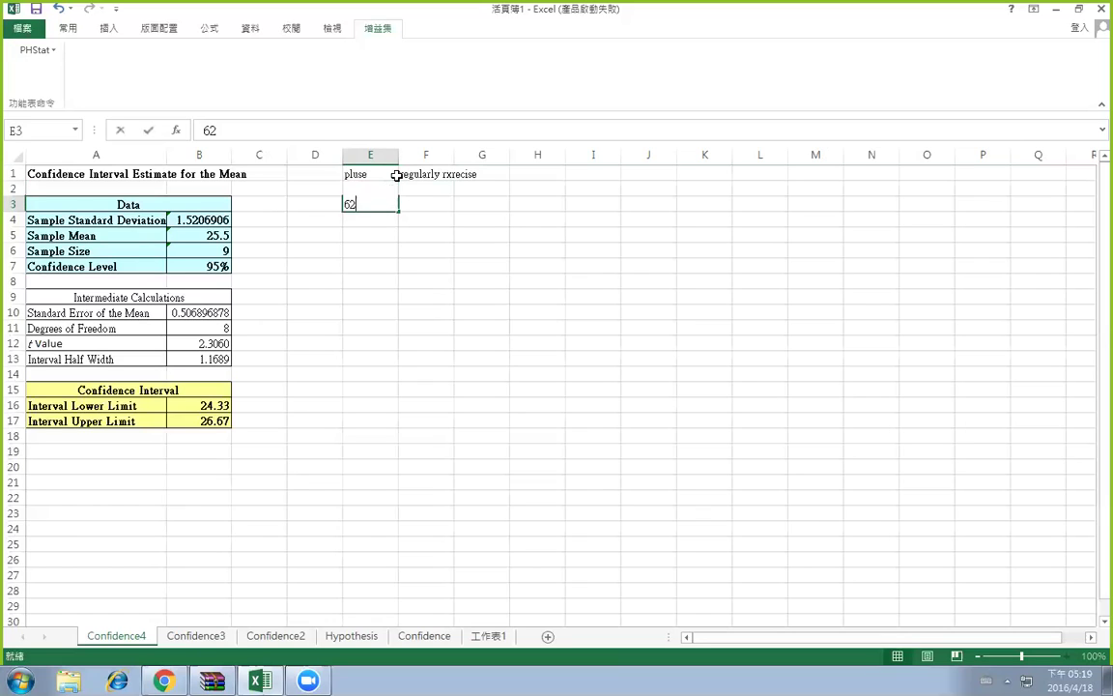
{"action": "key", "text": "Return"}
{"action": "type", "text": "72"}
{"action": "key", "text": "Escape"}
{"action": "type", "text": "84"}
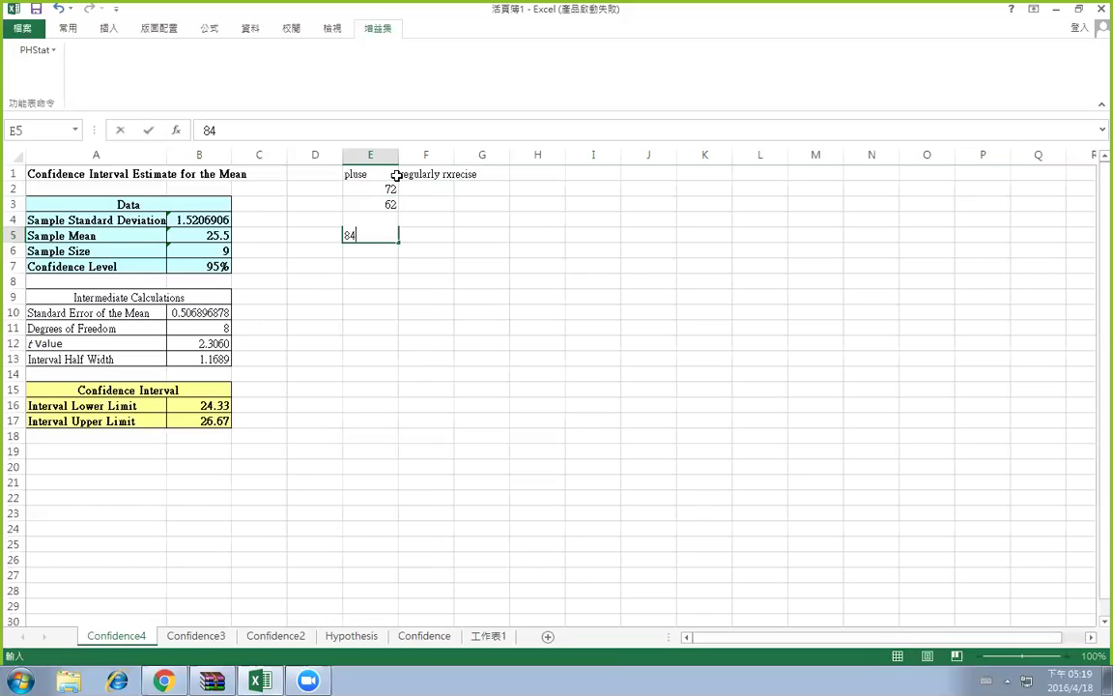
{"action": "key", "text": "Return"}
{"action": "type", "text": "60"}
{"action": "key", "text": "Return"}
{"action": "type", "text": "63"}
{"action": "key", "text": "Return"}
{"action": "type", "text": "66"}
{"action": "key", "text": "Return"}
{"action": "type", "text": "72"}
{"action": "key", "text": "Return"}
{"action": "type", "text": "75"}
{"action": "key", "text": "Return"}
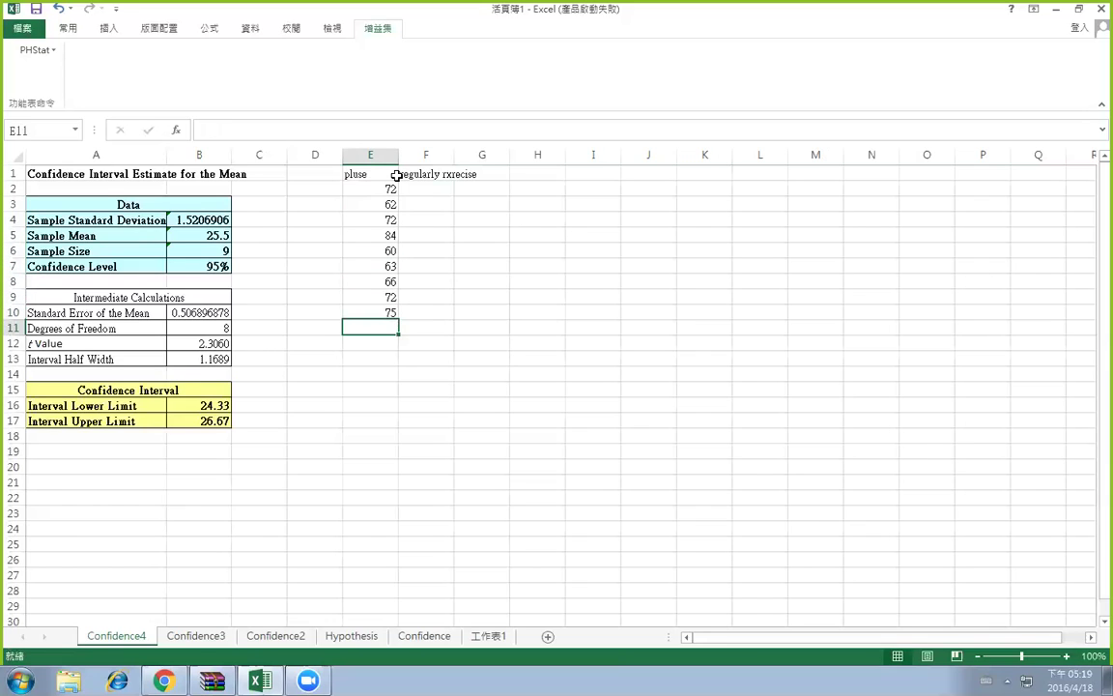
Complete the "pluse" column in E11:E21 with 64, 62, 84, 76, 60, 52, 60, 64, 80, 68 and 64
{"action": "type", "text": "64"}
{"action": "key", "text": "Return"}
{"action": "type", "text": "62"}
{"action": "key", "text": "Return"}
{"action": "type", "text": "62"}
{"action": "key", "text": "Return"}
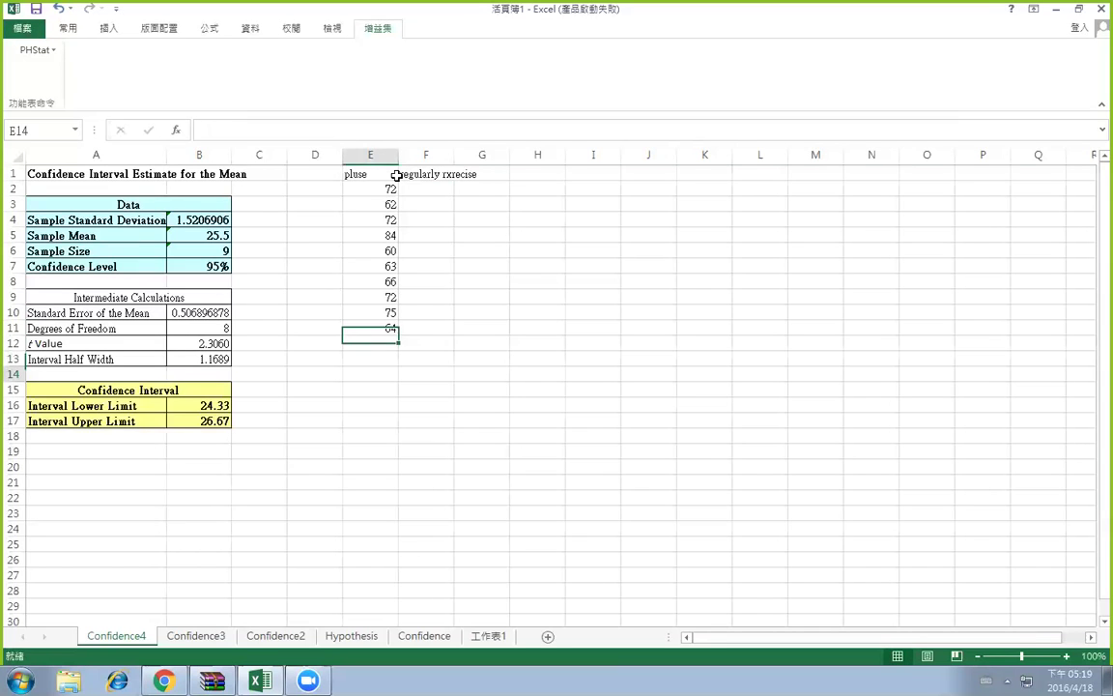
{"action": "type", "text": "76"}
{"action": "key", "text": "Return"}
{"action": "type", "text": "60"}
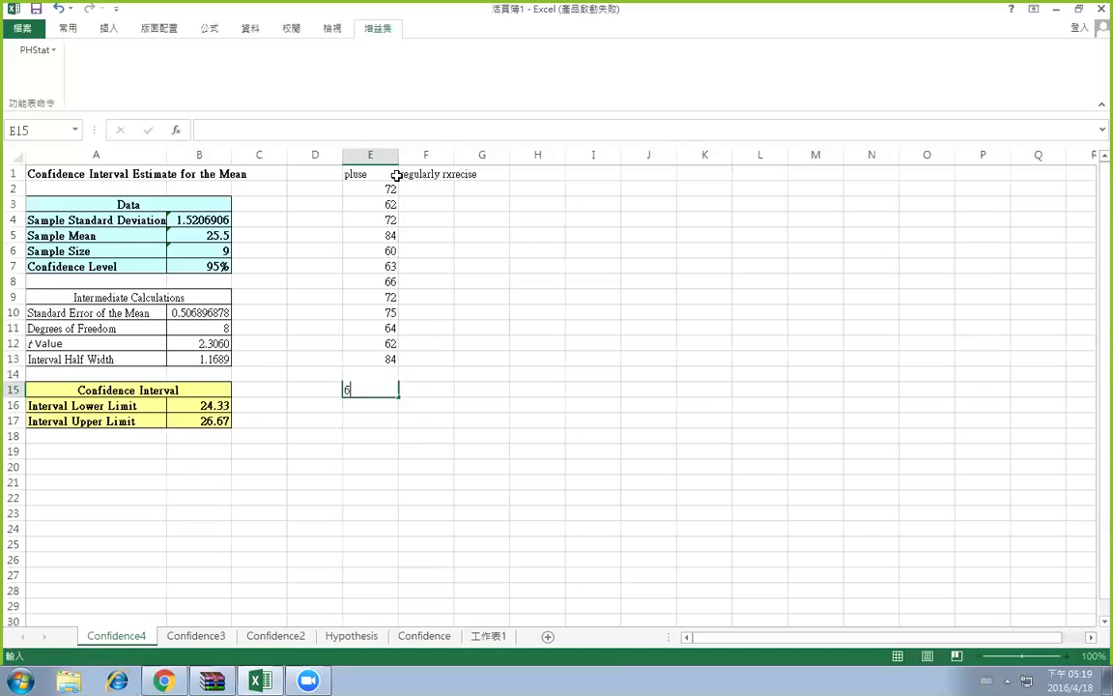
{"action": "key", "text": "Return"}
{"action": "type", "text": "52"}
{"action": "key", "text": "Return"}
{"action": "type", "text": "60"}
{"action": "key", "text": "Return"}
{"action": "type", "text": "64"}
{"action": "key", "text": "Return"}
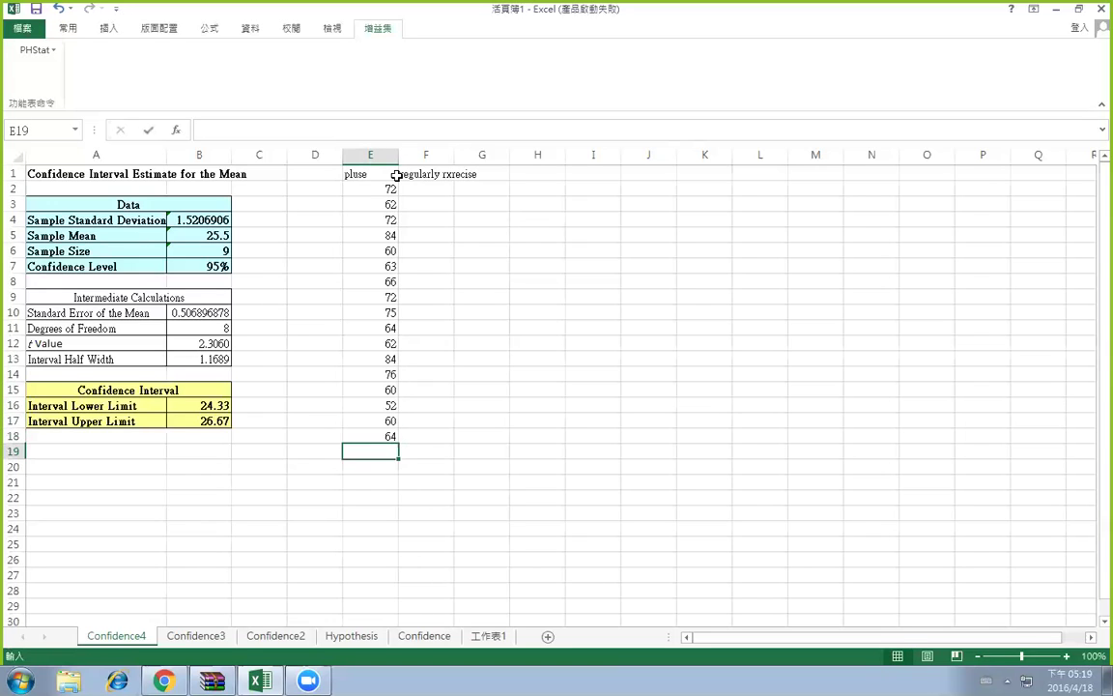
{"action": "type", "text": "80"}
{"action": "key", "text": "Return"}
{"action": "type", "text": "68"}
{"action": "key", "text": "Return"}
{"action": "type", "text": "64"}
{"action": "key", "text": "Return"}
{"action": "left_click", "coordinate": [435, 188]}
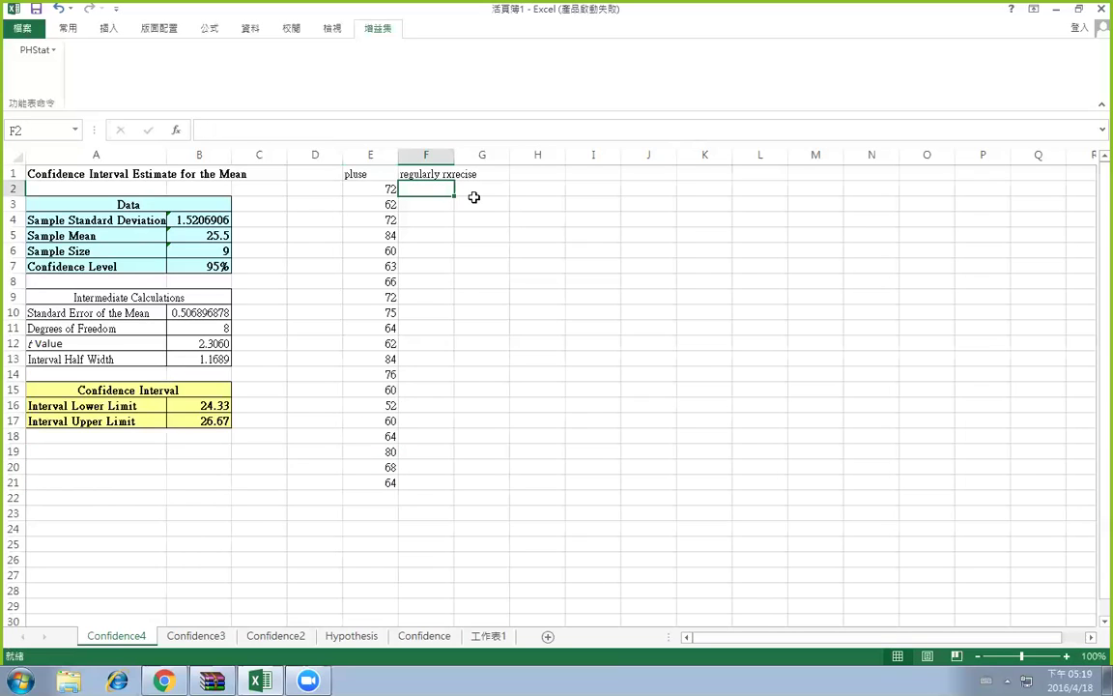
{"action": "key", "text": "Right"}
{"action": "key", "text": "Right"}
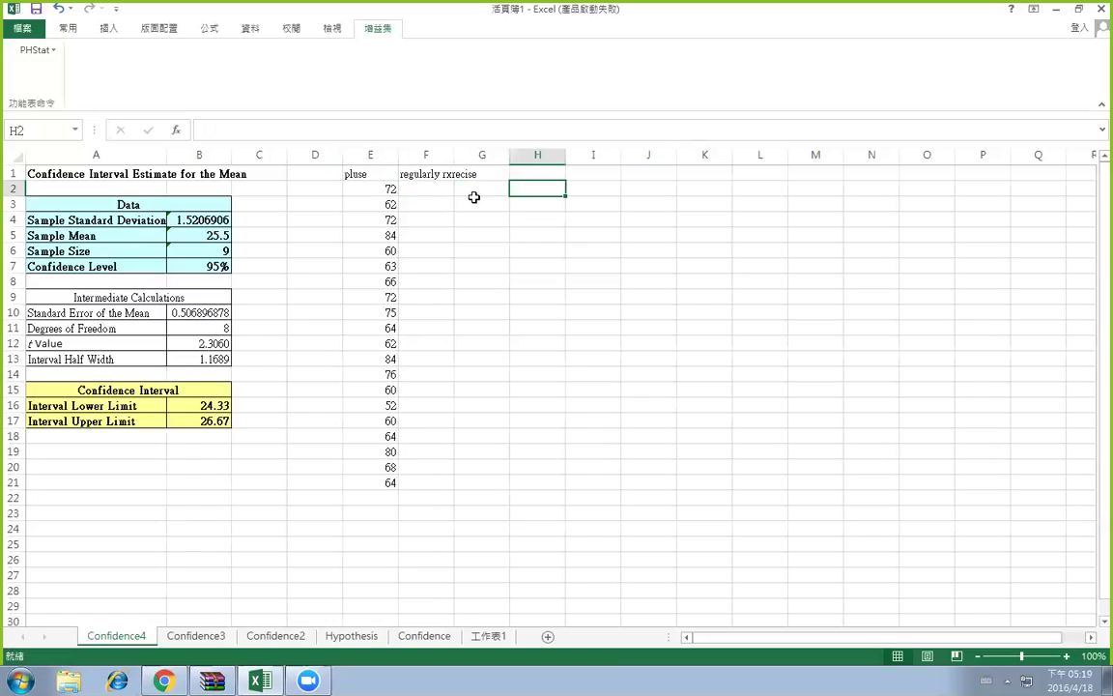
{"action": "type", "text": "NO"}
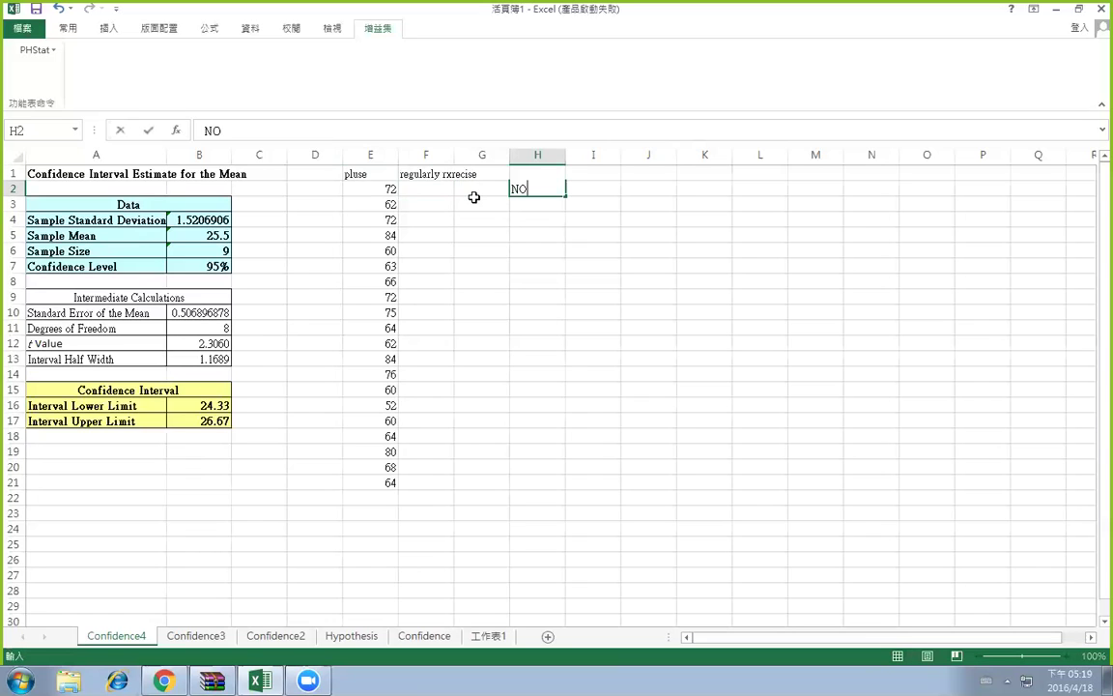
{"action": "key", "text": "BackSpace"}
{"action": "key", "text": "BackSpace"}
{"action": "key", "text": "Return"}
{"action": "key", "text": "Up"}
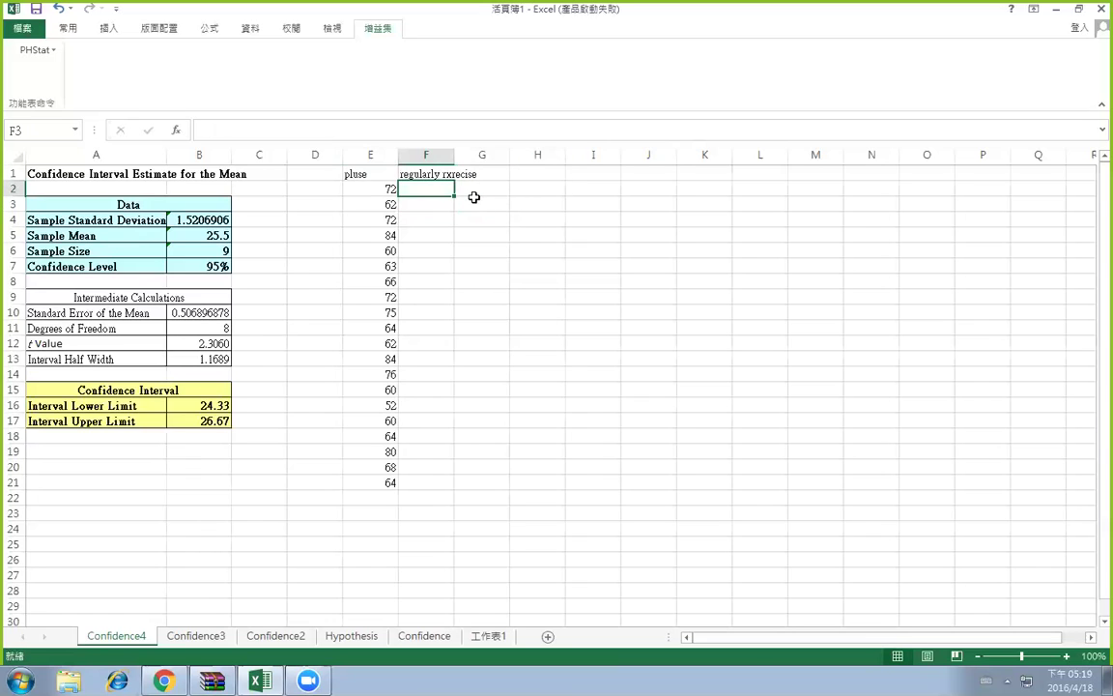
Enter the exercise group codes 1, 2, 2, 1, 2, 2, 1, 1, 2 and 2 in F2:F11
{"action": "type", "text": "1"}
{"action": "key", "text": "Return"}
{"action": "type", "text": "2"}
{"action": "key", "text": "Return"}
{"action": "type", "text": "1"}
{"action": "key", "text": "Return"}
{"action": "type", "text": "2"}
{"action": "key", "text": "Return"}
{"action": "type", "text": "2"}
{"action": "key", "text": "Return"}
{"action": "type", "text": "1"}
{"action": "key", "text": "Return"}
{"action": "type", "text": "1"}
{"action": "key", "text": "Return"}
{"action": "type", "text": "2"}
{"action": "key", "text": "Return"}
{"action": "type", "text": "2"}
{"action": "key", "text": "Return"}
Complete the exercise group codes in F12:F21 with 1, 1, 1, 2, 2, 1, 2, 2, 2 and 2
{"action": "type", "text": "1"}
{"action": "key", "text": "Return"}
{"action": "type", "text": "1"}
{"action": "key", "text": "Return"}
{"action": "type", "text": "1"}
{"action": "key", "text": "Return"}
{"action": "key", "text": "Return"}
{"action": "type", "text": "2"}
{"action": "key", "text": "Return"}
{"action": "type", "text": "1"}
{"action": "key", "text": "Return"}
{"action": "type", "text": "2"}
{"action": "key", "text": "Return"}
{"action": "type", "text": "2"}
{"action": "key", "text": "Return"}
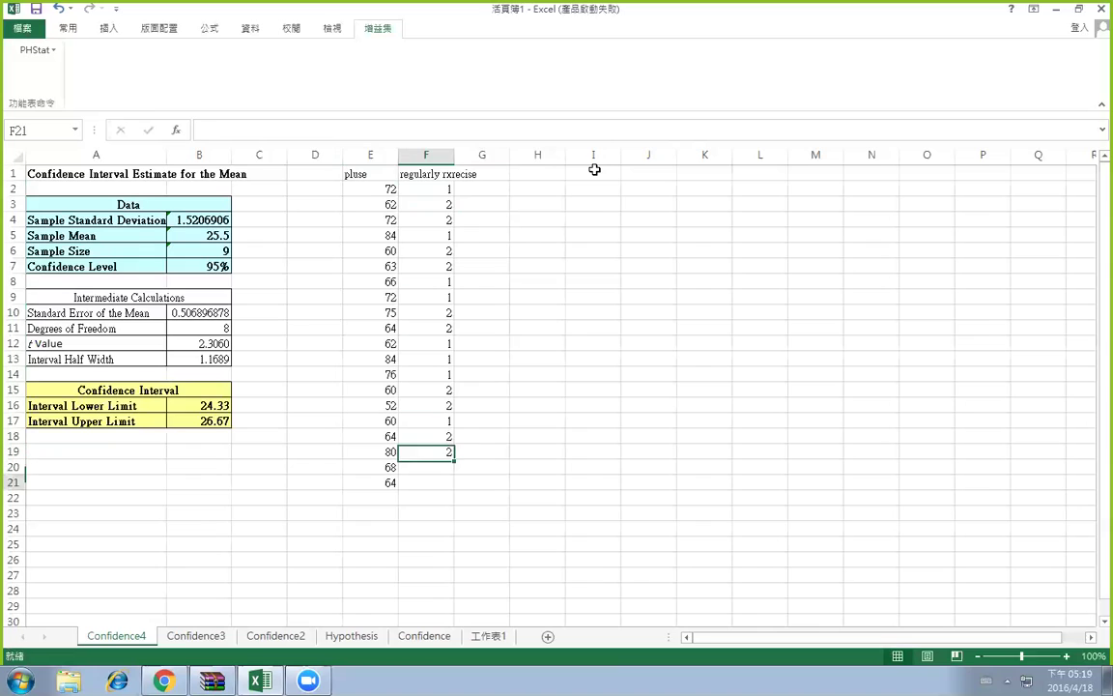
{"action": "type", "text": "2"}
{"action": "key", "text": "Return"}
{"action": "type", "text": "2"}
{"action": "key", "text": "Return"}
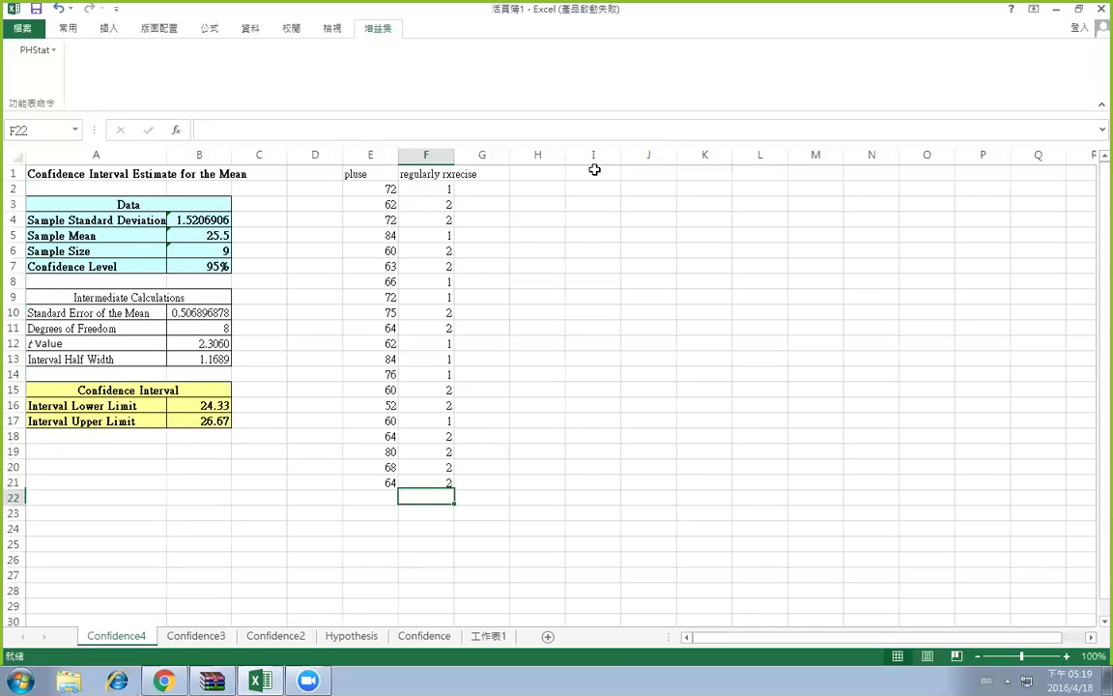
{"action": "left_click", "coordinate": [535, 279]}
{"action": "left_click", "coordinate": [34, 51]}
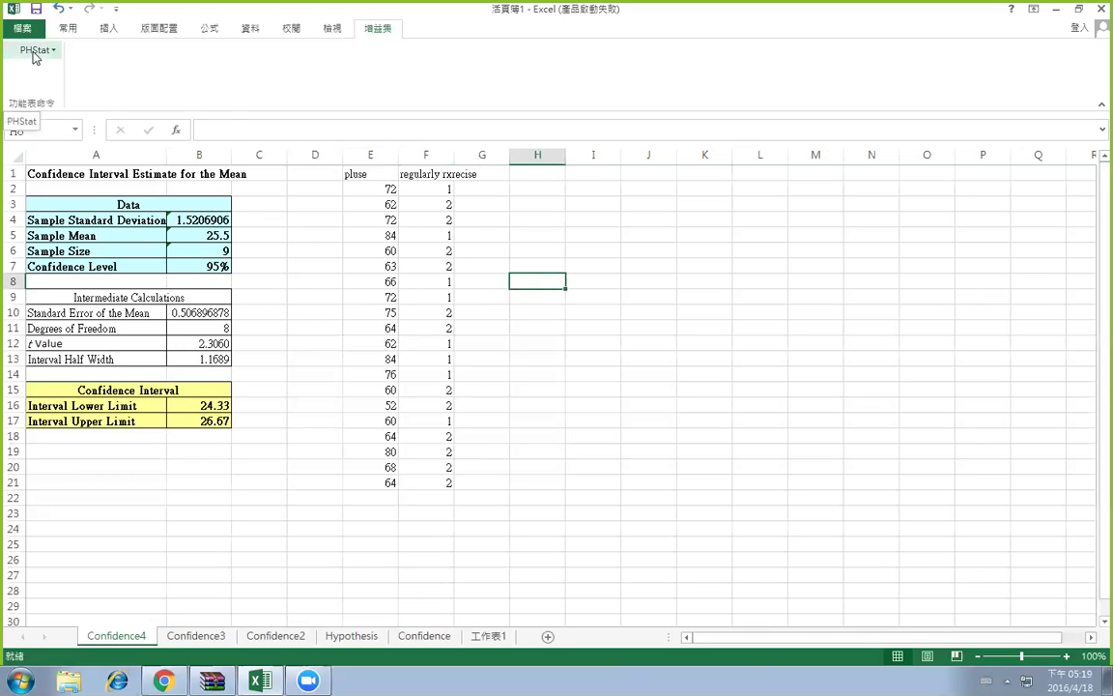
{"action": "mouse_move", "coordinate": [209, 226]}
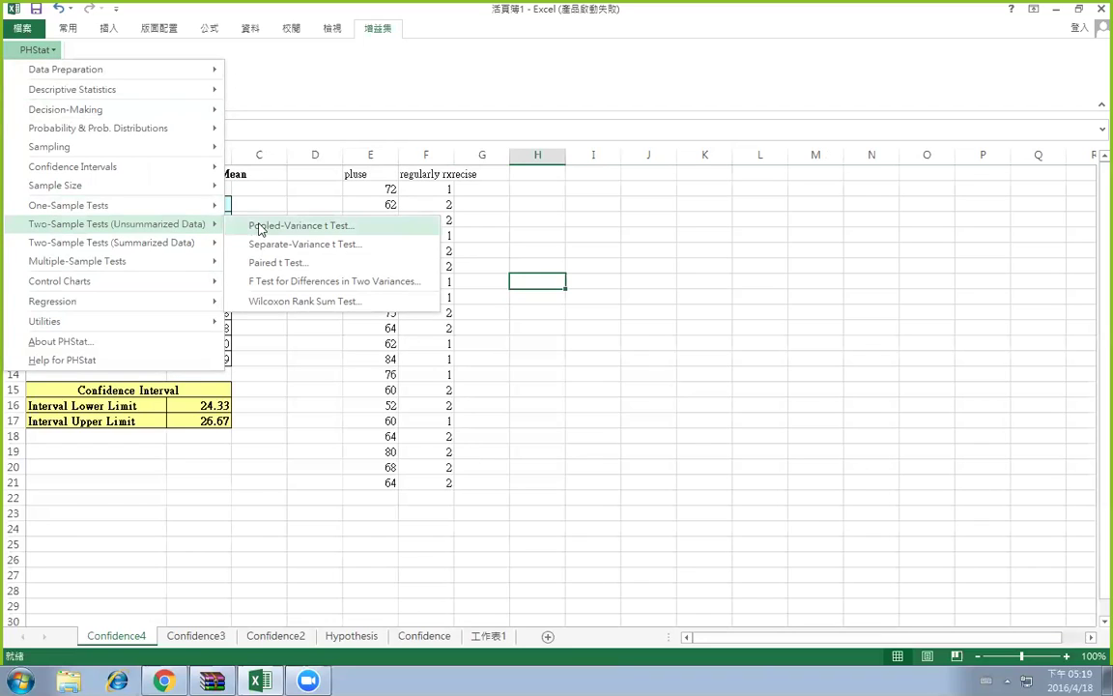
{"action": "left_click", "coordinate": [330, 232]}
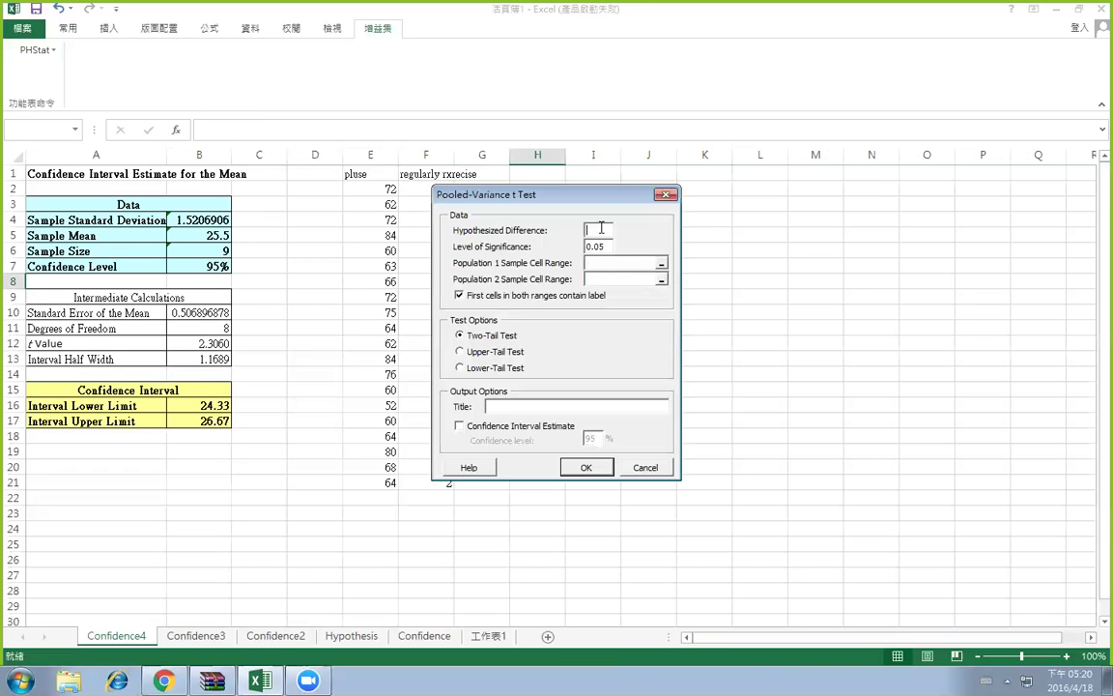
{"action": "left_click_drag", "start_coordinate": [580, 203], "coordinate": [667, 194]}
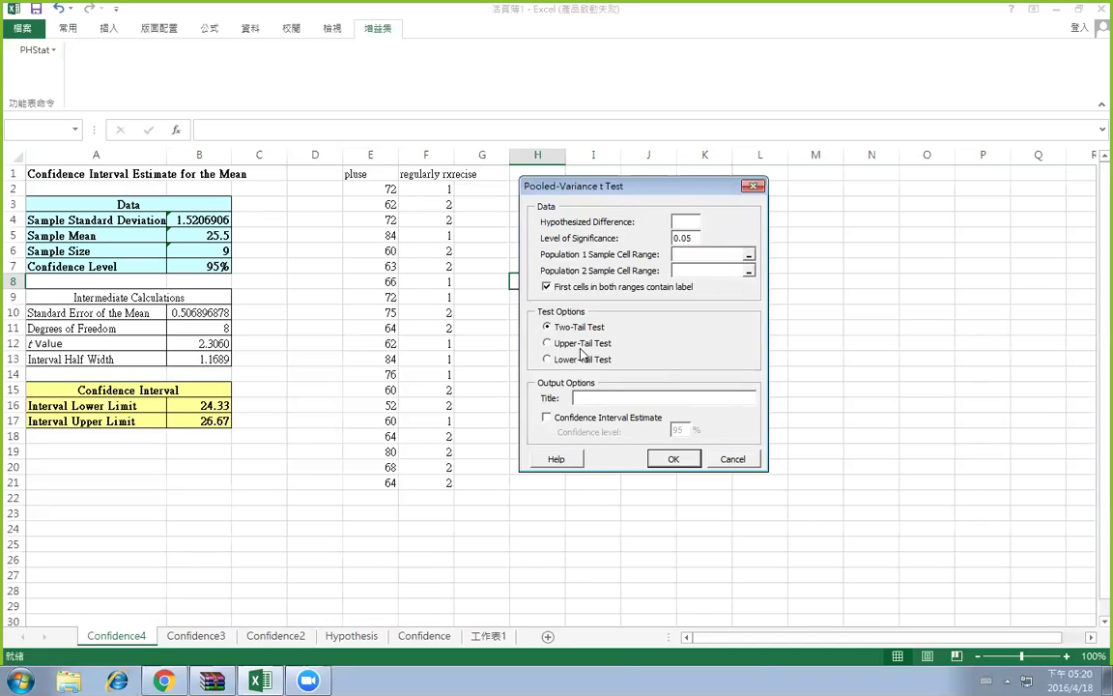
{"action": "left_click", "coordinate": [749, 255]}
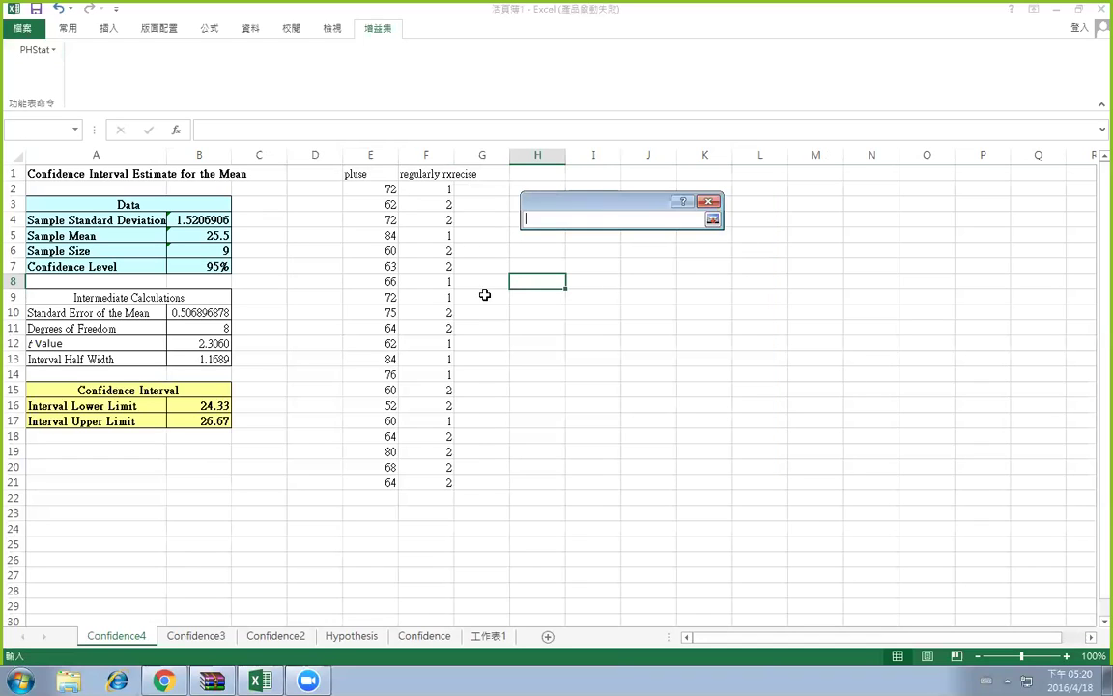
{"action": "left_click", "coordinate": [383, 189]}
{"action": "mouse_move", "coordinate": [383, 188]}
{"action": "left_mouse_down"}
{"action": "mouse_move", "coordinate": [387, 423]}
{"action": "mouse_move", "coordinate": [385, 185]}
{"action": "left_mouse_up"}
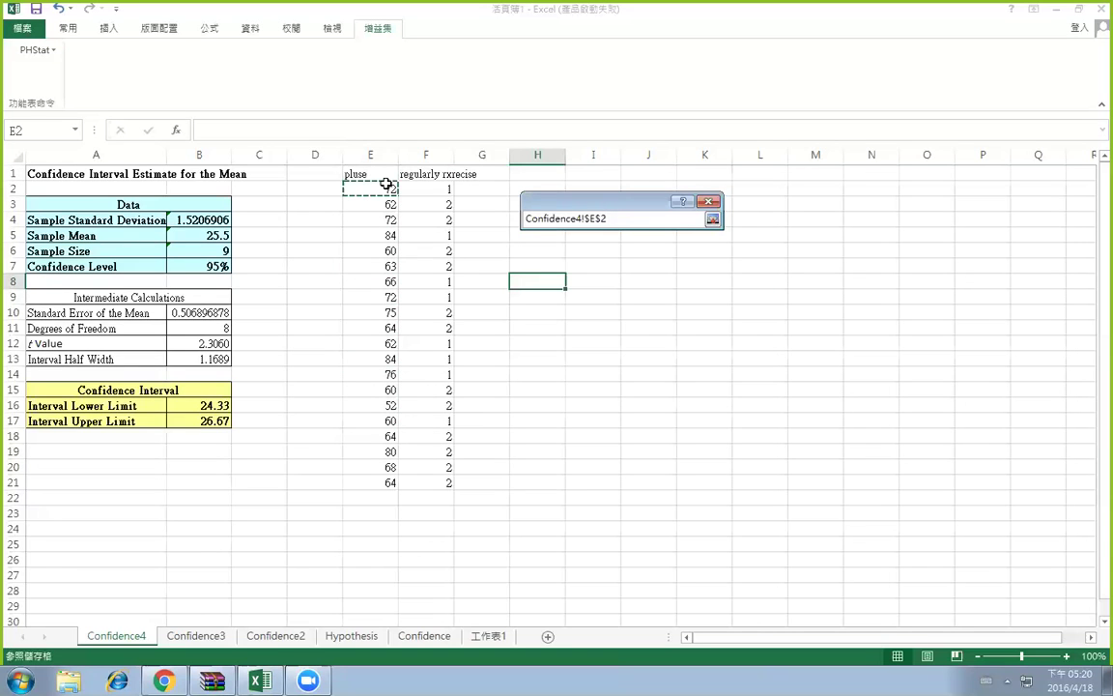
{"action": "left_click", "coordinate": [721, 216]}
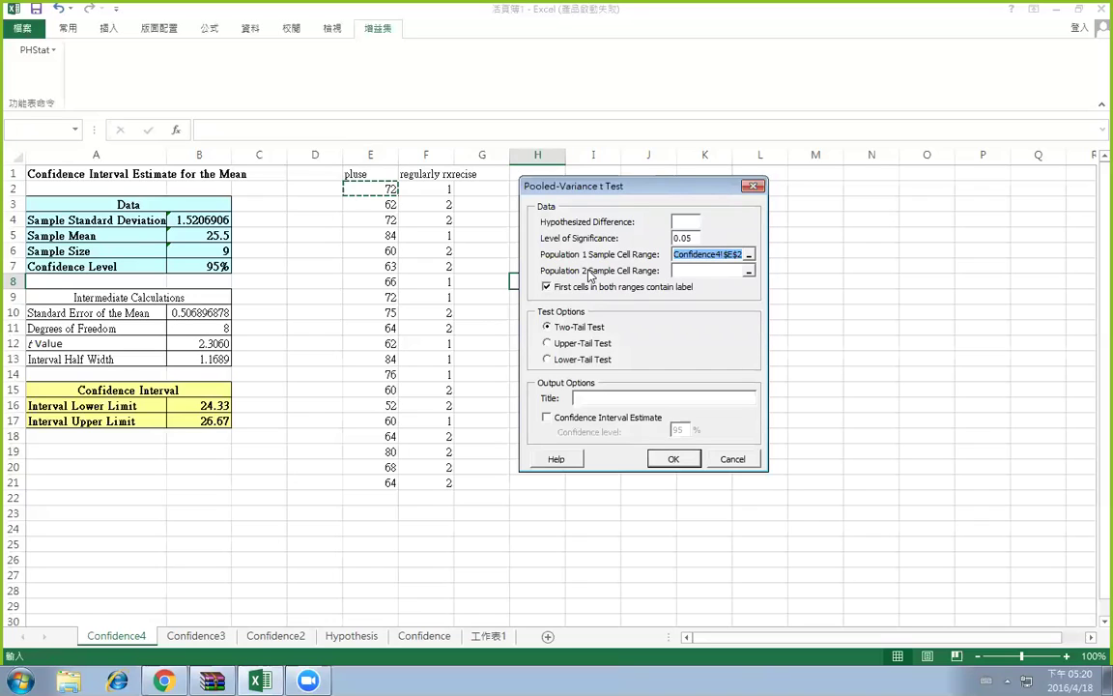
{"action": "key", "text": "Delete"}
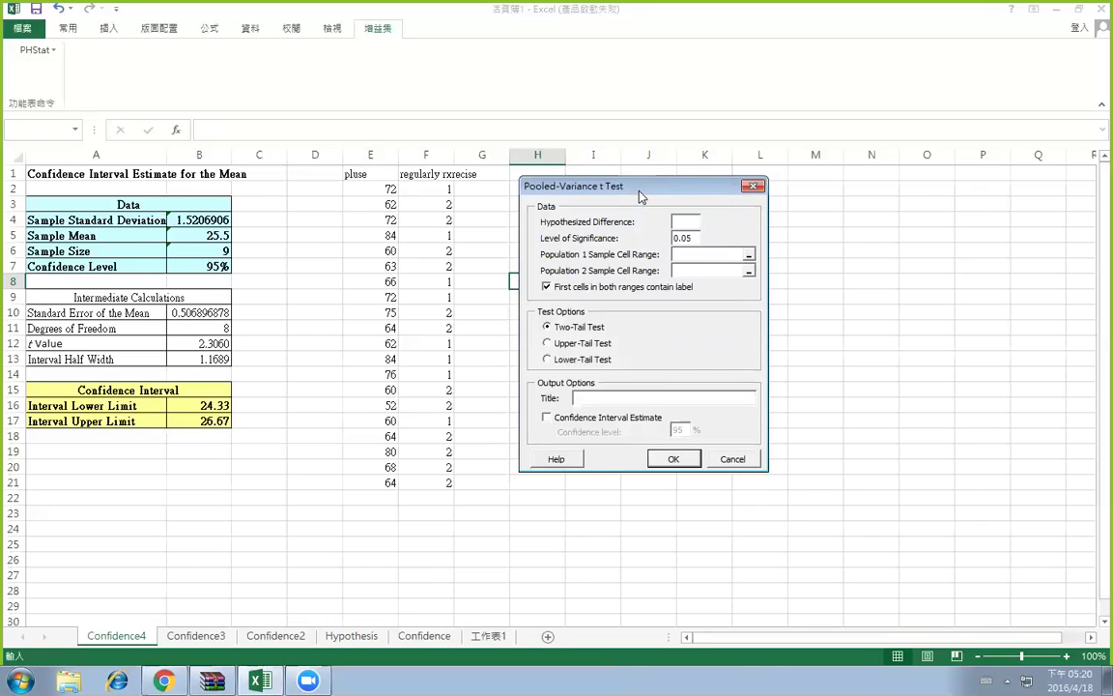
{"action": "left_click_drag", "start_coordinate": [695, 196], "coordinate": [440, 253]}
{"action": "key", "text": "Escape"}
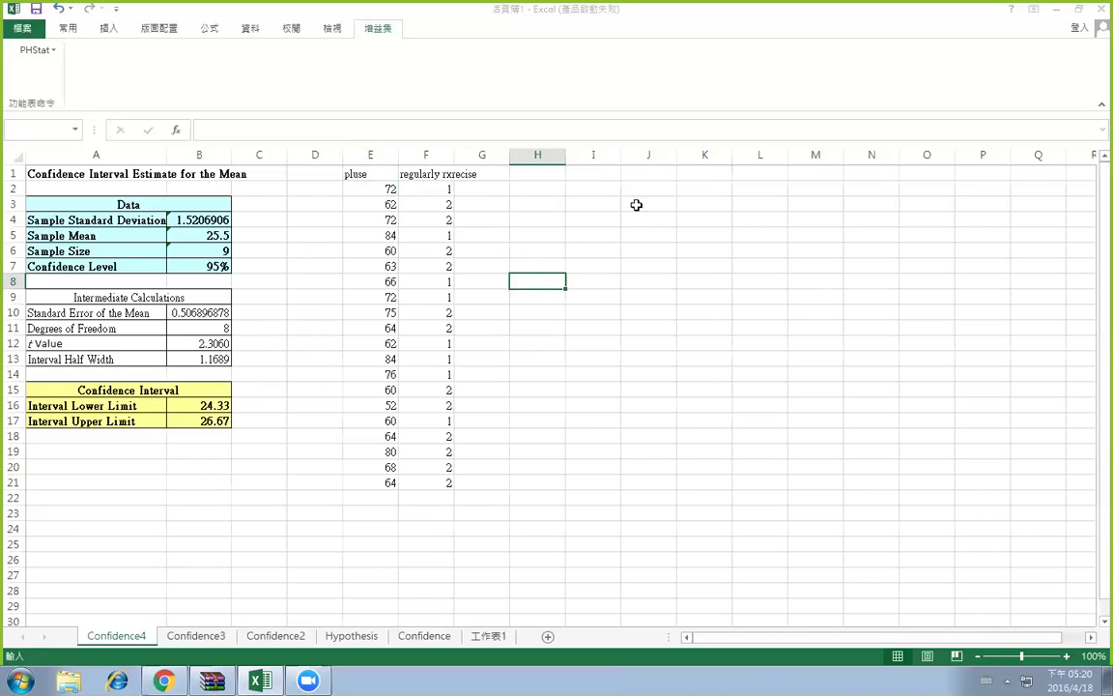
Head two new columns for separating the groups with 1 in H1 and 2 in I1
{"action": "left_click_drag", "start_coordinate": [541, 189], "coordinate": [537, 174]}
{"action": "left_click", "coordinate": [551, 174]}
{"action": "type", "text": "1"}
{"action": "key", "text": "Tab"}
{"action": "type", "text": "2"}
{"action": "key", "text": "Tab"}
{"action": "key", "text": "Down"}
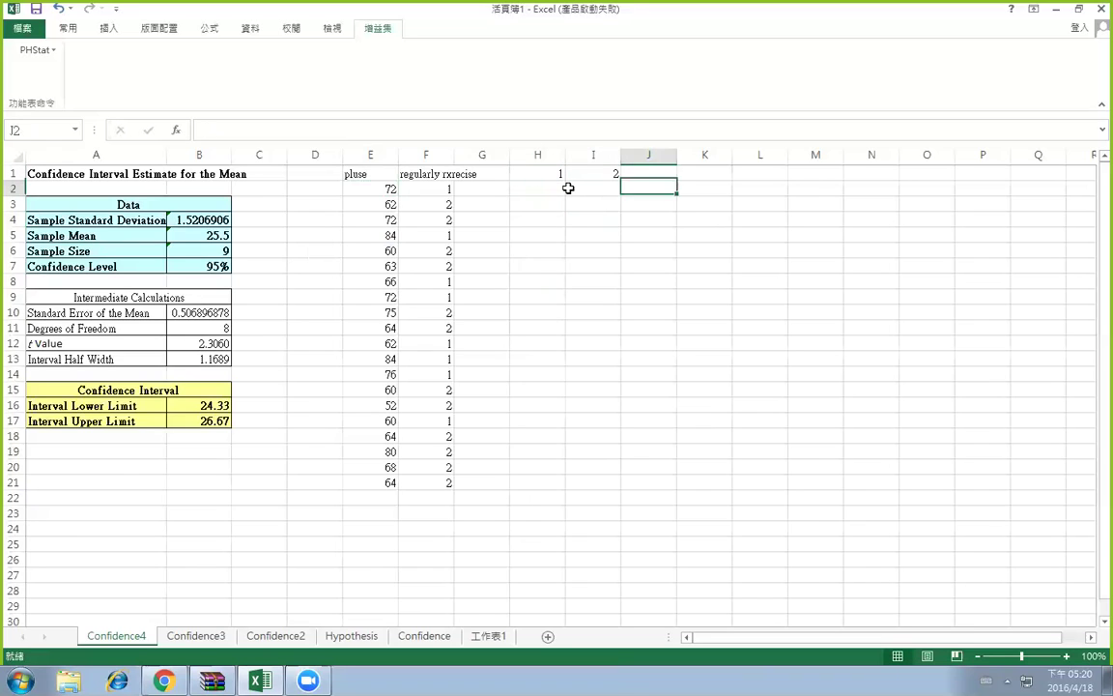
{"action": "key", "text": "Left"}
{"action": "key", "text": "Left"}
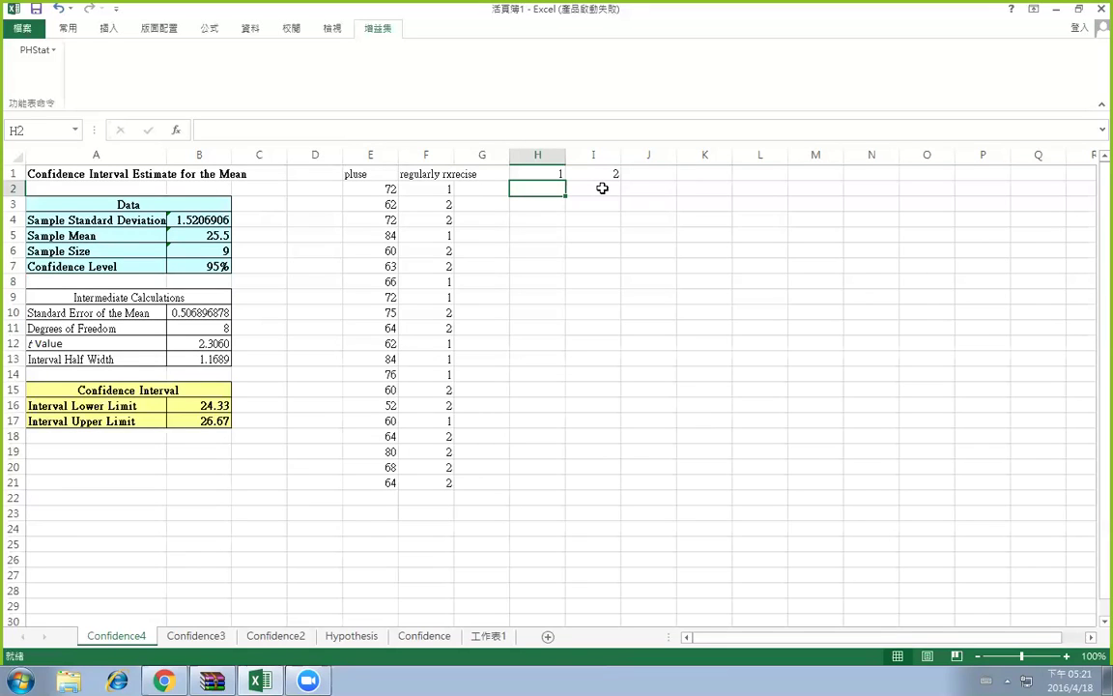
{"action": "type", "text": "72"}
{"action": "key", "text": "Return"}
{"action": "type", "text": "84"}
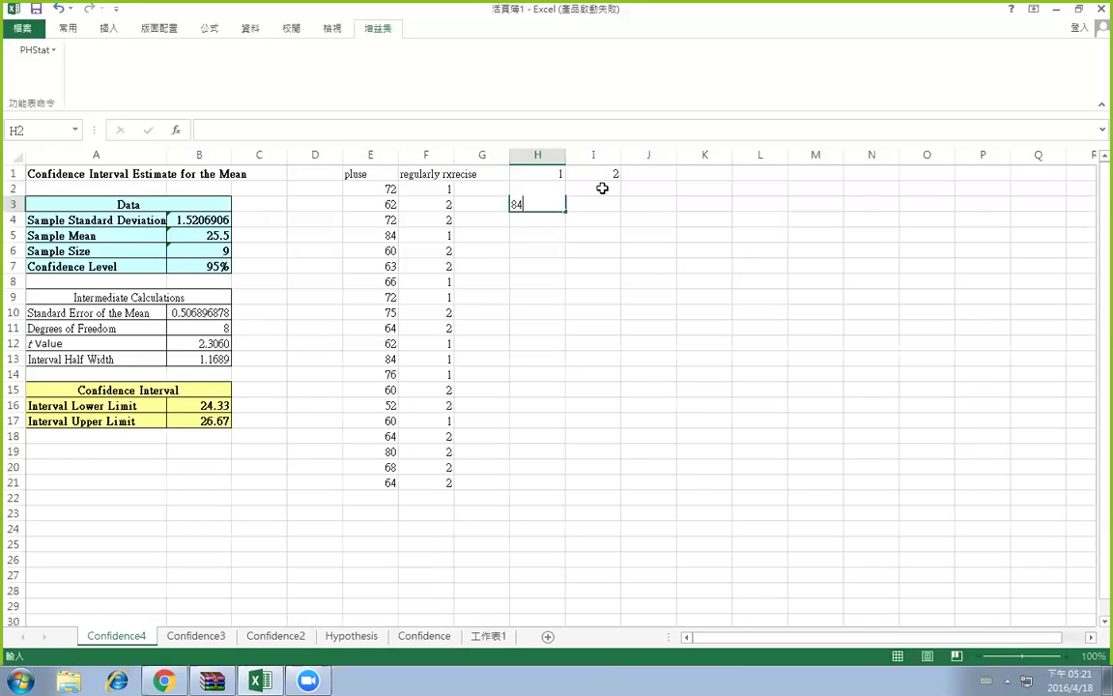
{"action": "key", "text": "Return"}
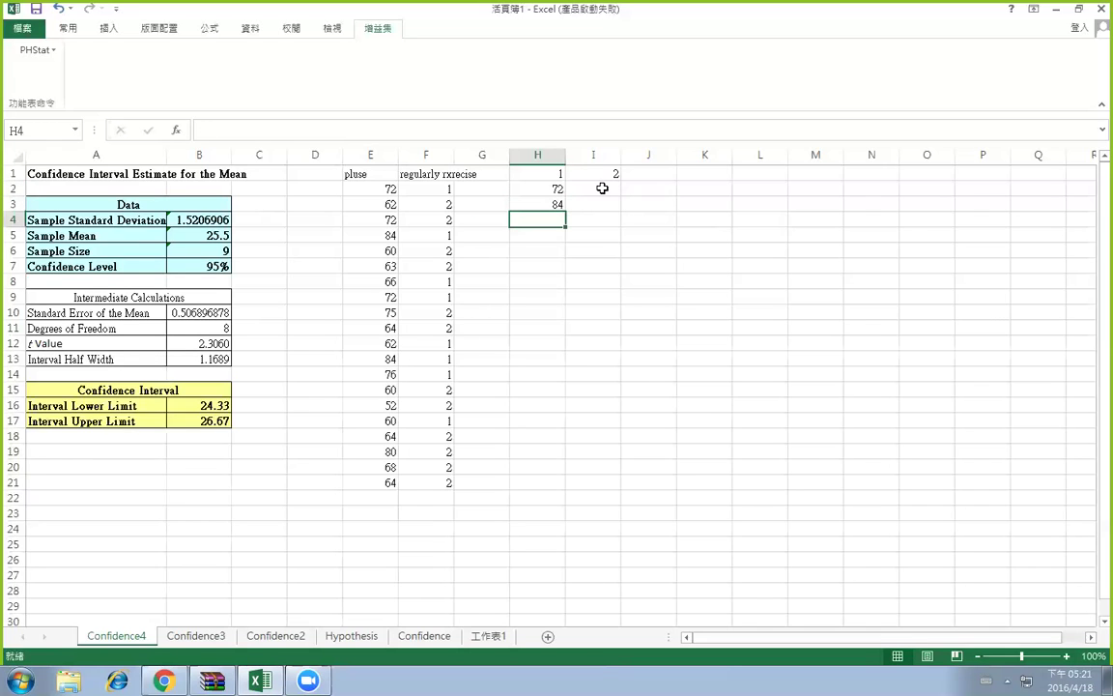
{"action": "type", "text": "66"}
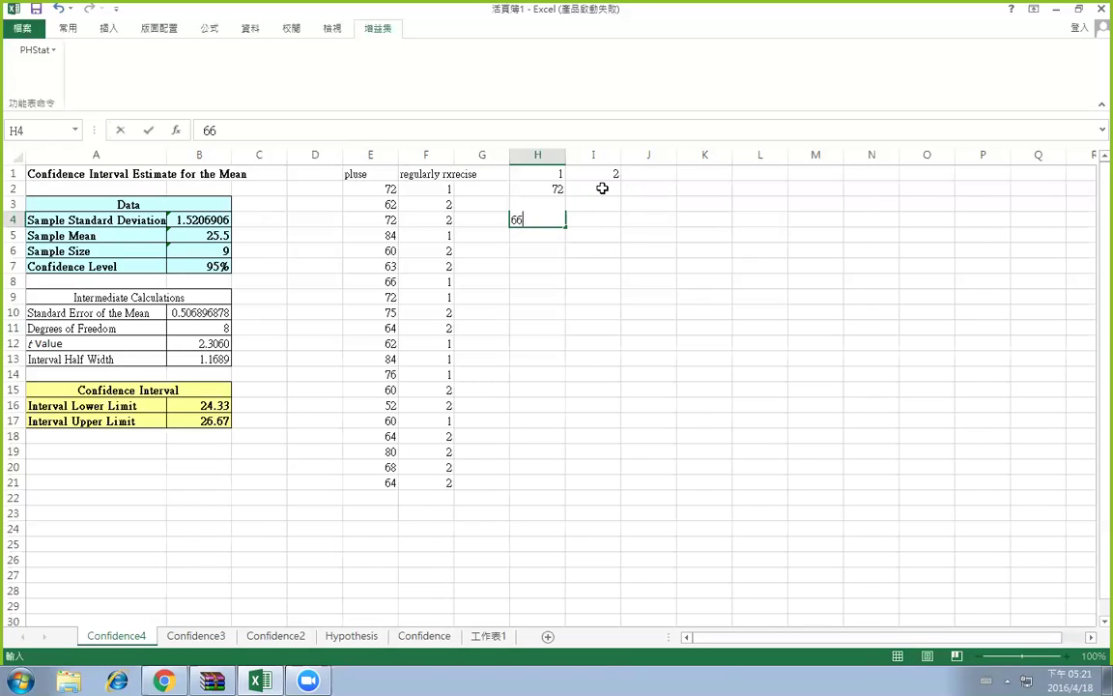
{"action": "key", "text": "BackSpace"}
{"action": "key", "text": "BackSpace"}
{"action": "key", "text": "Escape"}
{"action": "key", "text": "Up"}
{"action": "key", "text": "Up"}
{"action": "key", "text": "Up"}
{"action": "key", "text": "BackSpace"}
{"action": "key", "text": "Return"}
{"action": "key", "text": "BackSpace"}
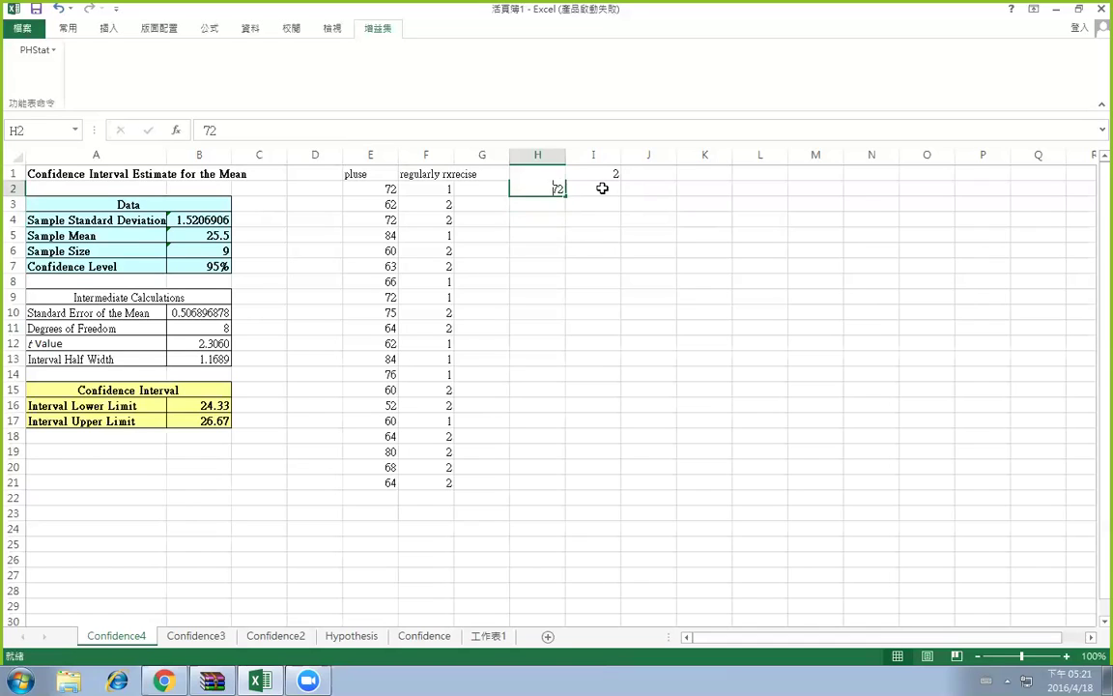
{"action": "key", "text": "Return"}
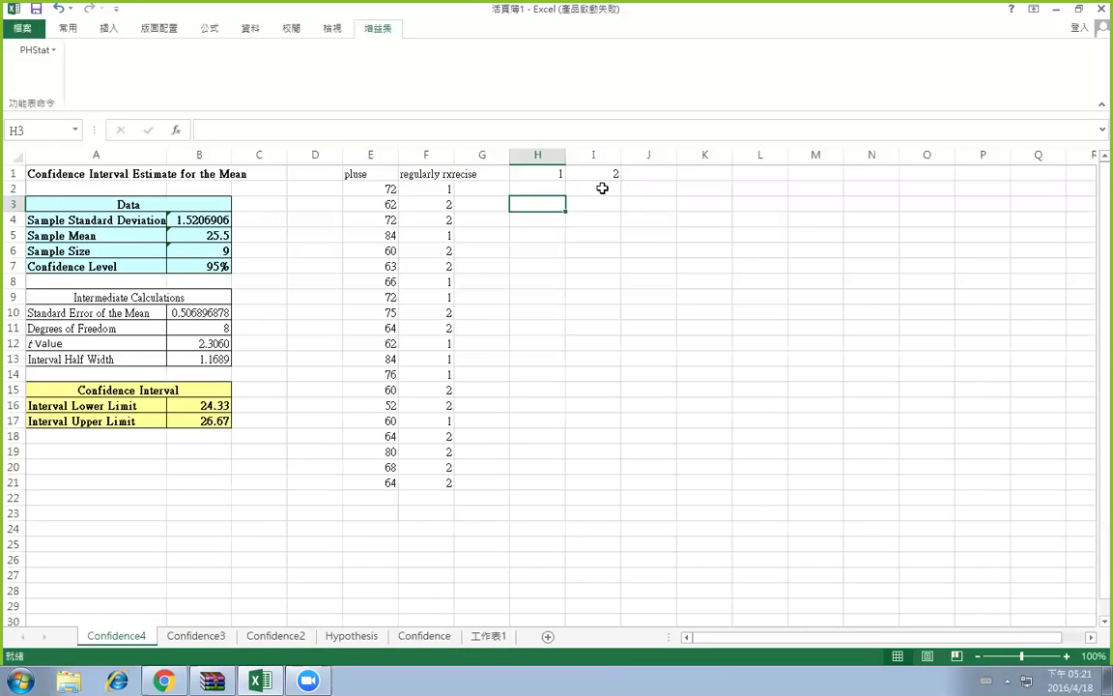
Sort the exercise group column F in ascending order, expanding the selection so the pulse values move with their codes
{"action": "left_click", "coordinate": [426, 155]}
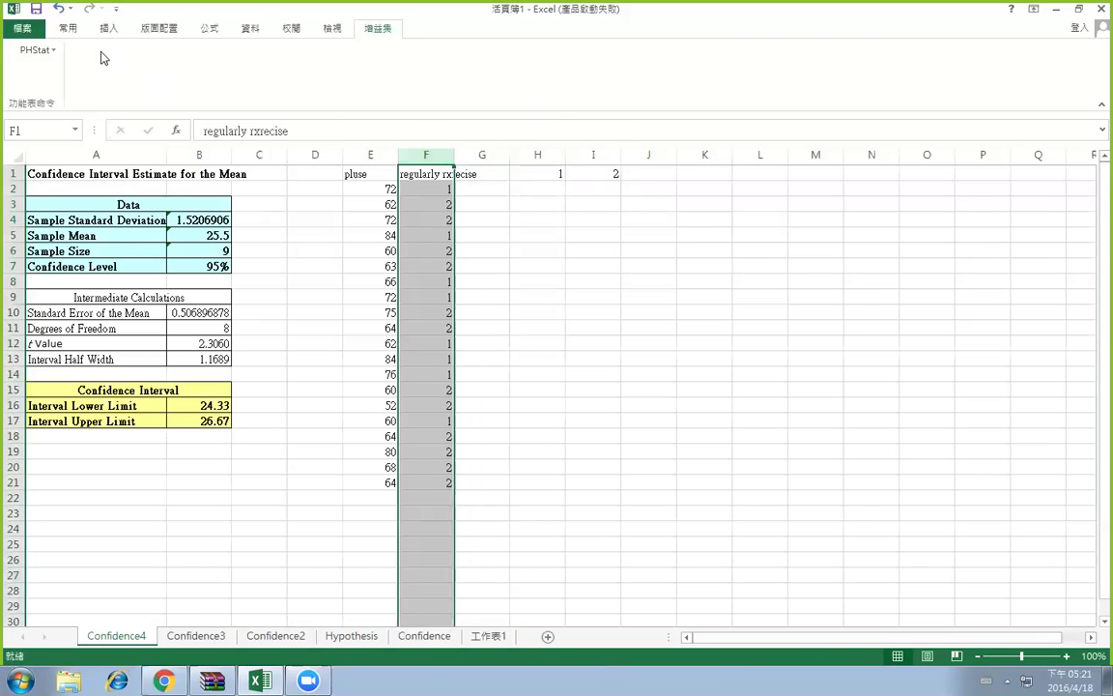
{"action": "left_click", "coordinate": [67, 28]}
{"action": "left_click", "coordinate": [923, 85]}
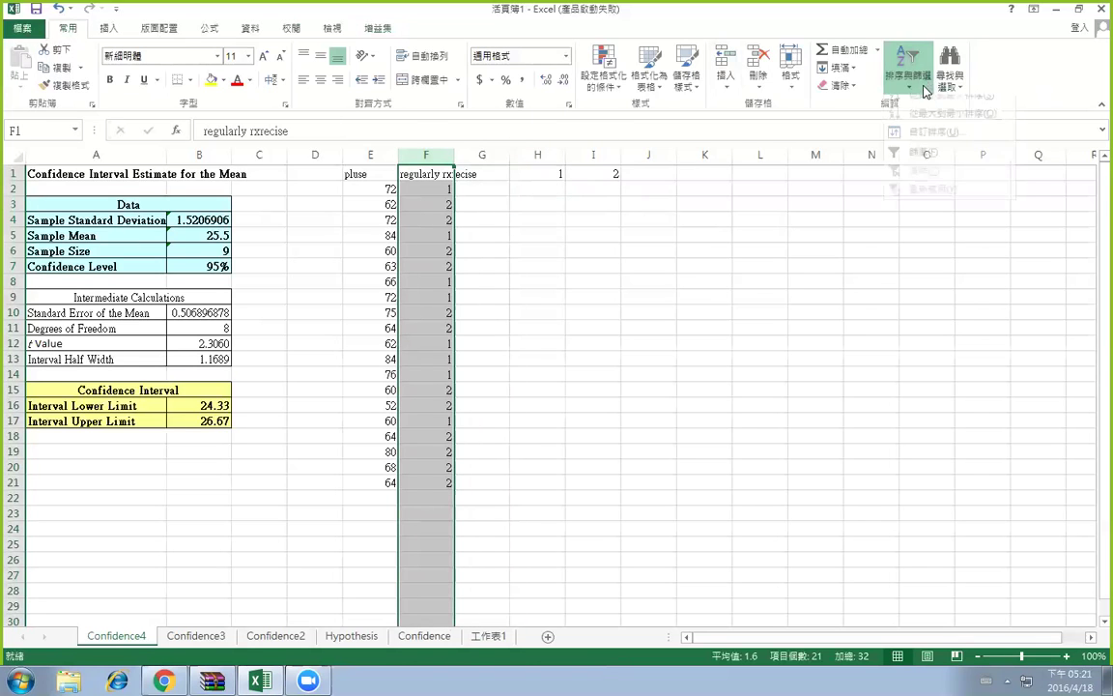
{"action": "left_click", "coordinate": [937, 96]}
{"action": "left_click", "coordinate": [602, 381]}
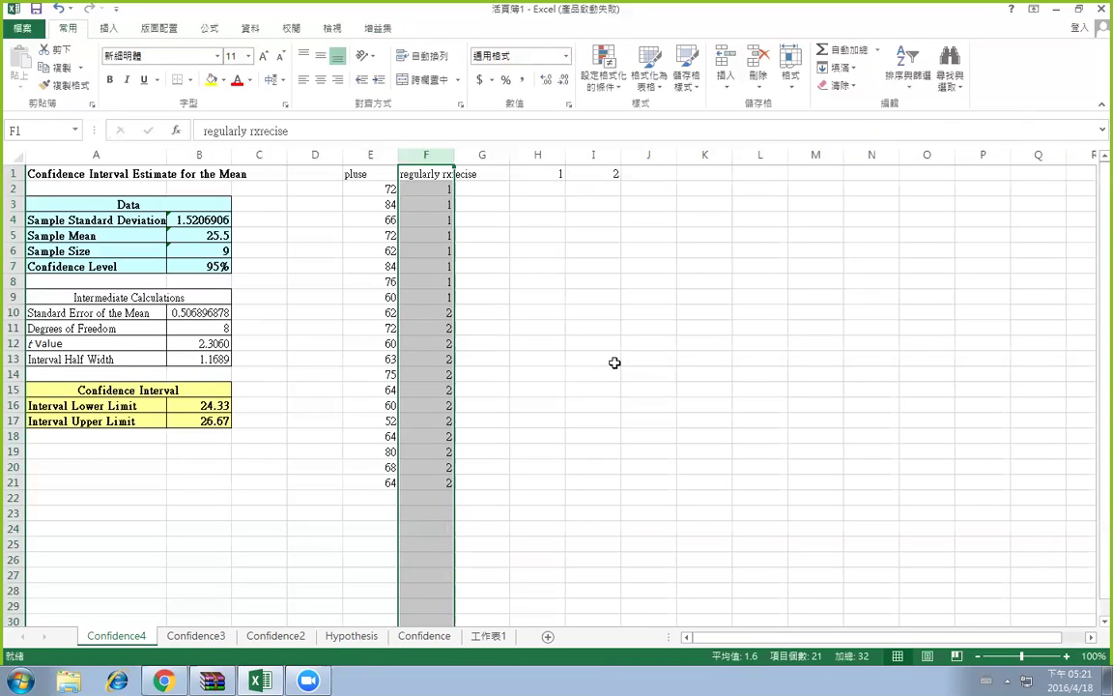
{"action": "left_click", "coordinate": [496, 313]}
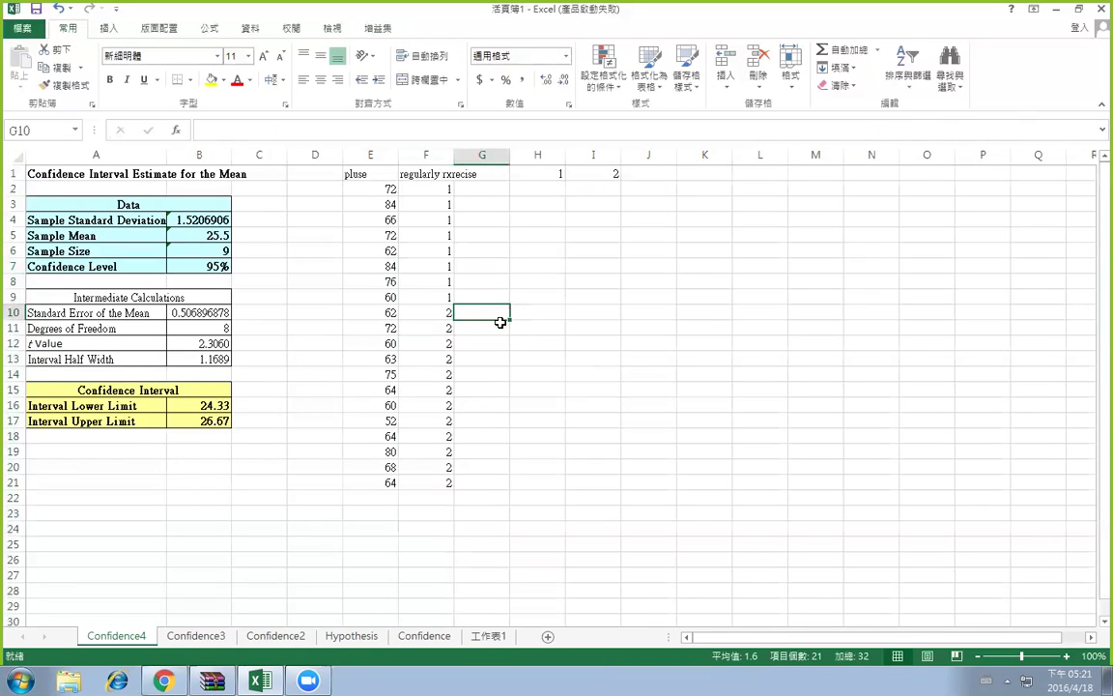
{"action": "left_click", "coordinate": [654, 256]}
Re-enter 1 as the group heading in H1
{"action": "left_click", "coordinate": [557, 174]}
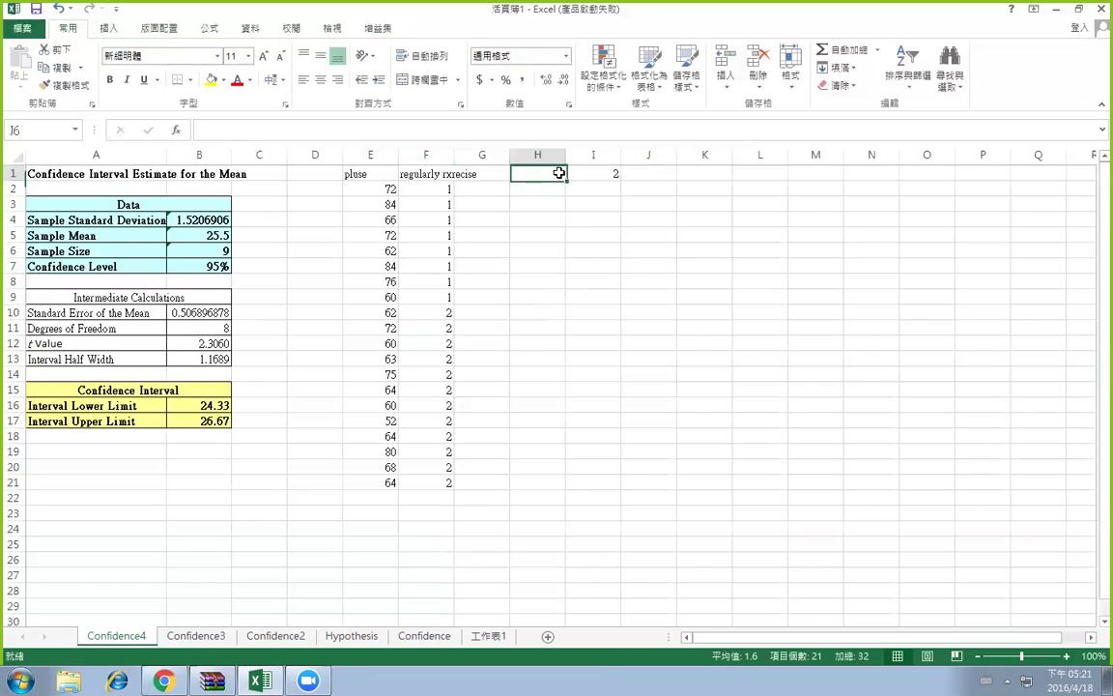
{"action": "type", "text": "1"}
{"action": "key", "text": "Return"}
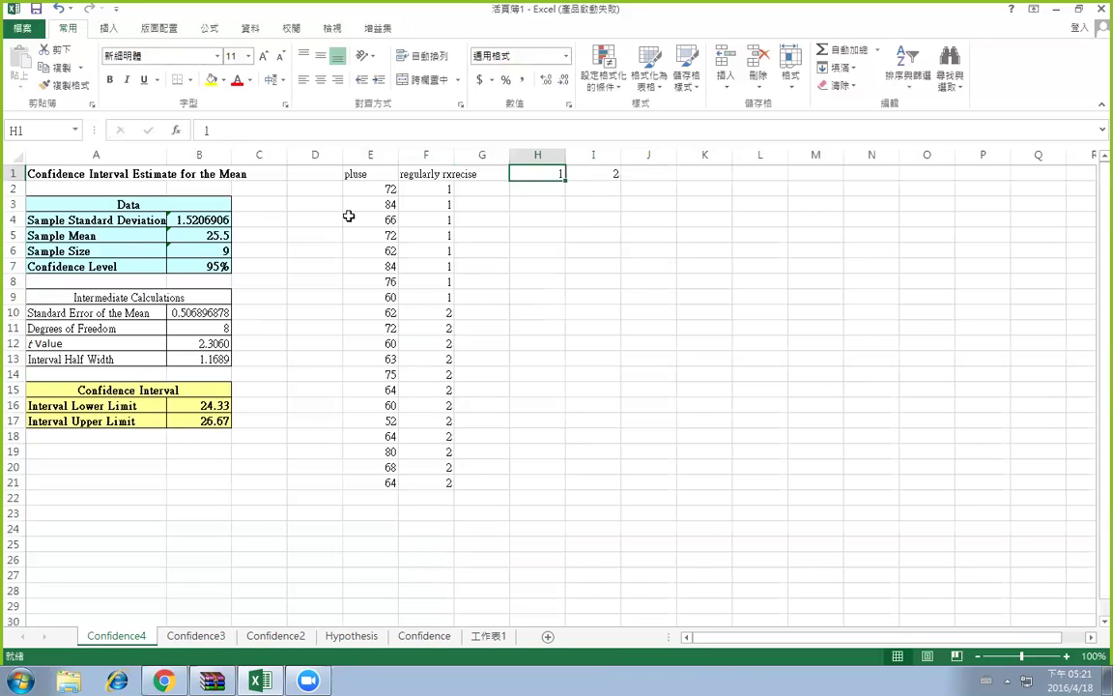
Repeat the smallest-to-largest sort on column F with the selection expanded to the adjacent data
{"action": "left_click", "coordinate": [427, 155]}
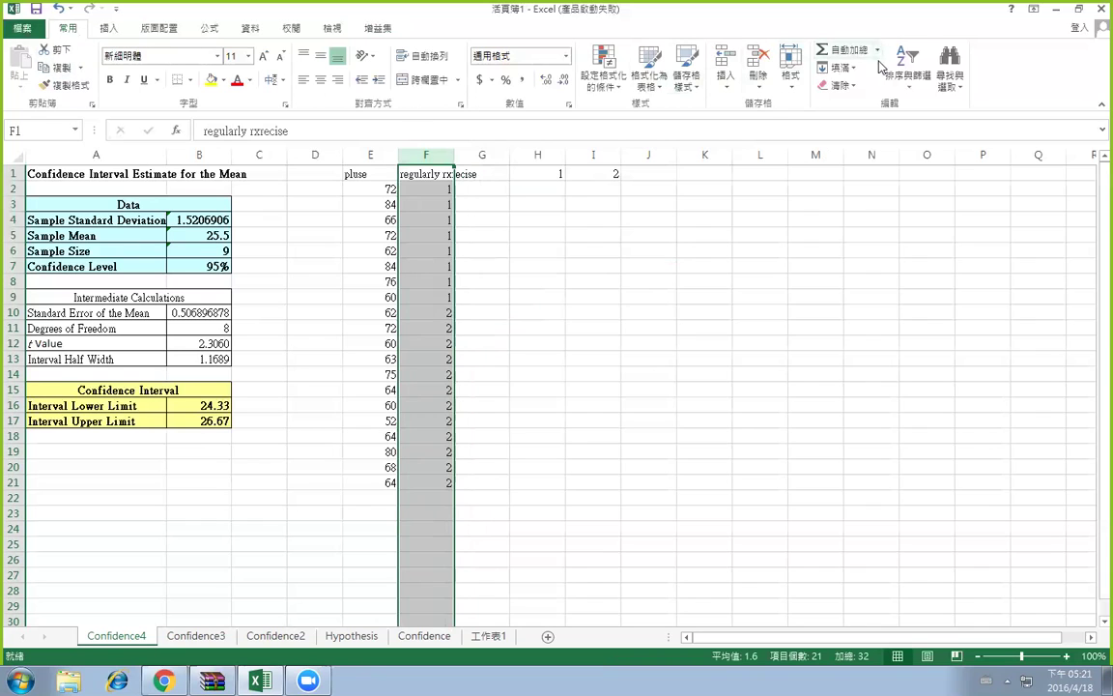
{"action": "left_click", "coordinate": [909, 75]}
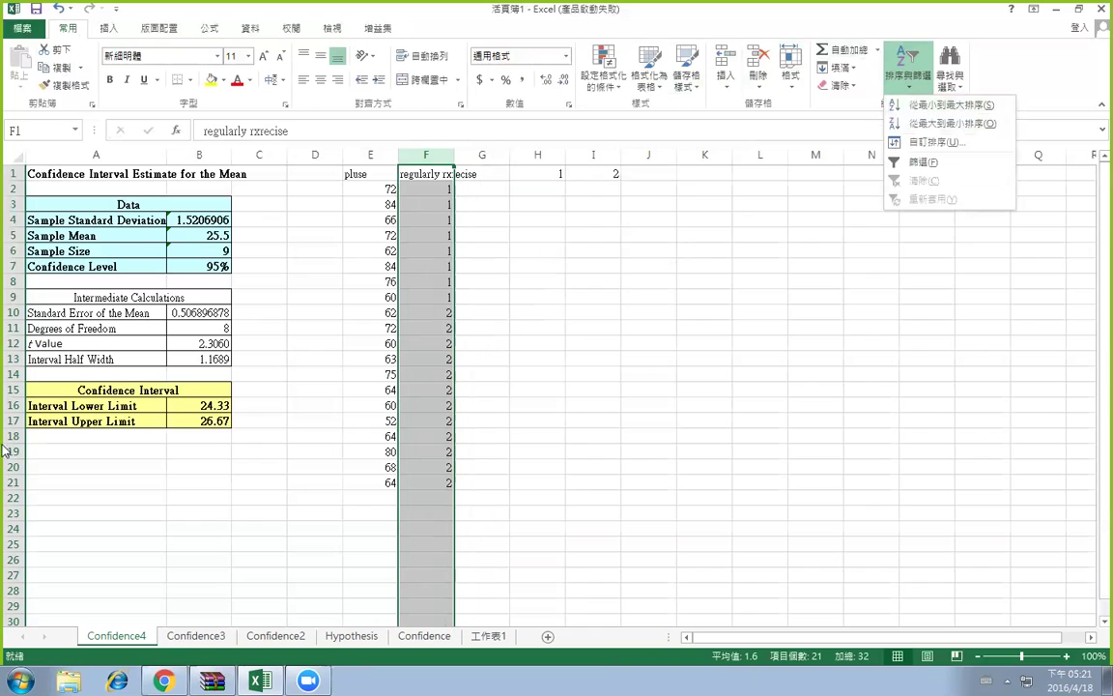
{"action": "left_click", "coordinate": [931, 104]}
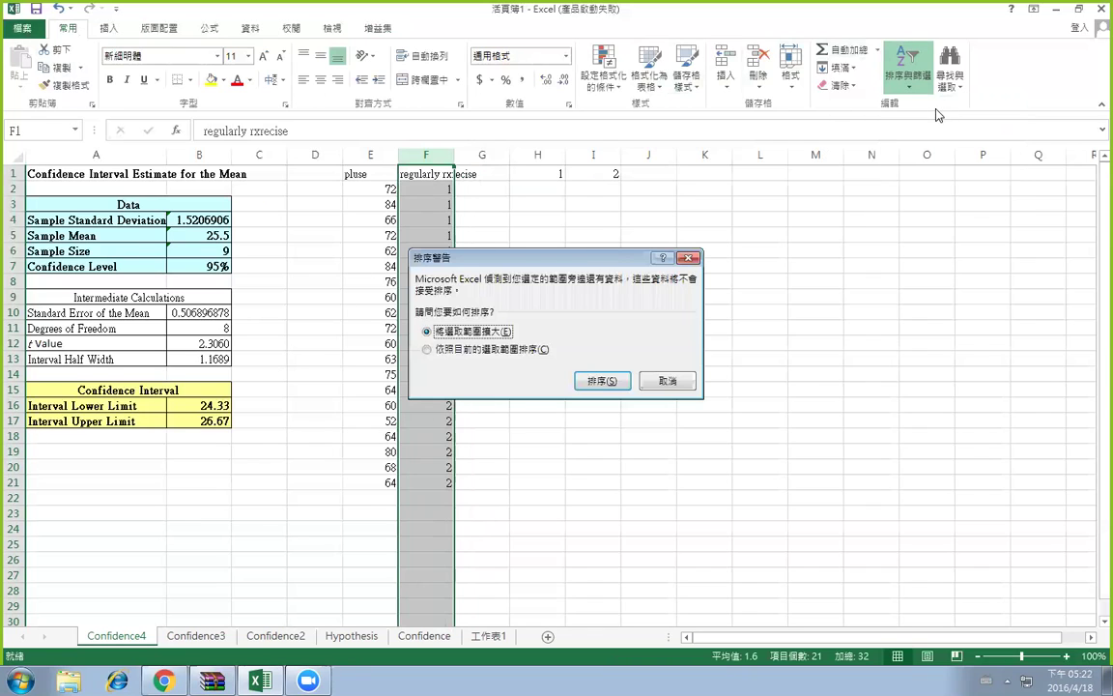
{"action": "left_click", "coordinate": [599, 381]}
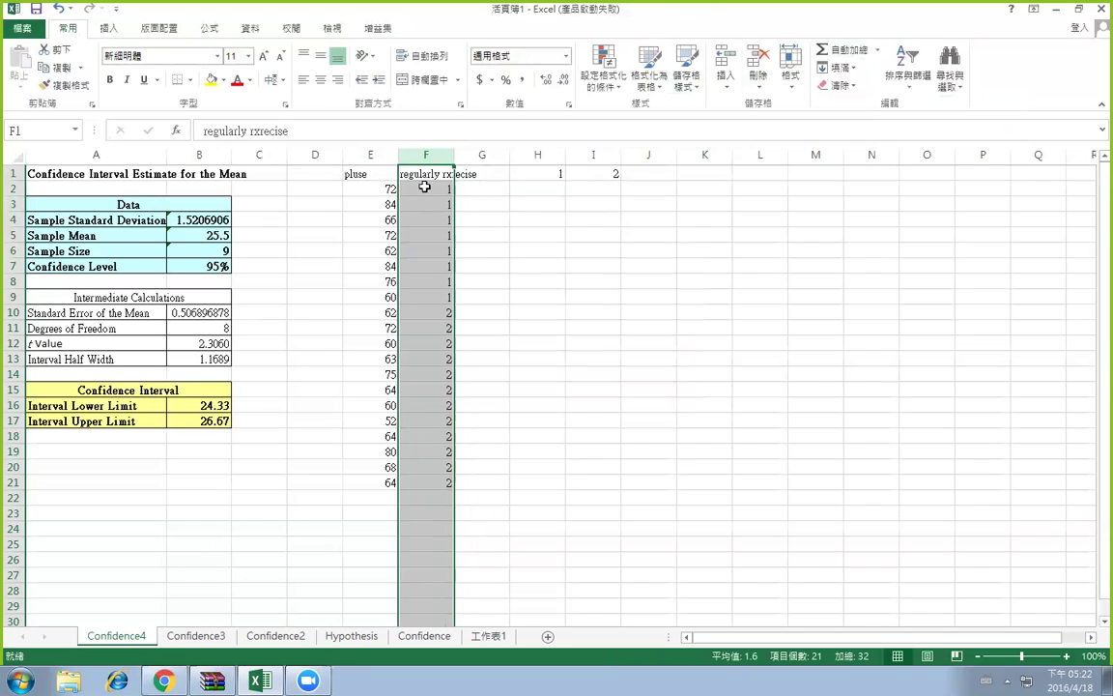
{"action": "left_click", "coordinate": [503, 263]}
{"action": "key", "text": "Up"}
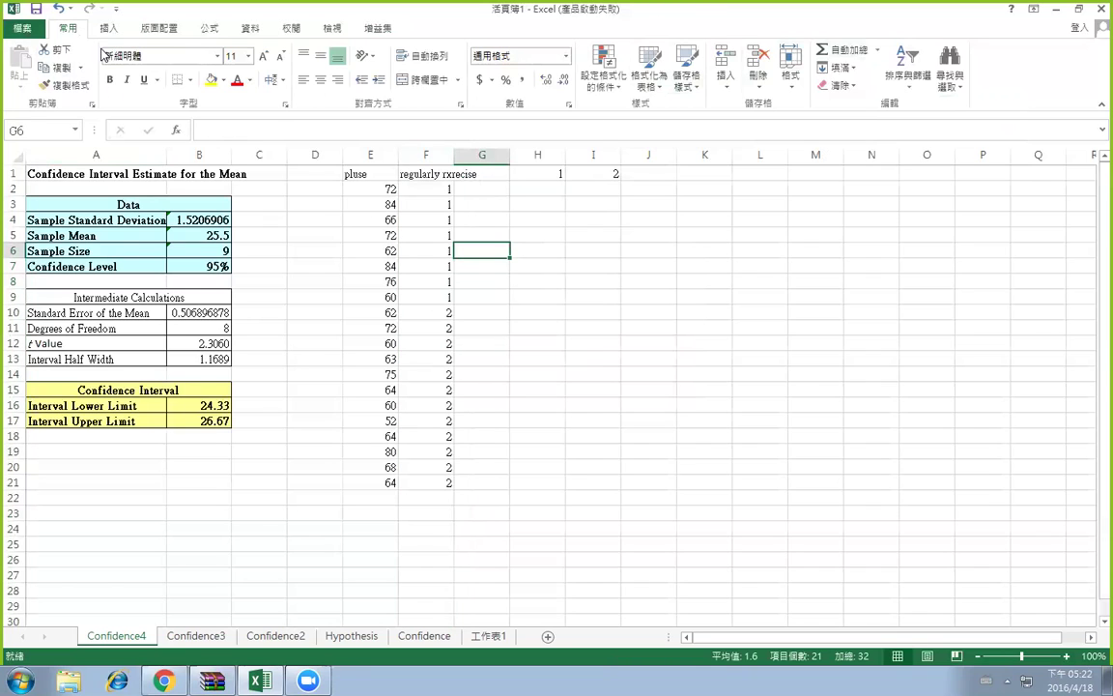
Clear the group headings from H1 and I1
{"action": "left_click", "coordinate": [537, 174]}
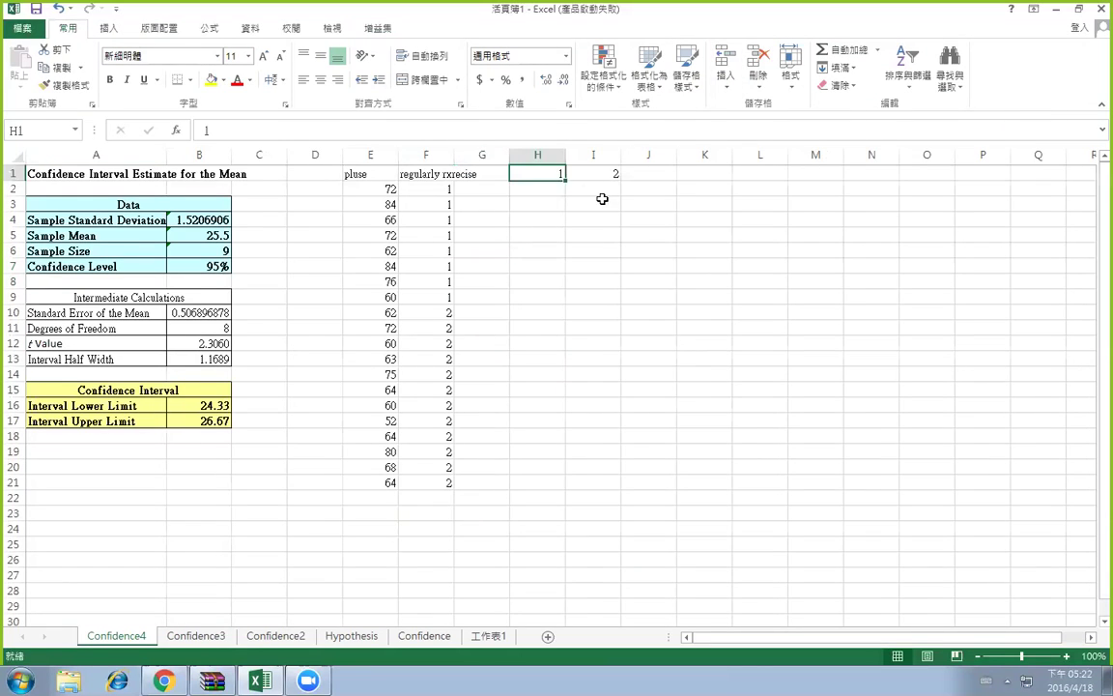
{"action": "key", "text": "Delete"}
{"action": "left_click", "coordinate": [599, 173]}
{"action": "key", "text": "Delete"}
Start the PHStat Pooled-Variance t Test for unsummarized two-sample data with a hypothesized difference of 0
{"action": "left_click", "coordinate": [377, 29]}
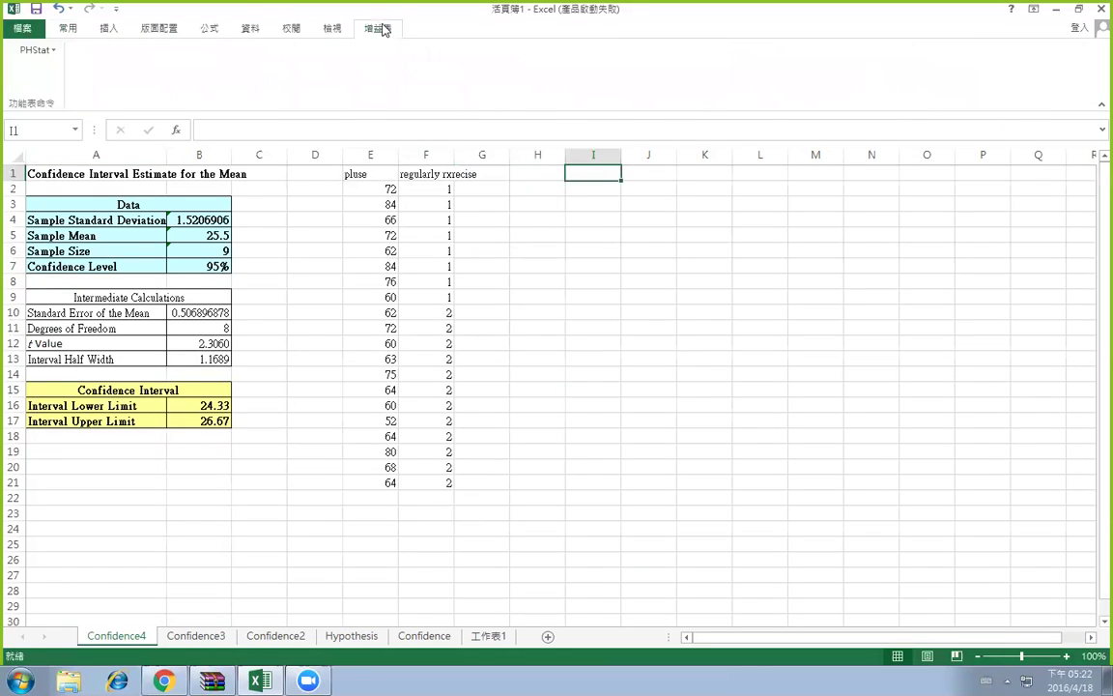
{"action": "left_click", "coordinate": [38, 51]}
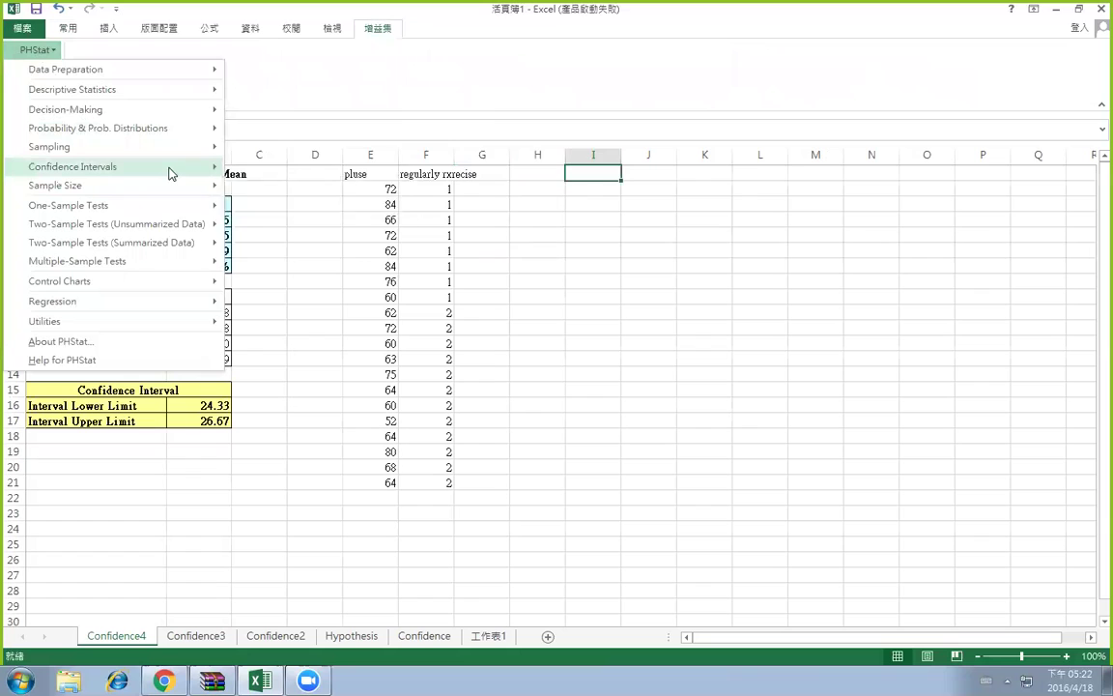
{"action": "mouse_move", "coordinate": [169, 173]}
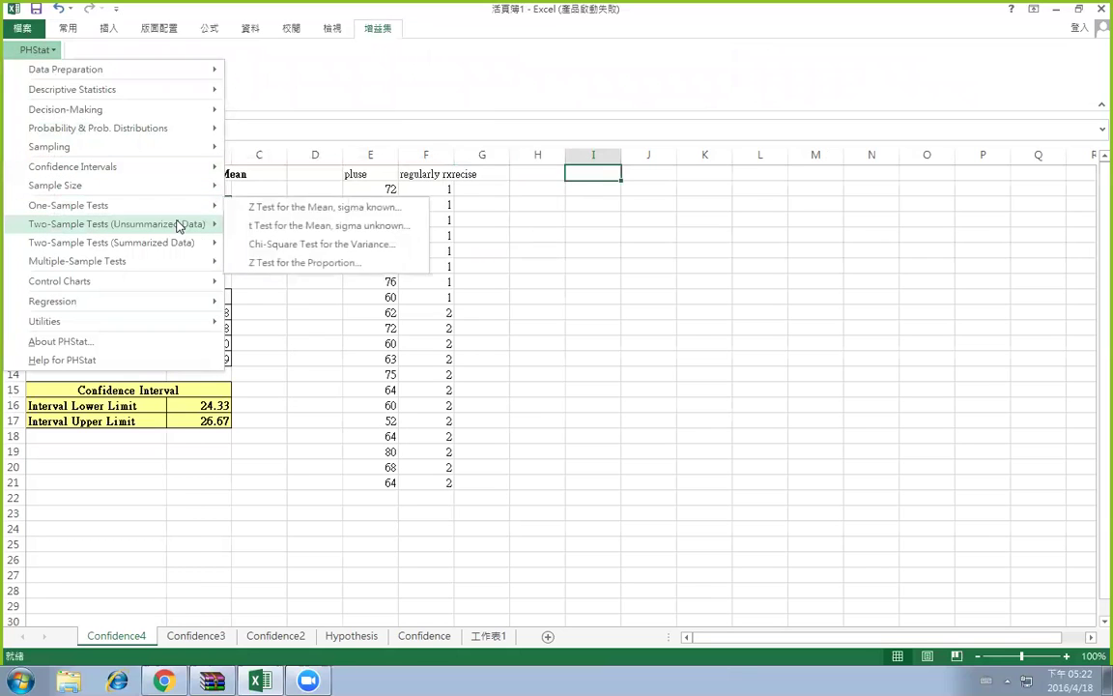
{"action": "mouse_move", "coordinate": [177, 225]}
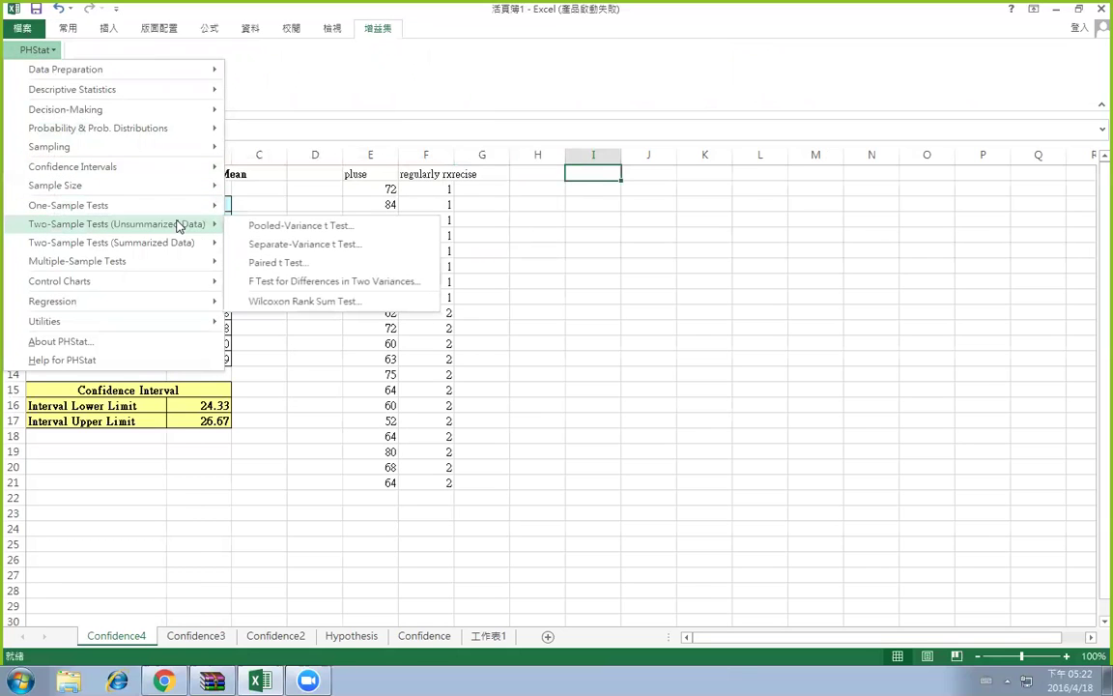
{"action": "left_click", "coordinate": [266, 228]}
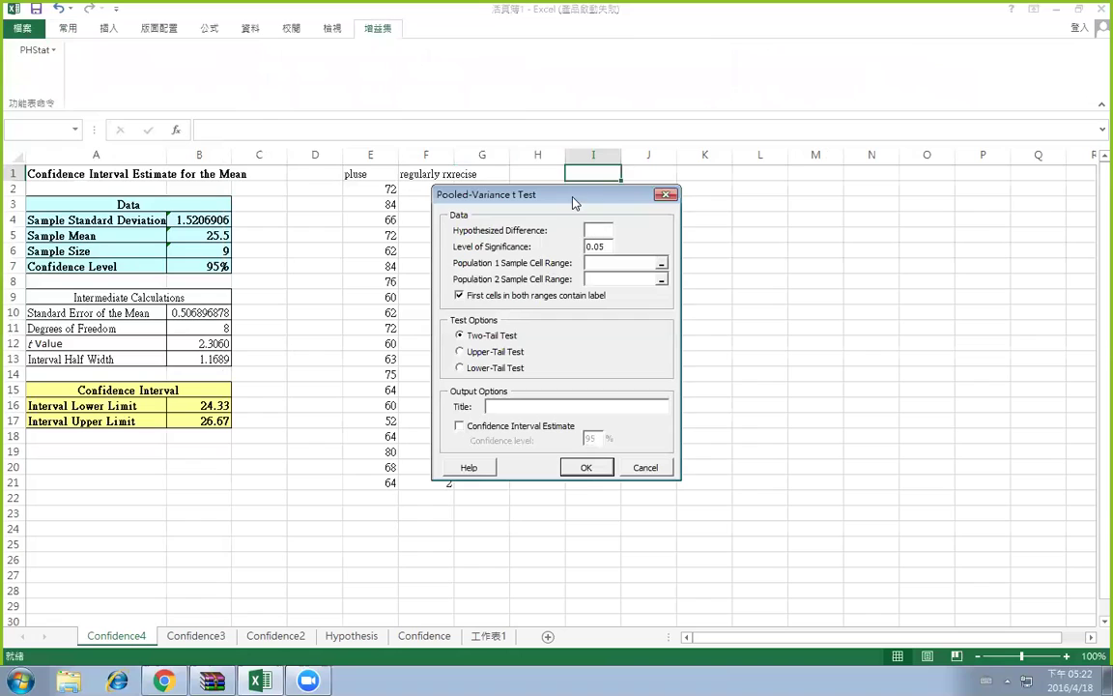
{"action": "left_click_drag", "start_coordinate": [573, 201], "coordinate": [665, 195]}
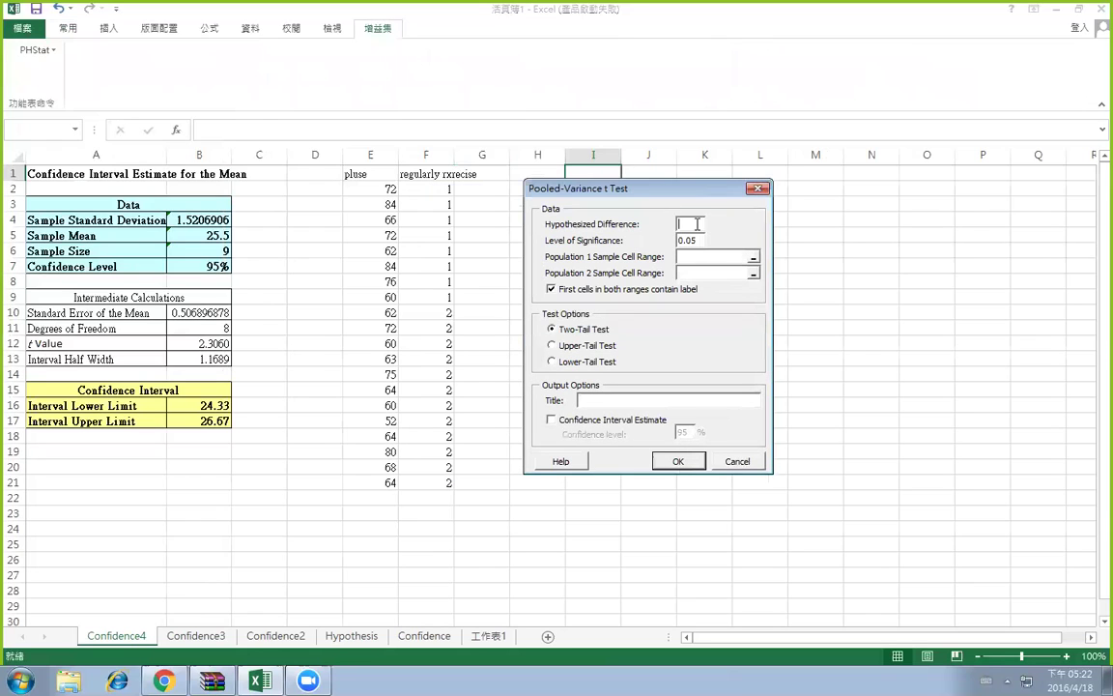
Set the population 1 sample range to E2:E9 and the population 2 sample range to E10:E21
{"action": "left_click", "coordinate": [753, 260]}
{"action": "left_click_drag", "start_coordinate": [390, 188], "coordinate": [390, 293]}
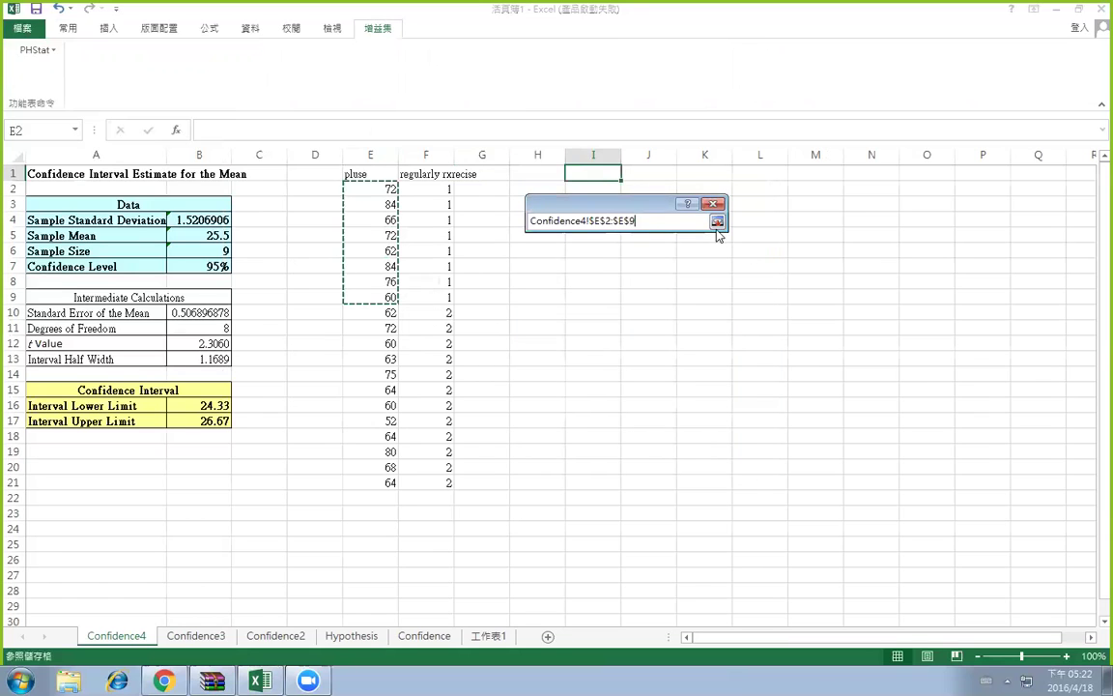
{"action": "left_click", "coordinate": [717, 222]}
{"action": "left_click", "coordinate": [753, 274]}
{"action": "left_click_drag", "start_coordinate": [396, 310], "coordinate": [389, 479]}
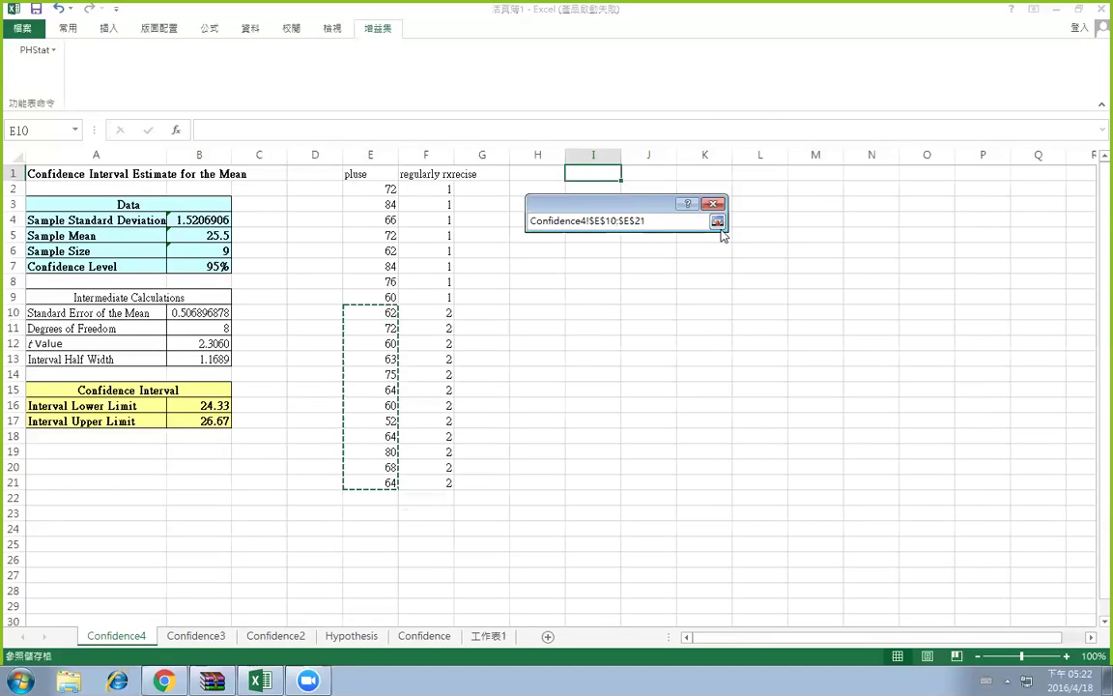
{"action": "left_click", "coordinate": [717, 221]}
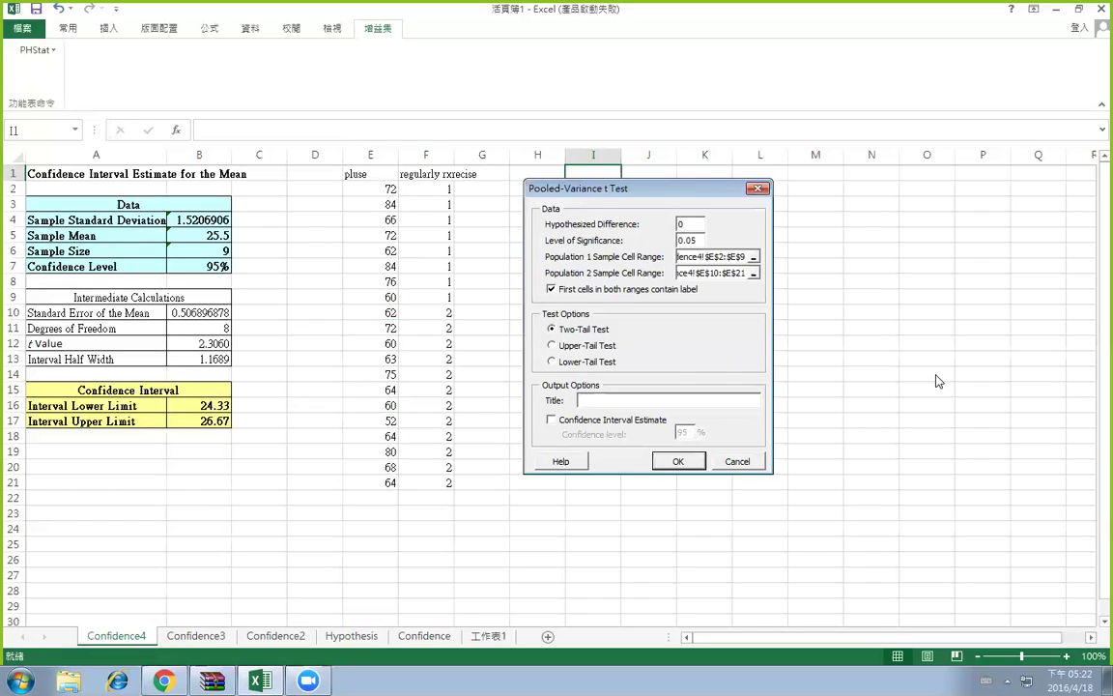
Title the output 11.60, include a 95% confidence interval estimate, and run the two-tail test
{"action": "left_click", "coordinate": [584, 400]}
{"action": "type", "text": "P"}
{"action": "type", "text": "11.60"}
{"action": "left_click", "coordinate": [551, 420]}
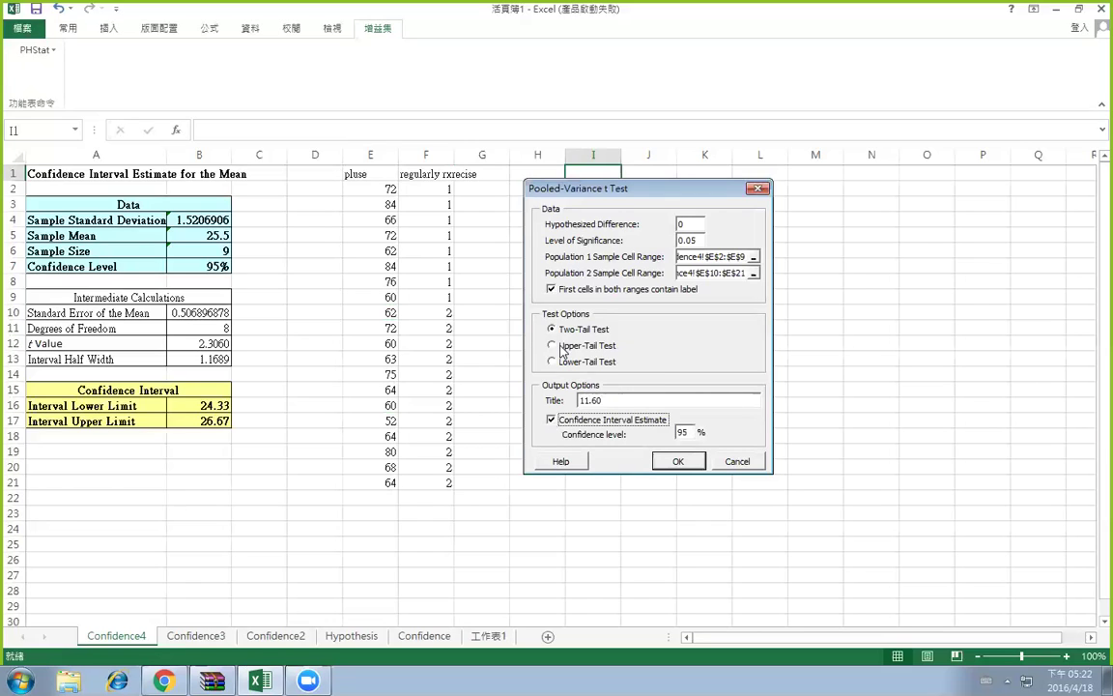
{"action": "left_click", "coordinate": [687, 461]}
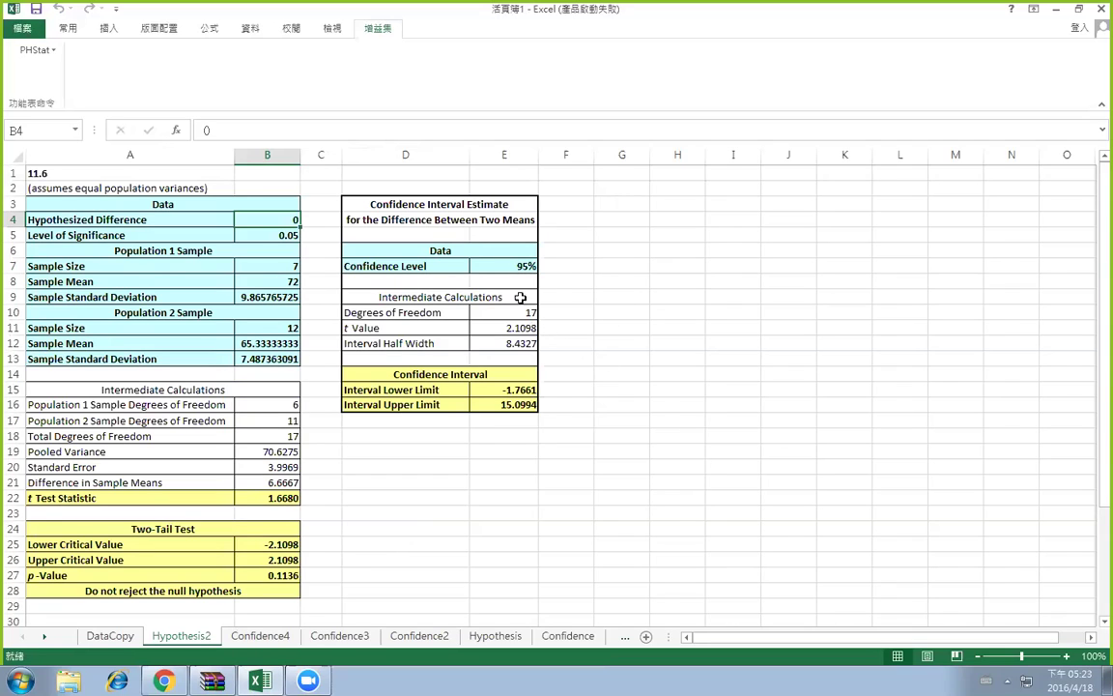
Examine the results sheet's interval lower limit, degrees of freedom, pooled variance, critical values and p-value
{"action": "left_click", "coordinate": [522, 390]}
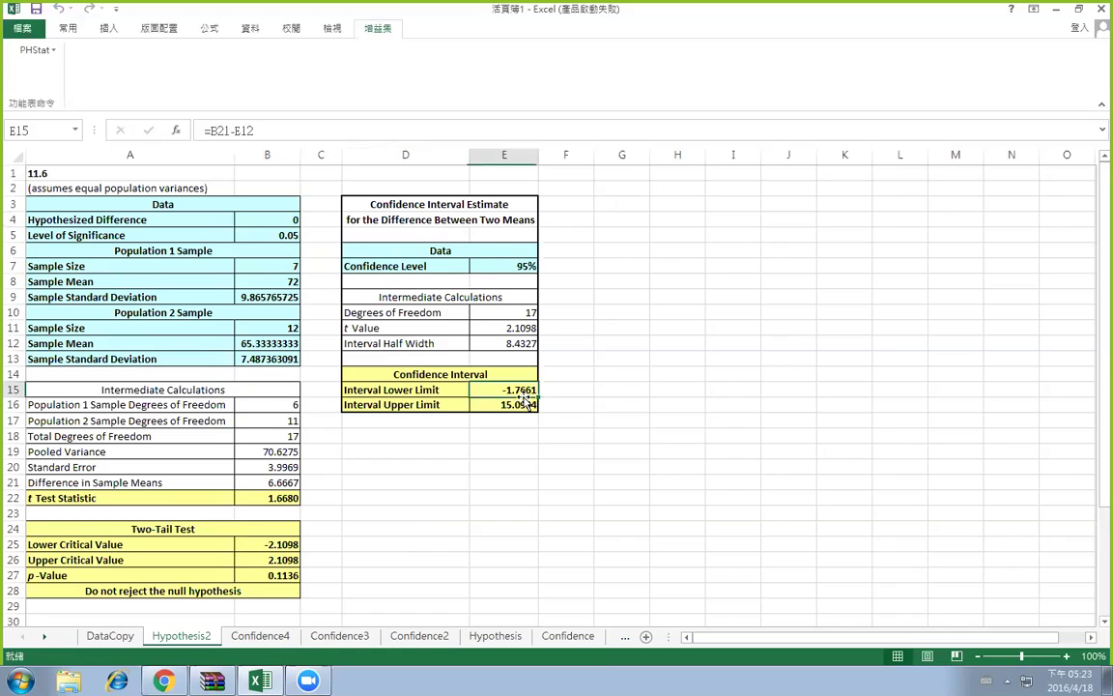
{"action": "left_click", "coordinate": [526, 314]}
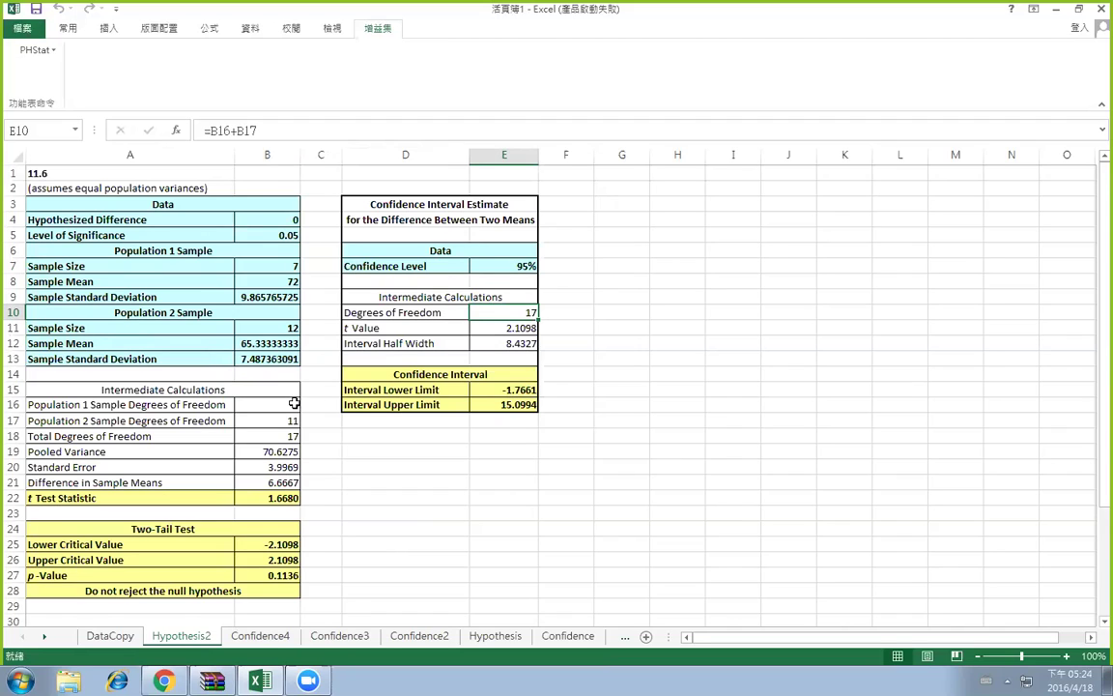
{"action": "left_click", "coordinate": [286, 454]}
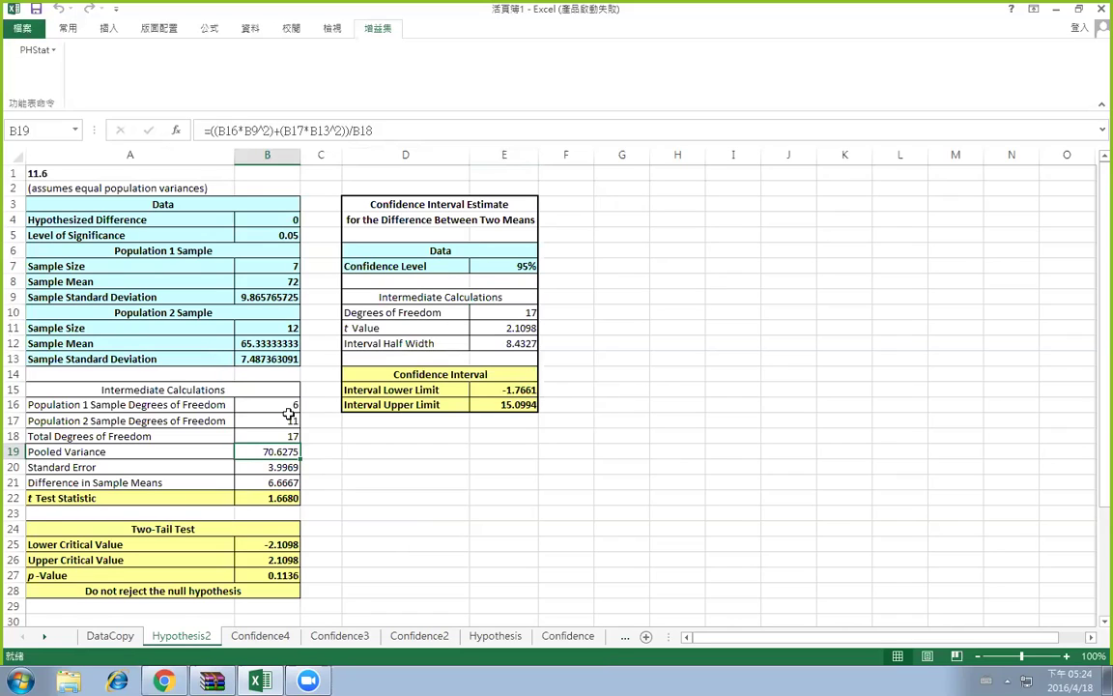
{"action": "left_click", "coordinate": [285, 576]}
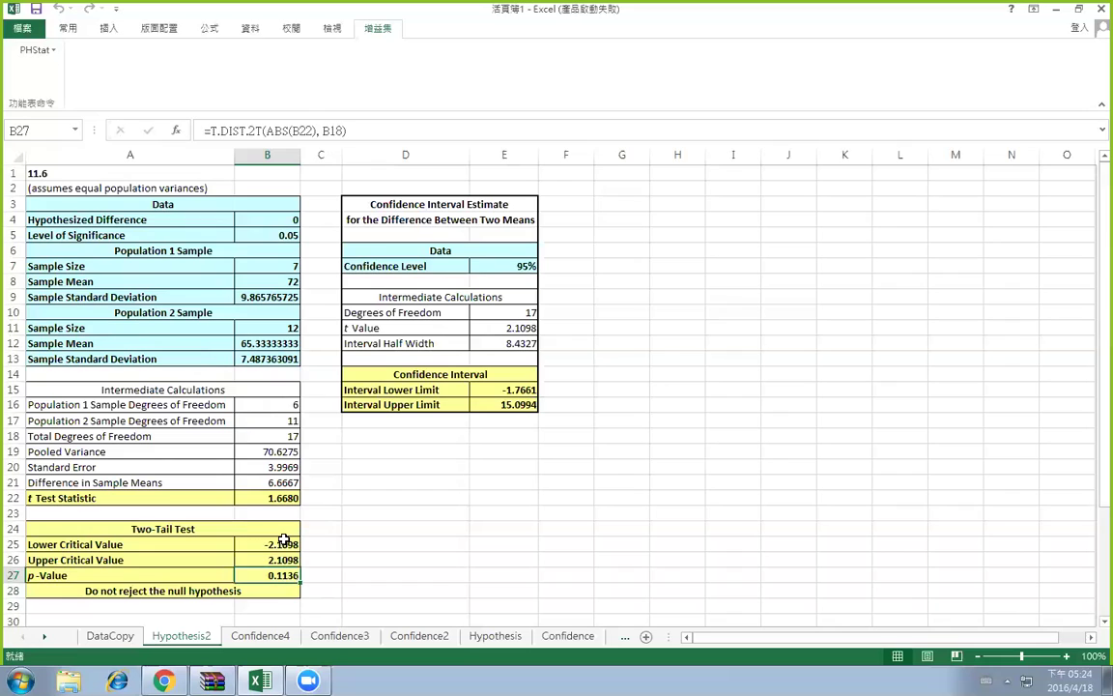
{"action": "left_click", "coordinate": [285, 545]}
{"action": "left_click", "coordinate": [284, 560]}
{"action": "left_click", "coordinate": [284, 576]}
{"action": "key", "text": "Return"}
{"action": "key", "text": "Return"}
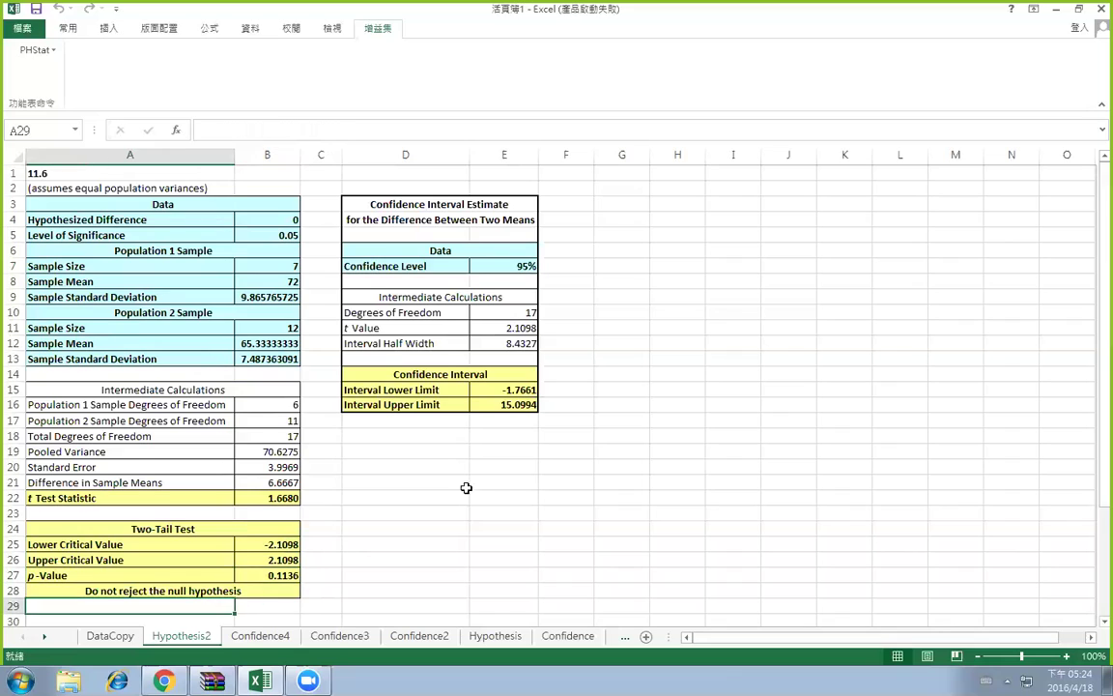
Examine the interval lower and upper limits and the standard error on the pooled-variance results sheet
{"action": "left_click", "coordinate": [522, 391]}
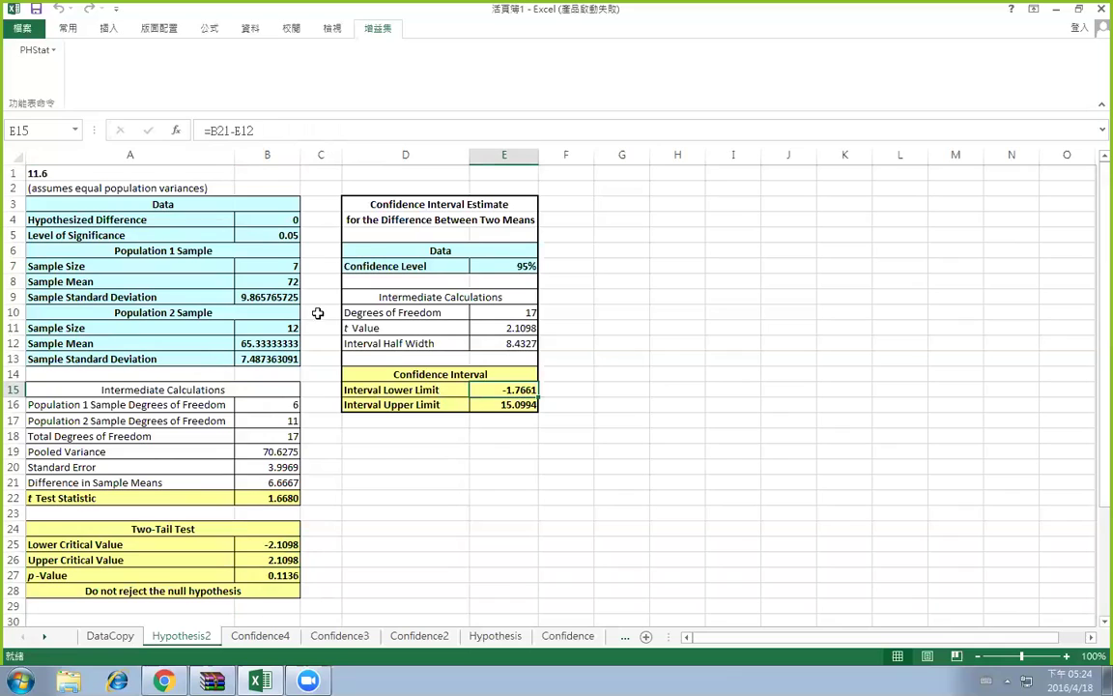
{"action": "left_click", "coordinate": [182, 469]}
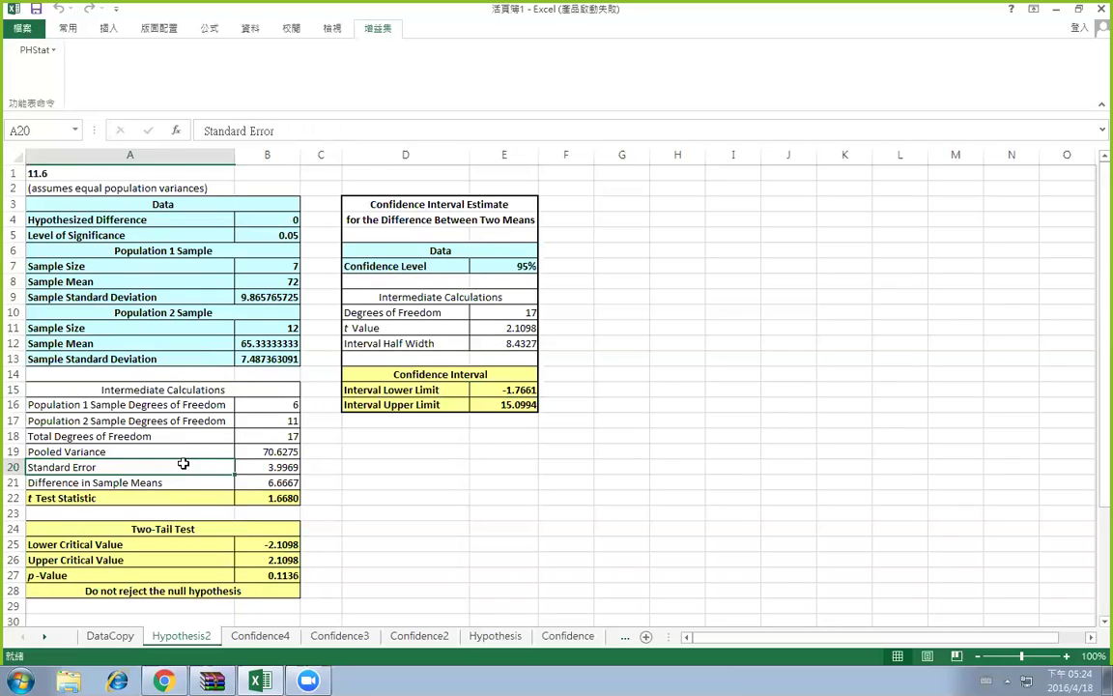
{"action": "mouse_move", "coordinate": [504, 411]}
{"action": "left_mouse_down"}
{"action": "mouse_move", "coordinate": [506, 390]}
{"action": "mouse_move", "coordinate": [510, 405]}
{"action": "left_mouse_up"}
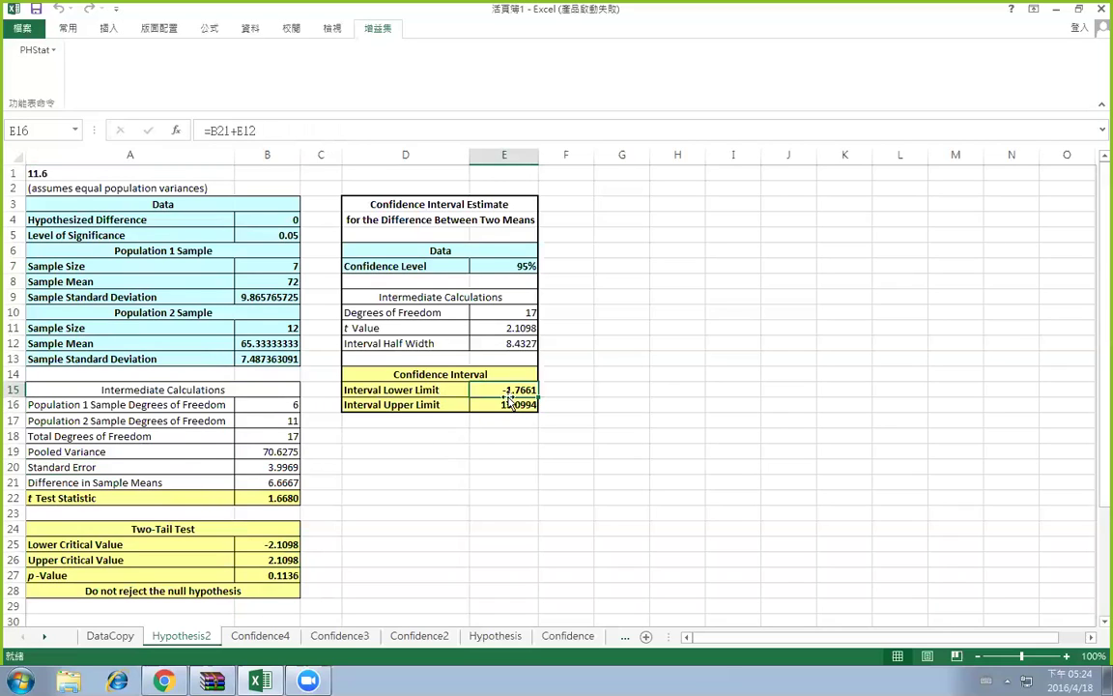
{"action": "left_click", "coordinate": [510, 417]}
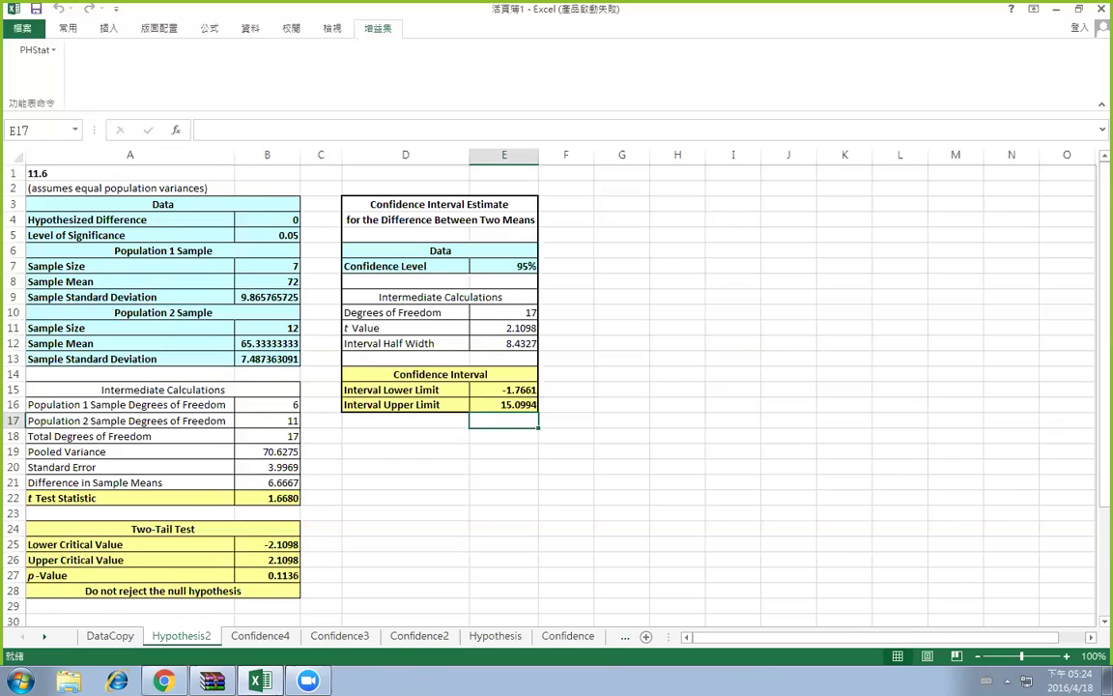
{"action": "left_click", "coordinate": [253, 635]}
{"action": "left_click", "coordinate": [41, 49]}
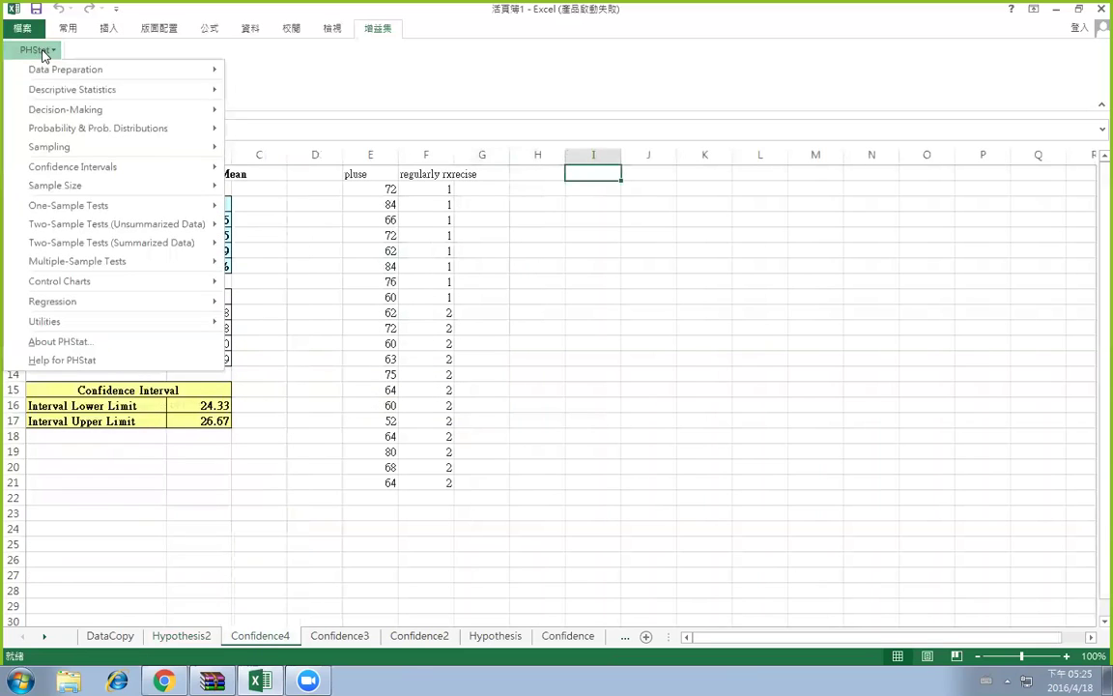
{"action": "mouse_move", "coordinate": [213, 178]}
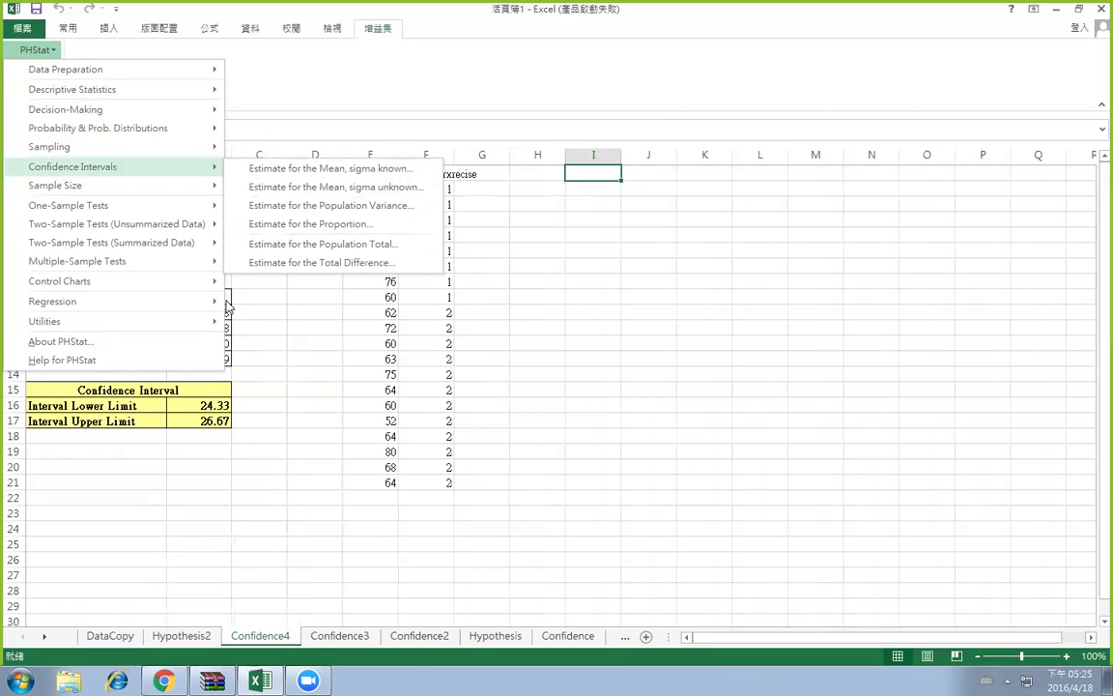
{"action": "left_click", "coordinate": [160, 609]}
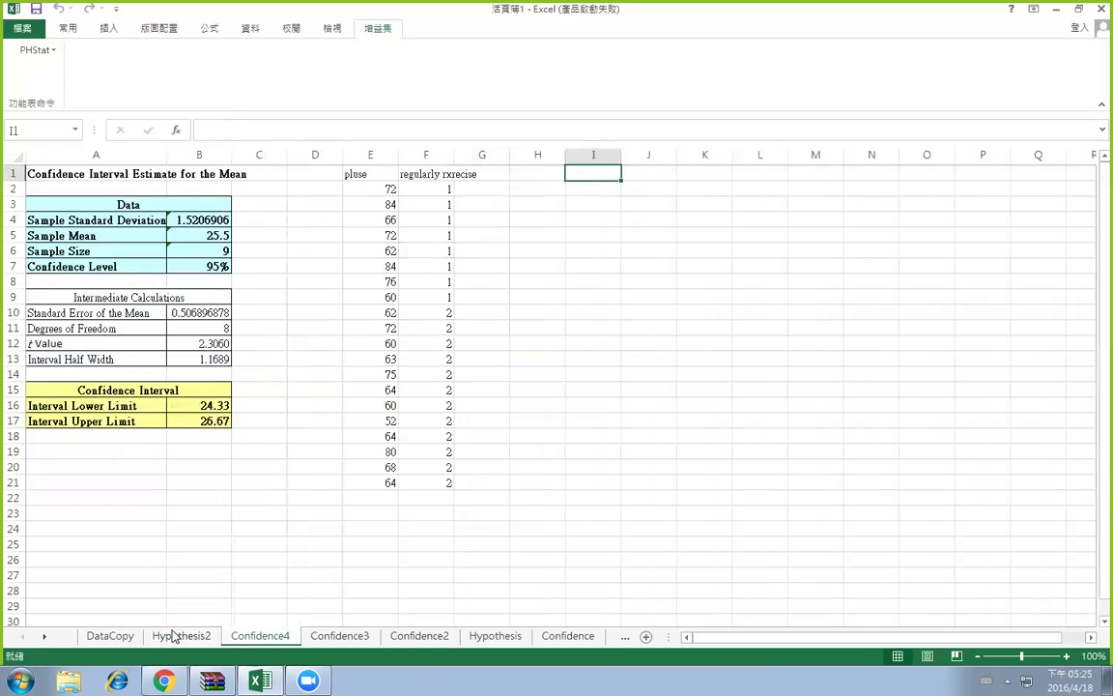
Review the equal-variances assumption on the Hypothesis2 sheet against the pulse data on the Confidence4 sheet
{"action": "left_click", "coordinate": [109, 636]}
{"action": "left_click", "coordinate": [180, 636]}
{"action": "left_click", "coordinate": [247, 636]}
{"action": "left_click", "coordinate": [176, 638]}
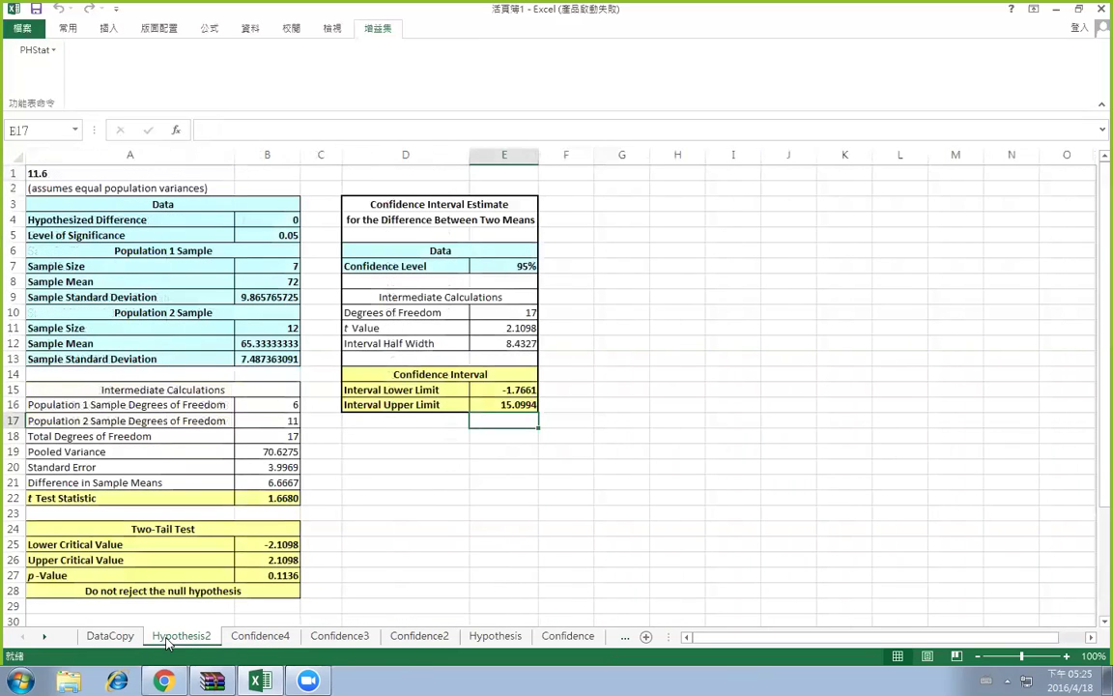
{"action": "left_click", "coordinate": [106, 188]}
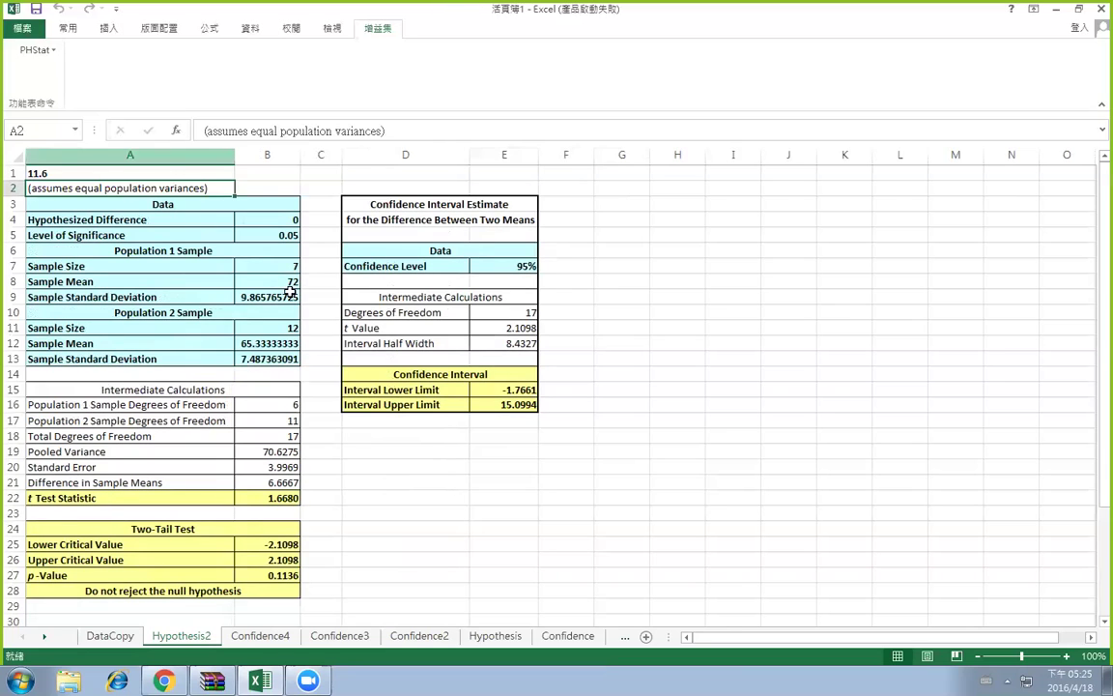
{"action": "key", "text": "ctrl+Page_Down"}
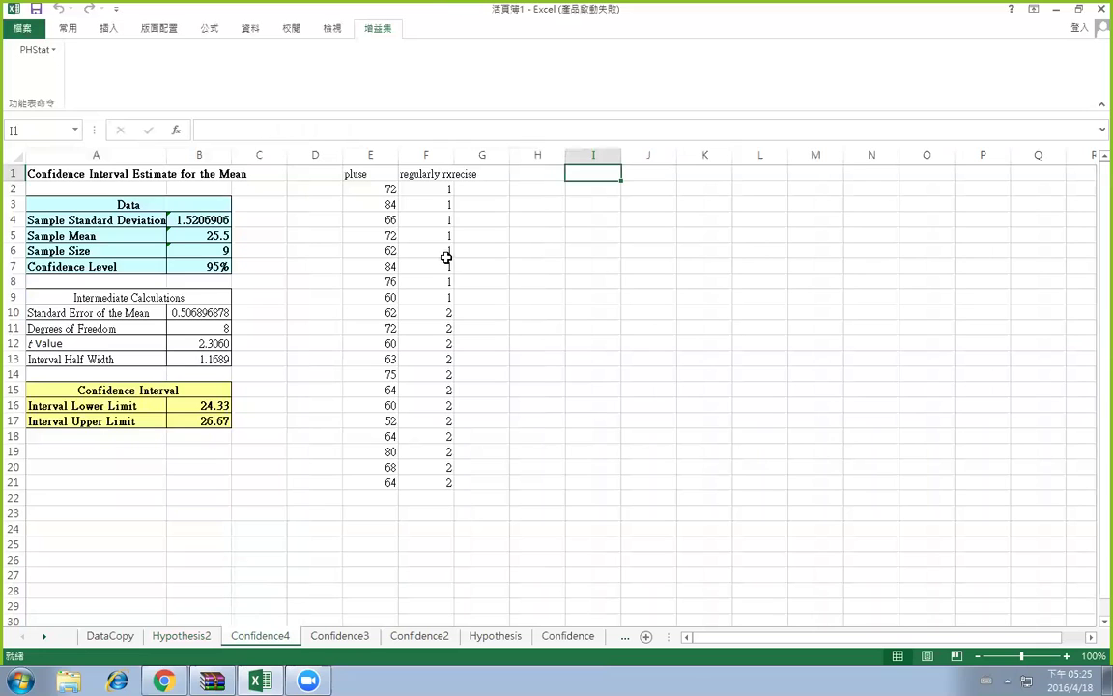
{"action": "left_click", "coordinate": [201, 638]}
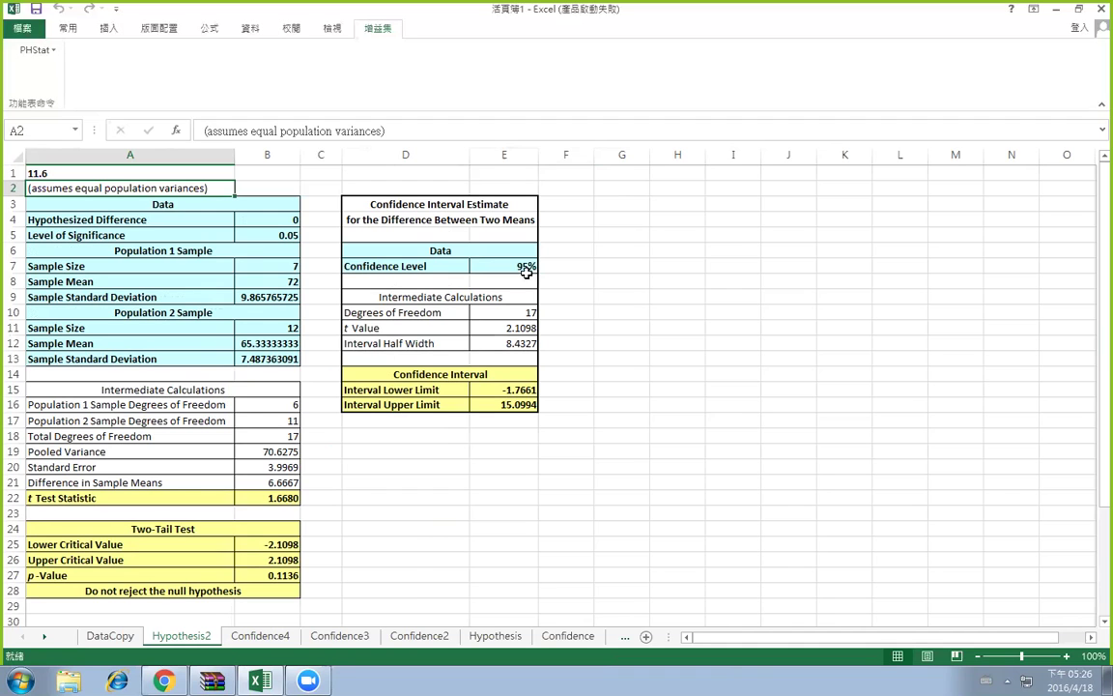
From the Confidence4 sheet, start the PHStat Separate-Variance t Test for unsummarized two-sample data with a hypothesized difference of 0
{"action": "left_click", "coordinate": [260, 636]}
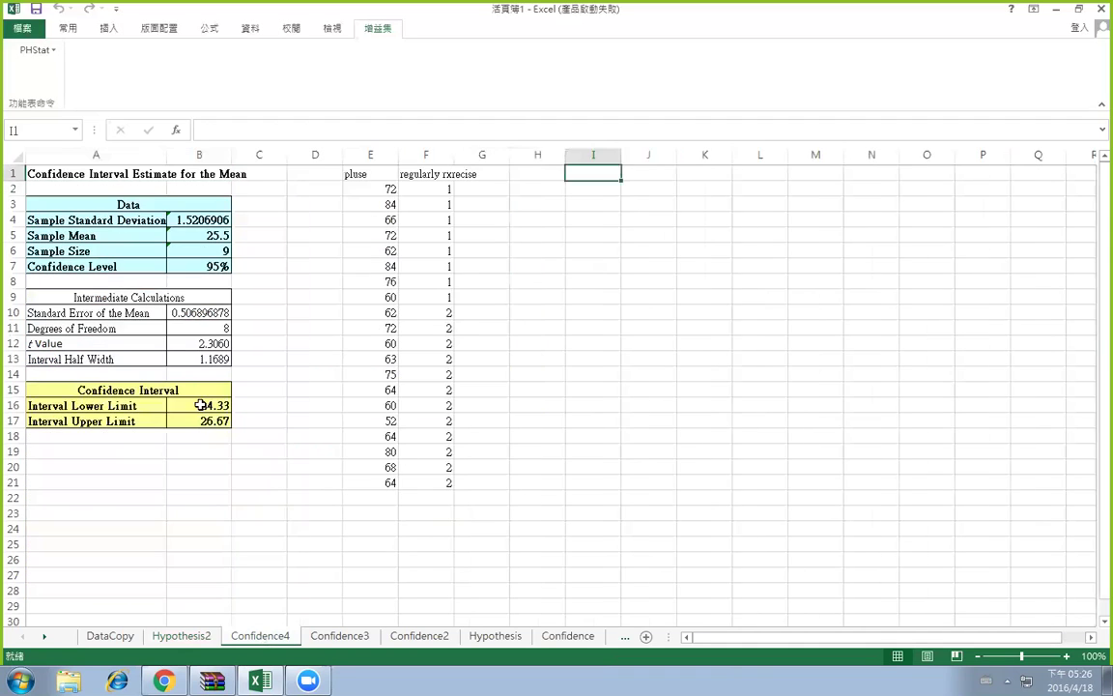
{"action": "left_click", "coordinate": [41, 53]}
{"action": "mouse_move", "coordinate": [198, 224]}
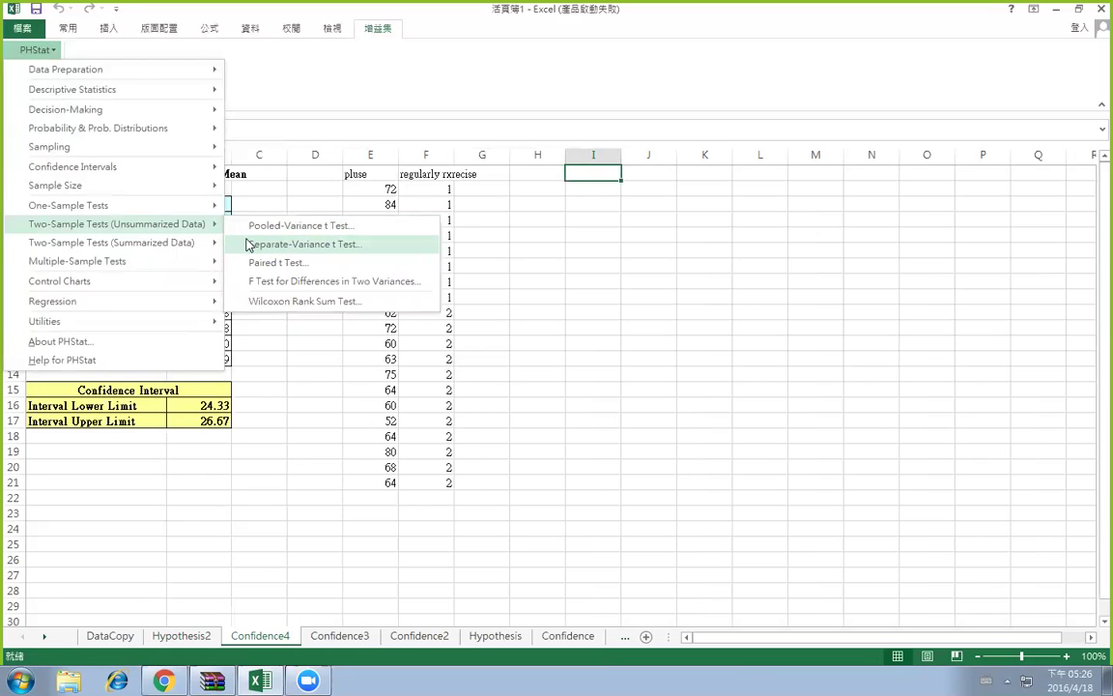
{"action": "left_click", "coordinate": [281, 245]}
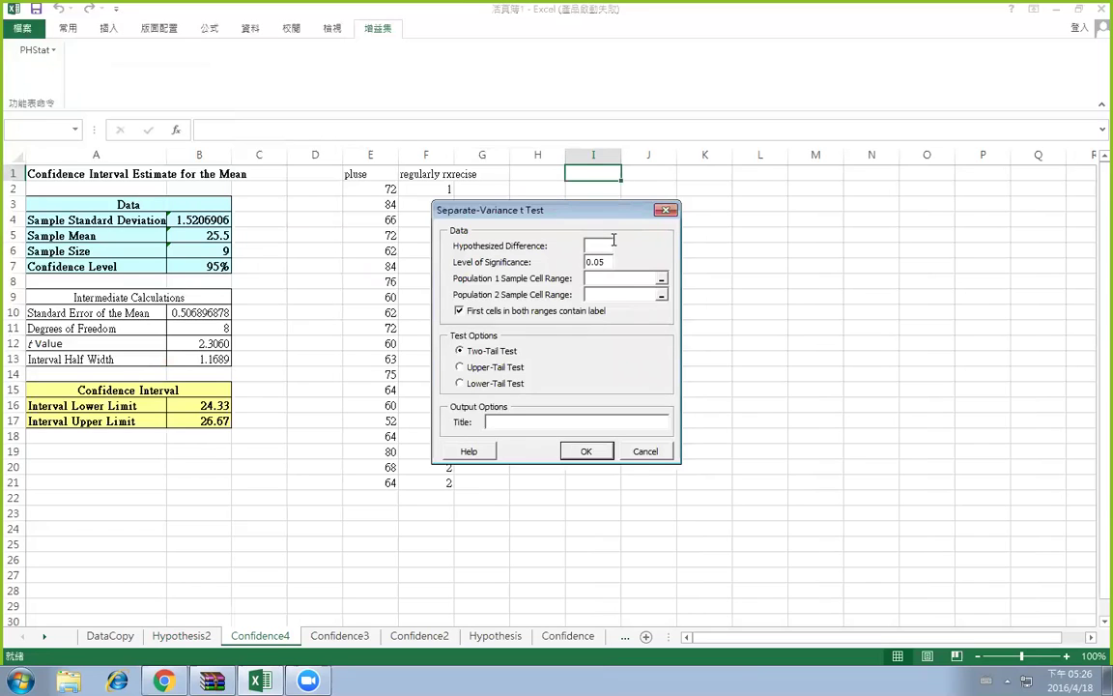
Set the population 1 sample range to E2:E9 and the population 2 sample range to E10:E21
{"action": "left_click", "coordinate": [661, 278]}
{"action": "left_click_drag", "start_coordinate": [370, 189], "coordinate": [380, 289]}
{"action": "left_click", "coordinate": [625, 242]}
{"action": "left_click", "coordinate": [661, 295]}
{"action": "left_click_drag", "start_coordinate": [388, 312], "coordinate": [386, 482]}
{"action": "left_click", "coordinate": [625, 243]}
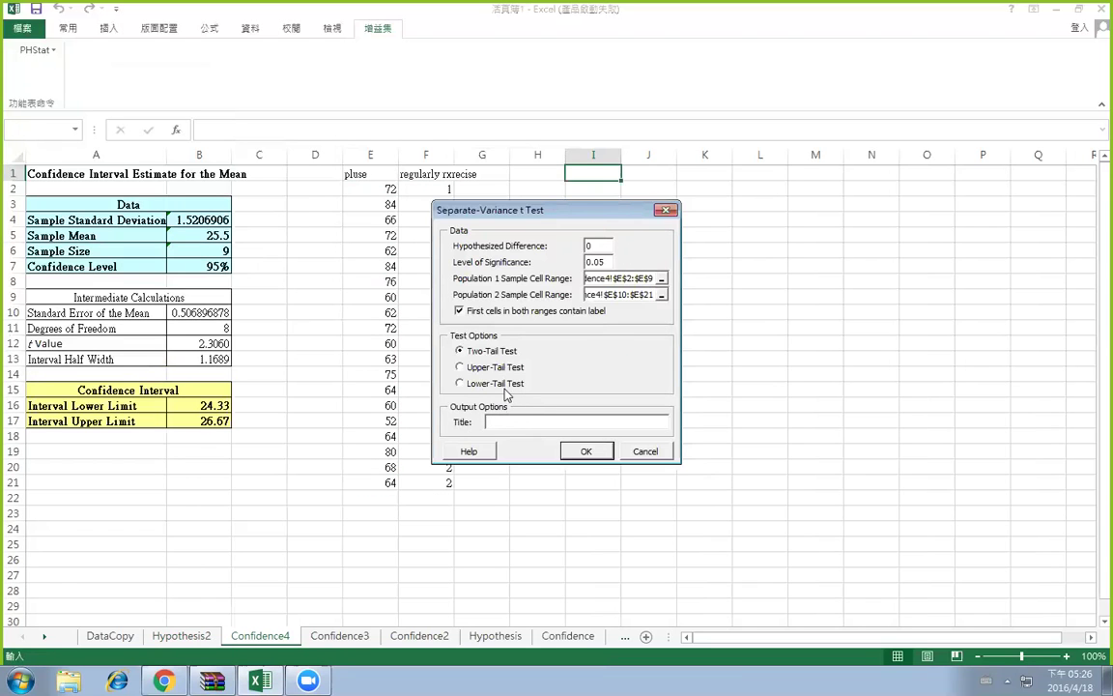
Specify that the ranges contain no label cells, title the output 11.60, and run the two-tail separate-variance test
{"action": "left_click", "coordinate": [460, 311]}
{"action": "left_click", "coordinate": [537, 421]}
{"action": "type", "text": "P"}
{"action": "key", "text": "BackSpace"}
{"action": "type", "text": "11.60"}
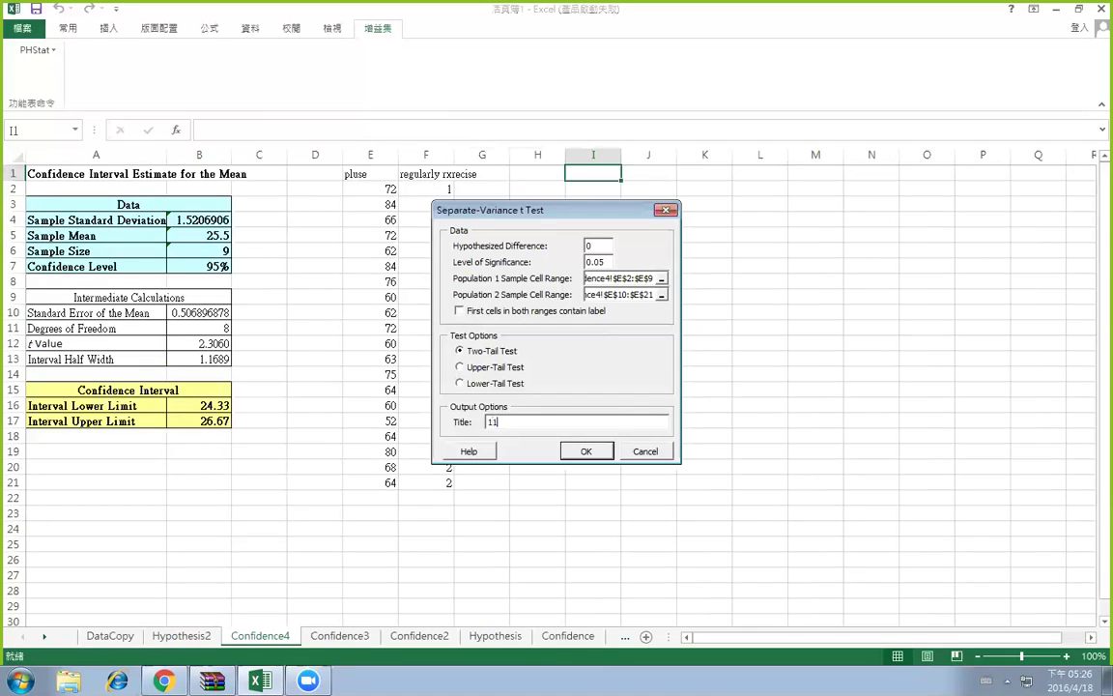
{"action": "left_click", "coordinate": [585, 451]}
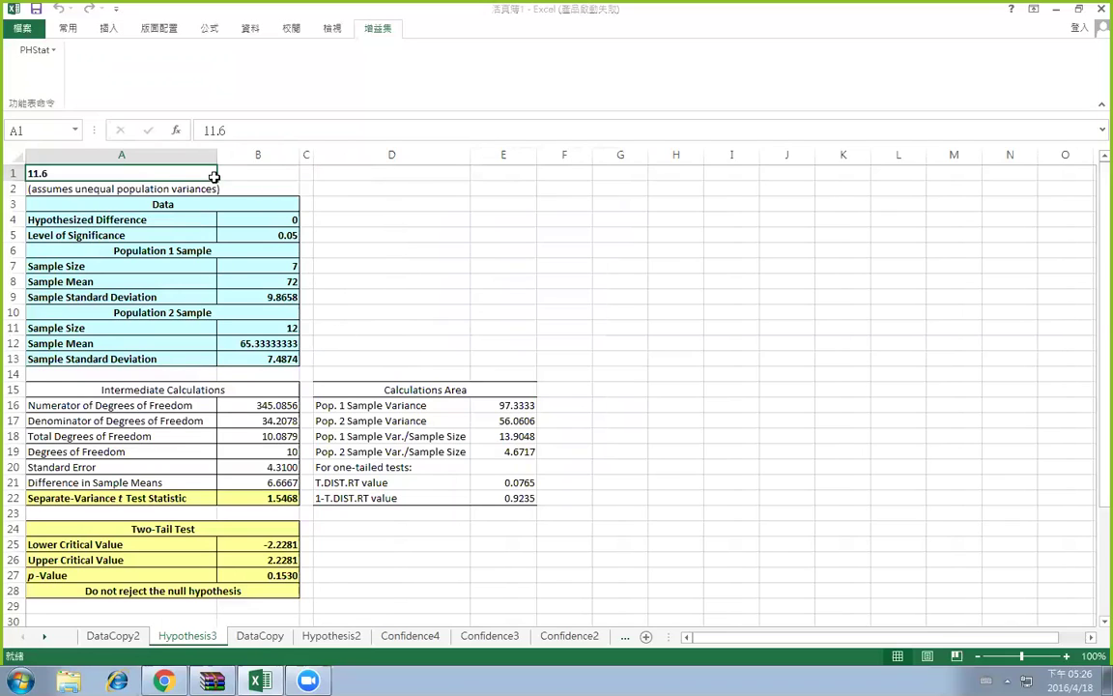
Check the unequal-variances assumption on the new results sheet and compare it with the pooled-variance results and source data sheets
{"action": "left_click", "coordinate": [197, 204]}
{"action": "left_click", "coordinate": [204, 187]}
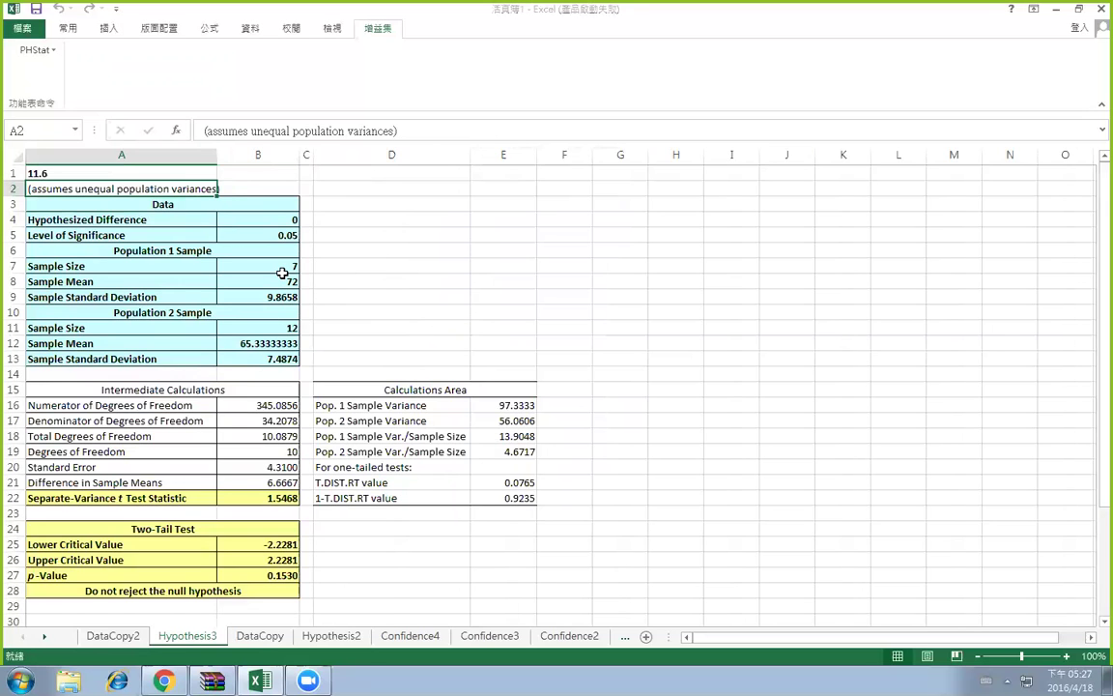
{"action": "left_click", "coordinate": [259, 636]}
{"action": "left_click", "coordinate": [327, 637]}
{"action": "left_click", "coordinate": [259, 637]}
{"action": "left_click", "coordinate": [187, 637]}
{"action": "left_click", "coordinate": [259, 637]}
{"action": "left_click", "coordinate": [327, 637]}
{"action": "left_click", "coordinate": [410, 637]}
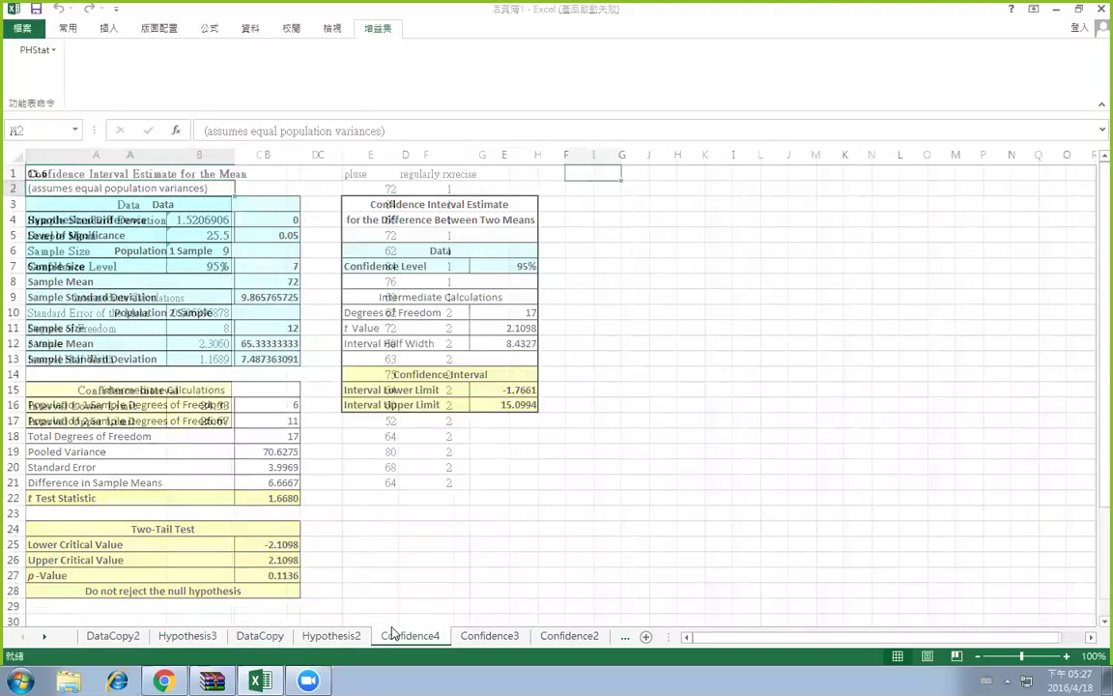
{"action": "left_click", "coordinate": [35, 49]}
{"action": "mouse_move", "coordinate": [209, 242]}
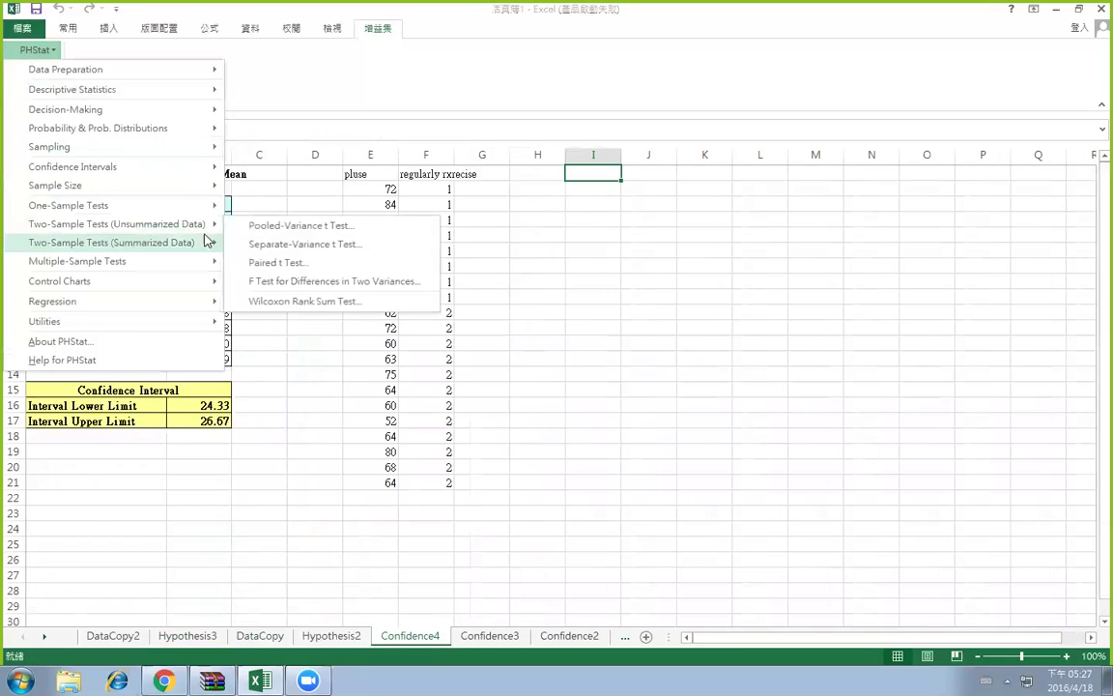
{"action": "left_click", "coordinate": [536, 237]}
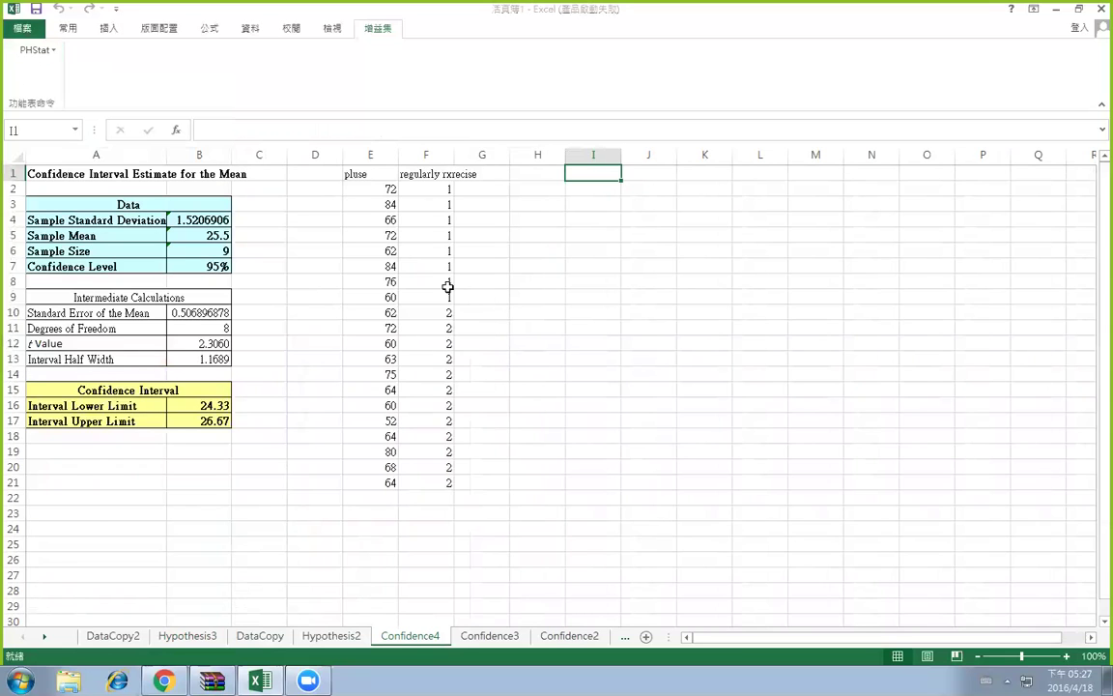
Start another PHStat Separate-Variance t Test on the unsummarized pulse data with a hypothesized difference of 0
{"action": "left_click", "coordinate": [36, 49]}
{"action": "mouse_move", "coordinate": [203, 225]}
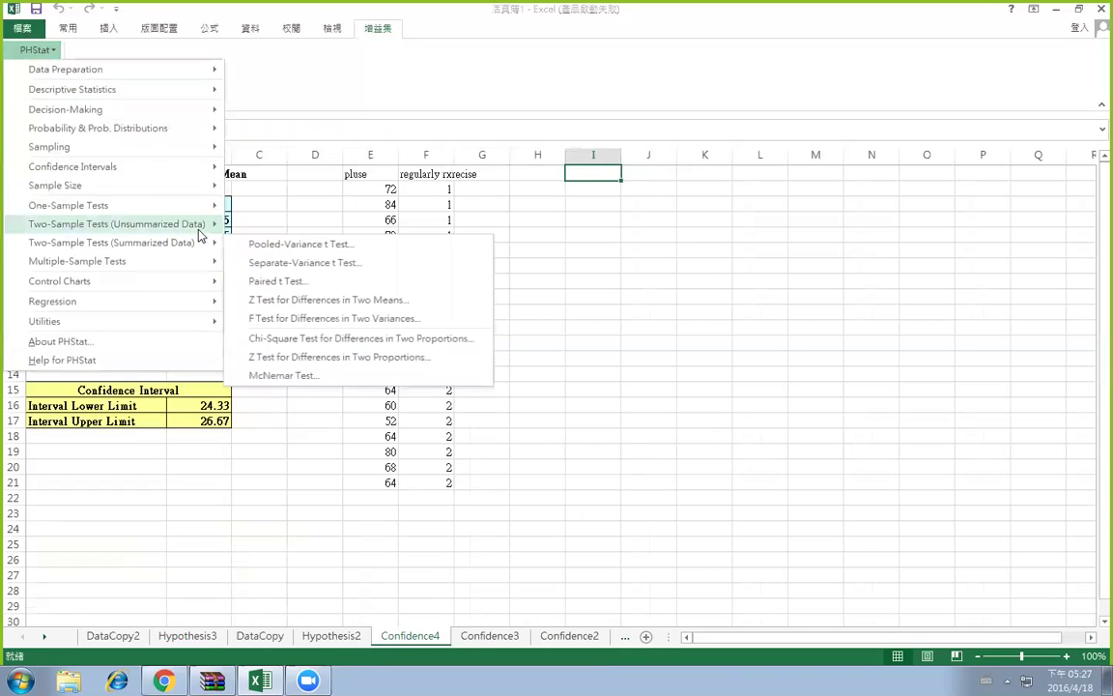
{"action": "left_click", "coordinate": [319, 248]}
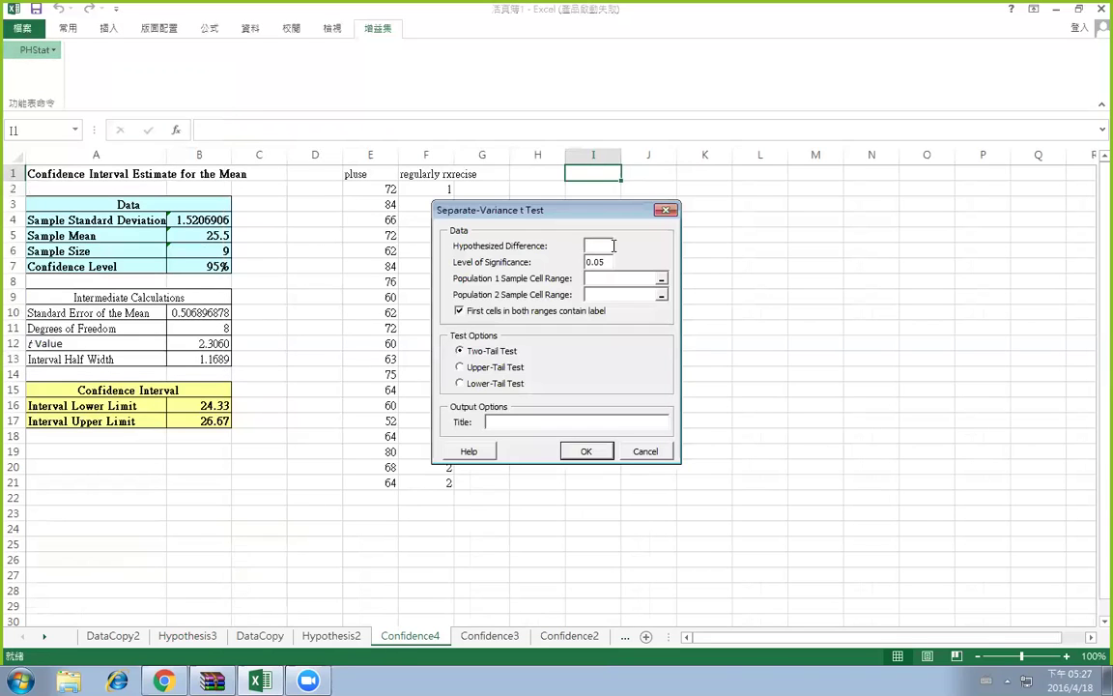
Set the sample ranges to E2:E9 and E10:E21 and specify that their first cells contain no labels
{"action": "left_click", "coordinate": [661, 278]}
{"action": "left_click_drag", "start_coordinate": [386, 176], "coordinate": [391, 235]}
{"action": "left_click_drag", "start_coordinate": [356, 187], "coordinate": [360, 296]}
{"action": "left_click", "coordinate": [625, 242]}
{"action": "left_click", "coordinate": [459, 310]}
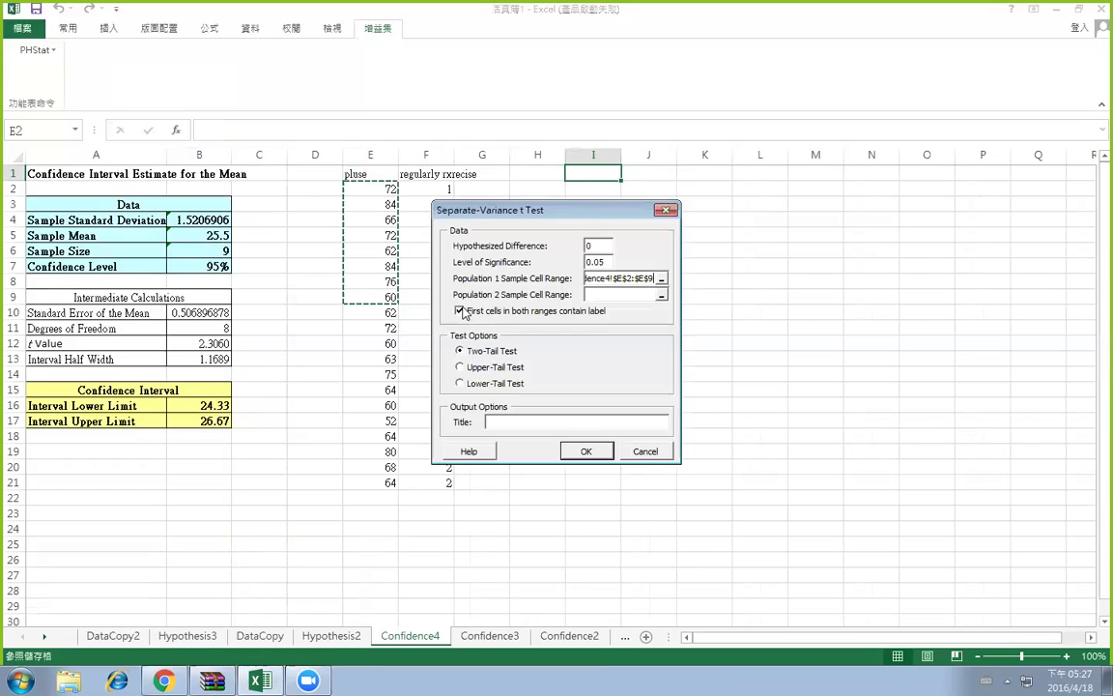
{"action": "left_click", "coordinate": [661, 295]}
{"action": "left_click_drag", "start_coordinate": [387, 310], "coordinate": [382, 482]}
{"action": "key", "text": "Return"}
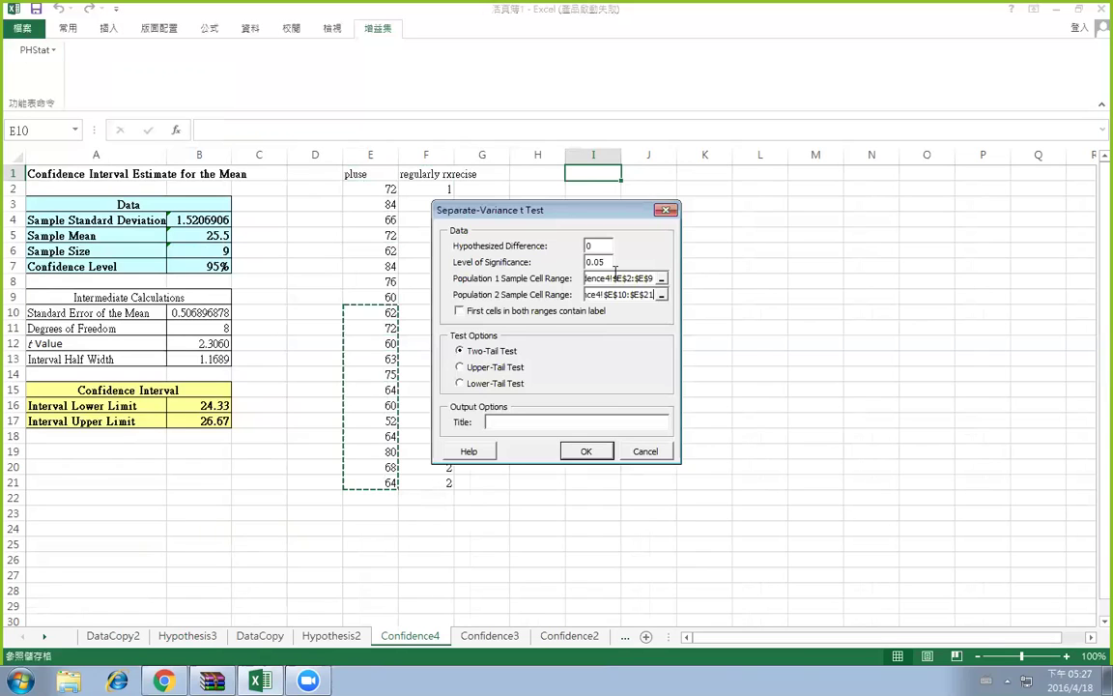
Title the output "11.60 a" and run the two-tail separate-variance test
{"action": "left_click", "coordinate": [514, 422]}
{"action": "type", "text": "11"}
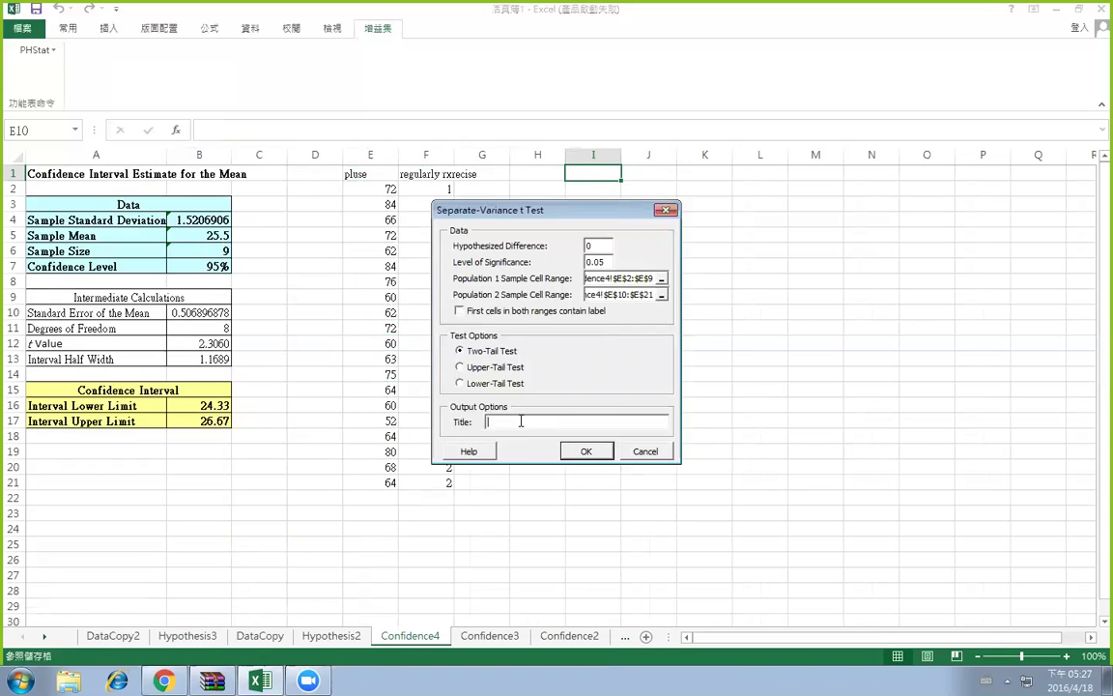
{"action": "type", "text": ".60"}
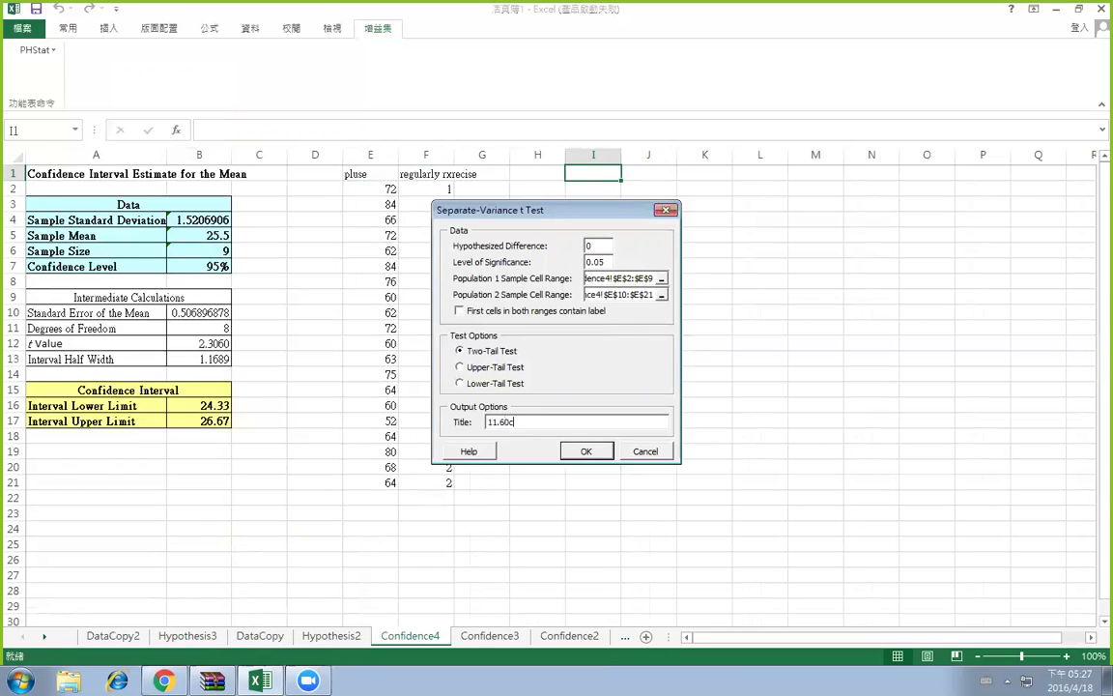
{"action": "type", "text": " a"}
{"action": "left_click", "coordinate": [583, 451]}
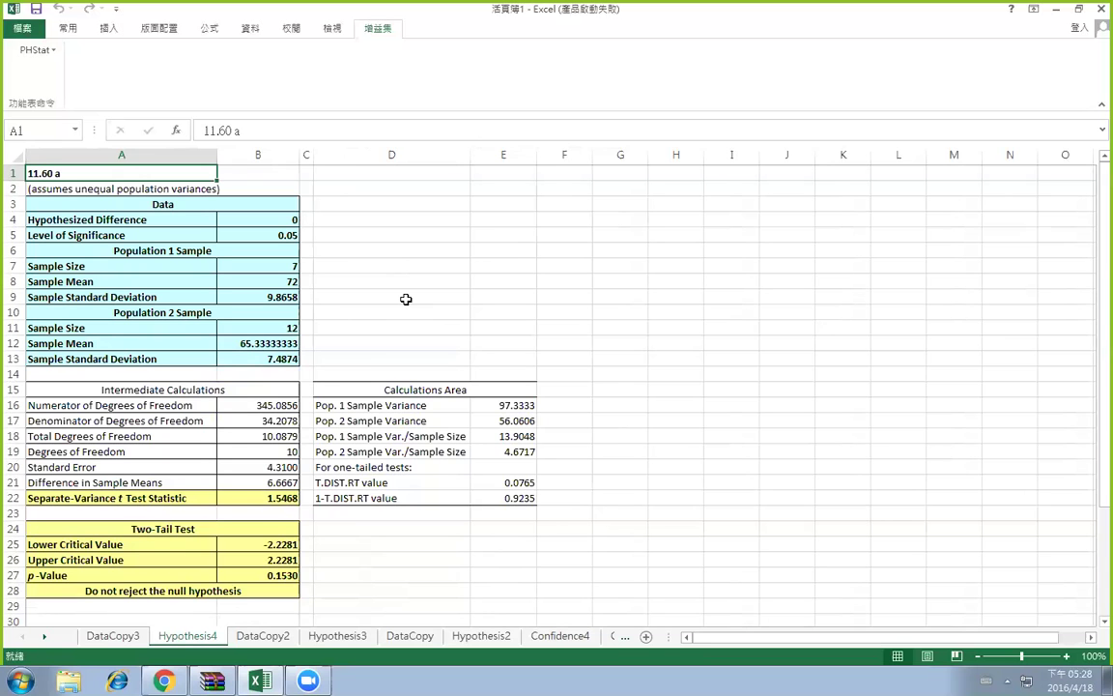
Compare the pooled-variance and separate-variance results sheets and review their copied sample data, finishing on the DataCopy3 sheet
{"action": "left_click", "coordinate": [274, 638]}
{"action": "left_click", "coordinate": [337, 637]}
{"action": "left_click", "coordinate": [404, 637]}
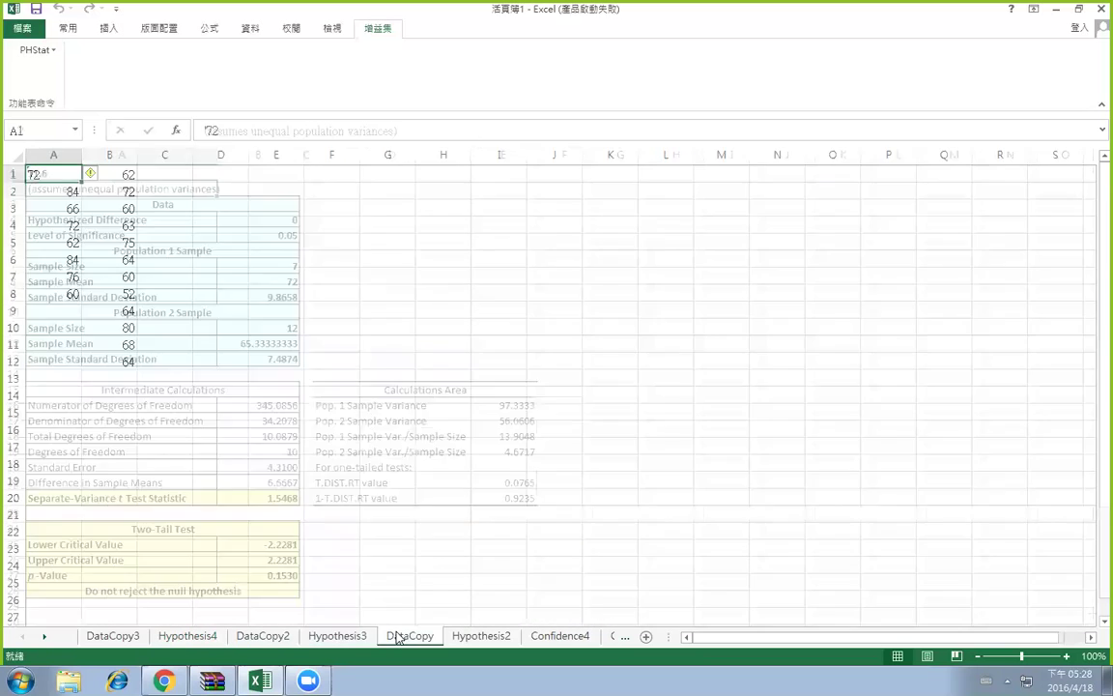
{"action": "left_click", "coordinate": [181, 638]}
{"action": "left_click", "coordinate": [251, 636]}
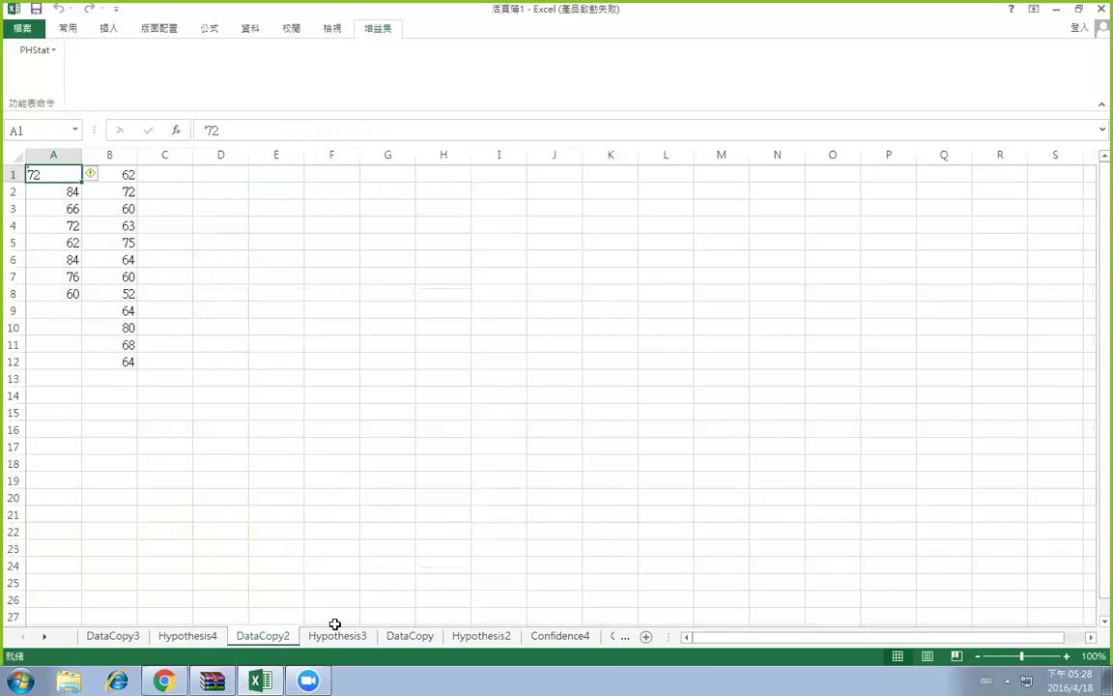
{"action": "left_click", "coordinate": [183, 638]}
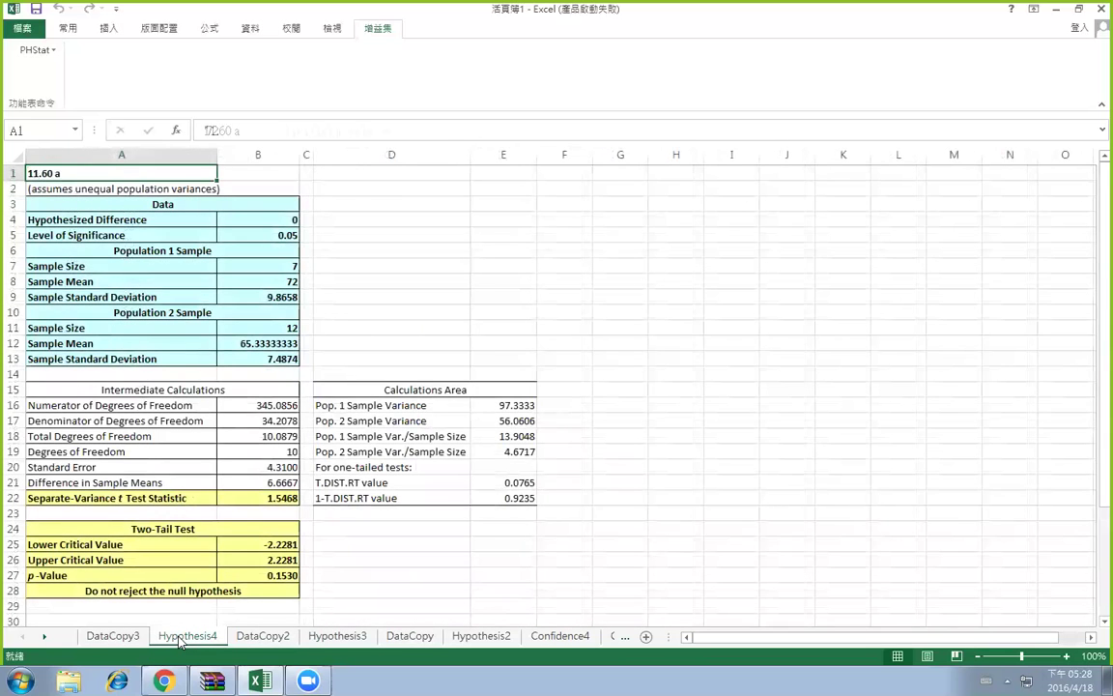
{"action": "left_click", "coordinate": [270, 638]}
{"action": "left_click", "coordinate": [337, 636]}
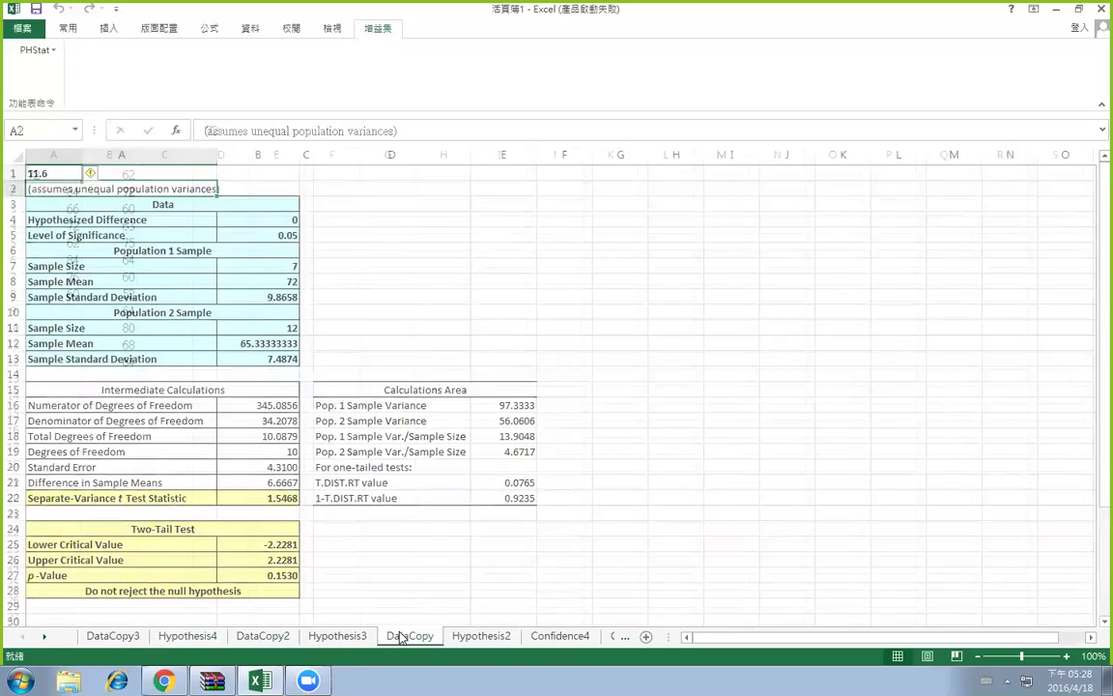
{"action": "left_click", "coordinate": [401, 638]}
{"action": "left_click", "coordinate": [456, 638]}
{"action": "left_click", "coordinate": [338, 638]}
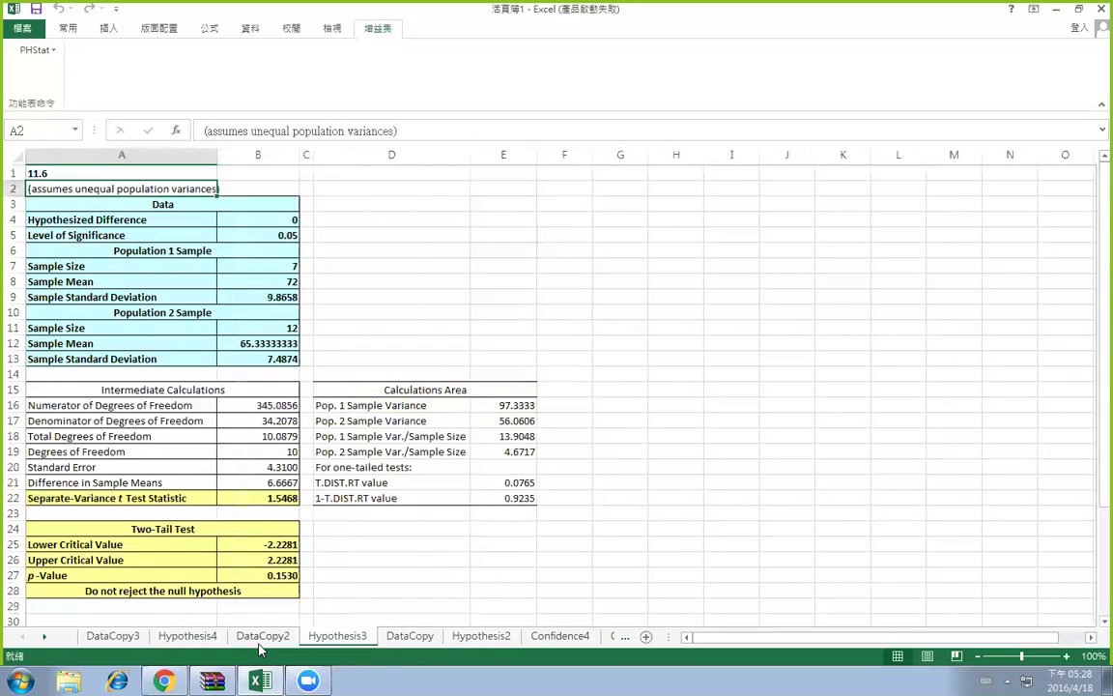
{"action": "left_click", "coordinate": [244, 637]}
{"action": "left_click", "coordinate": [174, 638]}
{"action": "left_click", "coordinate": [121, 637]}
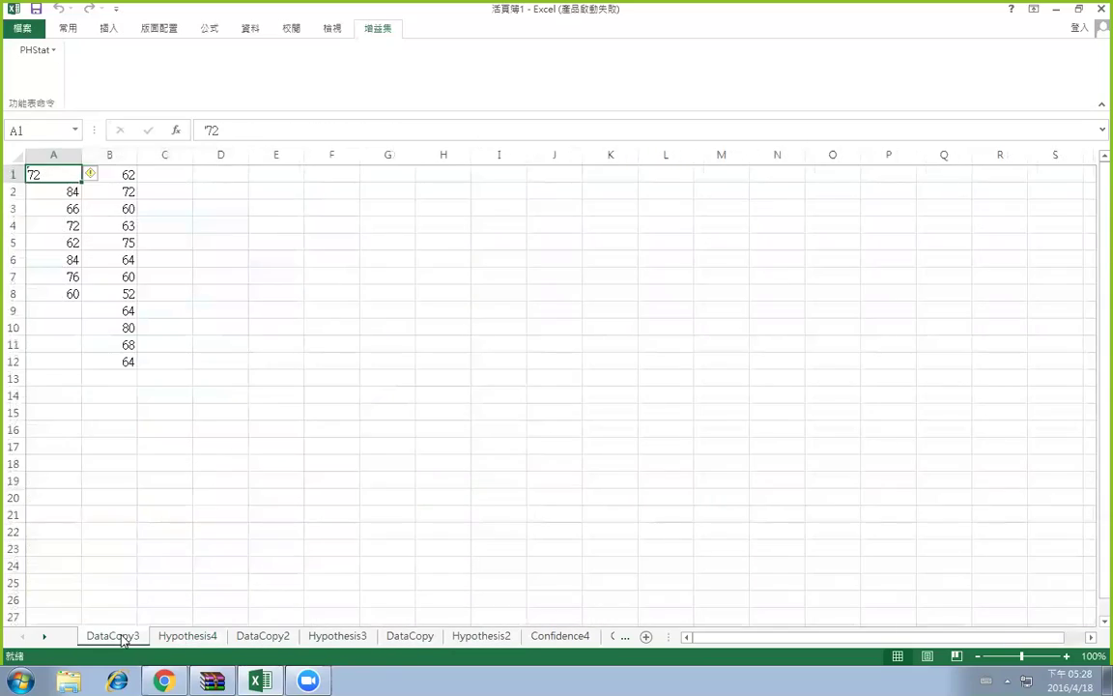
{"action": "left_click", "coordinate": [247, 482]}
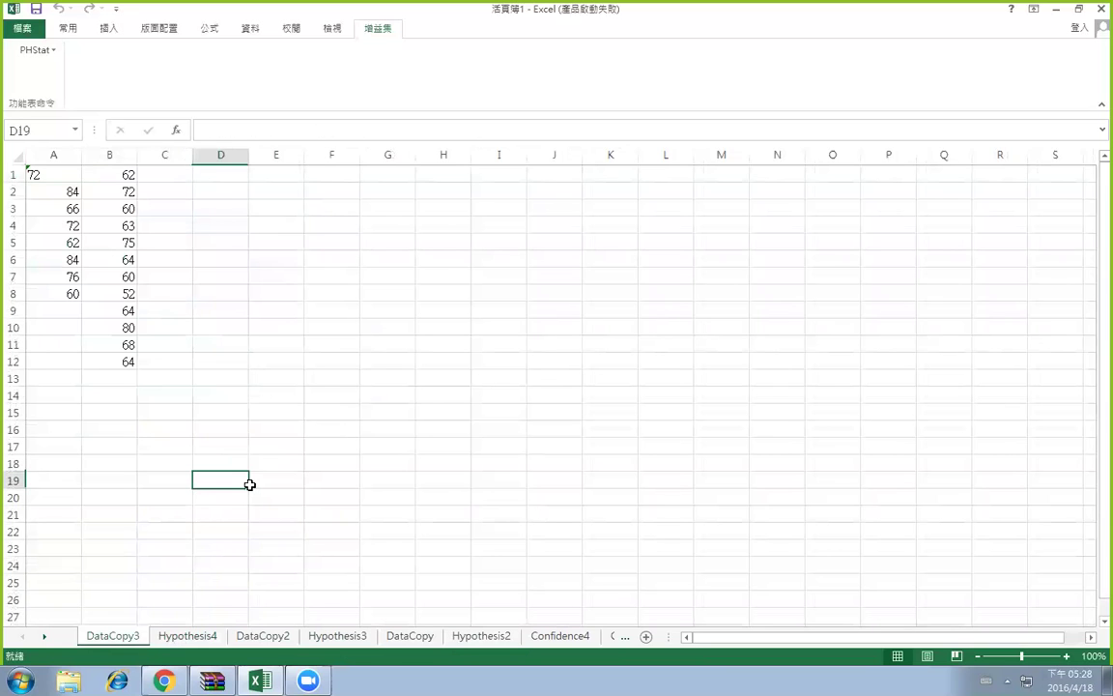
Return to the Confidence4 sheet and start a PHStat Separate-Variance t Test on unsummarized data with a hypothesized difference of 0
{"action": "left_click", "coordinate": [253, 637]}
{"action": "left_click", "coordinate": [193, 637]}
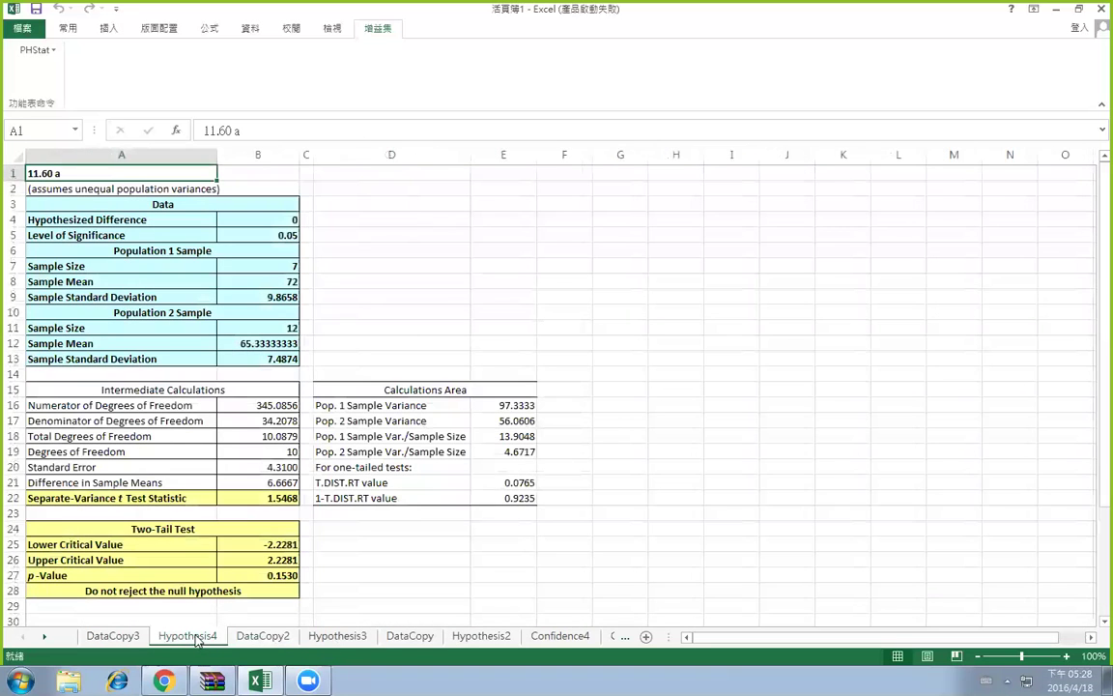
{"action": "left_click", "coordinate": [546, 635]}
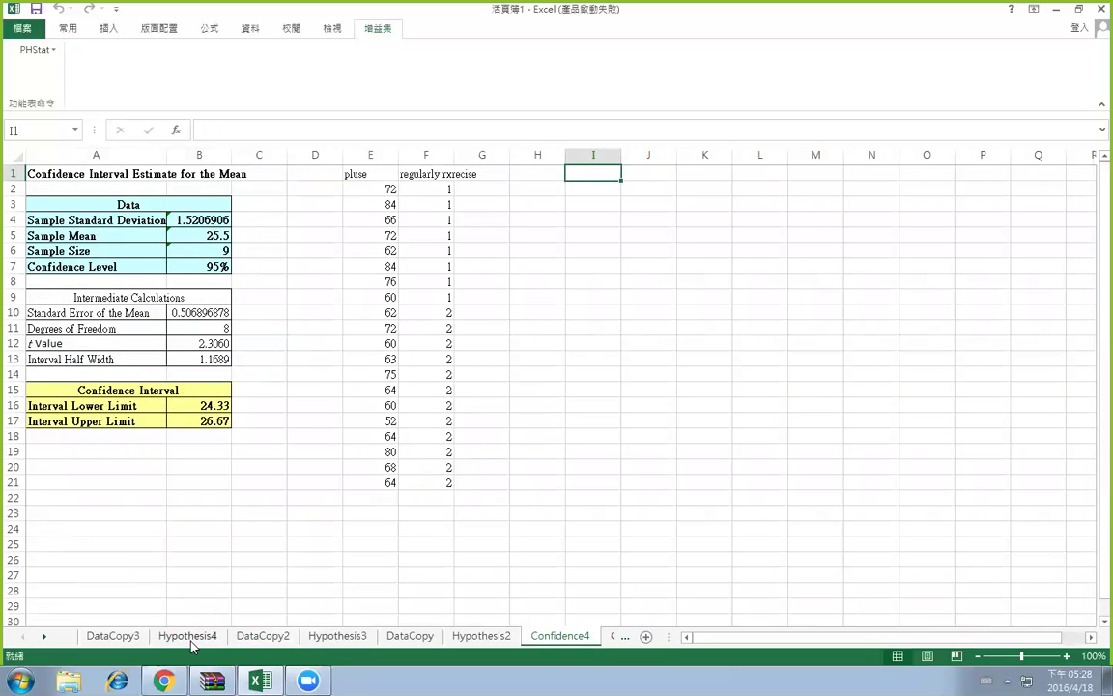
{"action": "left_click", "coordinate": [35, 56]}
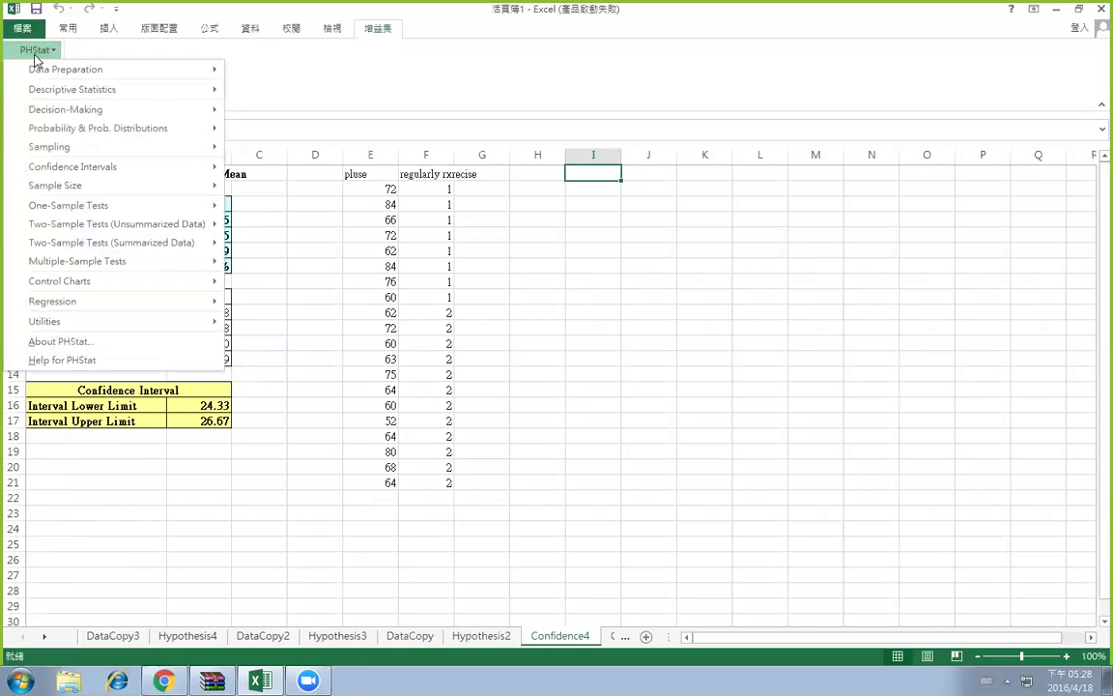
{"action": "mouse_move", "coordinate": [209, 224]}
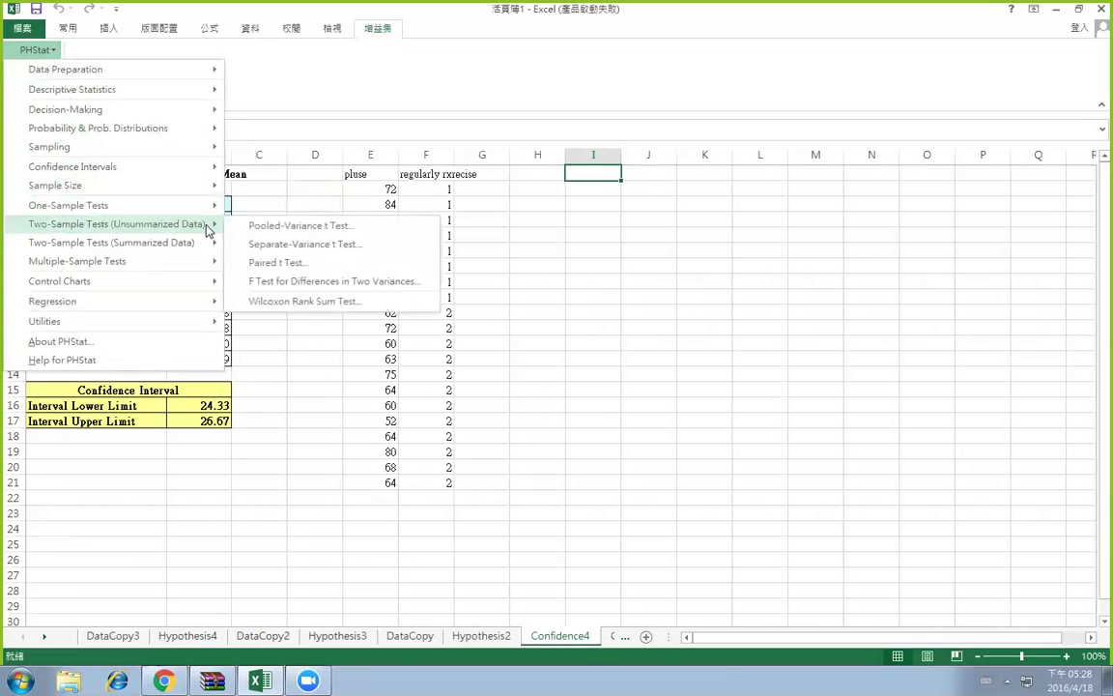
{"action": "left_click", "coordinate": [307, 245]}
{"action": "left_click_drag", "start_coordinate": [527, 221], "coordinate": [669, 200]}
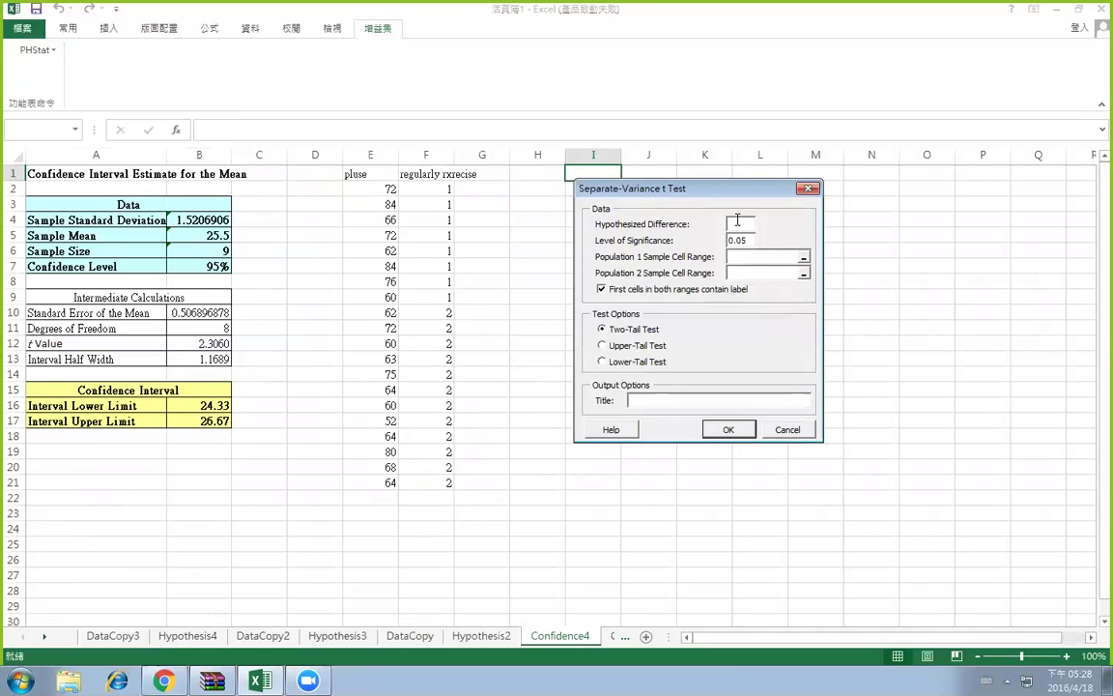
Set the population sample ranges to E2:E9 and E10:E21 and specify that their first cells contain no labels
{"action": "left_click", "coordinate": [803, 257]}
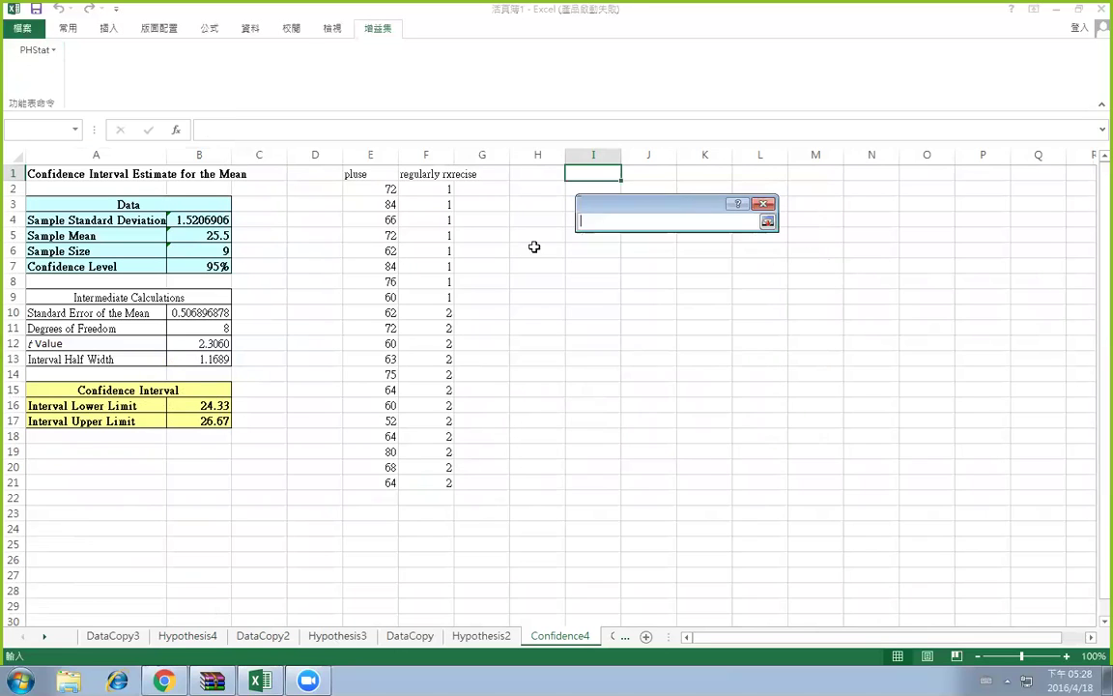
{"action": "left_click_drag", "start_coordinate": [387, 189], "coordinate": [395, 293]}
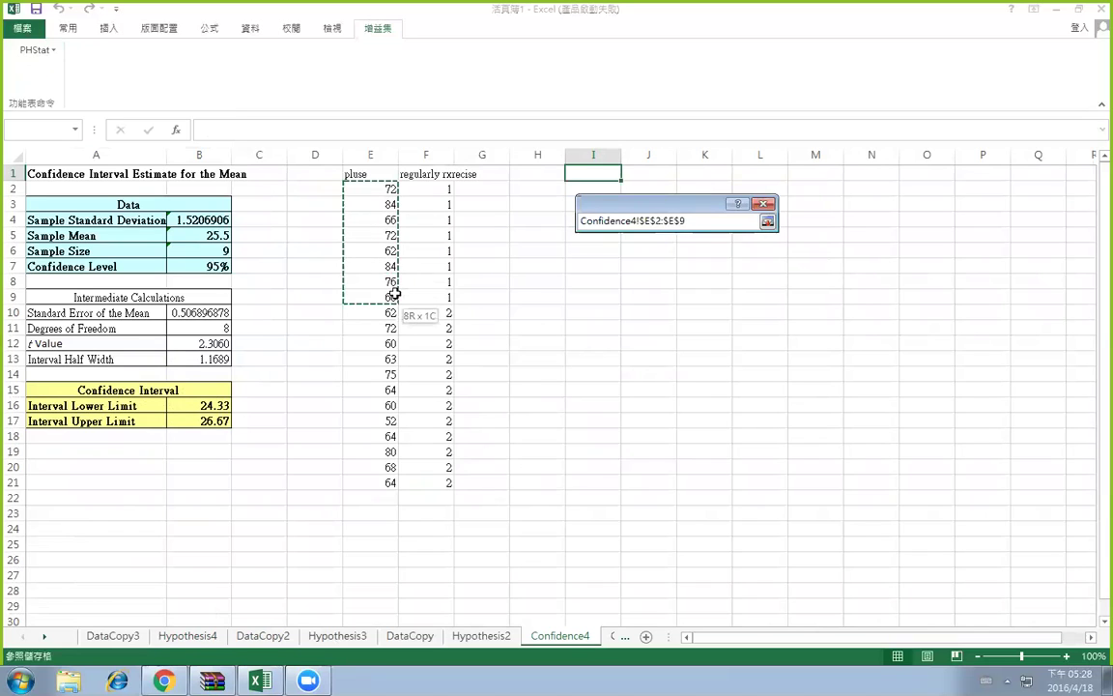
{"action": "left_click", "coordinate": [767, 221]}
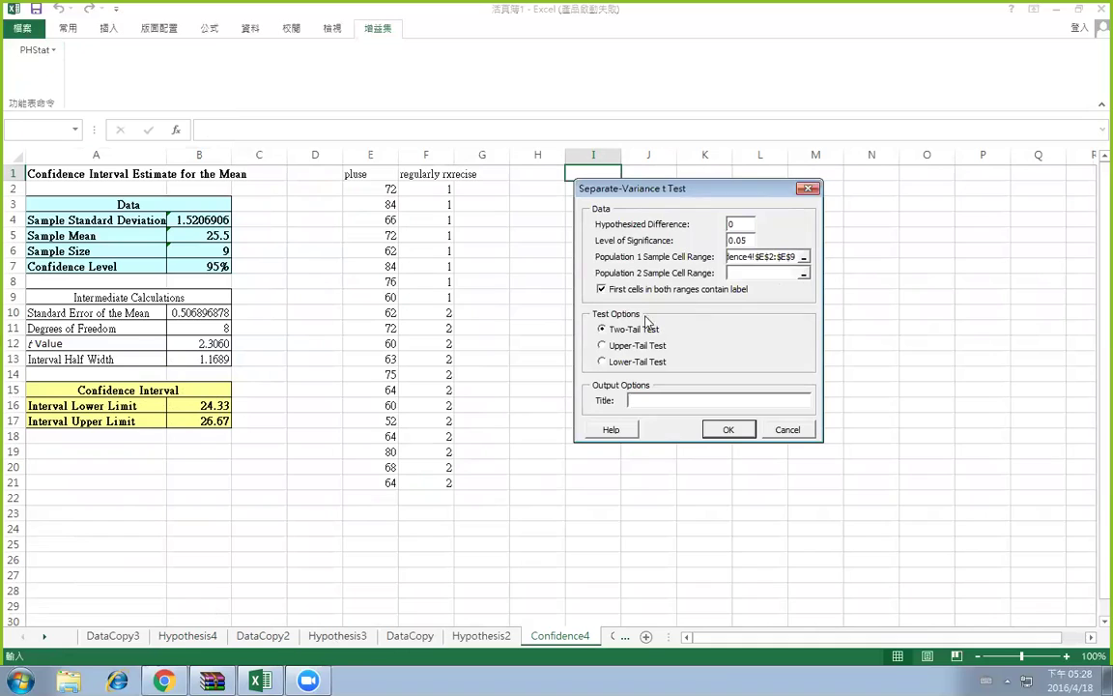
{"action": "left_click", "coordinate": [803, 275]}
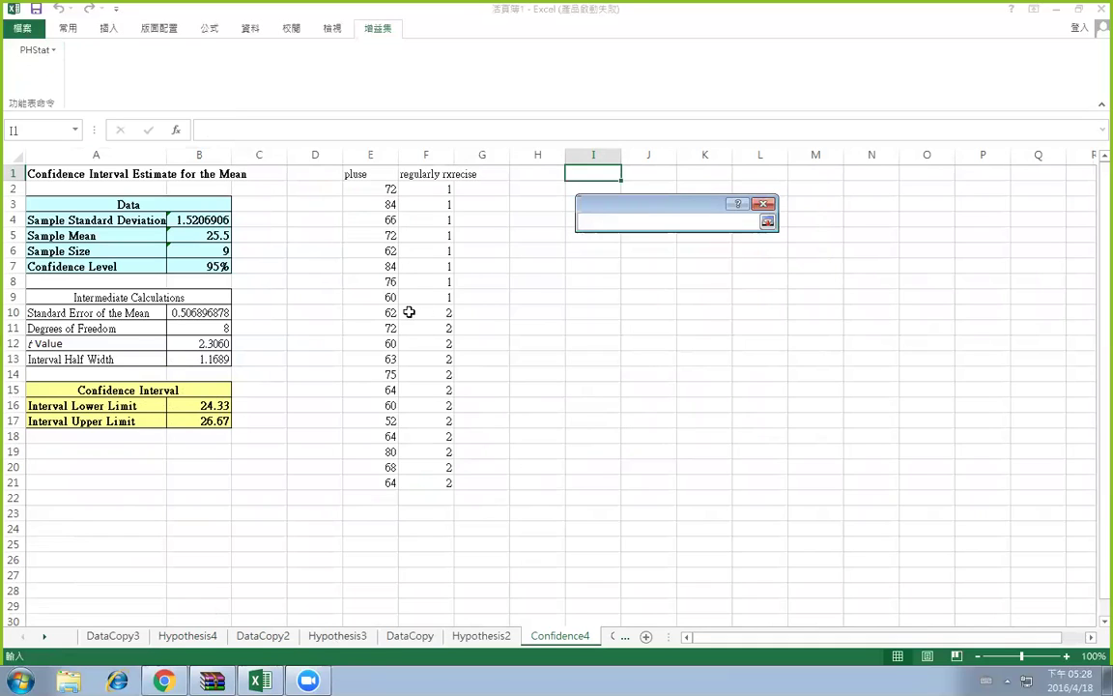
{"action": "left_click_drag", "start_coordinate": [390, 314], "coordinate": [393, 480]}
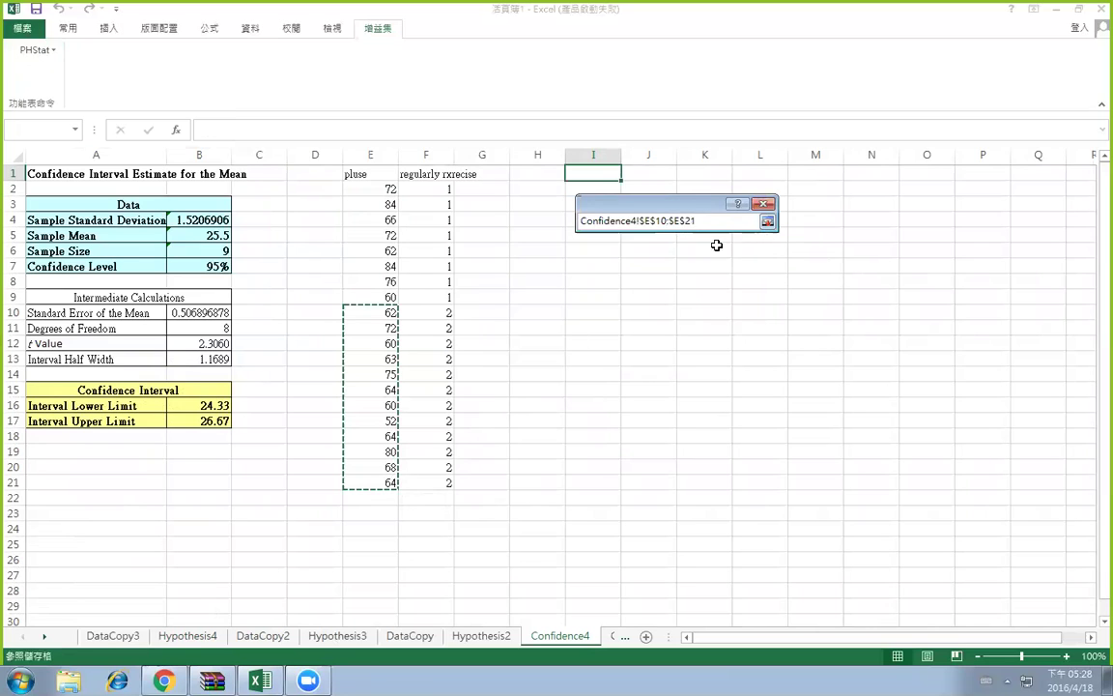
{"action": "left_click", "coordinate": [768, 222]}
Title the output "11.60 a" and run the two-tail separate-variance test
{"action": "left_click", "coordinate": [649, 398]}
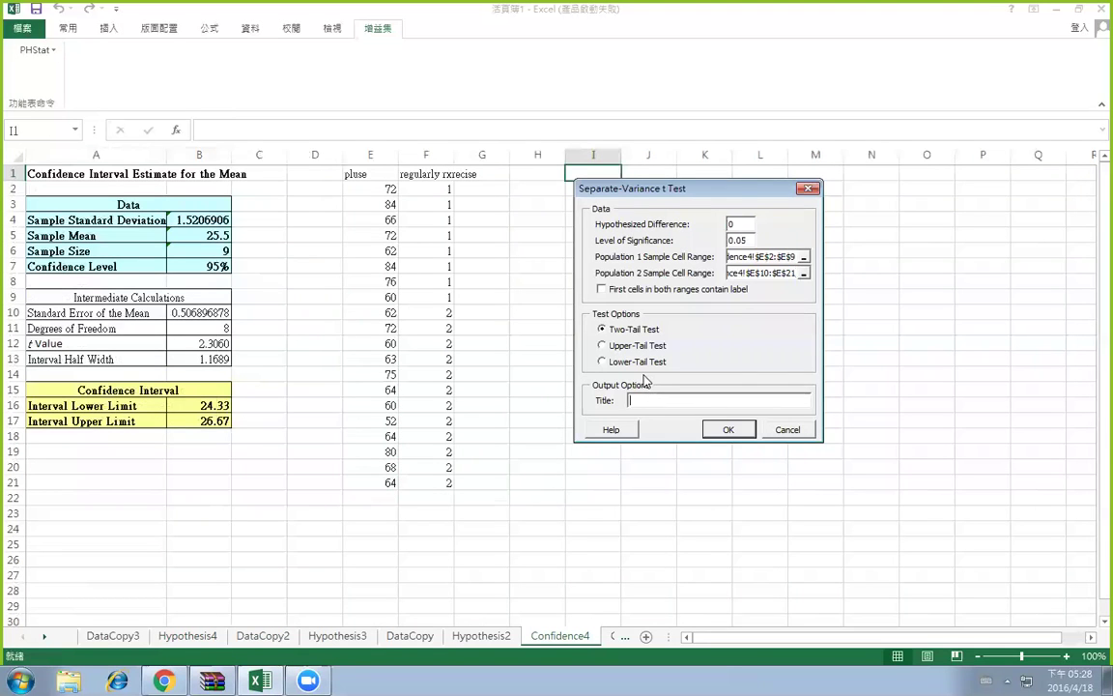
{"action": "type", "text": "11.60 a"}
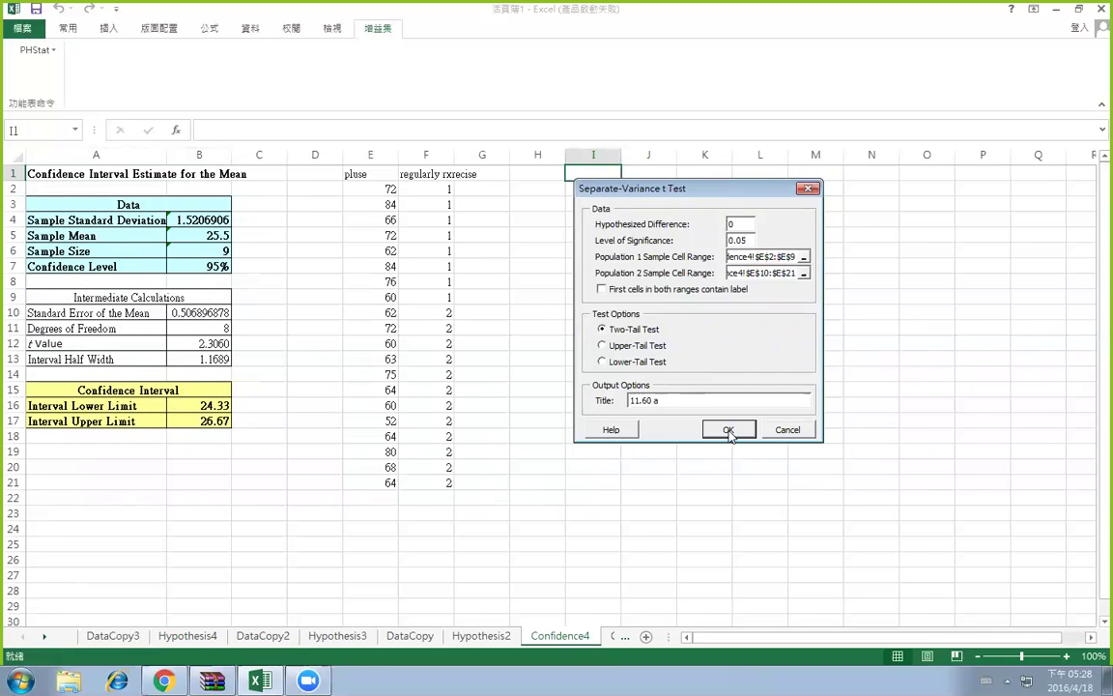
{"action": "left_click", "coordinate": [728, 431]}
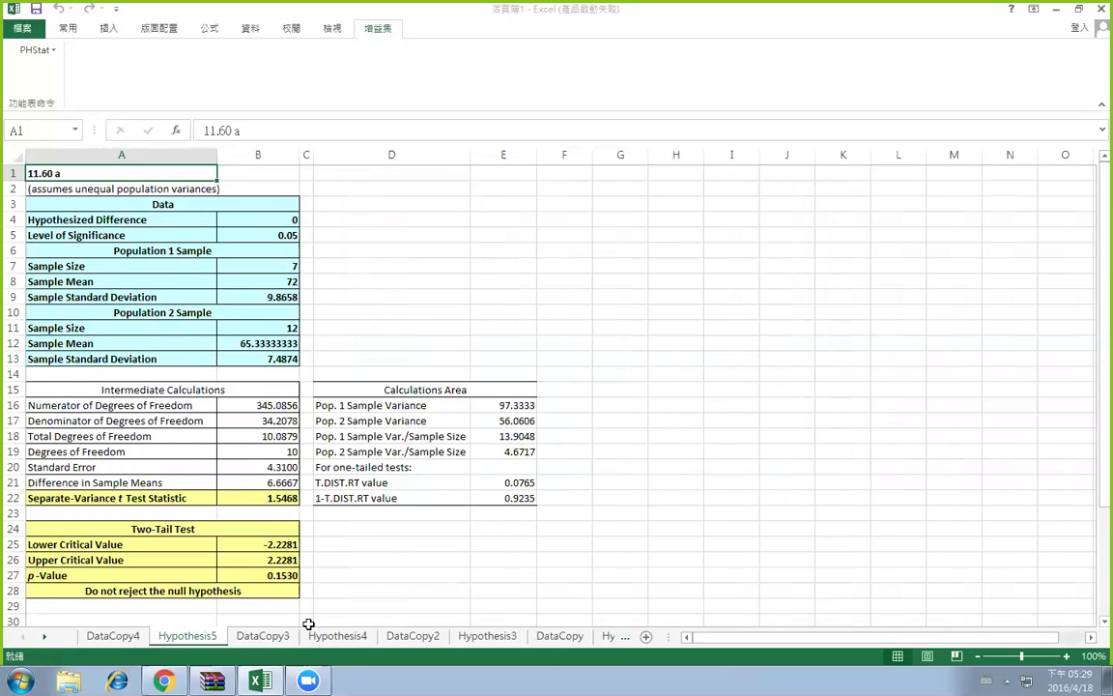
Review the Hypothesis and DataCopy sheets from the repeated tests, checking sample sizes against the copied data, and finish on Hypothesis5
{"action": "left_click", "coordinate": [110, 640]}
{"action": "left_click", "coordinate": [247, 637]}
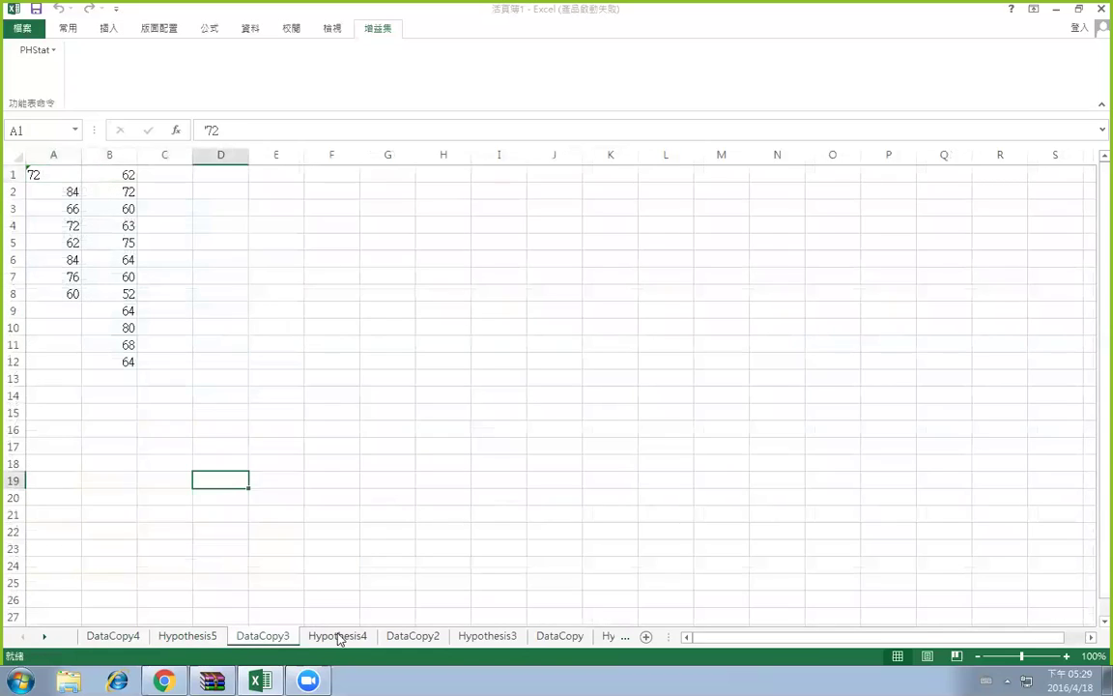
{"action": "left_click", "coordinate": [338, 638]}
{"action": "left_click", "coordinate": [413, 637]}
{"action": "left_click", "coordinate": [487, 638]}
{"action": "left_click", "coordinate": [559, 638]}
{"action": "left_click", "coordinate": [609, 638]}
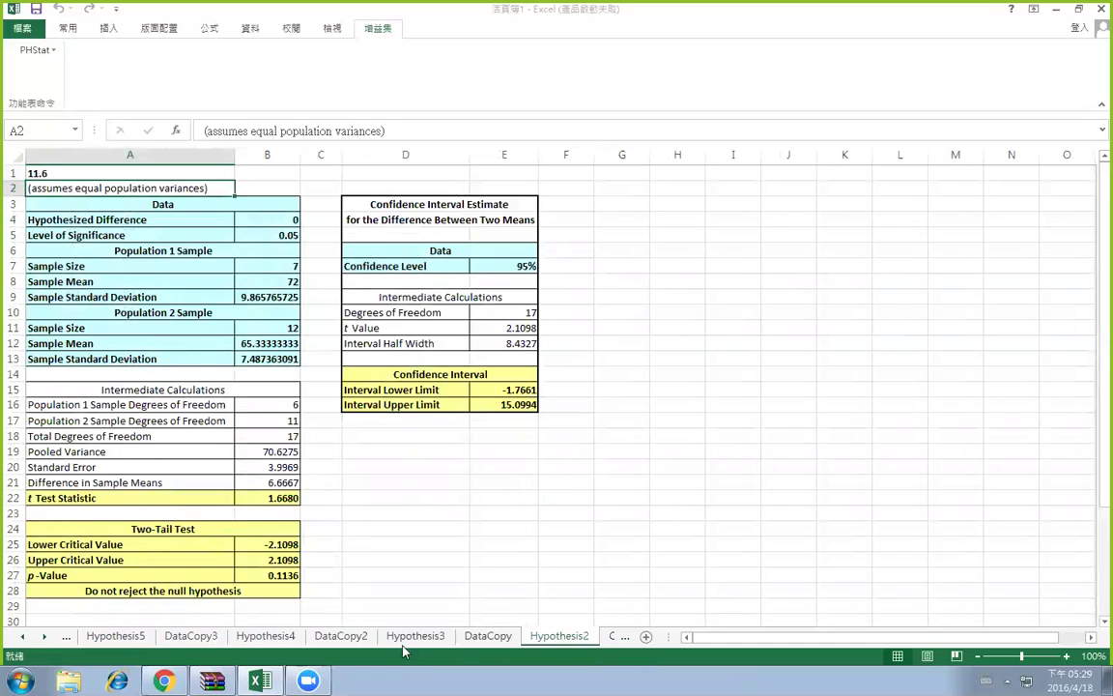
{"action": "left_click", "coordinate": [417, 638]}
{"action": "left_click", "coordinate": [341, 638]}
{"action": "left_click", "coordinate": [265, 638]}
{"action": "left_click", "coordinate": [191, 638]}
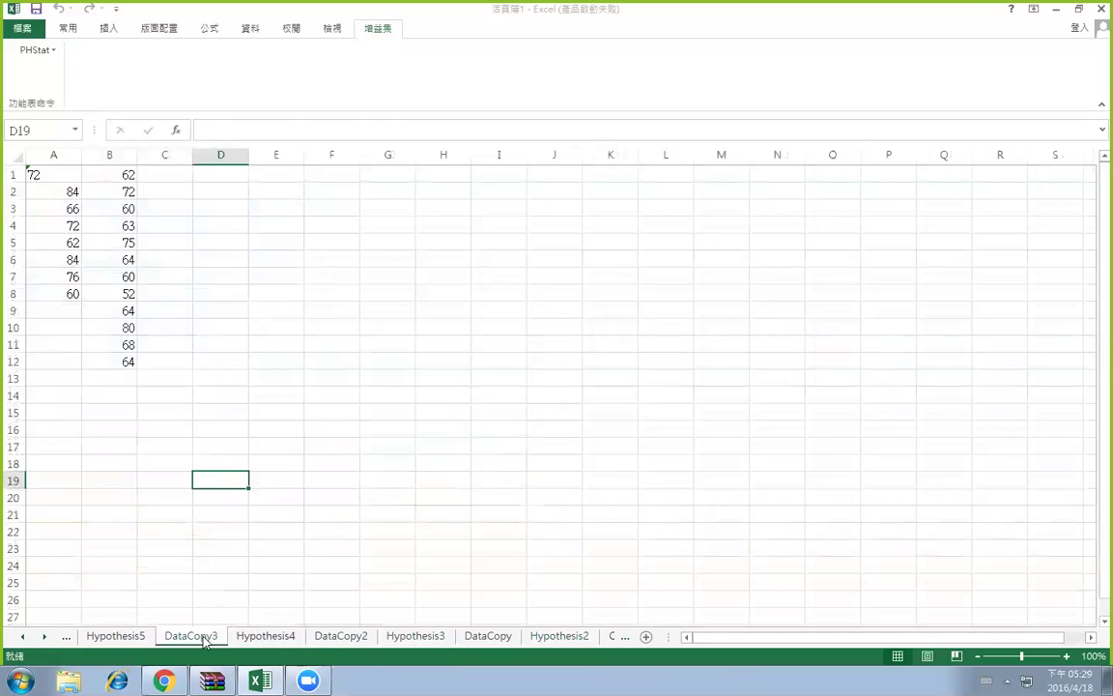
{"action": "left_click", "coordinate": [116, 638]}
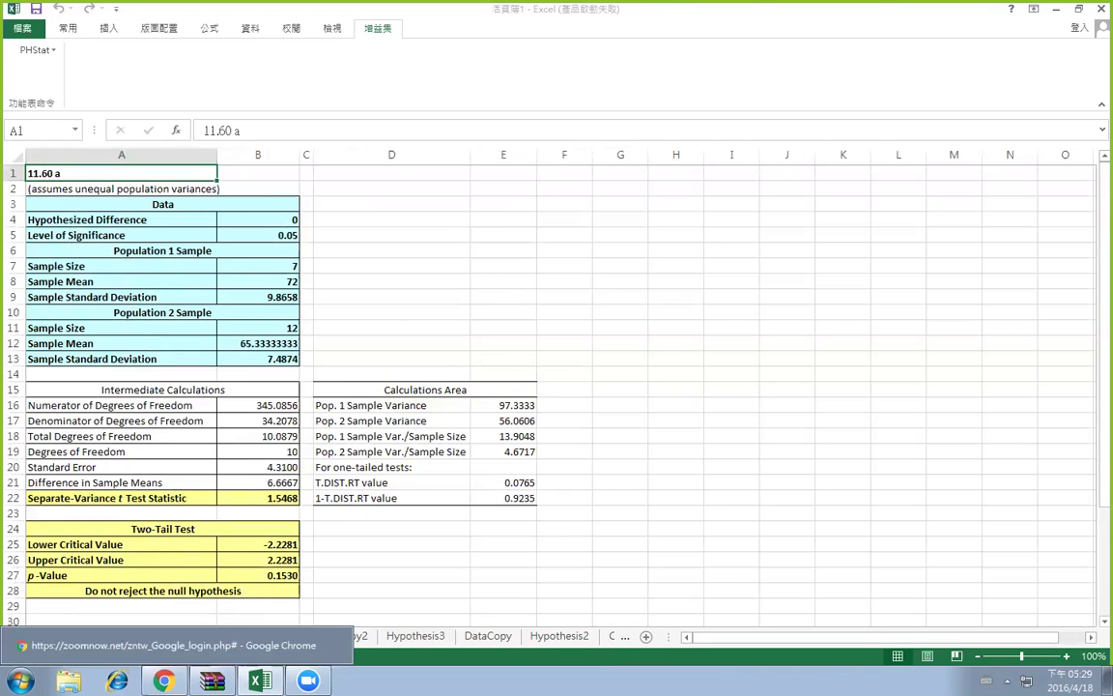
Go back to the Confidence4 sheet and start another unsummarized-data Separate-Variance t Test with a hypothesized difference of 0
{"action": "left_click", "coordinate": [363, 634]}
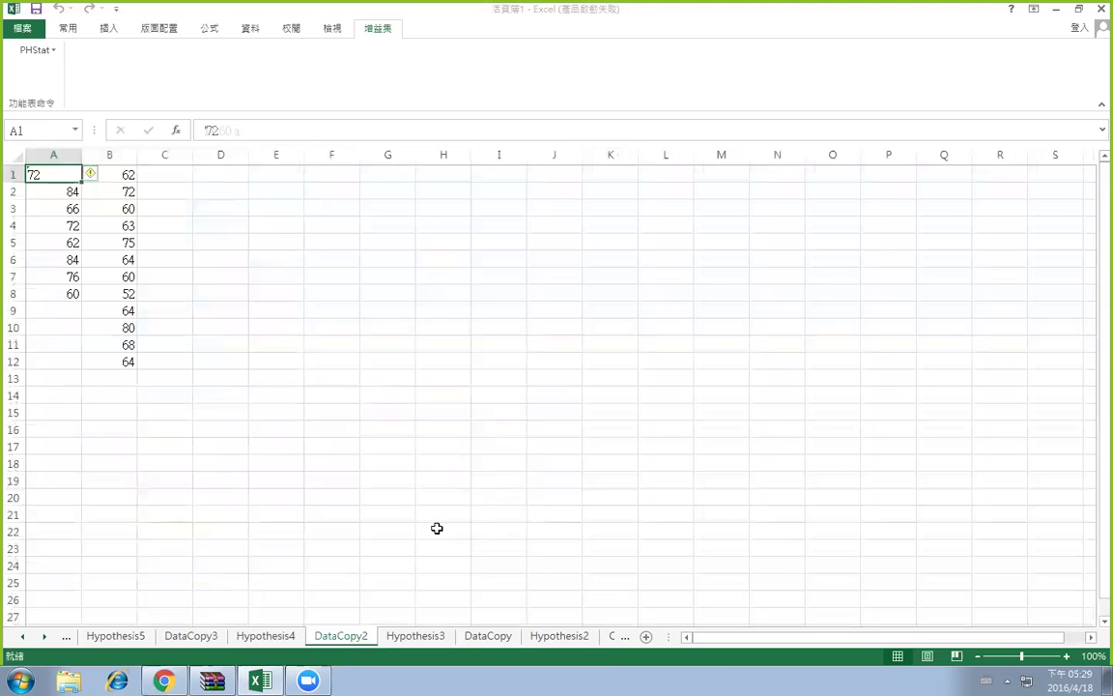
{"action": "left_click", "coordinate": [418, 635]}
{"action": "left_click", "coordinate": [504, 635]}
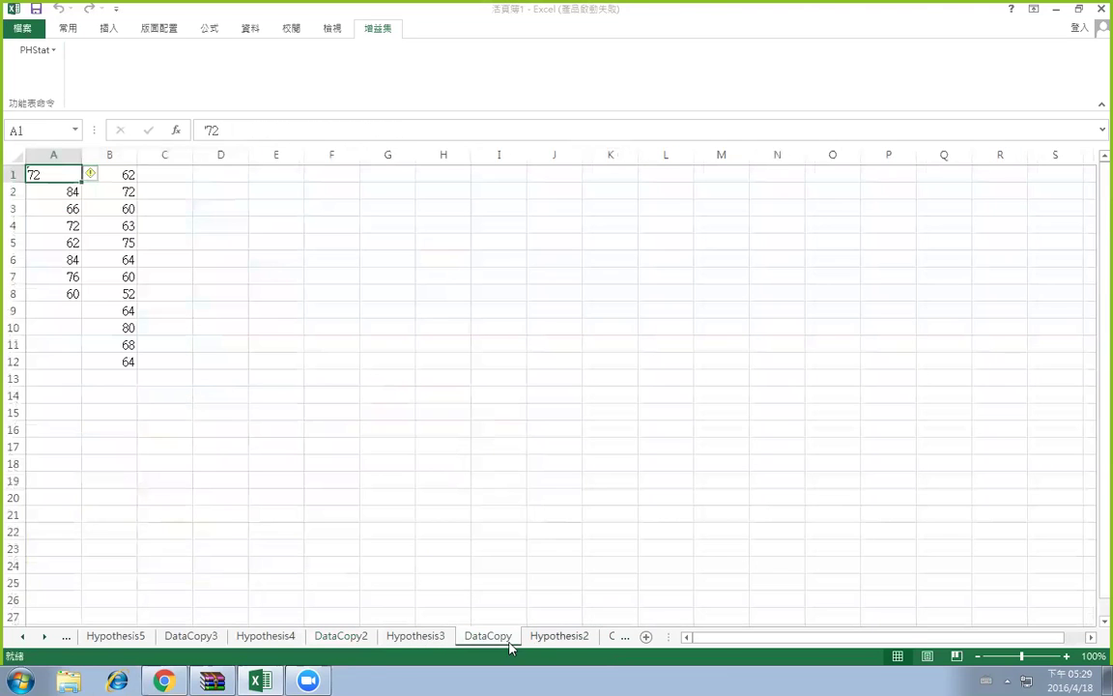
{"action": "left_click", "coordinate": [551, 636]}
{"action": "left_click", "coordinate": [617, 635]}
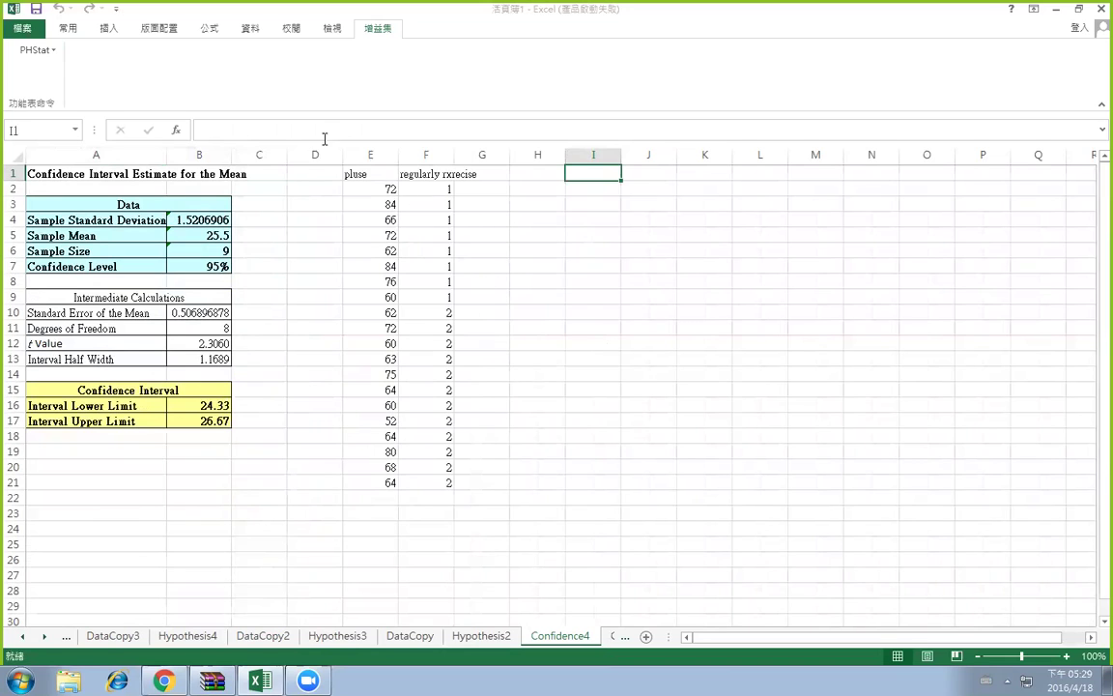
{"action": "left_click", "coordinate": [32, 47]}
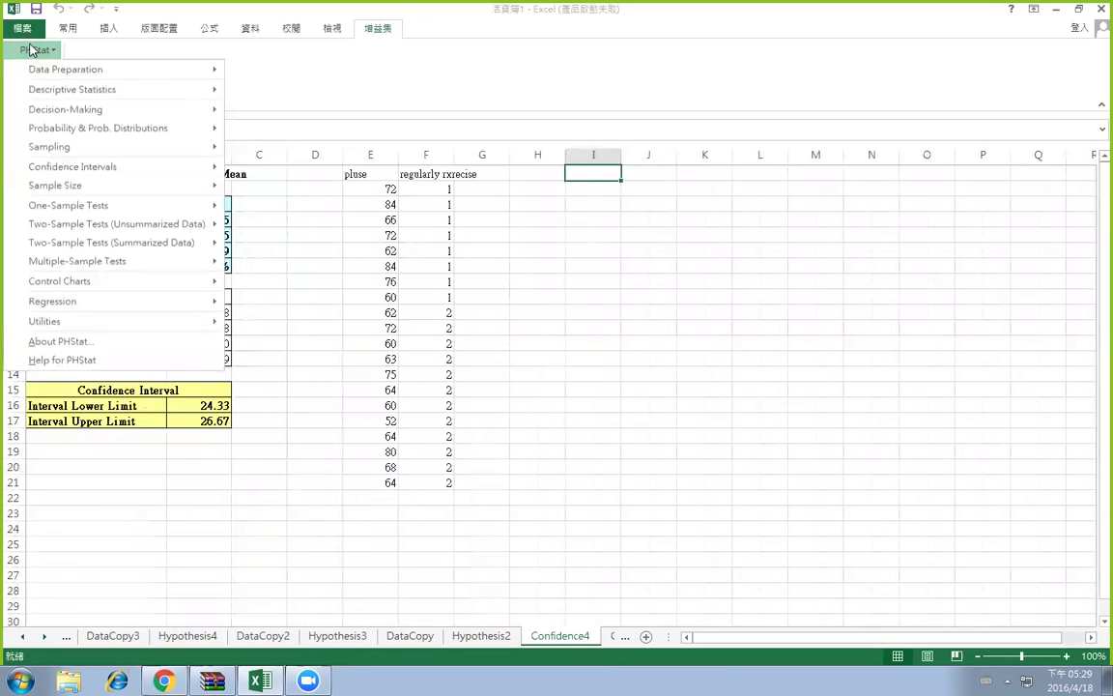
{"action": "mouse_move", "coordinate": [198, 250]}
{"action": "mouse_move", "coordinate": [199, 223]}
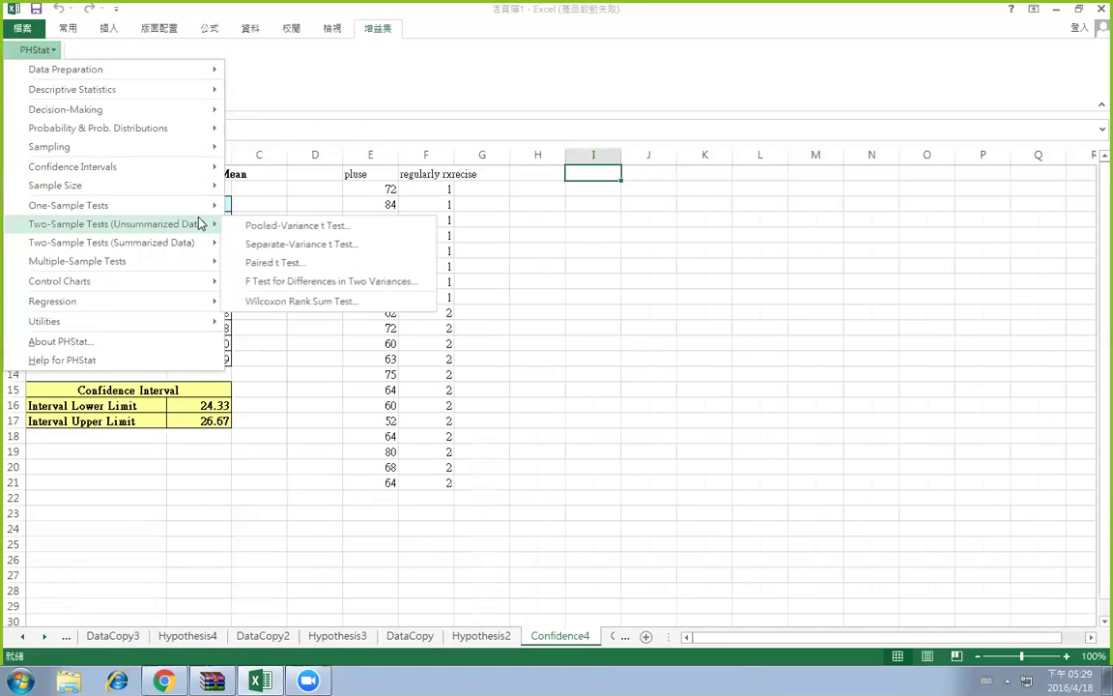
{"action": "left_click", "coordinate": [302, 246]}
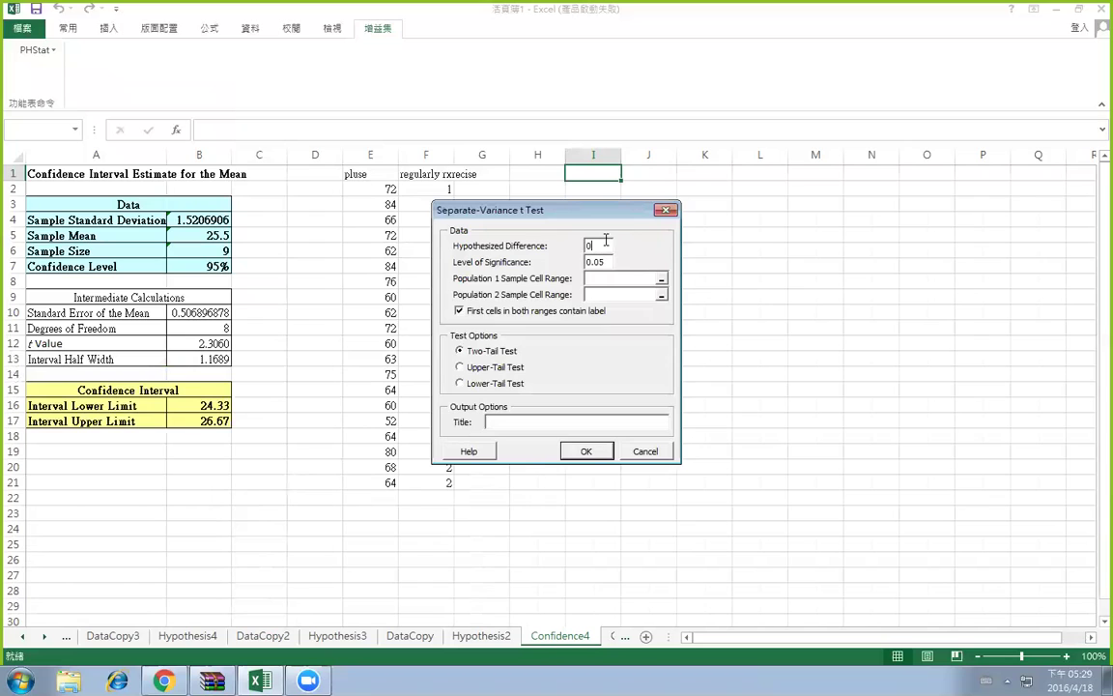
Set the sample ranges to E2:E9 and E10:E21 without first-cell labels and run the two-tail test with no title
{"action": "left_click", "coordinate": [661, 278]}
{"action": "left_click_drag", "start_coordinate": [389, 189], "coordinate": [393, 300]}
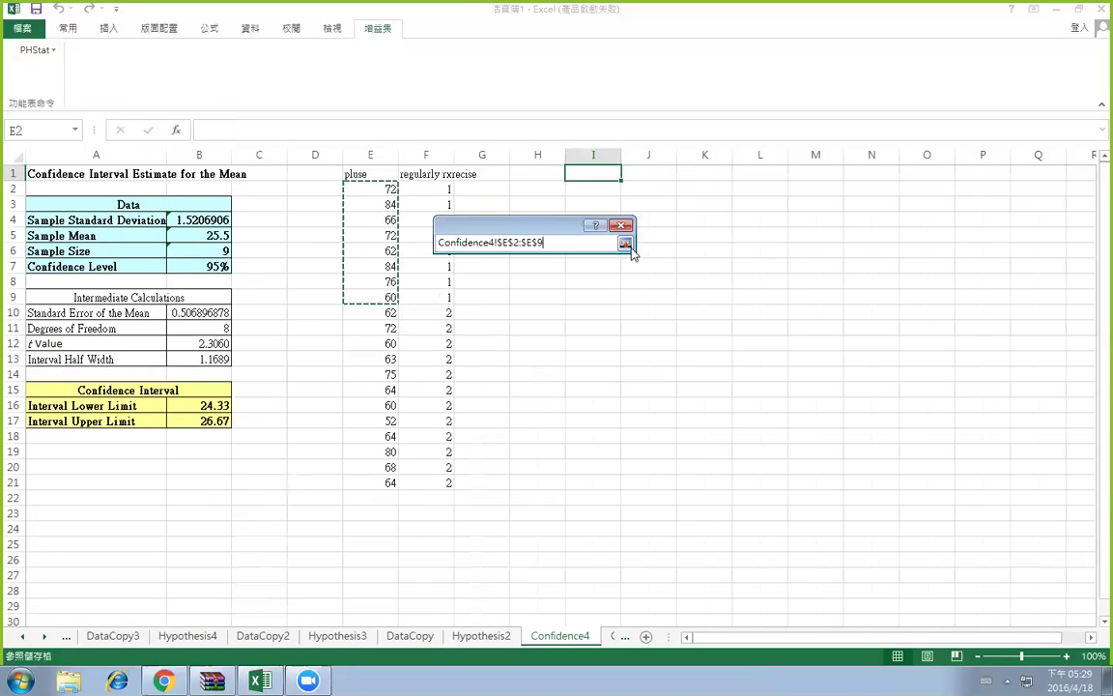
{"action": "key", "text": "Return"}
{"action": "left_click", "coordinate": [656, 298]}
{"action": "left_click_drag", "start_coordinate": [390, 313], "coordinate": [393, 475]}
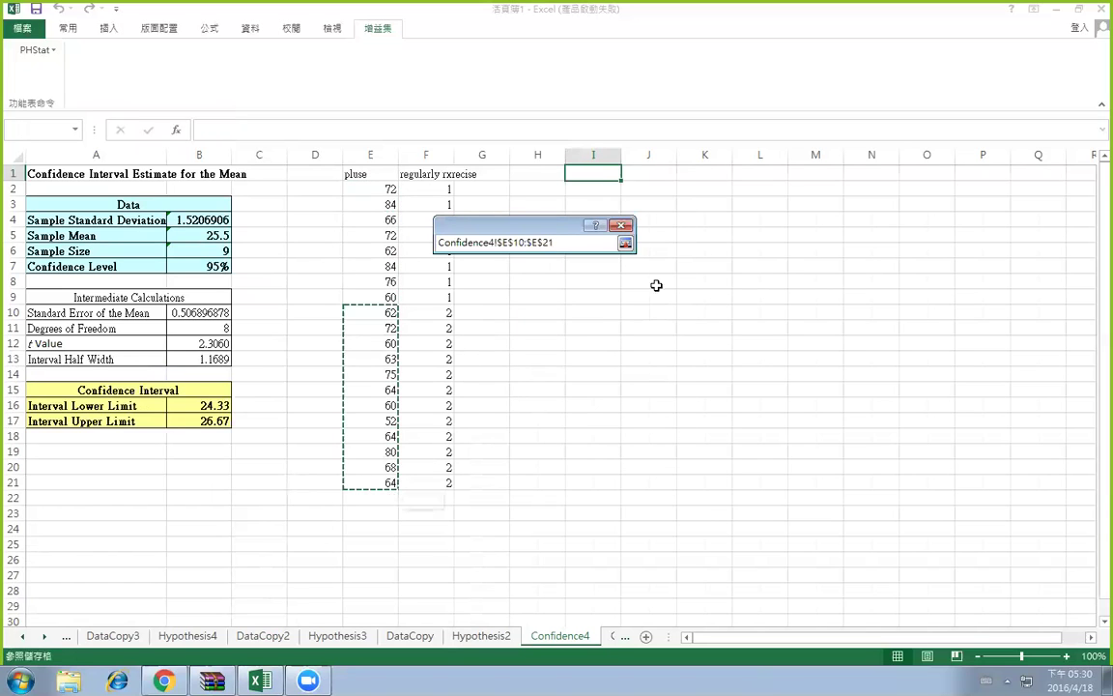
{"action": "left_click", "coordinate": [625, 242]}
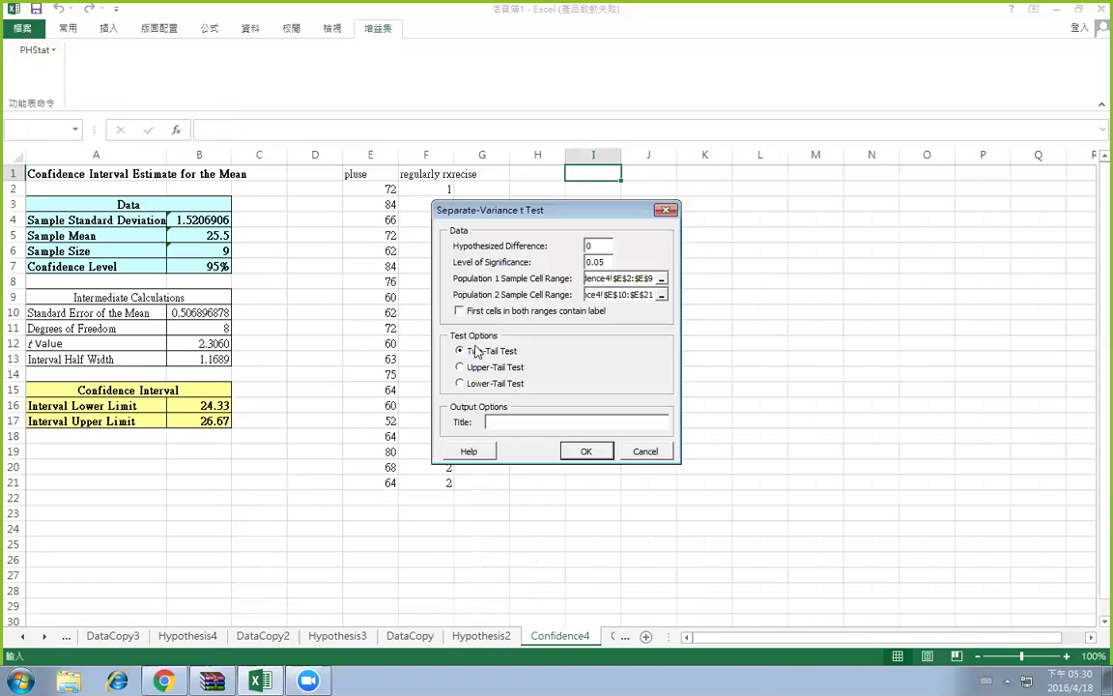
{"action": "left_click", "coordinate": [587, 451]}
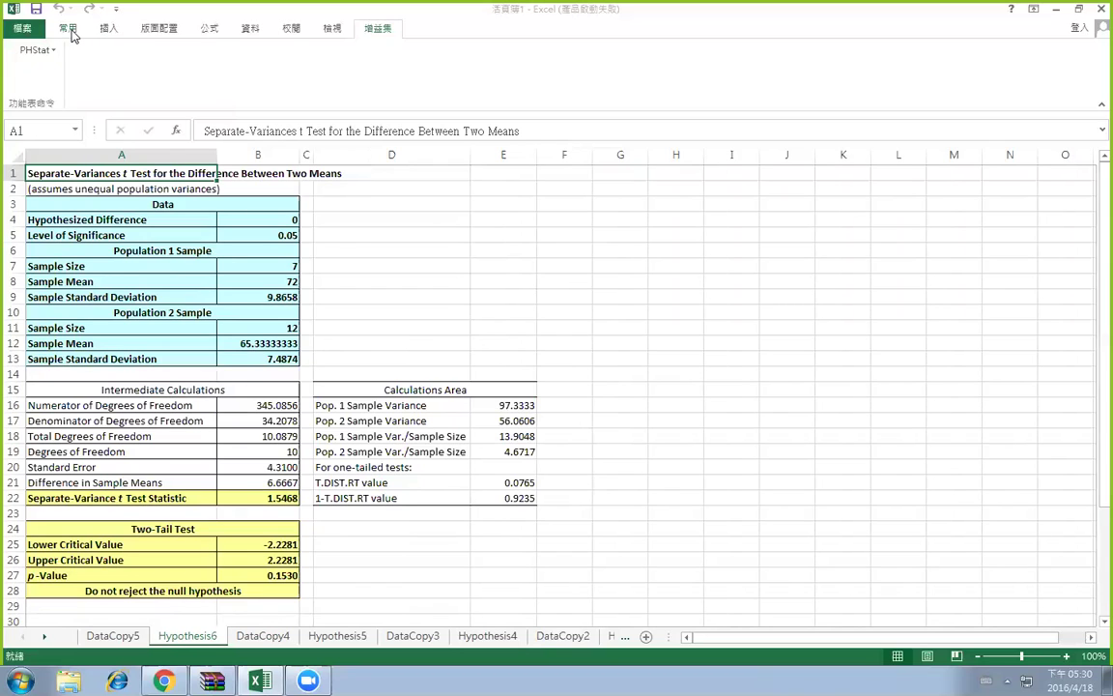
Compare the new Hypothesis6 results and DataCopy5 data with the earlier separate-variance results and copied-data sheets
{"action": "left_click", "coordinate": [262, 636]}
{"action": "left_click", "coordinate": [337, 636]}
{"action": "left_click", "coordinate": [416, 638]}
{"action": "left_click", "coordinate": [117, 637]}
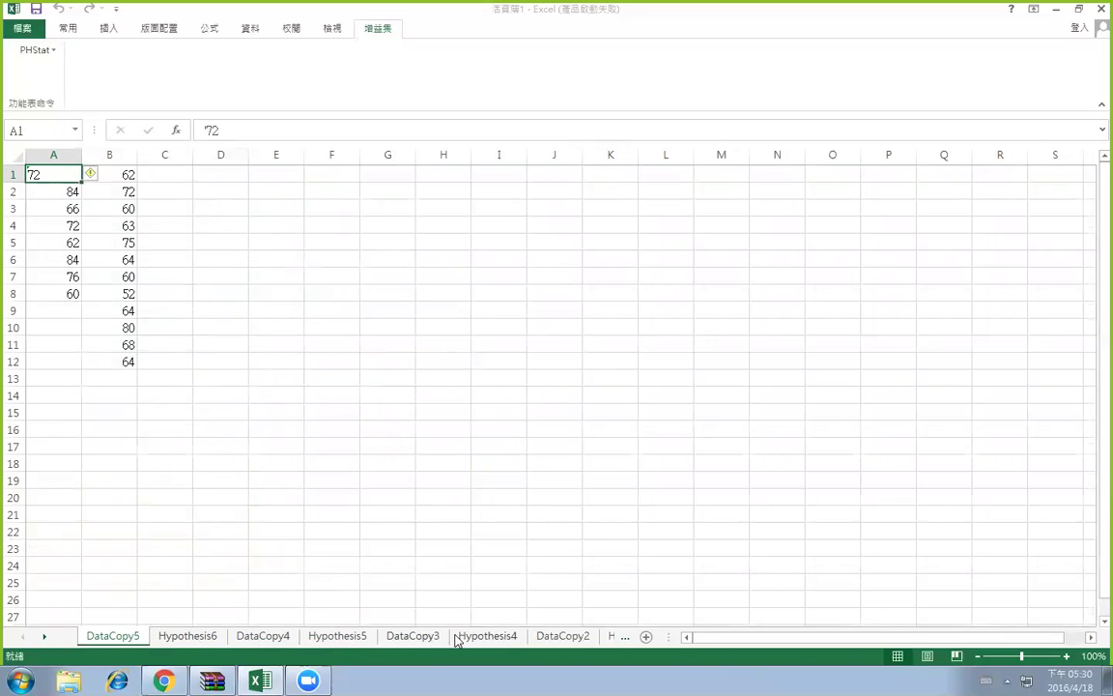
{"action": "left_click", "coordinate": [193, 635]}
{"action": "left_click", "coordinate": [267, 636]}
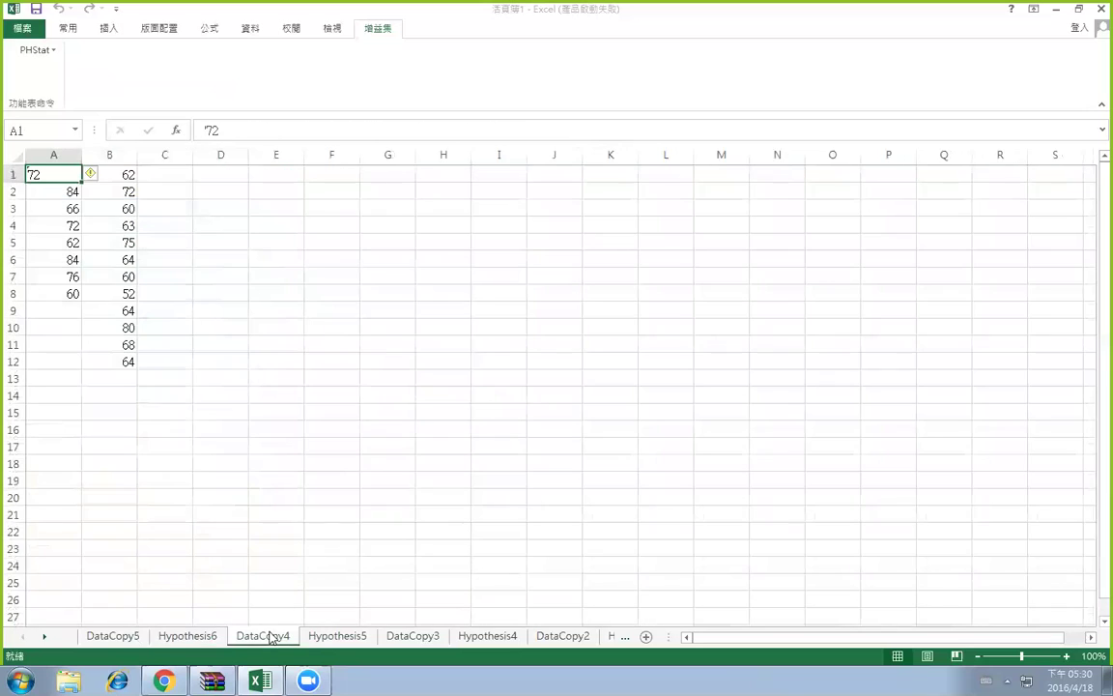
{"action": "left_click", "coordinate": [338, 636]}
{"action": "left_click", "coordinate": [413, 635]}
{"action": "left_click", "coordinate": [488, 636]}
{"action": "left_click", "coordinate": [561, 636]}
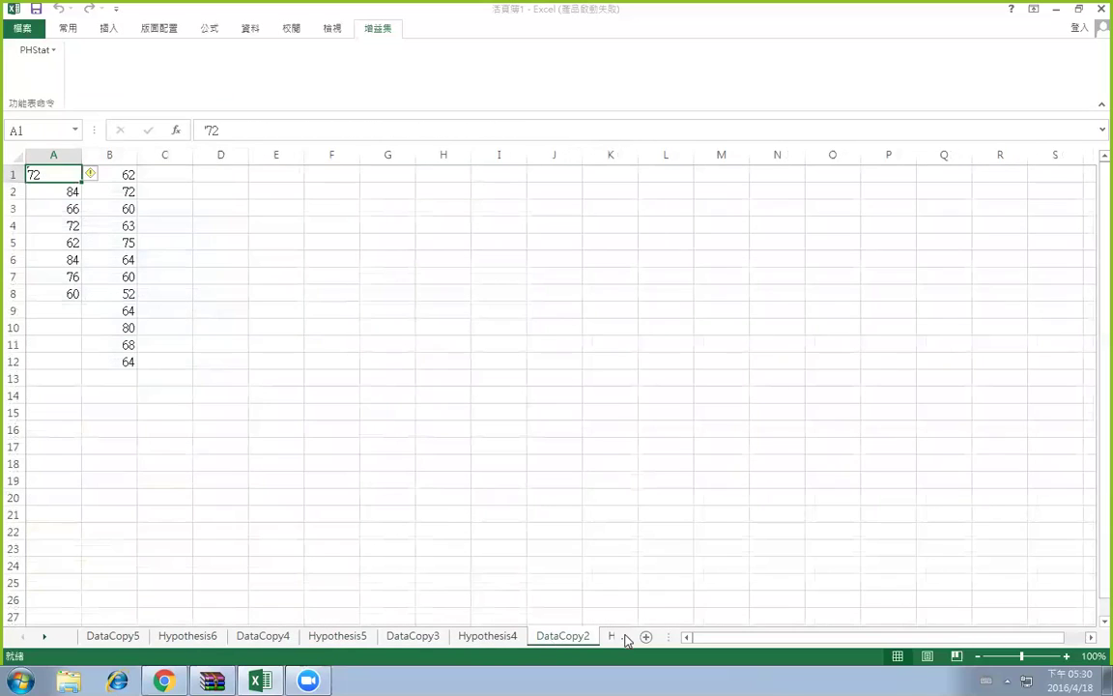
From the Confidence4 sheet, start a Separate-Variance t Test on the unsummarized pulse data with a hypothesized difference of 0
{"action": "left_click", "coordinate": [609, 637]}
{"action": "left_click", "coordinate": [609, 637]}
{"action": "left_click", "coordinate": [609, 636]}
{"action": "left_click", "coordinate": [608, 636]}
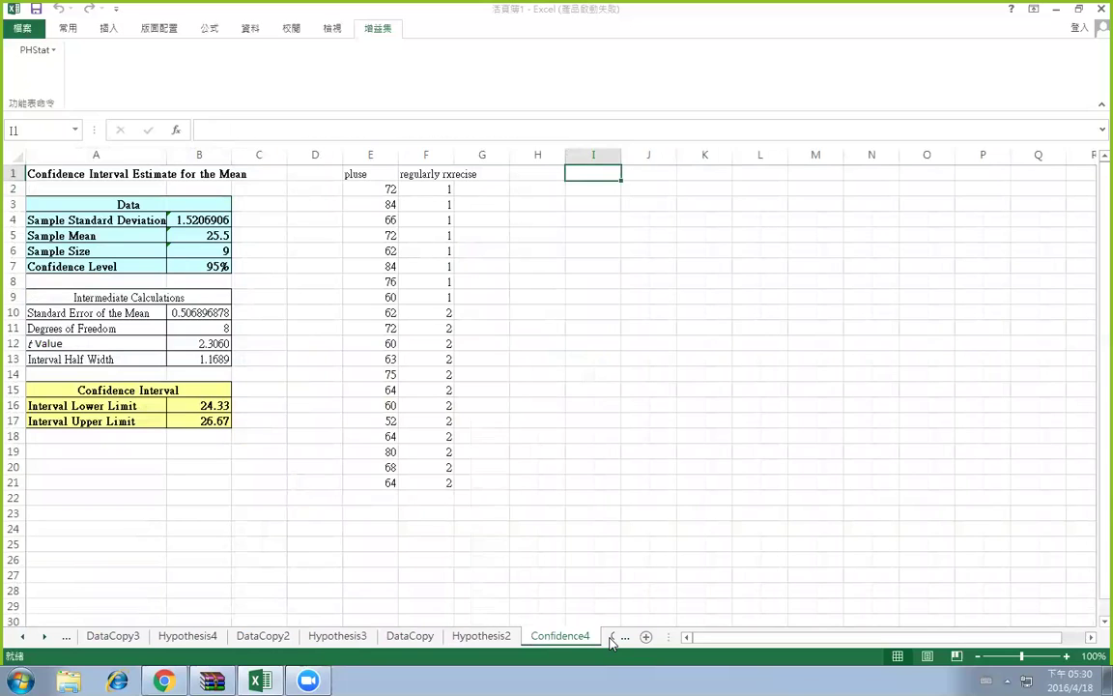
{"action": "left_click", "coordinate": [46, 50]}
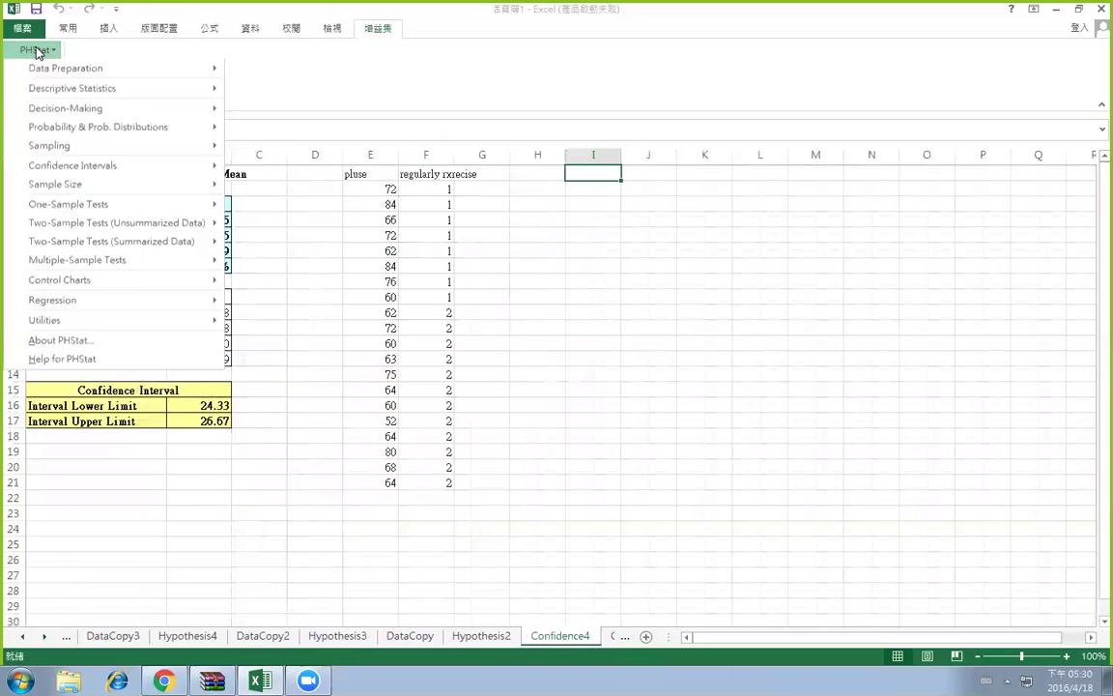
{"action": "mouse_move", "coordinate": [206, 223]}
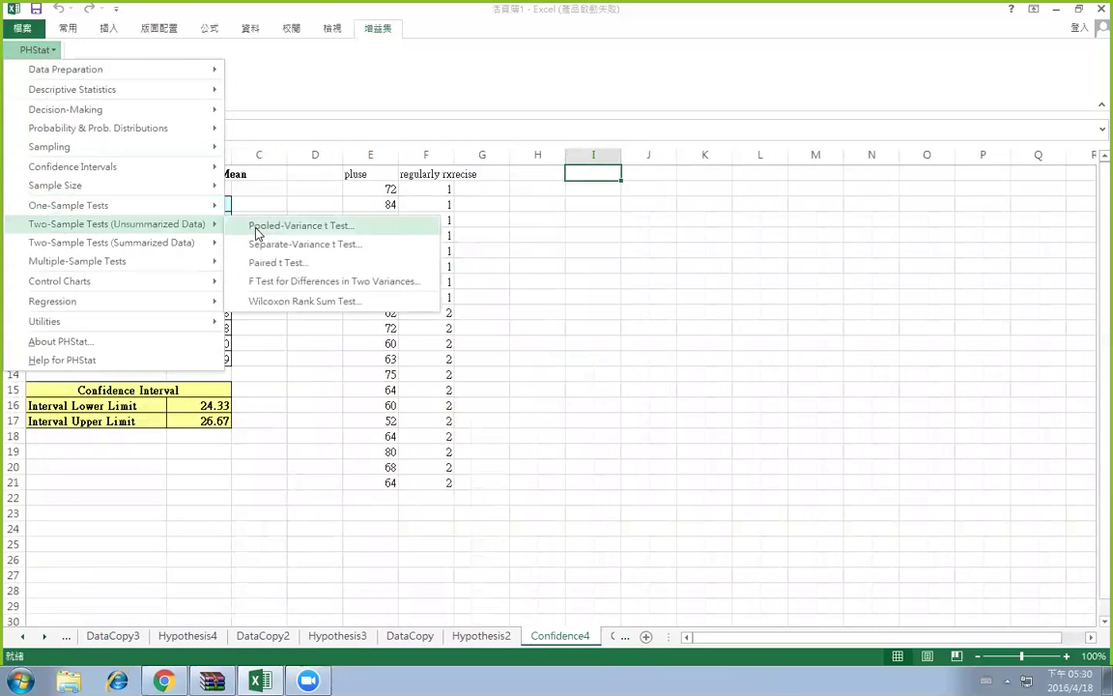
{"action": "left_click", "coordinate": [263, 247]}
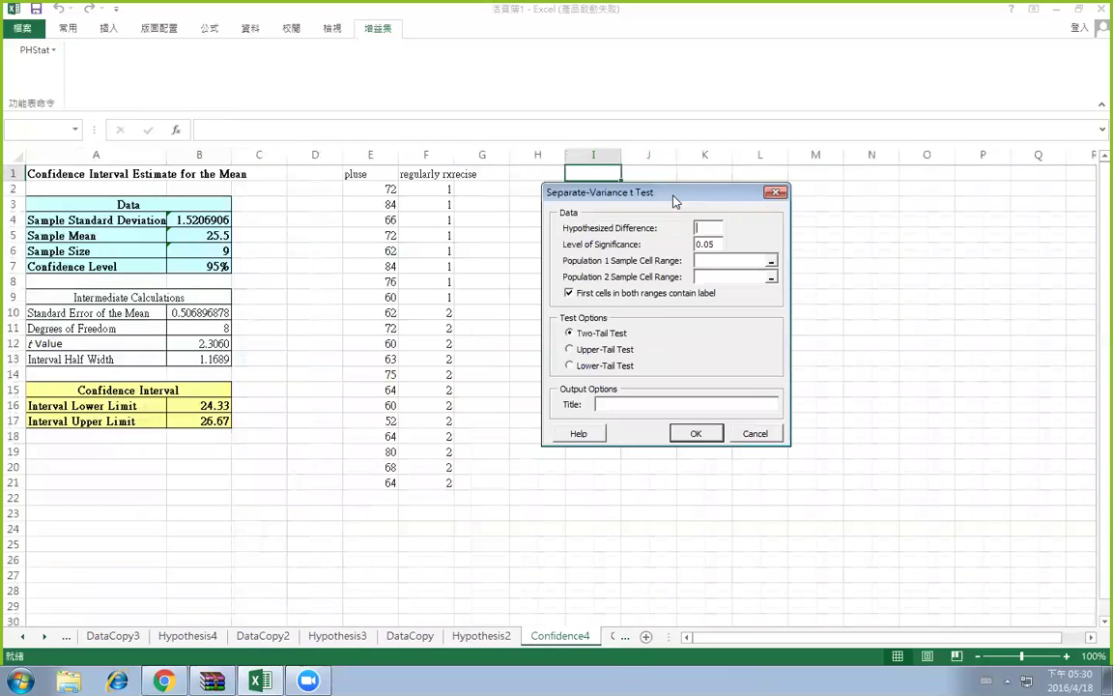
{"action": "type", "text": "0"}
Set the sample ranges to E1:E9 and E10:E21, keep the first cells as labels, and run the two-tail test
{"action": "left_click", "coordinate": [770, 261]}
{"action": "left_click_drag", "start_coordinate": [360, 175], "coordinate": [381, 294]}
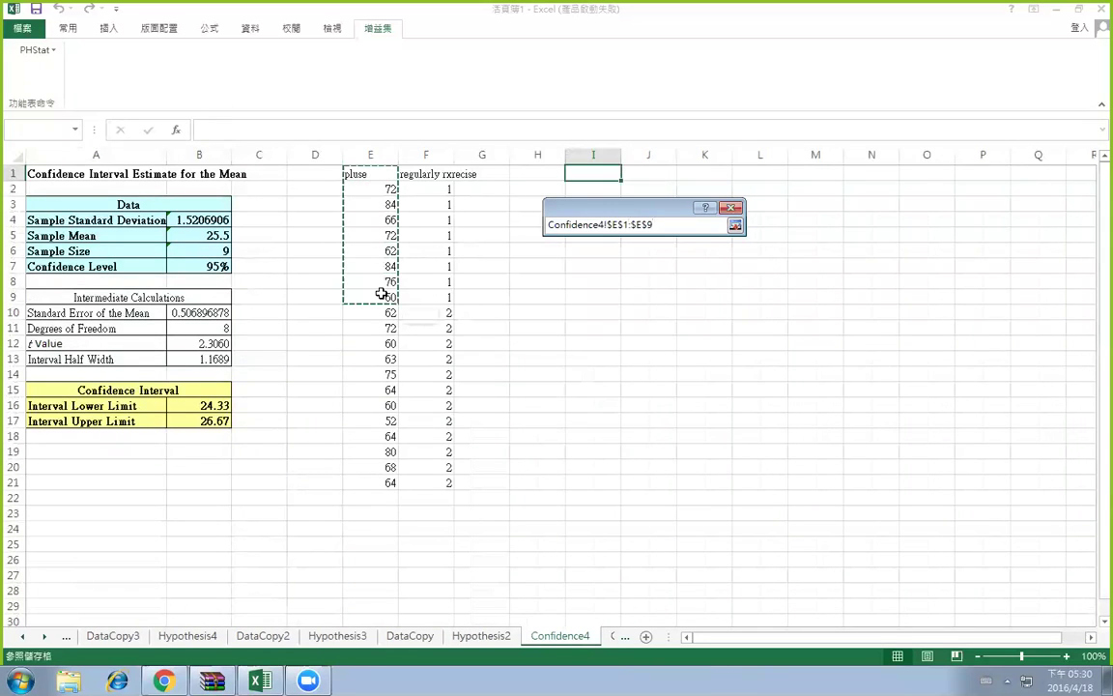
{"action": "left_click", "coordinate": [735, 224]}
{"action": "left_click", "coordinate": [766, 277]}
{"action": "left_click_drag", "start_coordinate": [370, 313], "coordinate": [361, 481]}
{"action": "left_click", "coordinate": [736, 224]}
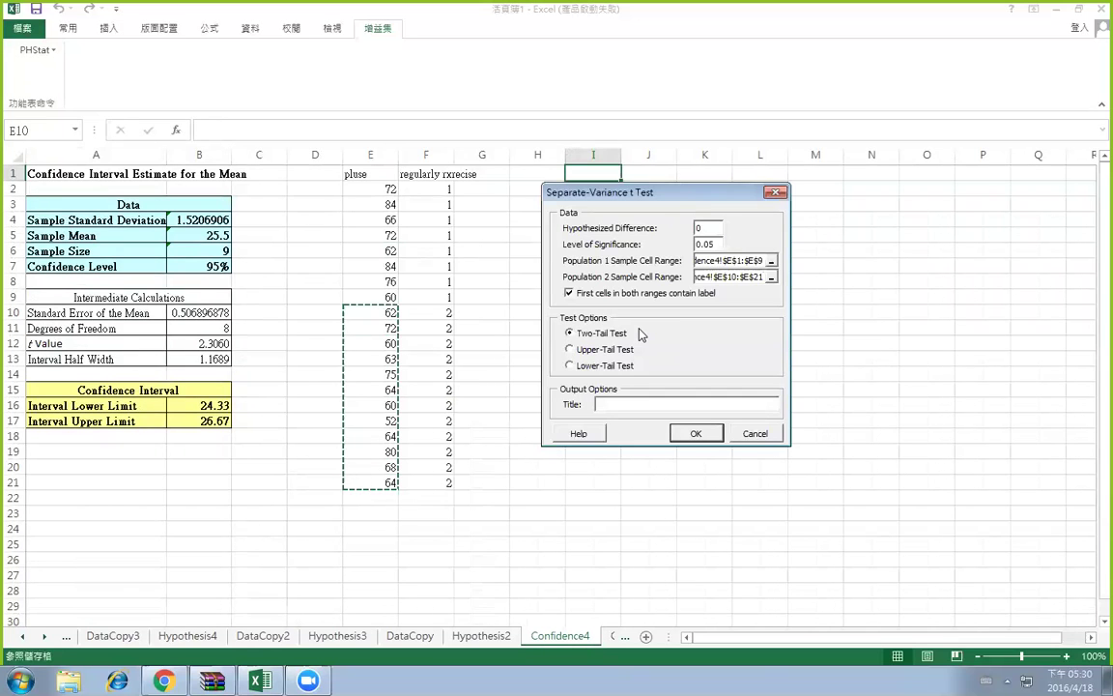
{"action": "left_click", "coordinate": [696, 433]}
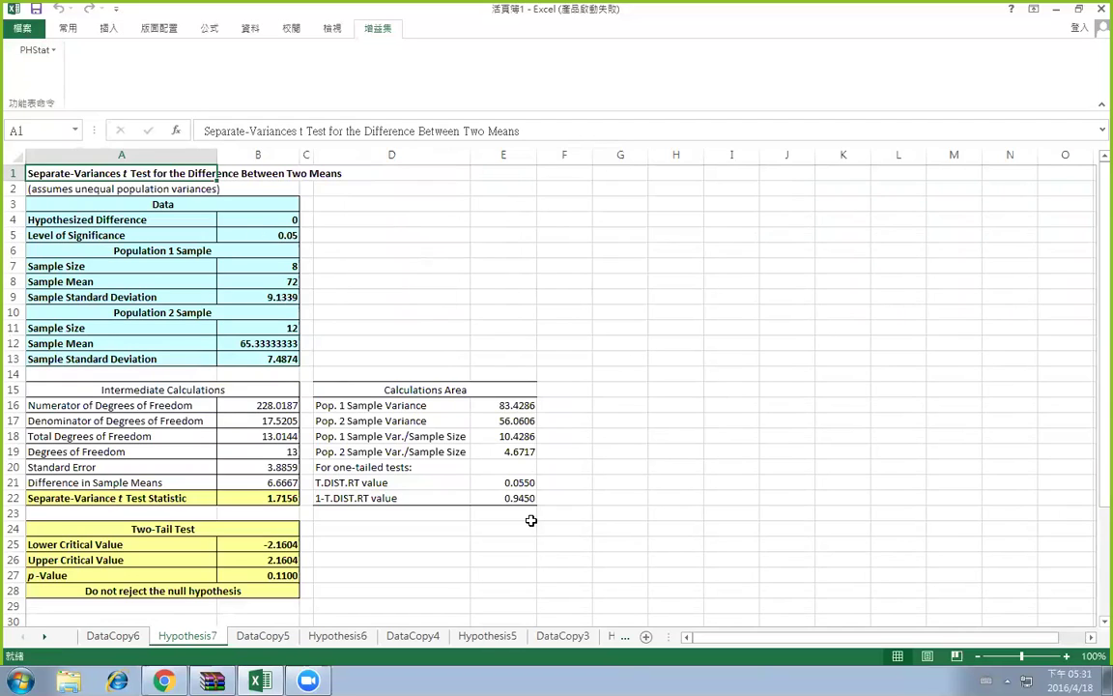
Open the earlier Hypothesis4 results sheet
{"action": "left_click", "coordinate": [609, 636]}
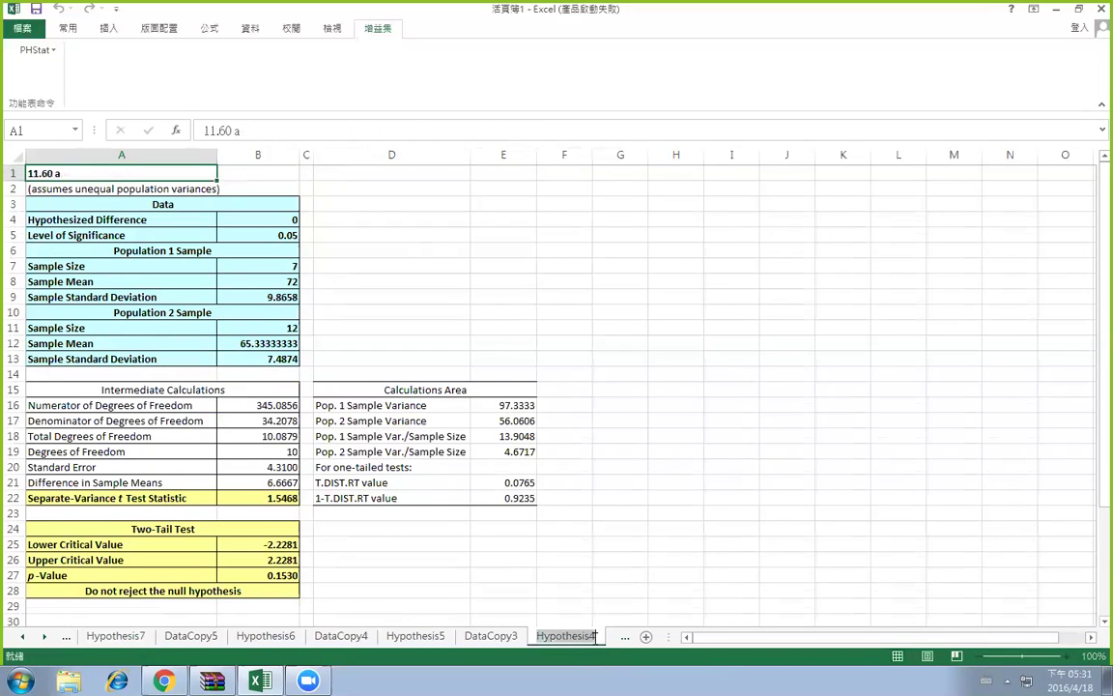
Look through the result worksheets for the raw pulse data and examine the first exercise group's values on the Confidence4 sheet
{"action": "left_click", "coordinate": [45, 637]}
{"action": "left_click", "coordinate": [45, 637]}
{"action": "left_click", "coordinate": [490, 636]}
{"action": "left_click", "coordinate": [565, 636]}
{"action": "left_click", "coordinate": [45, 637]}
{"action": "left_click", "coordinate": [45, 636]}
{"action": "left_click", "coordinate": [481, 635]}
{"action": "left_click", "coordinate": [410, 636]}
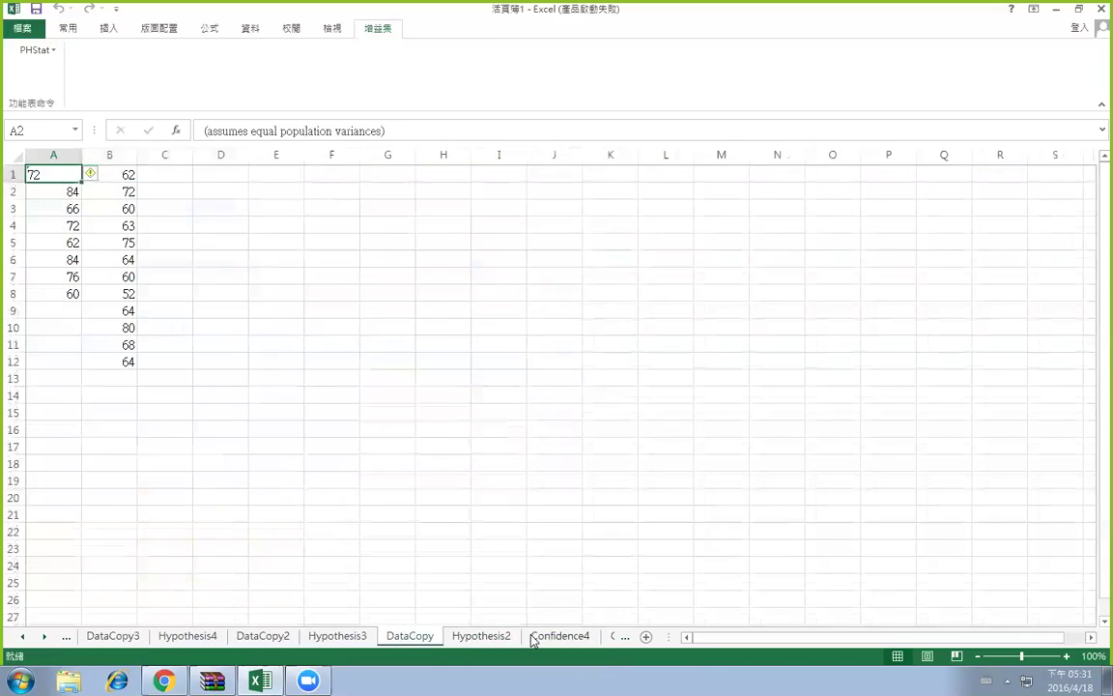
{"action": "left_click", "coordinate": [555, 636]}
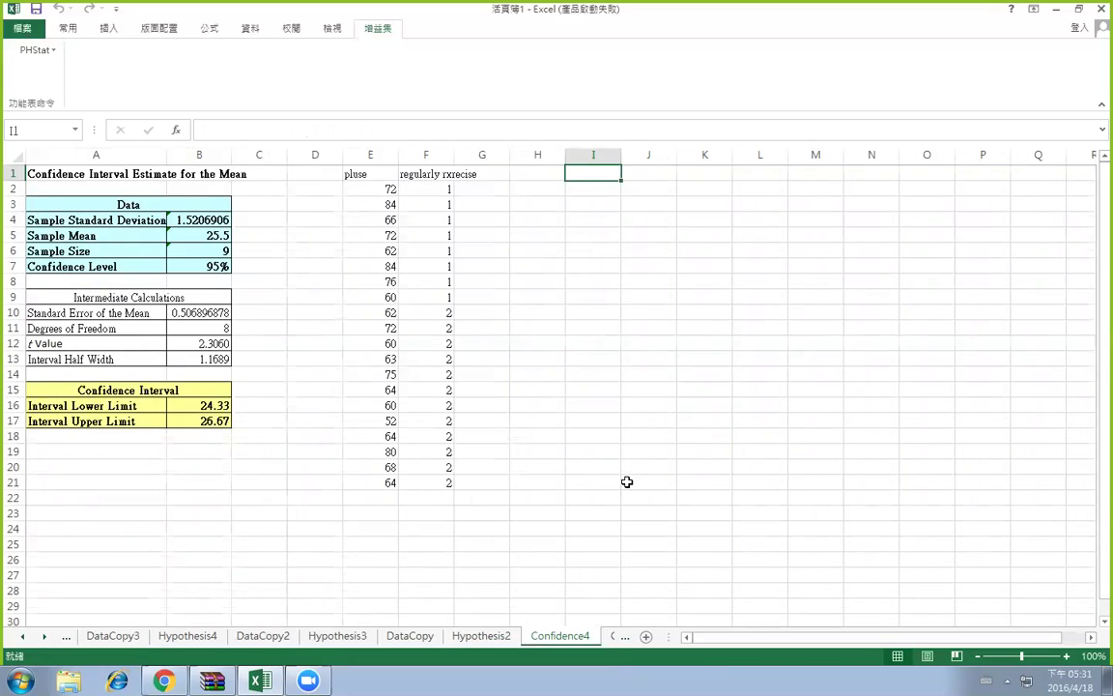
{"action": "left_click", "coordinate": [390, 190]}
{"action": "left_click_drag", "start_coordinate": [390, 191], "coordinate": [387, 292]}
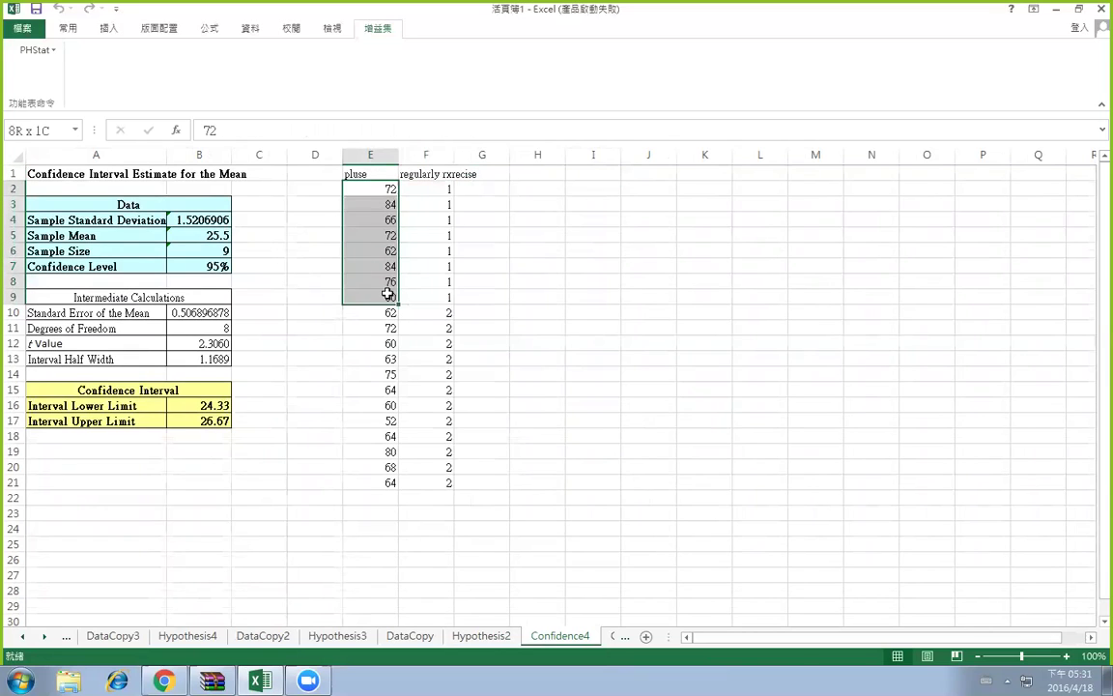
{"action": "left_click", "coordinate": [519, 251]}
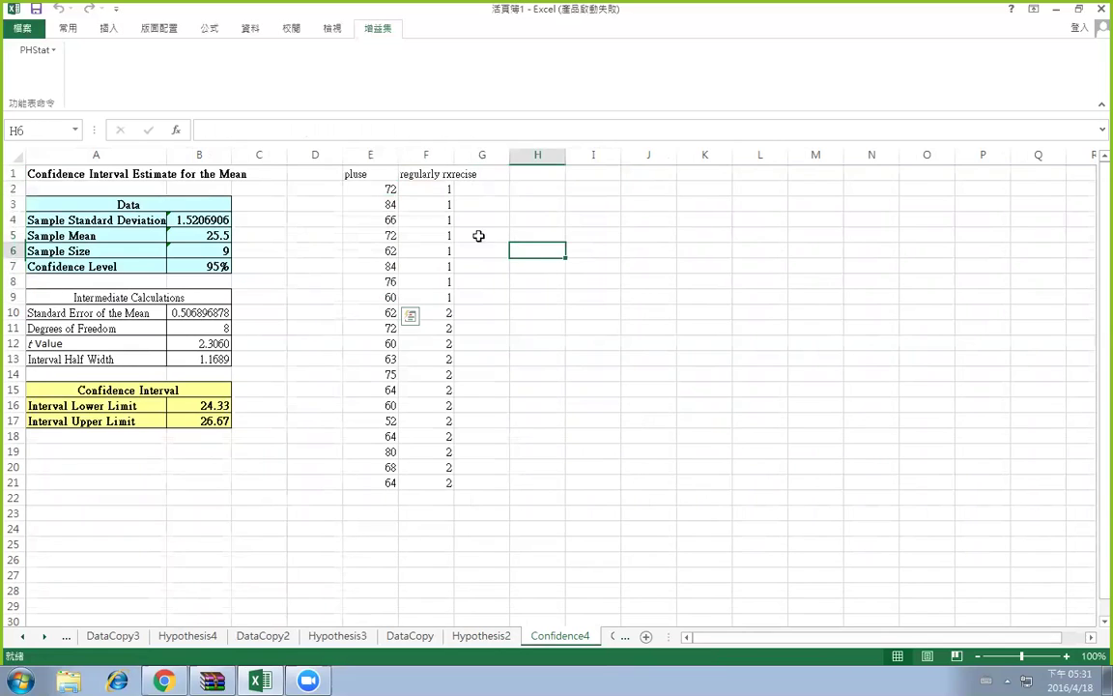
Create a PHStat Descriptive Summary of the group 1 pulse values in Confidence4 E2:E9, treating the range as having no label
{"action": "left_click", "coordinate": [38, 50]}
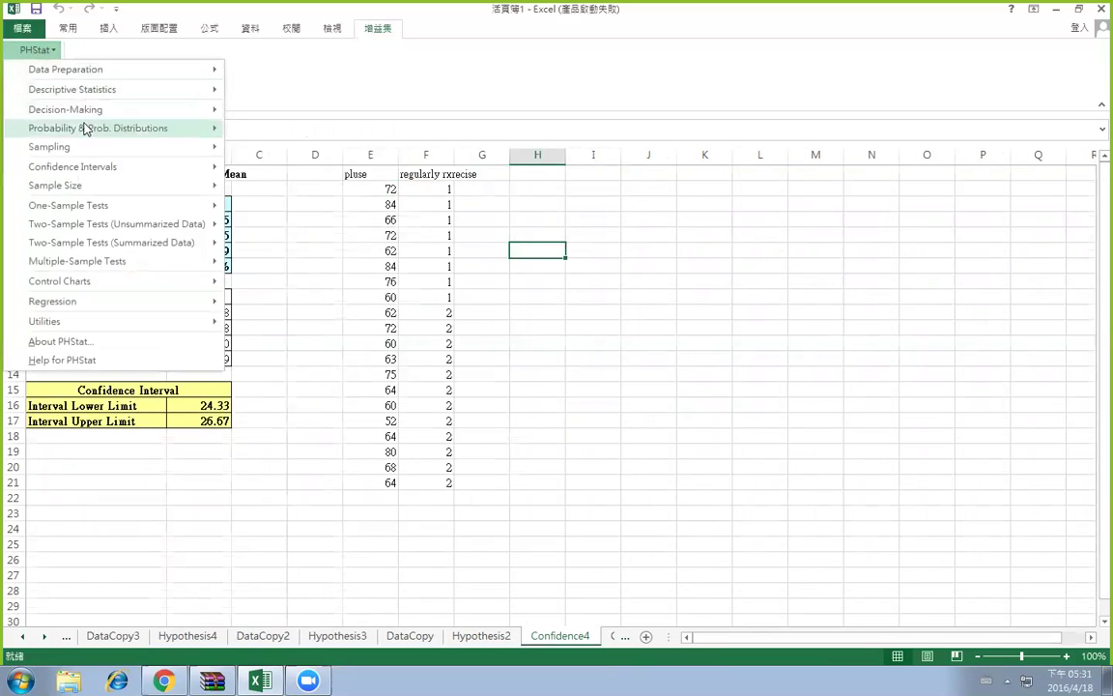
{"action": "mouse_move", "coordinate": [97, 155]}
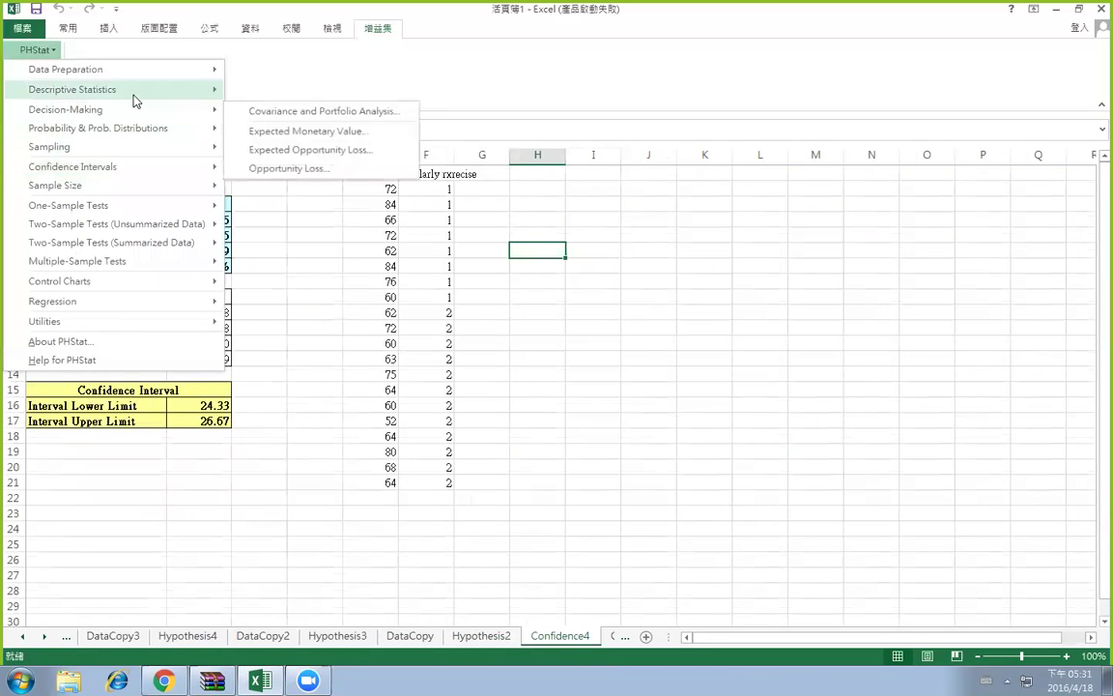
{"action": "mouse_move", "coordinate": [121, 89]}
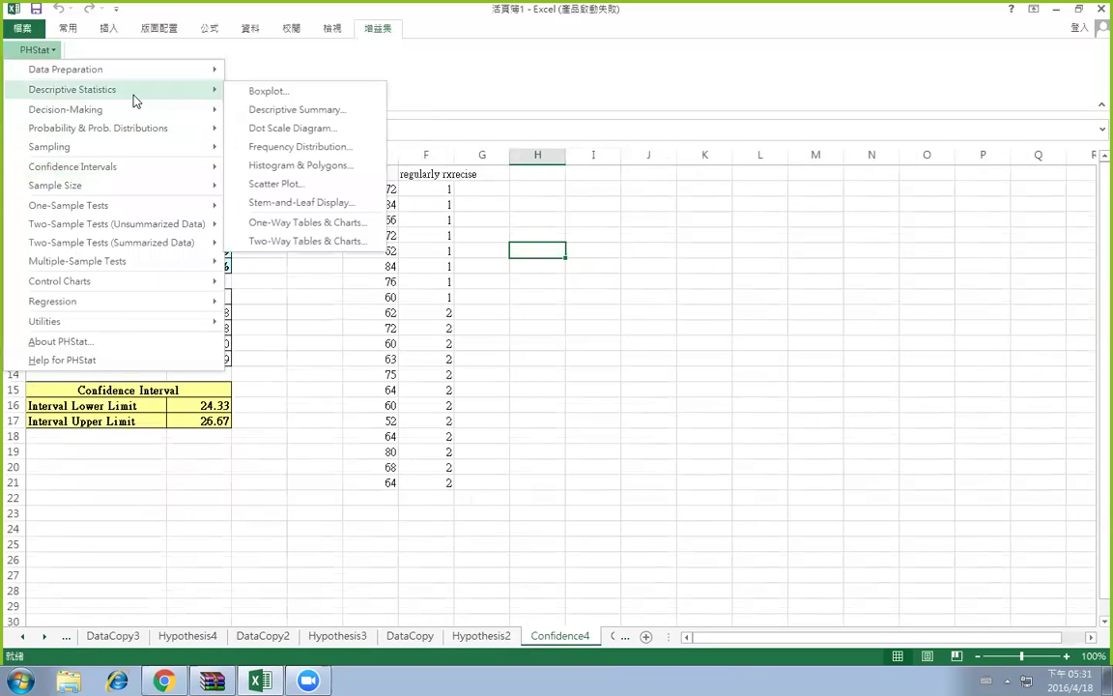
{"action": "left_click", "coordinate": [265, 110]}
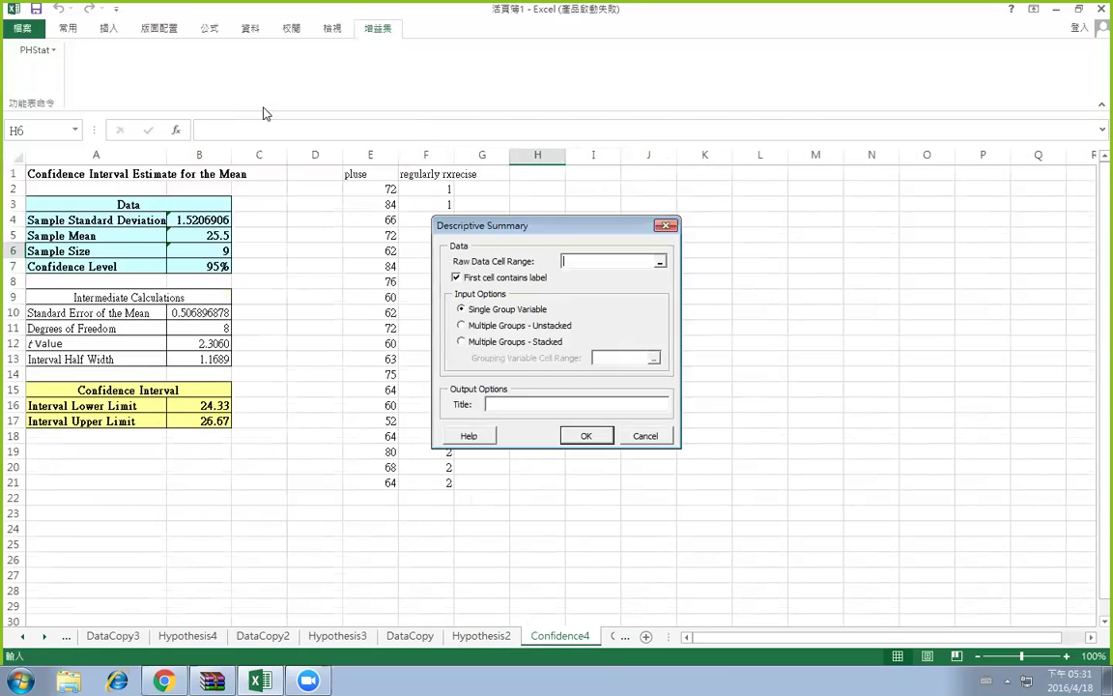
{"action": "left_click", "coordinate": [659, 261]}
{"action": "left_click", "coordinate": [390, 189]}
{"action": "left_click_drag", "start_coordinate": [391, 190], "coordinate": [367, 295]}
{"action": "left_click", "coordinate": [625, 258]}
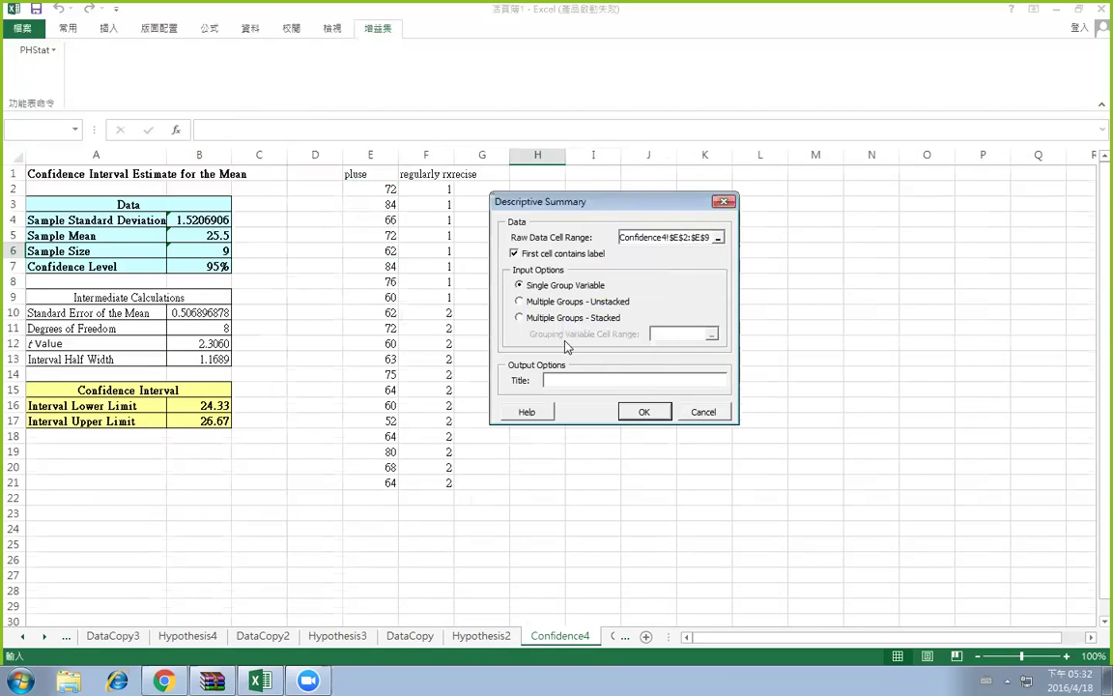
{"action": "left_click", "coordinate": [514, 253]}
{"action": "left_click", "coordinate": [644, 413]}
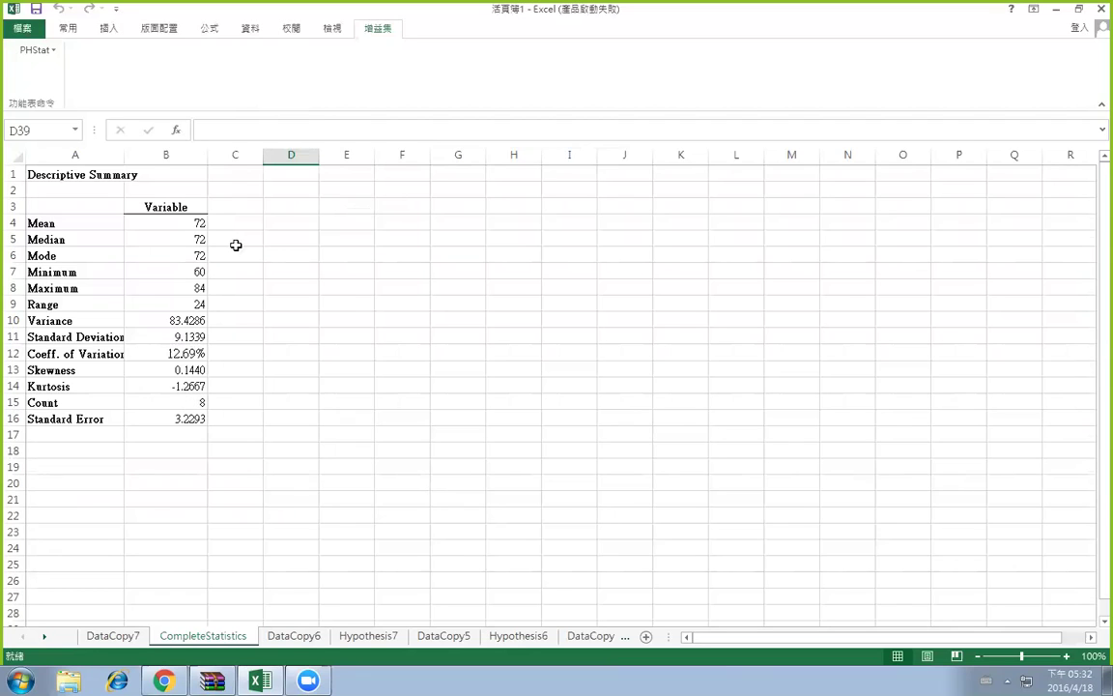
Create a PHStat Descriptive Summary of the group 2 pulse values in E10:E21 of the Confidence4 sheet, without a label cell
{"action": "left_click", "coordinate": [594, 637]}
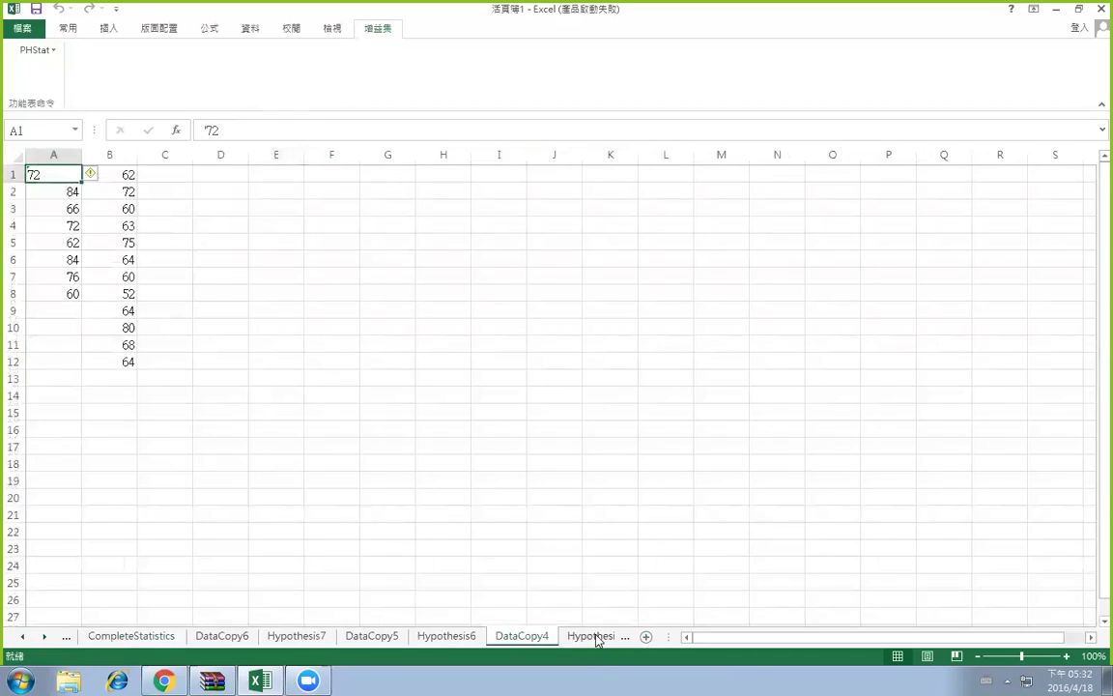
{"action": "left_click", "coordinate": [593, 638]}
{"action": "left_click_drag", "start_coordinate": [450, 640], "coordinate": [290, 638]}
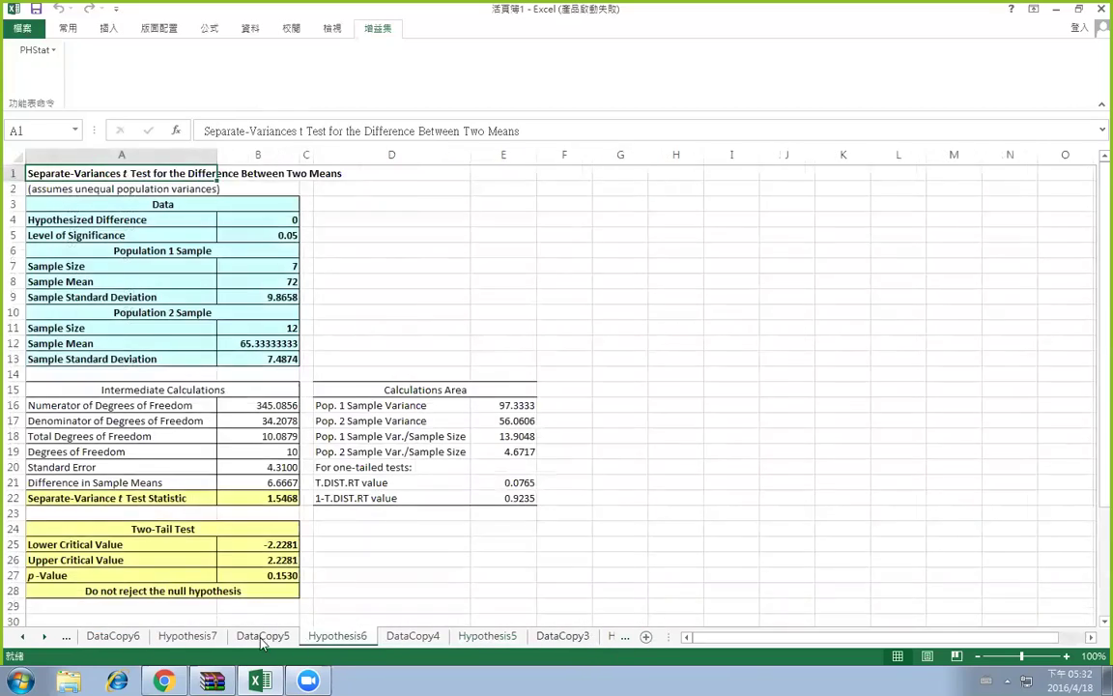
{"action": "left_click", "coordinate": [44, 636]}
{"action": "left_click", "coordinate": [44, 635]}
{"action": "left_click", "coordinate": [488, 636]}
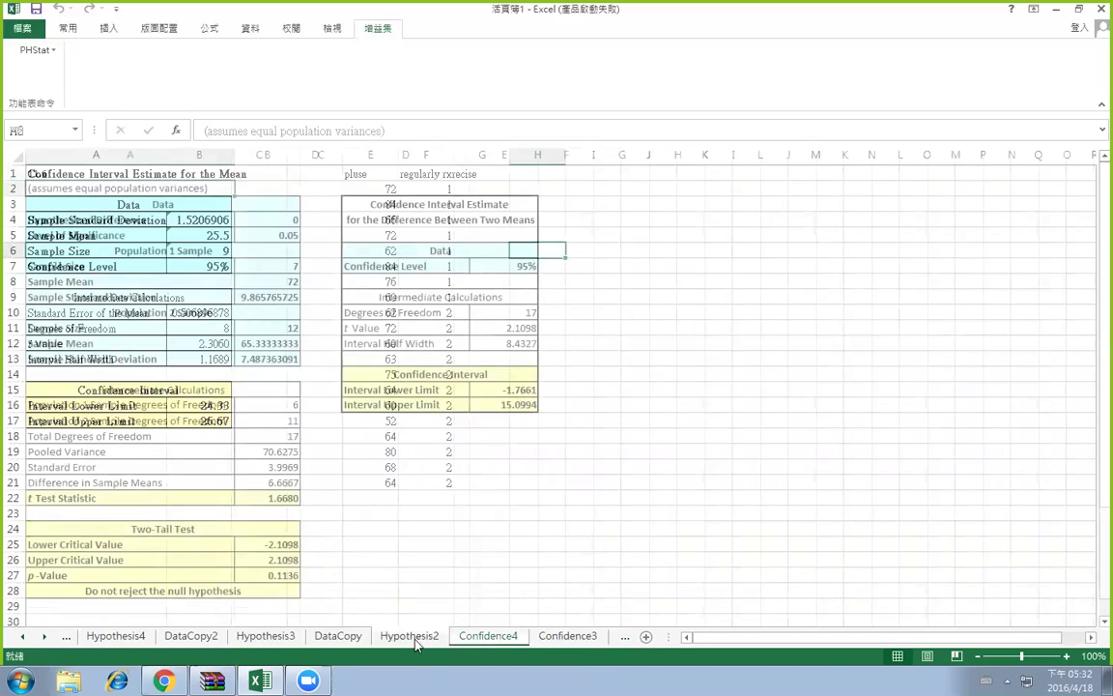
{"action": "left_click", "coordinate": [56, 51]}
{"action": "mouse_move", "coordinate": [180, 89]}
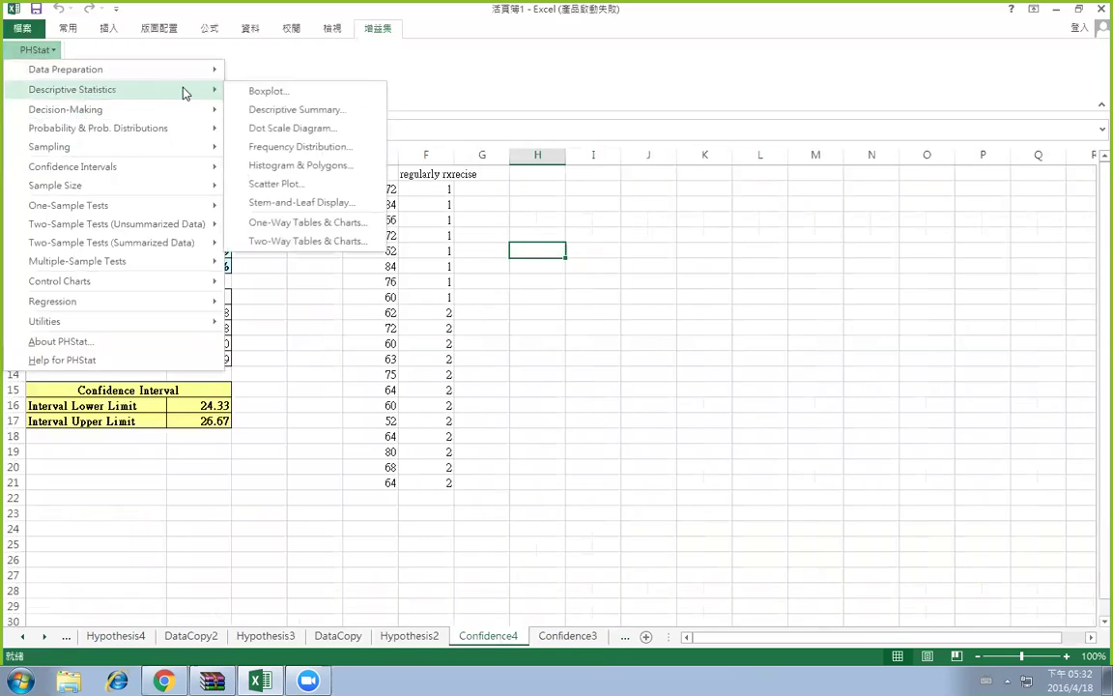
{"action": "left_click", "coordinate": [346, 112]}
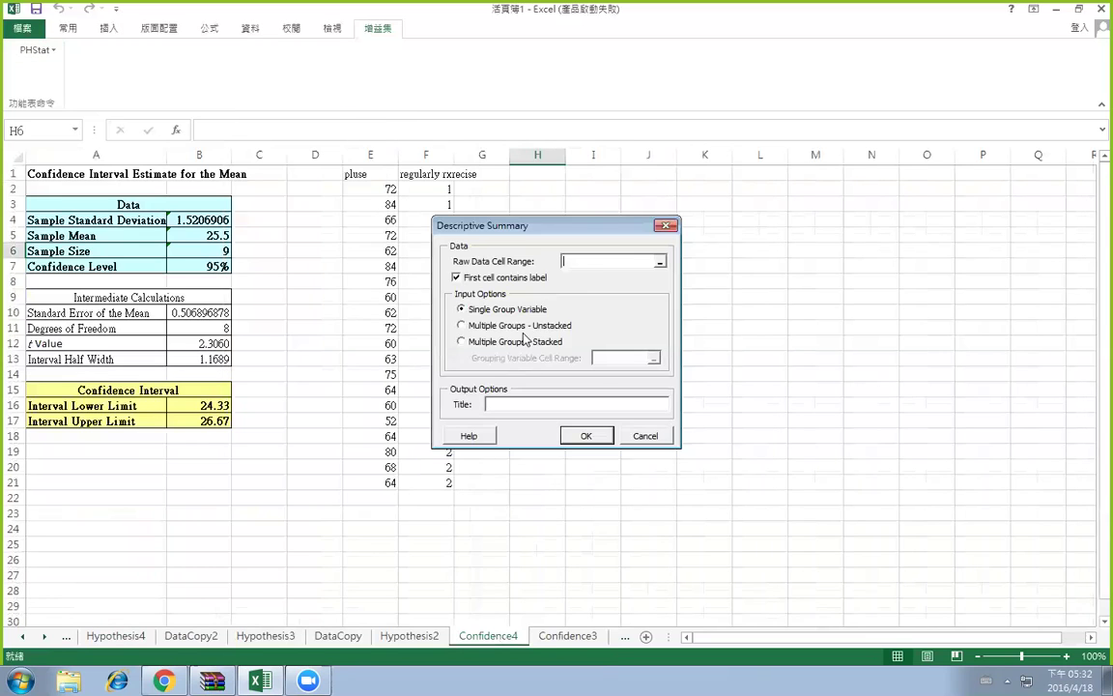
{"action": "left_click", "coordinate": [589, 257]}
{"action": "left_click_drag", "start_coordinate": [406, 312], "coordinate": [390, 482]}
{"action": "left_click", "coordinate": [625, 260]}
{"action": "left_click", "coordinate": [457, 278]}
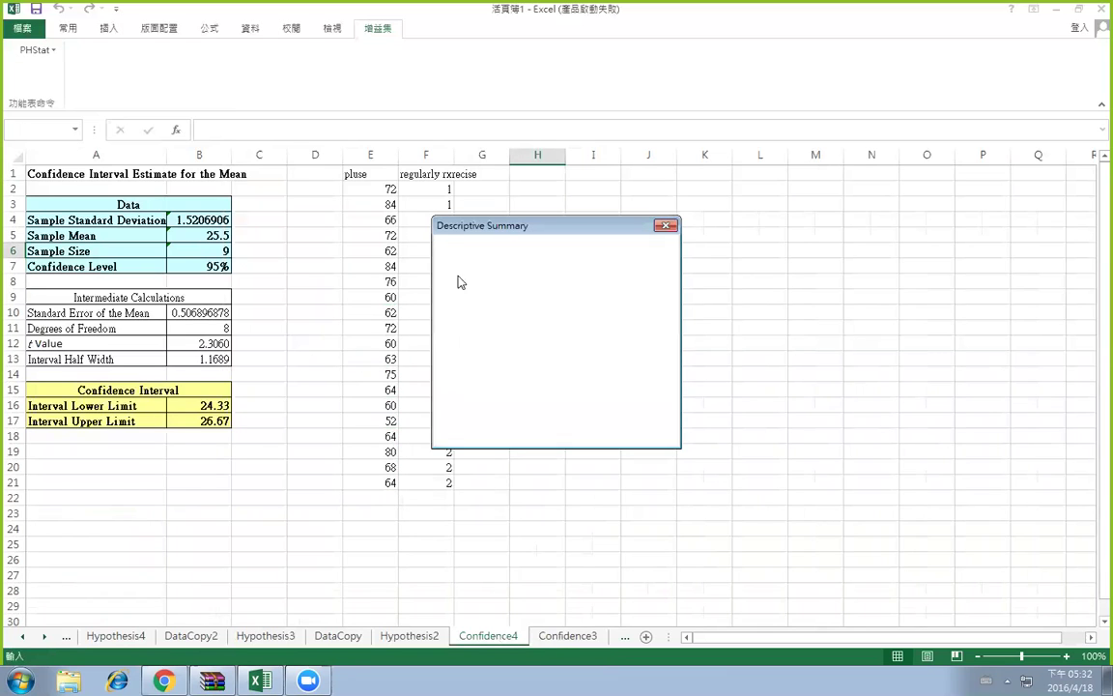
{"action": "left_click", "coordinate": [590, 438]}
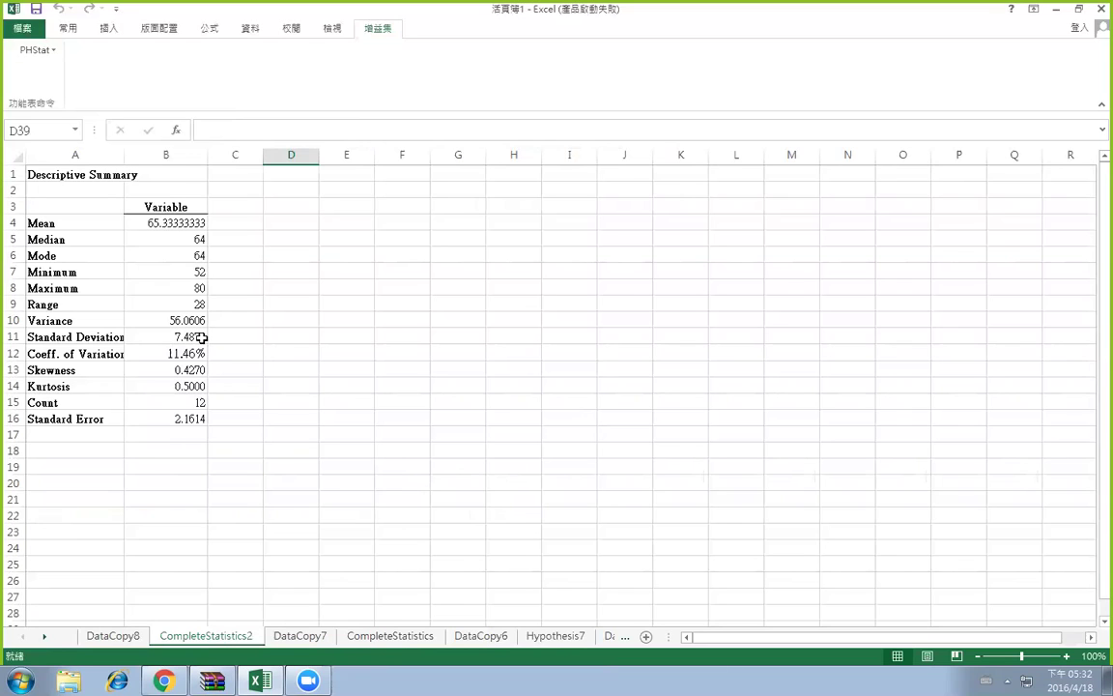
Check the standard deviation and count cells in the group 2 descriptive summary
{"action": "left_click", "coordinate": [197, 402]}
{"action": "left_click", "coordinate": [194, 336]}
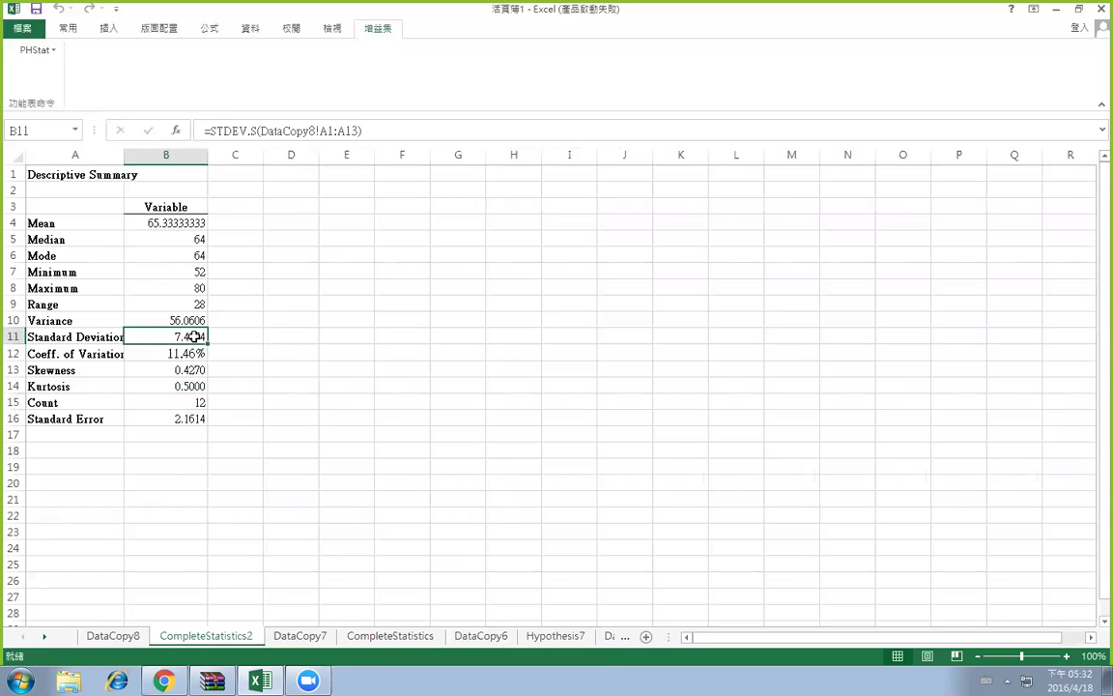
{"action": "left_click", "coordinate": [198, 402]}
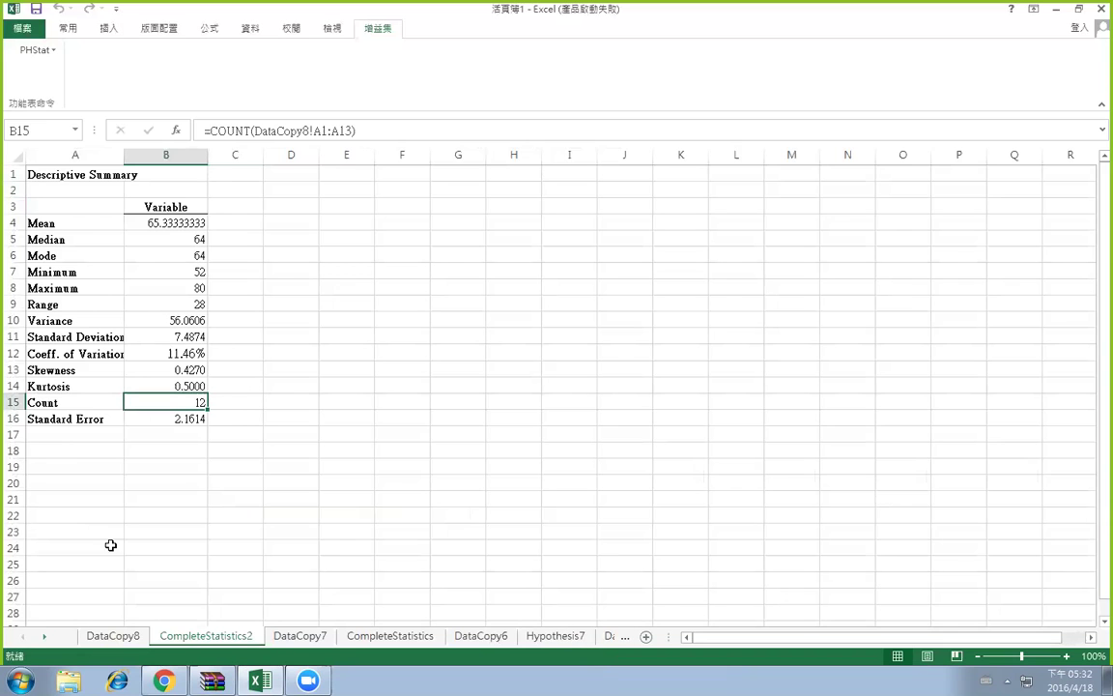
{"action": "left_click", "coordinate": [38, 50]}
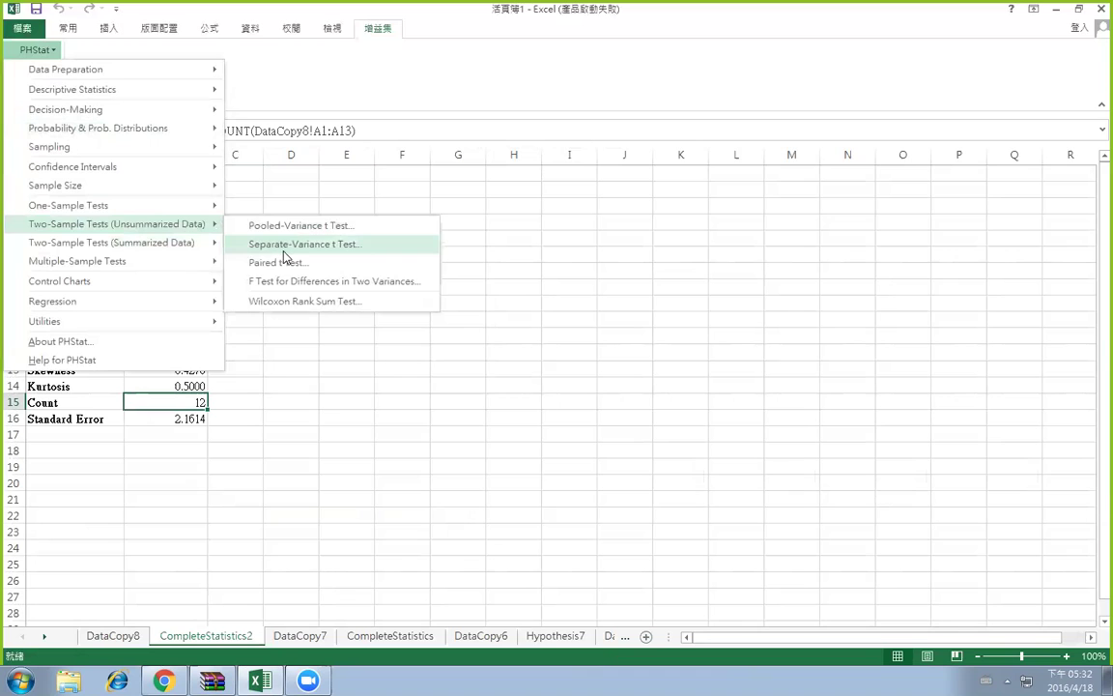
{"action": "mouse_move", "coordinate": [149, 251]}
{"action": "left_click", "coordinate": [288, 261]}
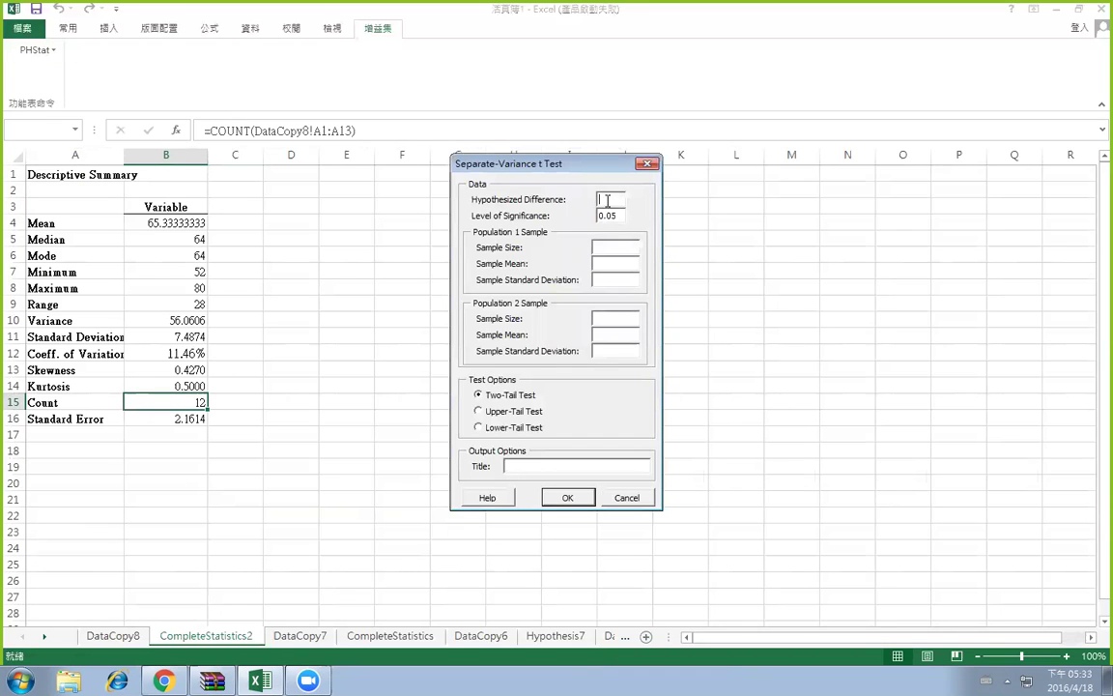
{"action": "left_click", "coordinate": [625, 248]}
{"action": "type", "text": "8"}
{"action": "key", "text": "Tab"}
{"action": "left_click", "coordinate": [648, 164]}
Copy the group 1 Descriptive Summary table from the CompleteStatistics sheet and go to the CompleteStatistics2 sheet
{"action": "left_click", "coordinate": [390, 636]}
{"action": "left_click", "coordinate": [198, 400]}
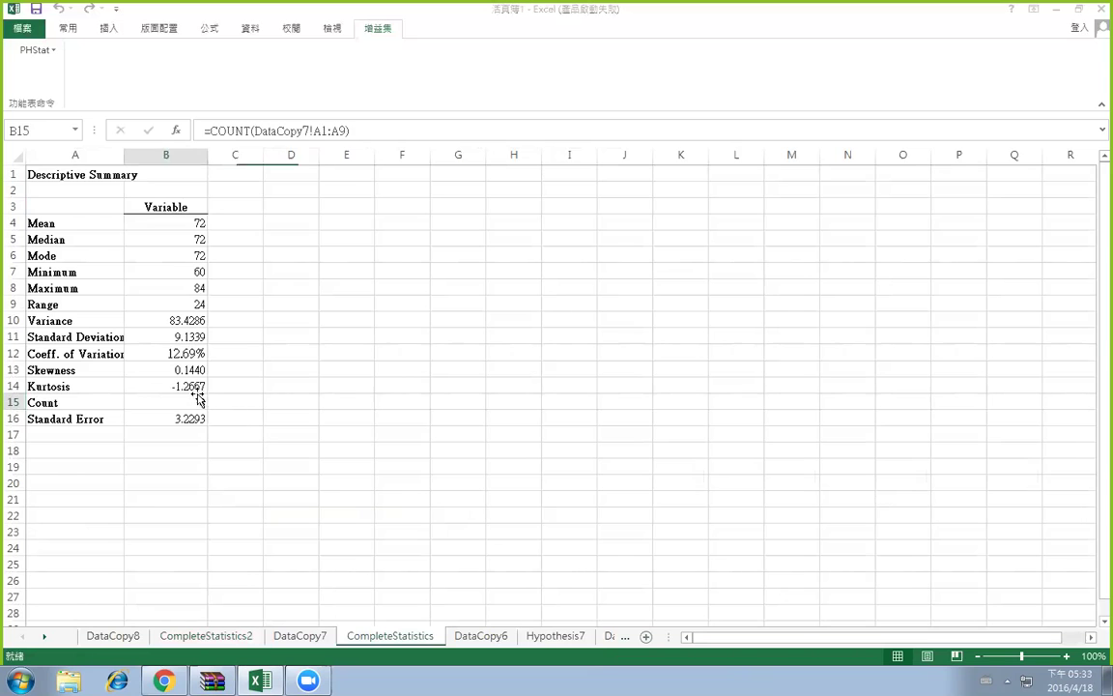
{"action": "left_click_drag", "start_coordinate": [174, 434], "coordinate": [58, 175]}
{"action": "right_click", "coordinate": [106, 209]}
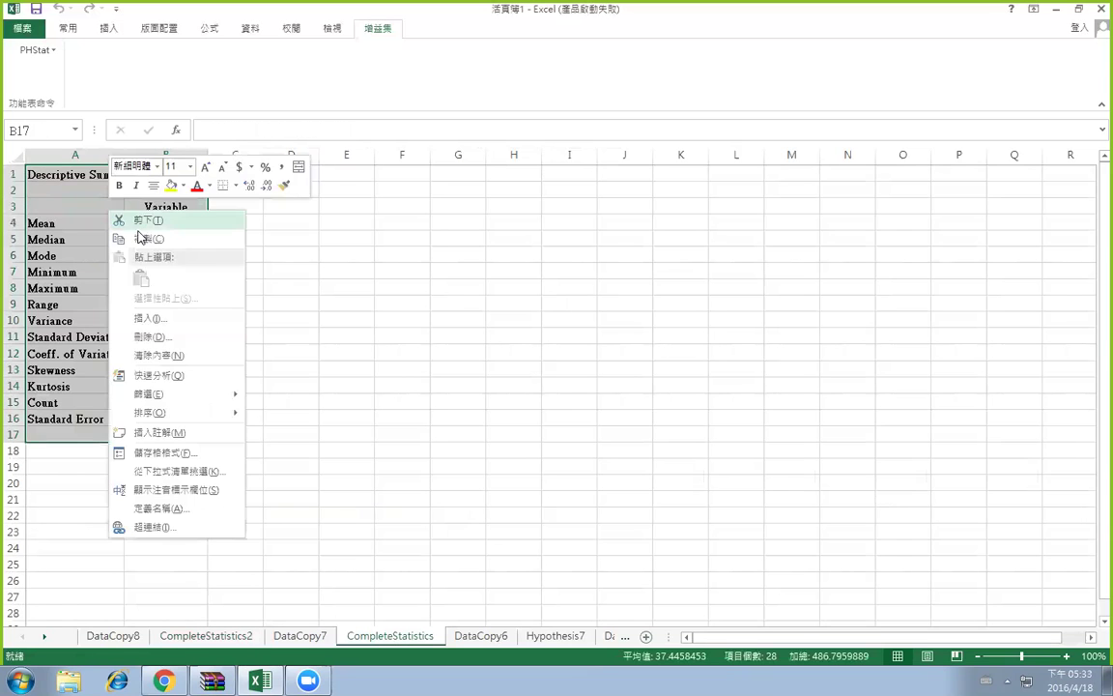
{"action": "left_click", "coordinate": [149, 235]}
{"action": "left_click", "coordinate": [206, 635]}
Try to paste the copied summary with its formulas at D1 of CompleteStatistics2, and undo the paste
{"action": "left_click", "coordinate": [386, 259]}
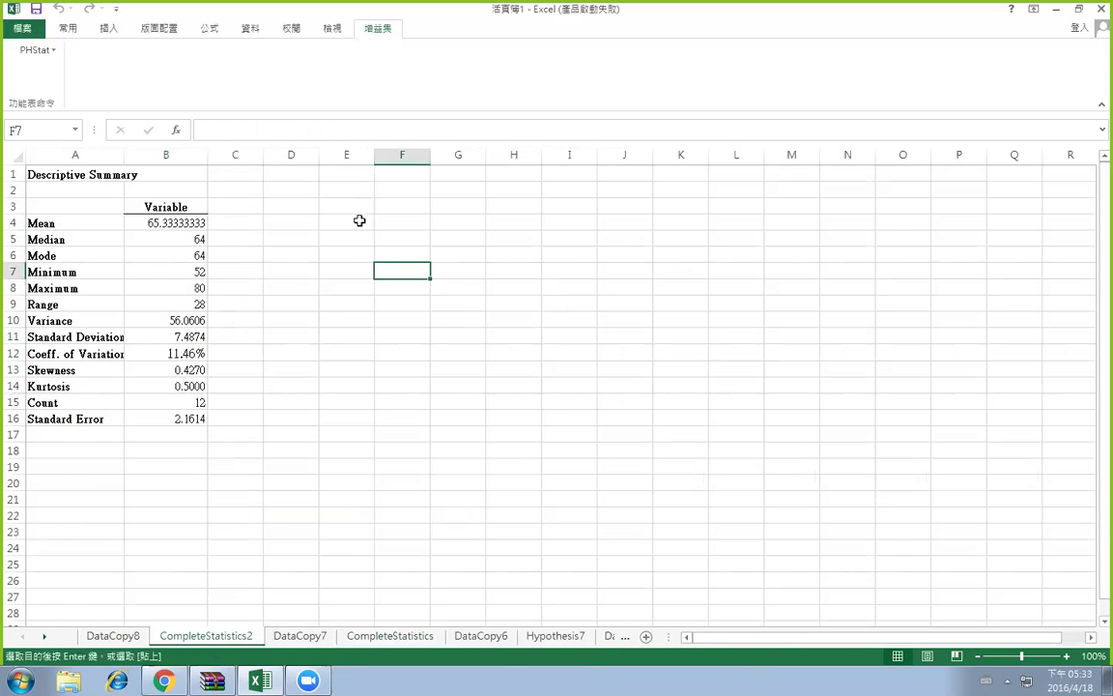
{"action": "left_click", "coordinate": [300, 188]}
{"action": "right_click", "coordinate": [301, 192]}
{"action": "left_click", "coordinate": [286, 171]}
{"action": "left_click", "coordinate": [283, 171]}
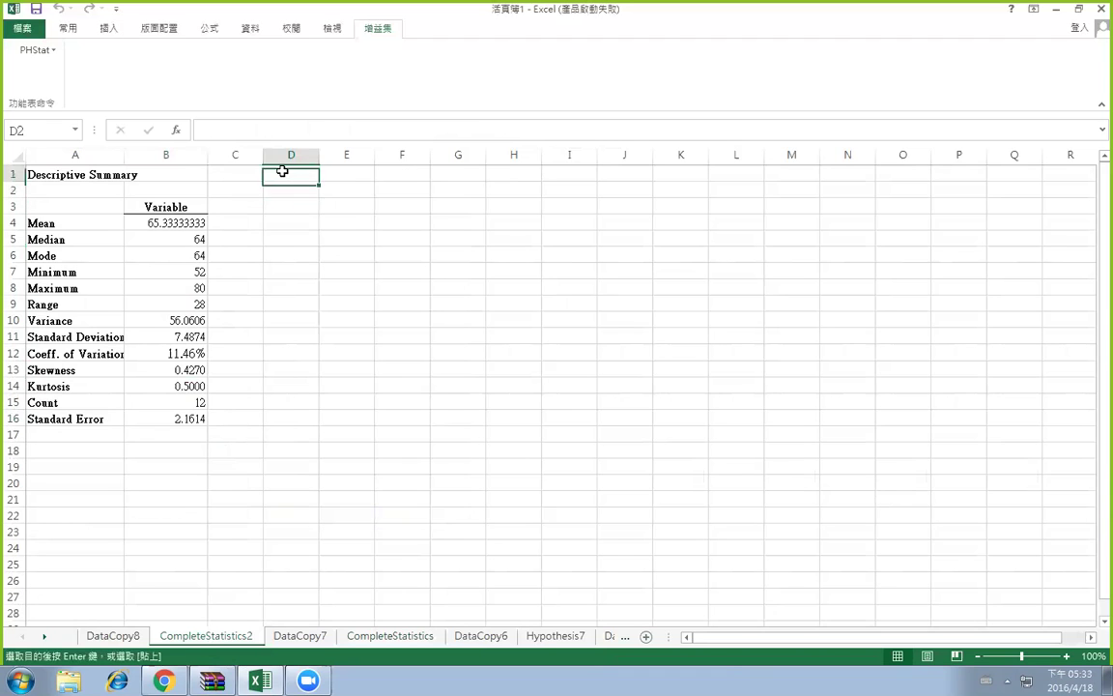
{"action": "right_click", "coordinate": [284, 171]}
{"action": "left_click", "coordinate": [318, 241]}
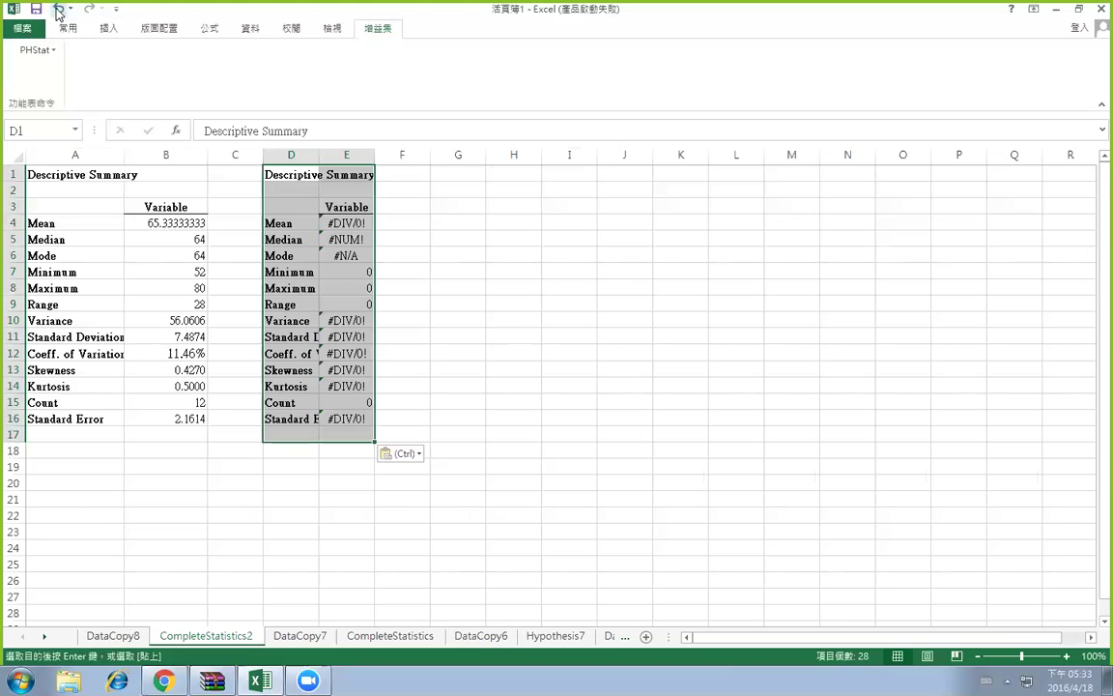
{"action": "left_click", "coordinate": [58, 10]}
Paste the copied group 1 summary as values only at cell D1, beside the group 2 summary
{"action": "right_click", "coordinate": [295, 174]}
{"action": "mouse_move", "coordinate": [419, 267]}
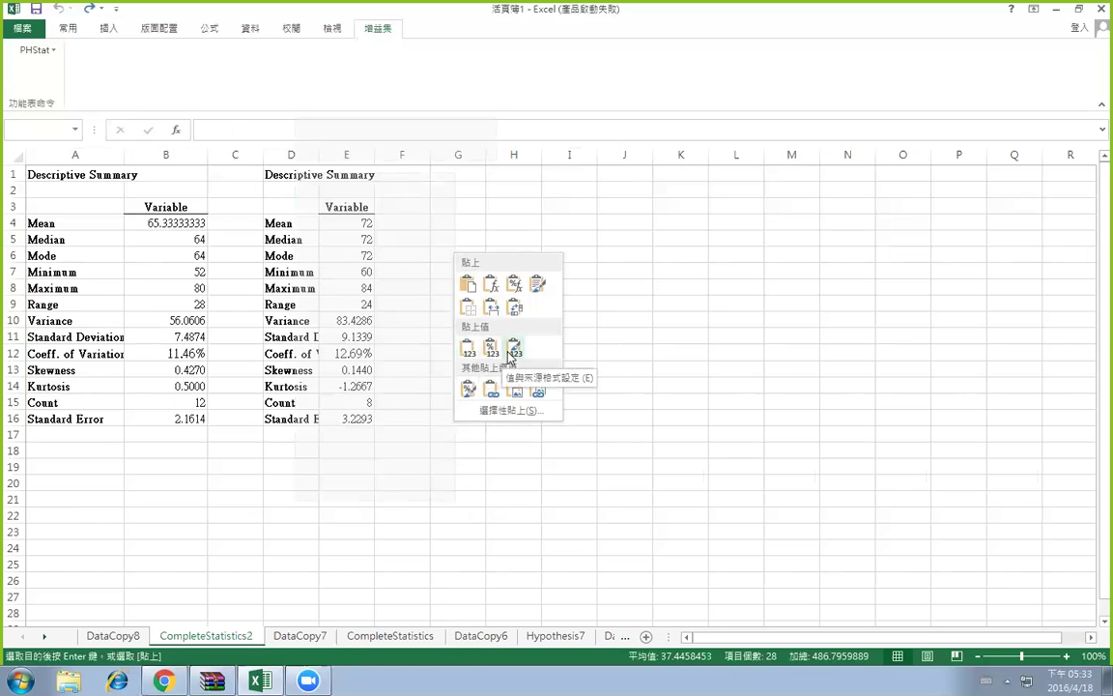
{"action": "left_click", "coordinate": [468, 348]}
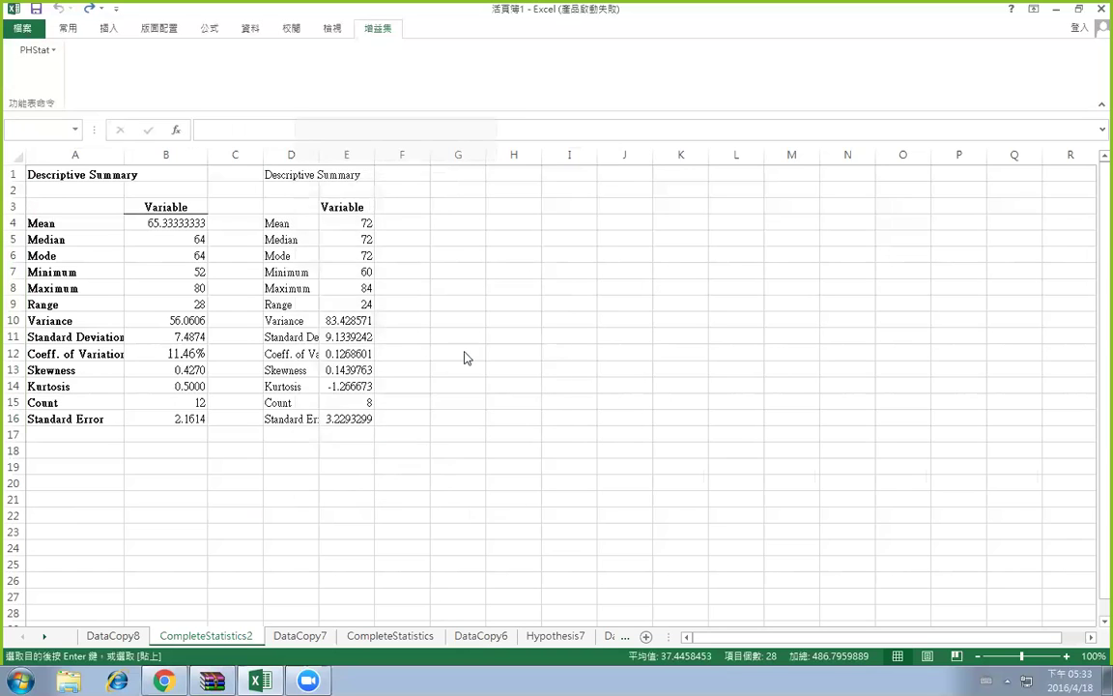
{"action": "left_click", "coordinate": [47, 50]}
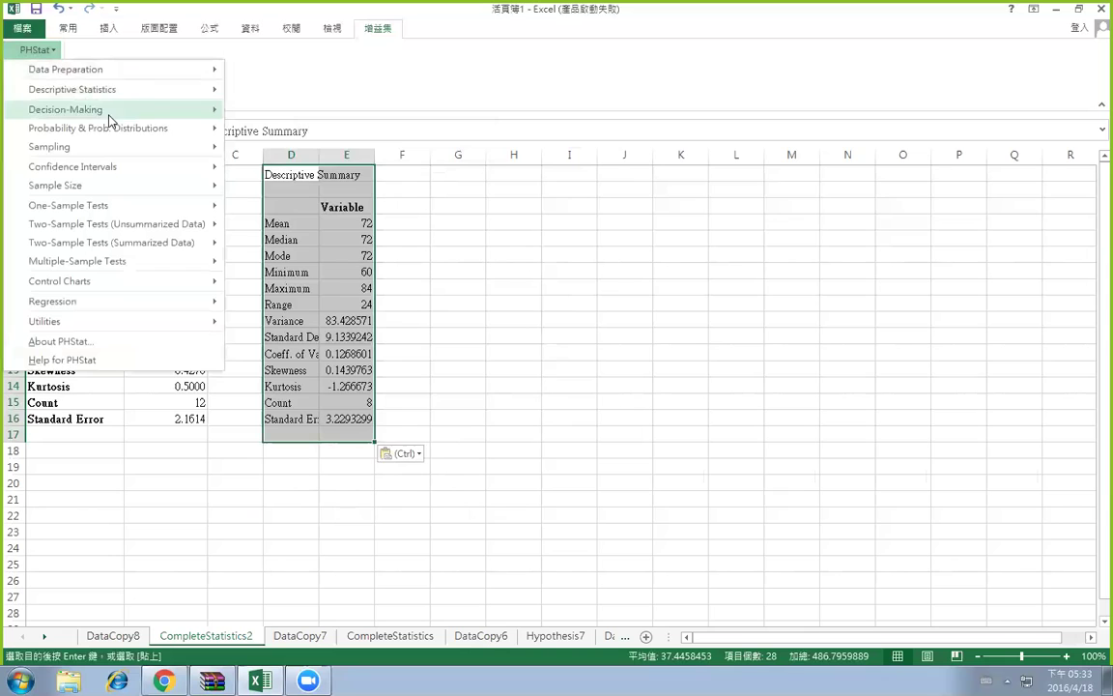
{"action": "mouse_move", "coordinate": [121, 94]}
{"action": "left_click", "coordinate": [300, 109]}
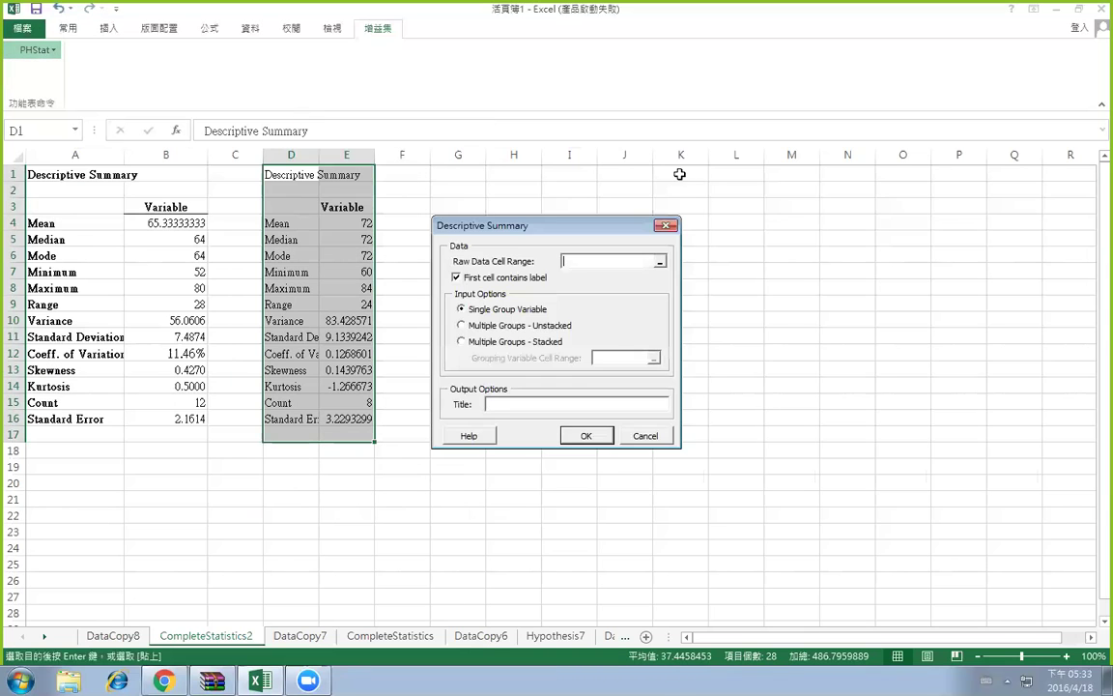
{"action": "left_click", "coordinate": [657, 228]}
Run a summarized-data Separate-Variance t Test with hypothesized difference 0, sample 1 size 8, mean 72, deviation 9.1339 and sample 2 size 12, mean 64, deviation 7.487
{"action": "left_click", "coordinate": [43, 50]}
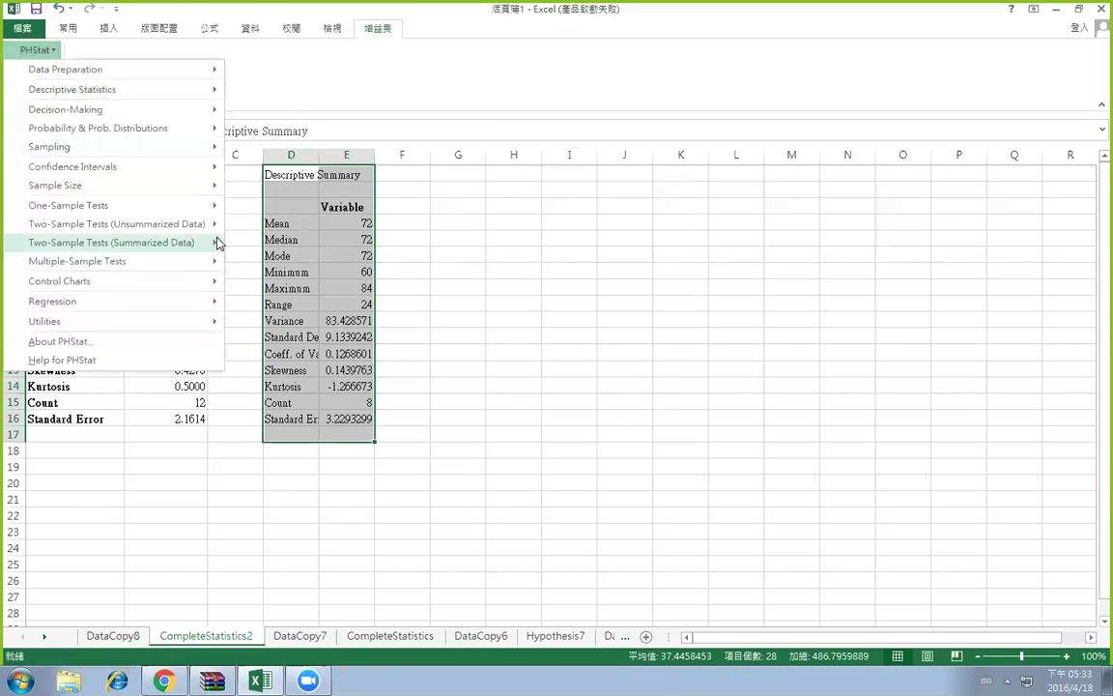
{"action": "mouse_move", "coordinate": [217, 242]}
{"action": "left_click", "coordinate": [304, 262]}
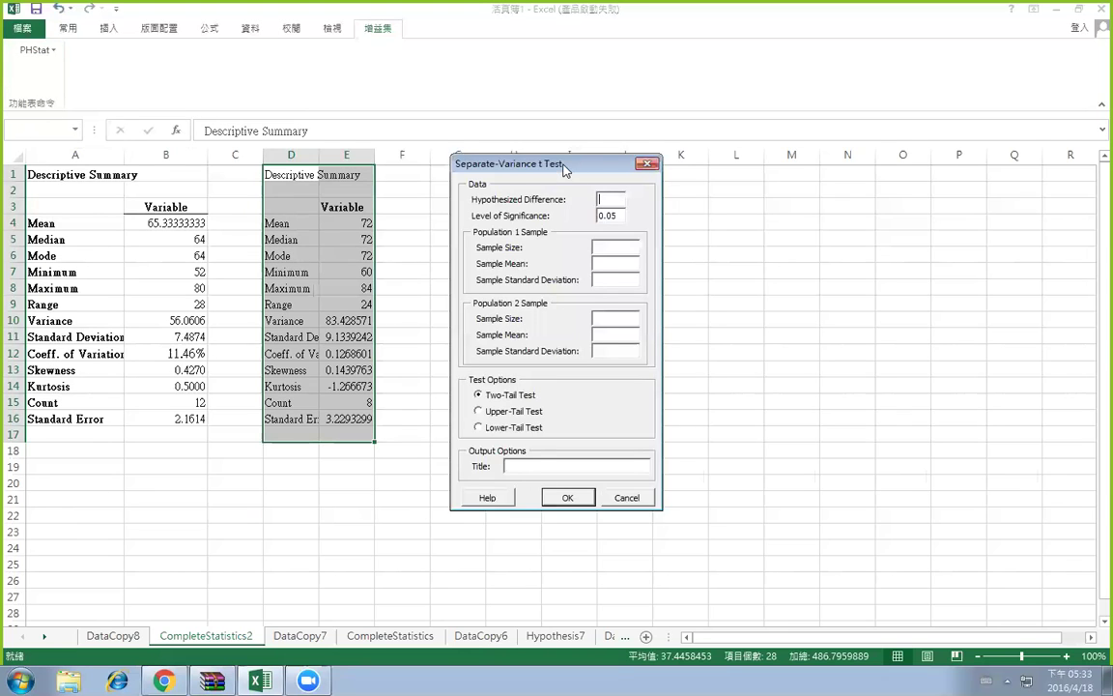
{"action": "type", "text": "0"}
{"action": "left_click", "coordinate": [622, 242]}
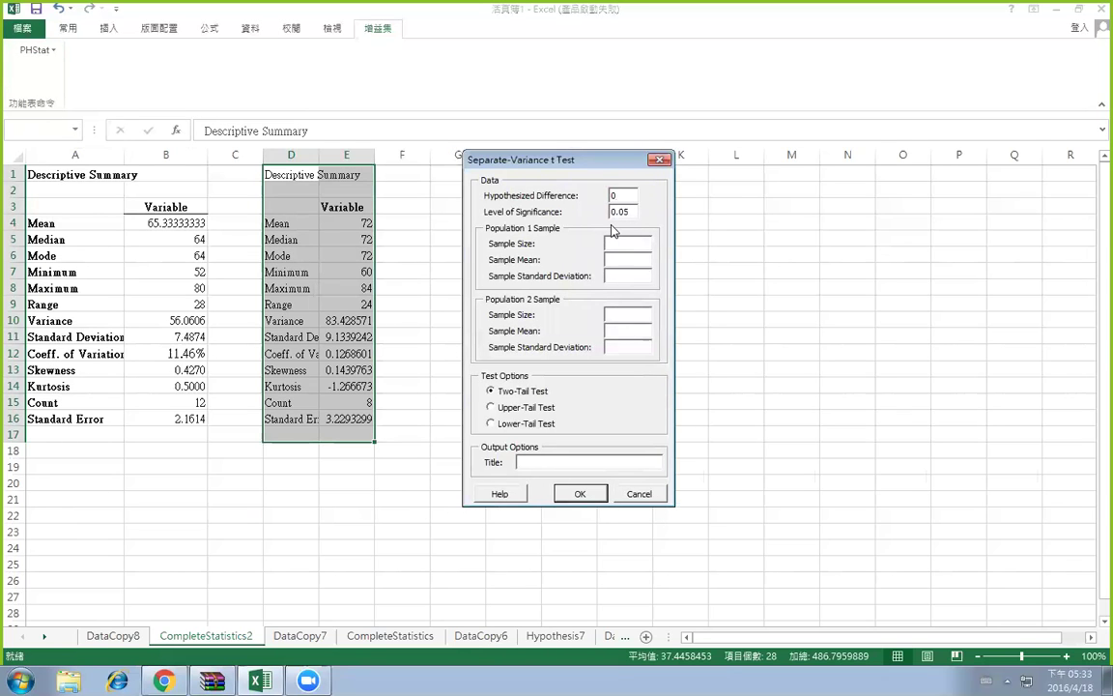
{"action": "type", "text": "8"}
{"action": "type", "text": "9.1339"}
{"action": "type", "text": "1"}
{"action": "type", "text": "64"}
{"action": "left_click", "coordinate": [647, 348]}
{"action": "left_click", "coordinate": [577, 495]}
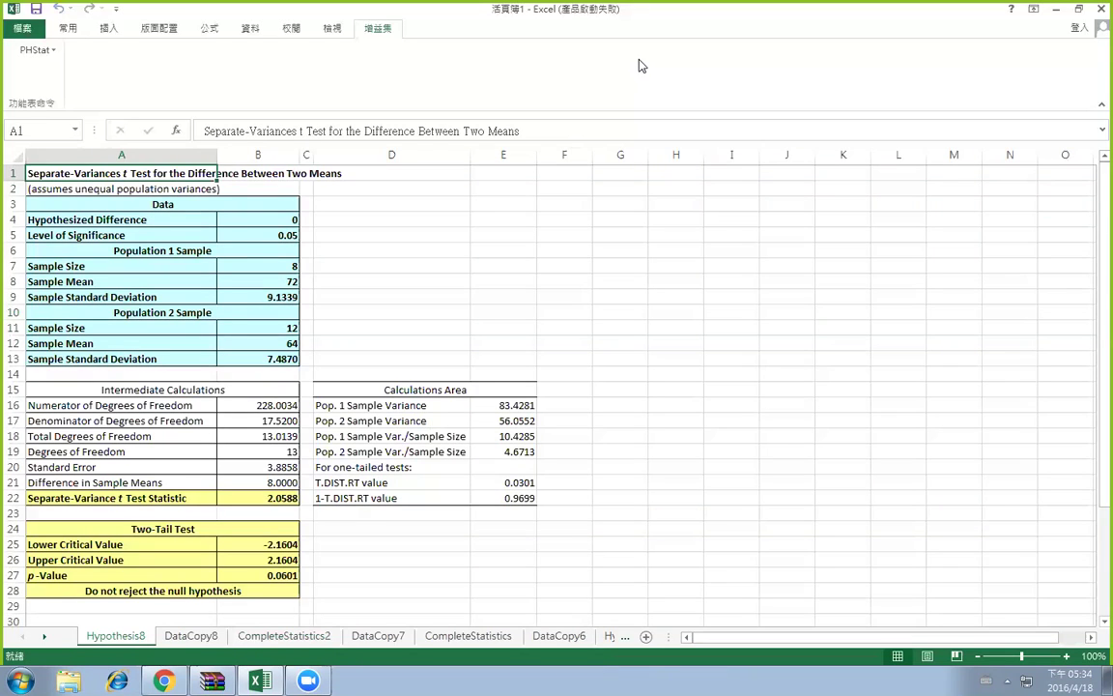
Browse the earlier test worksheets and examine the equal-variances t test results on the Hypothesis2 sheet
{"action": "left_click", "coordinate": [558, 636]}
{"action": "left_click", "coordinate": [44, 636]}
{"action": "left_click", "coordinate": [45, 636]}
{"action": "left_click", "coordinate": [45, 636]}
{"action": "left_click", "coordinate": [338, 635]}
{"action": "left_click", "coordinate": [414, 636]}
{"action": "left_click", "coordinate": [488, 636]}
{"action": "left_click", "coordinate": [561, 636]}
{"action": "left_click", "coordinate": [44, 636]}
{"action": "left_click", "coordinate": [553, 635]}
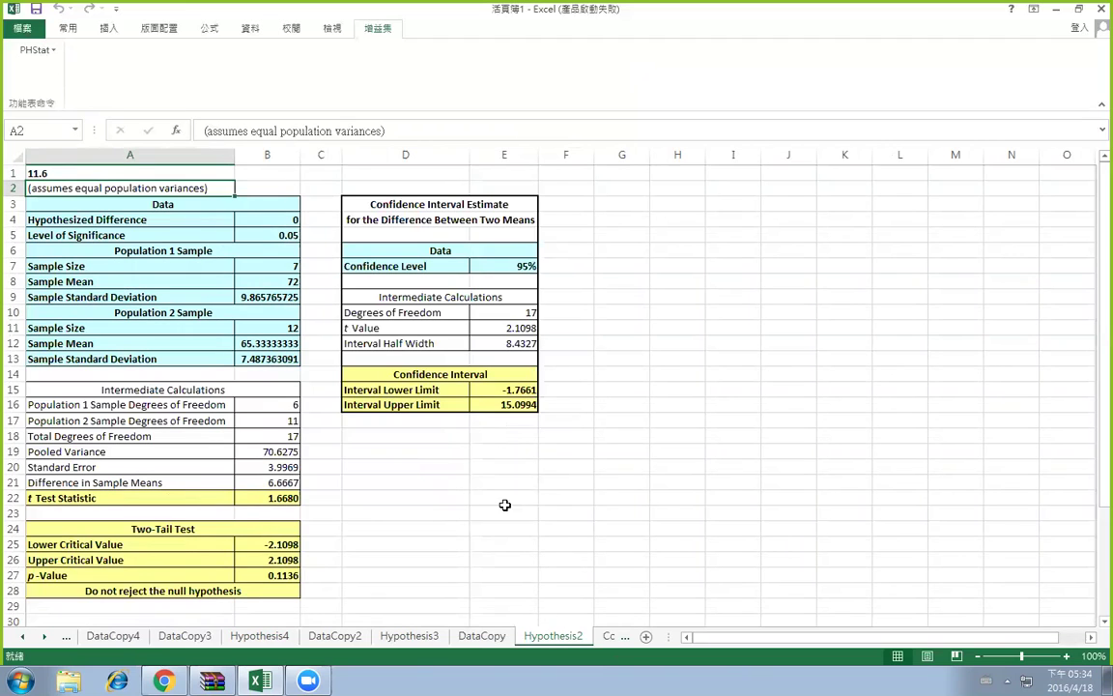
Review the raw group data on DataCopy and the unequal-variances t test results on the Hypothesis3 sheet
{"action": "left_click", "coordinate": [481, 638]}
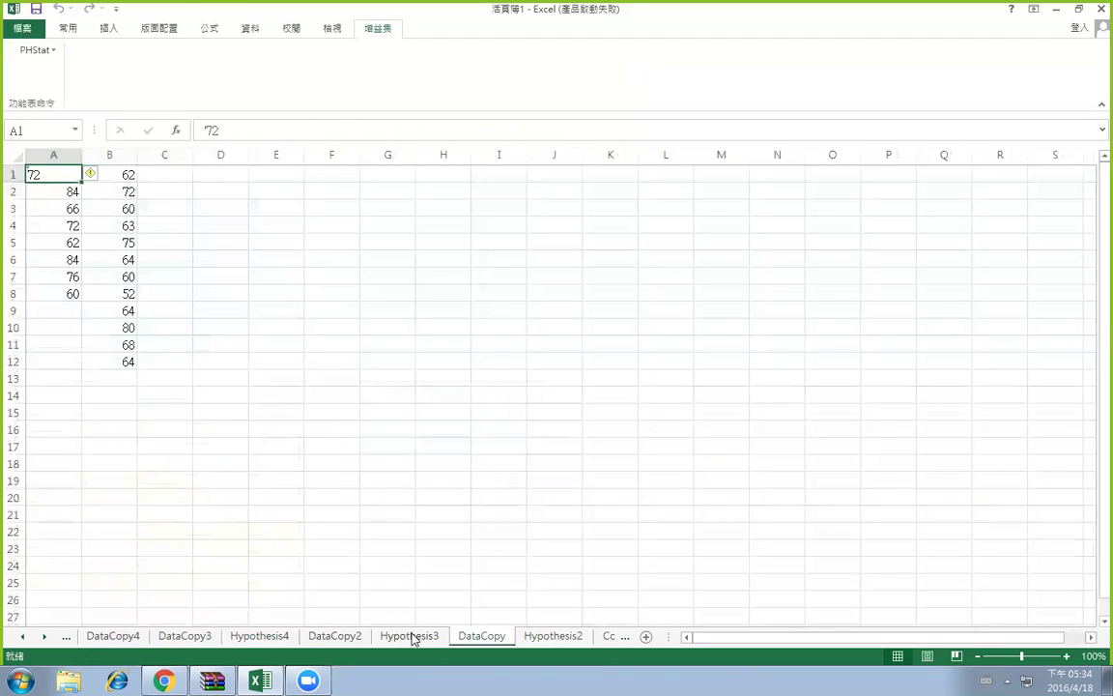
{"action": "left_click", "coordinate": [410, 636]}
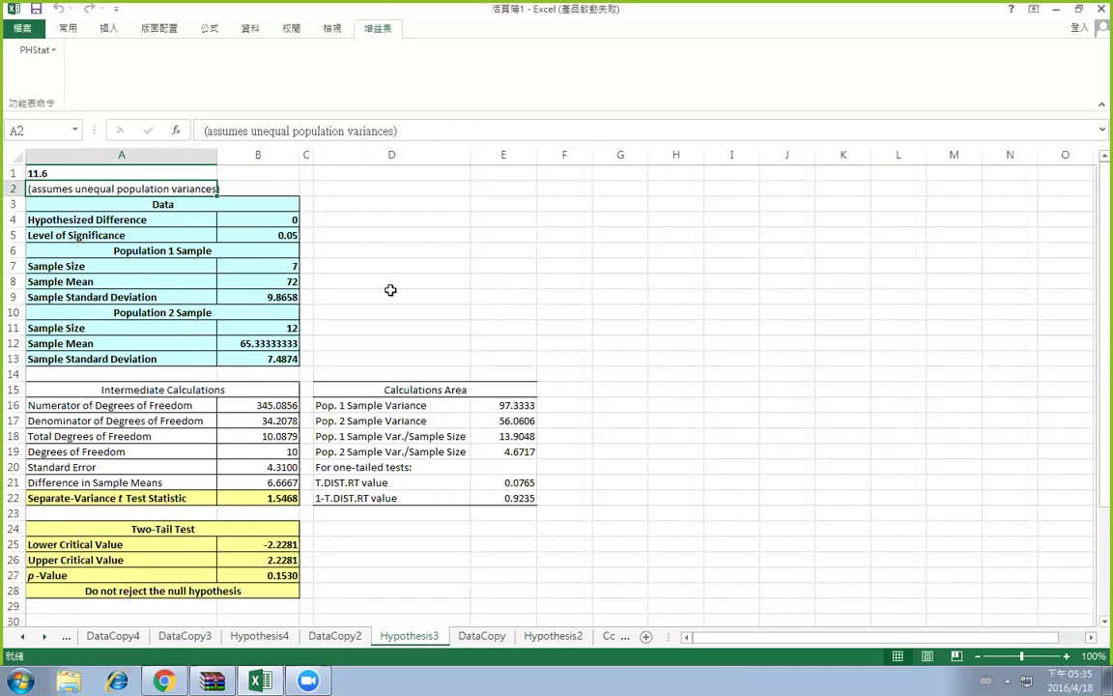
{"action": "left_click", "coordinate": [39, 50]}
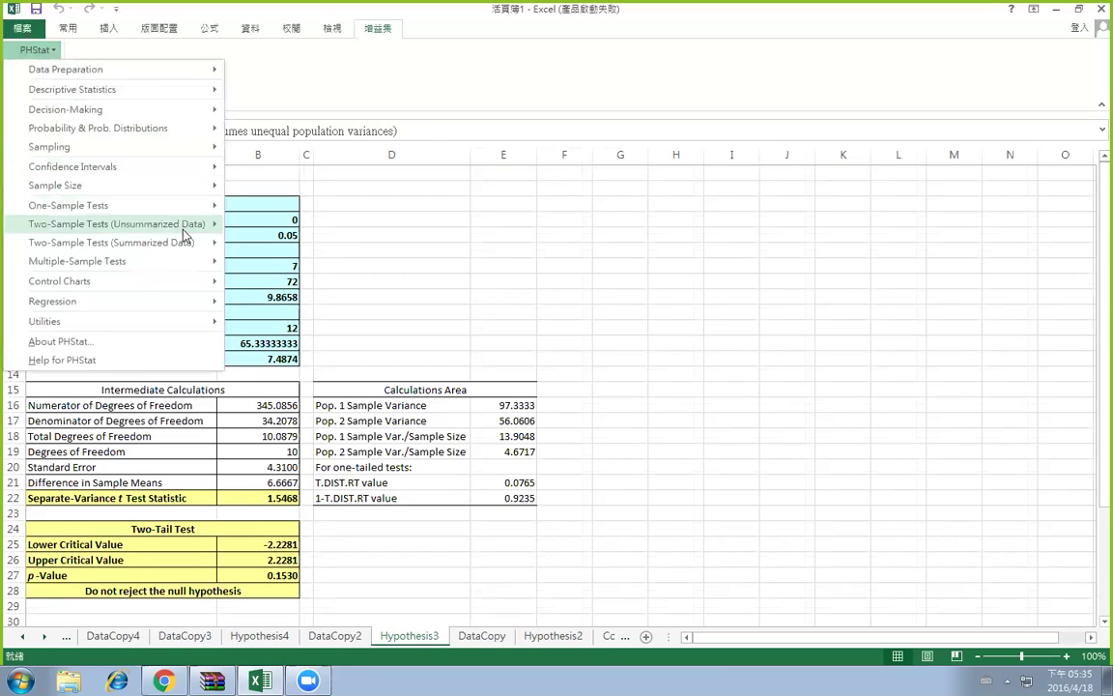
{"action": "mouse_move", "coordinate": [187, 243]}
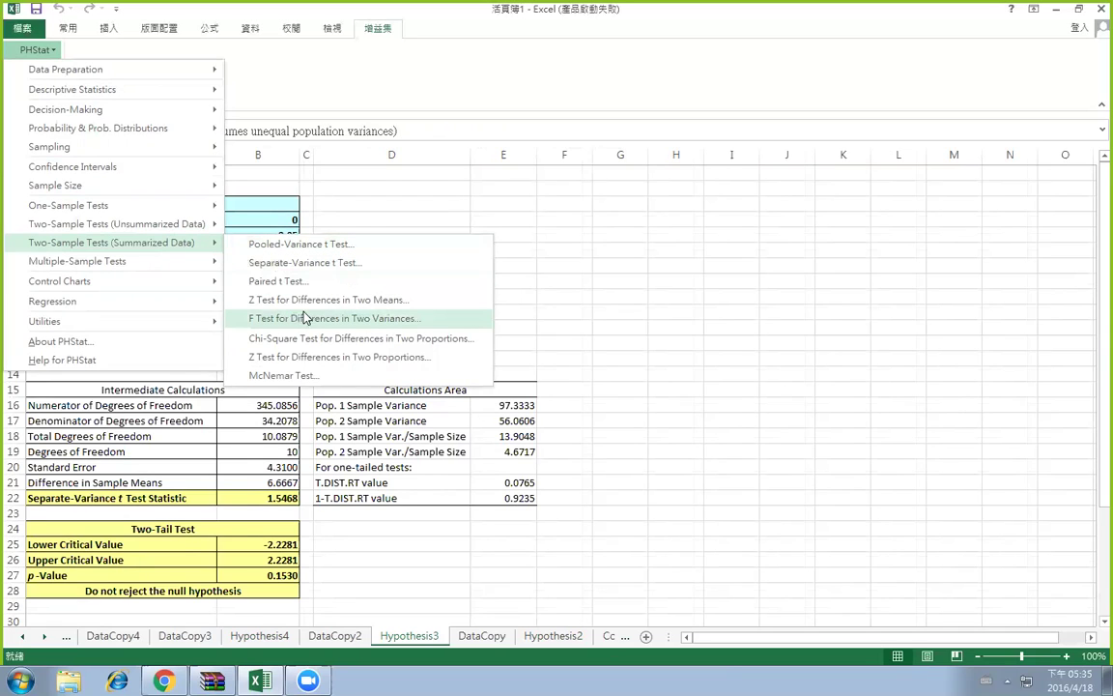
{"action": "left_click", "coordinate": [457, 329]}
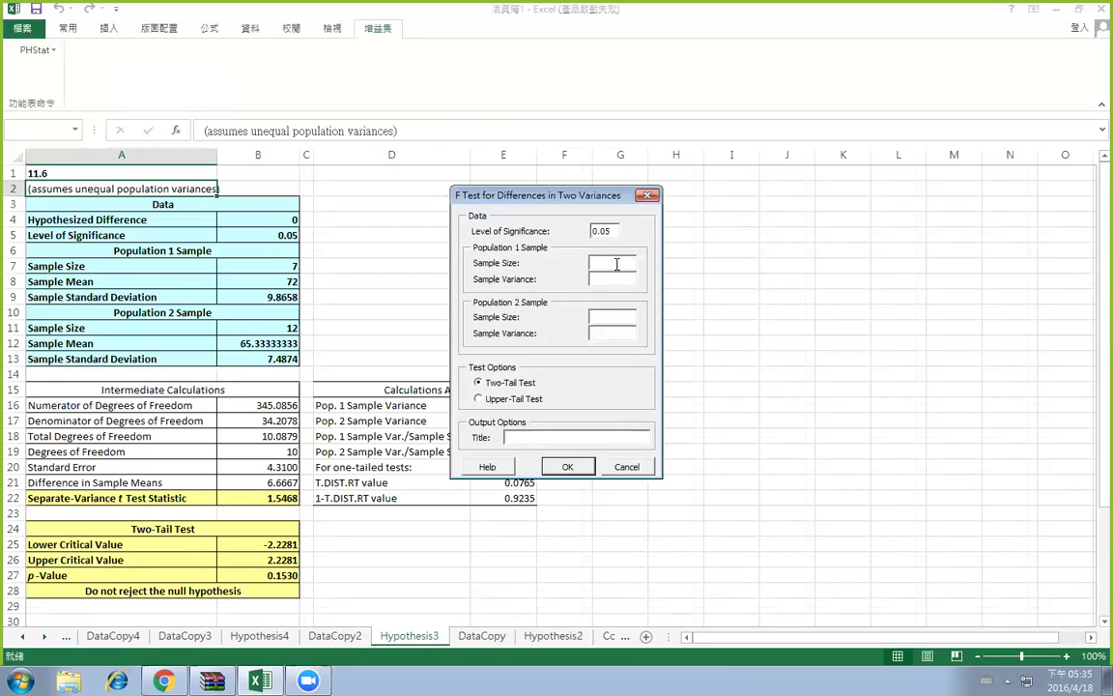
{"action": "left_click", "coordinate": [616, 263]}
{"action": "left_click", "coordinate": [647, 197]}
Return to the first worksheets and review the descriptive summaries, their data copies and the separate-variances t test on Hypothesis8
{"action": "left_click", "coordinate": [22, 637]}
{"action": "left_click", "coordinate": [23, 636]}
{"action": "left_click", "coordinate": [22, 637]}
{"action": "left_click", "coordinate": [22, 637]}
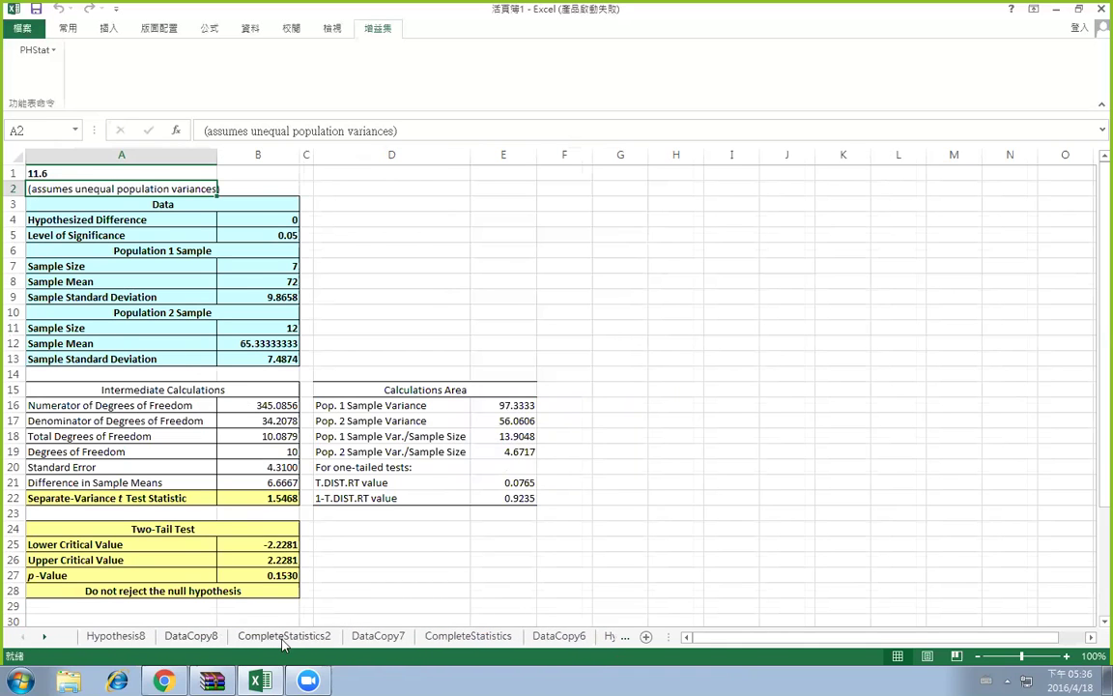
{"action": "left_click", "coordinate": [271, 636]}
{"action": "left_click", "coordinate": [381, 636]}
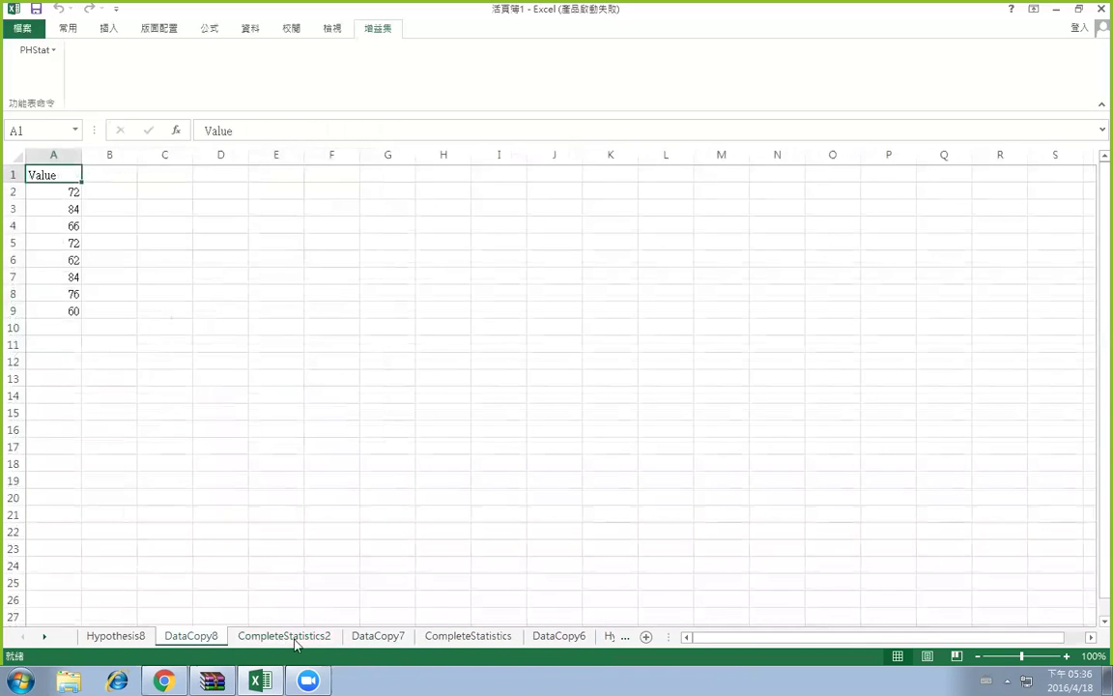
{"action": "left_click", "coordinate": [461, 638]}
{"action": "left_click", "coordinate": [117, 637]}
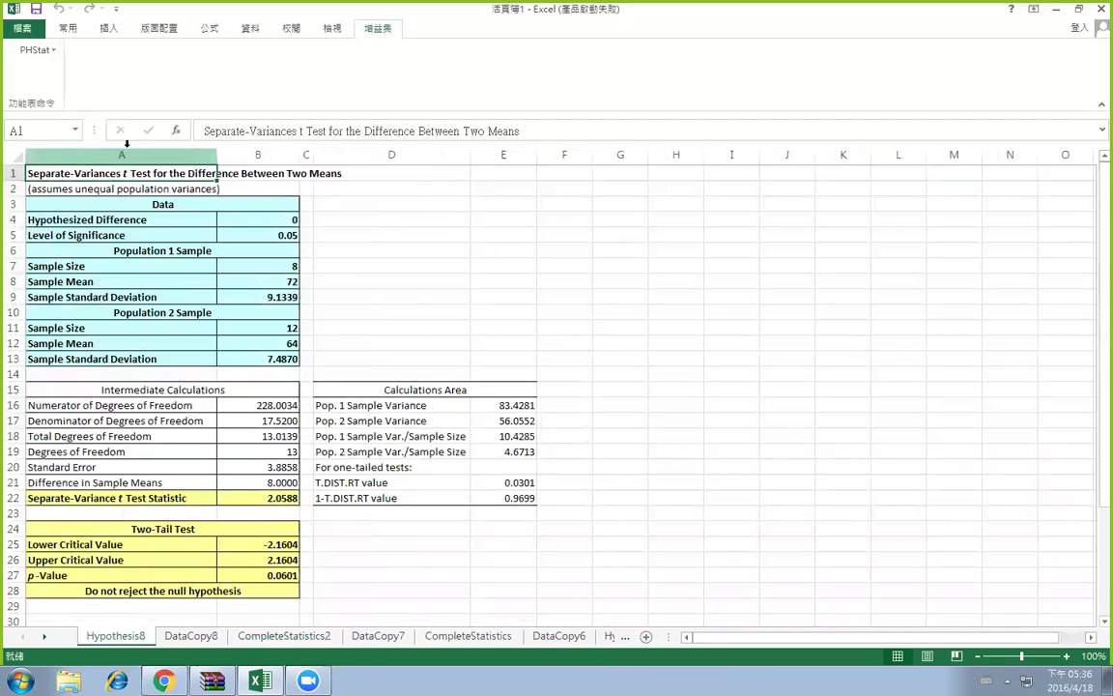
{"action": "left_click", "coordinate": [34, 49]}
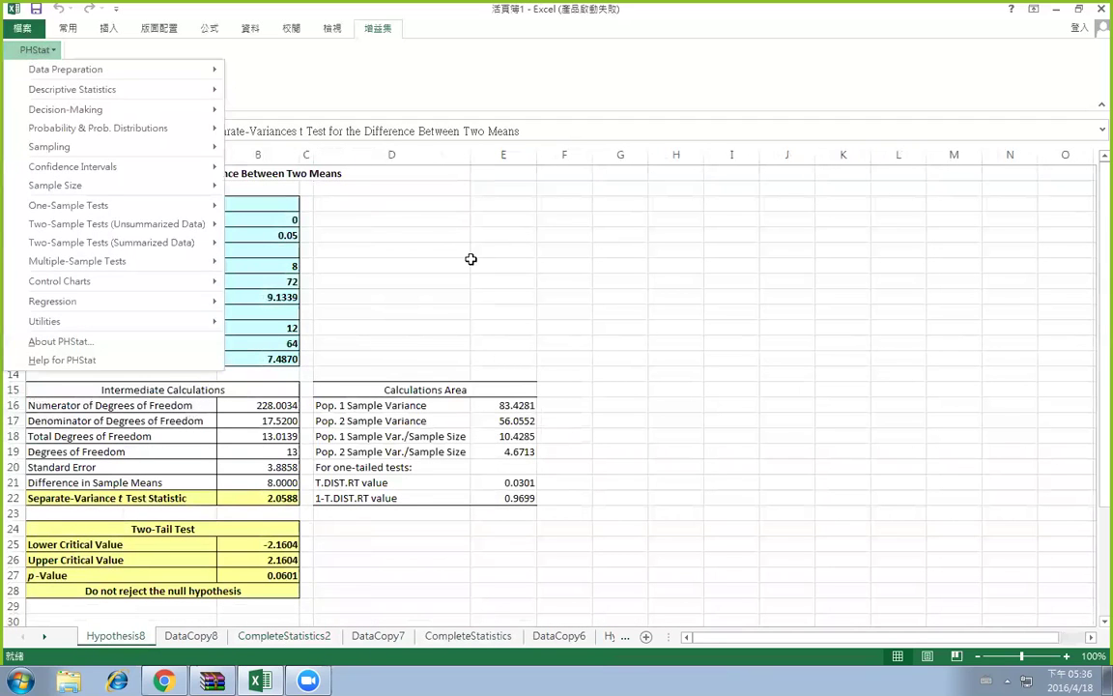
{"action": "key", "text": "Escape"}
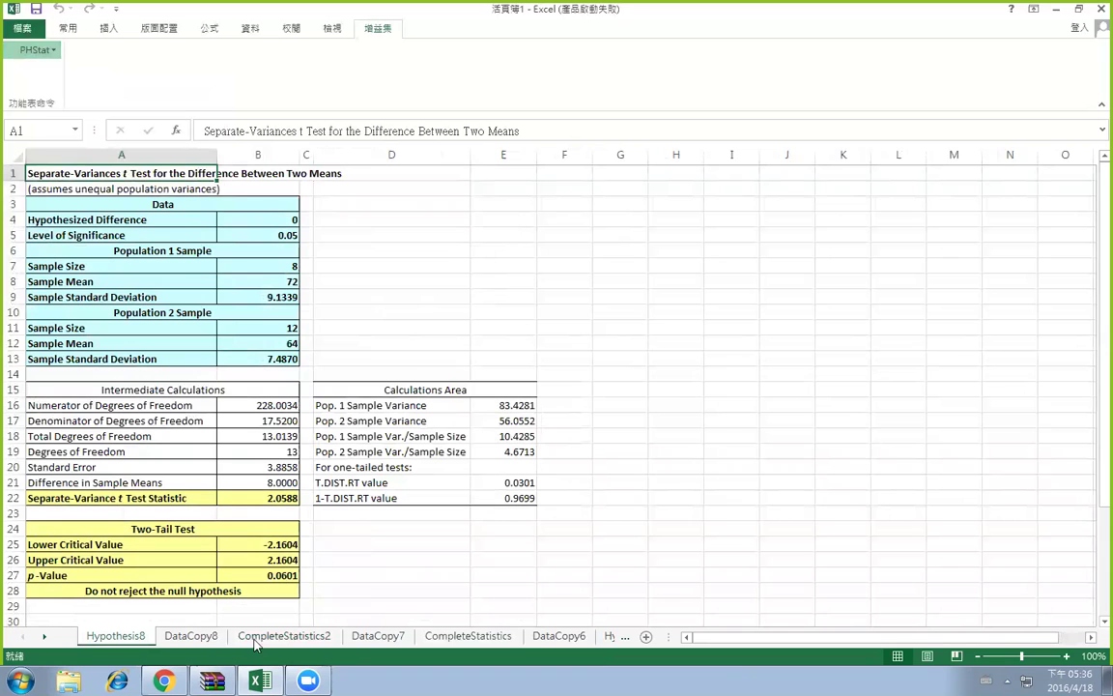
{"action": "left_click", "coordinate": [35, 49]}
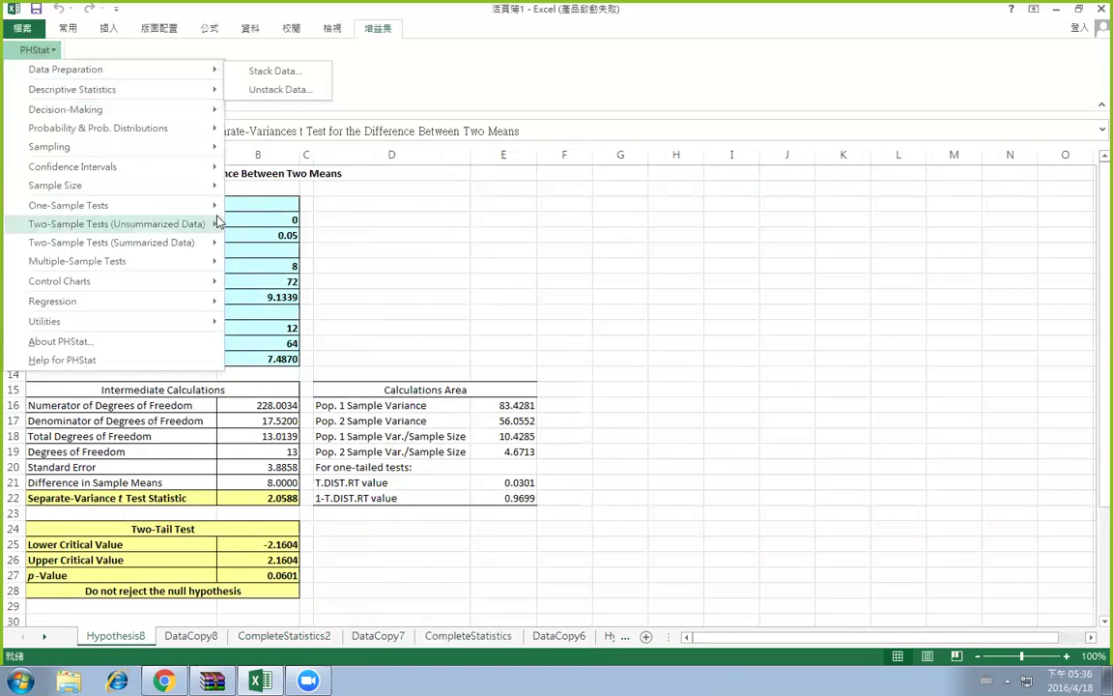
{"action": "key", "text": "Escape"}
{"action": "left_click", "coordinate": [246, 636]}
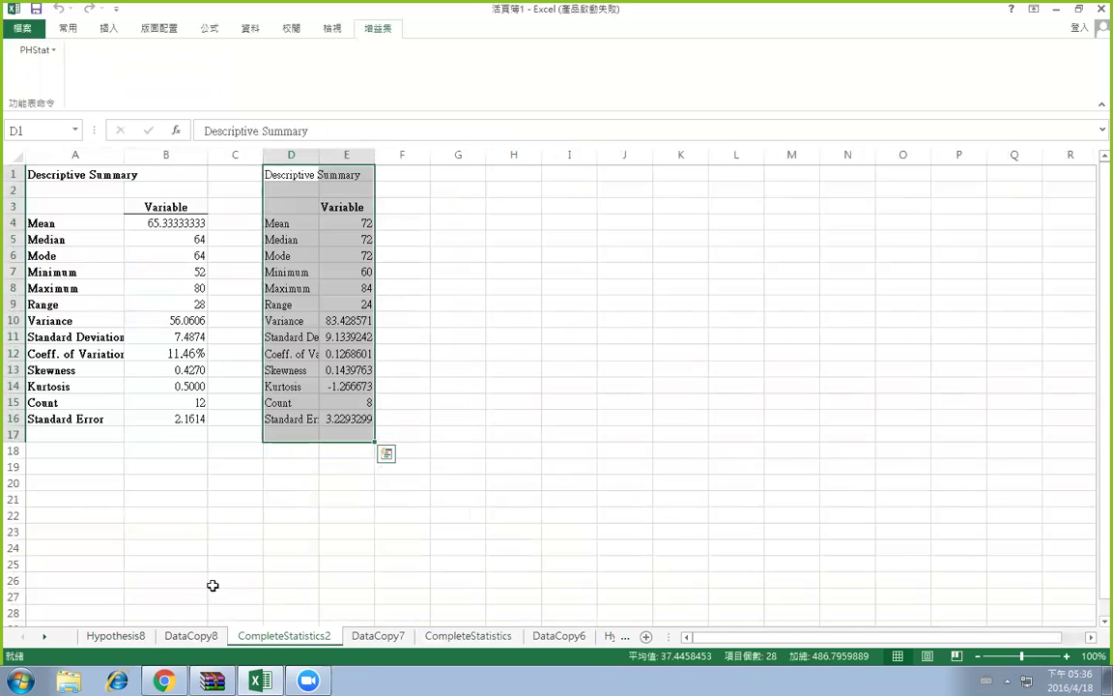
{"action": "left_click", "coordinate": [116, 636]}
{"action": "left_click", "coordinate": [34, 49]}
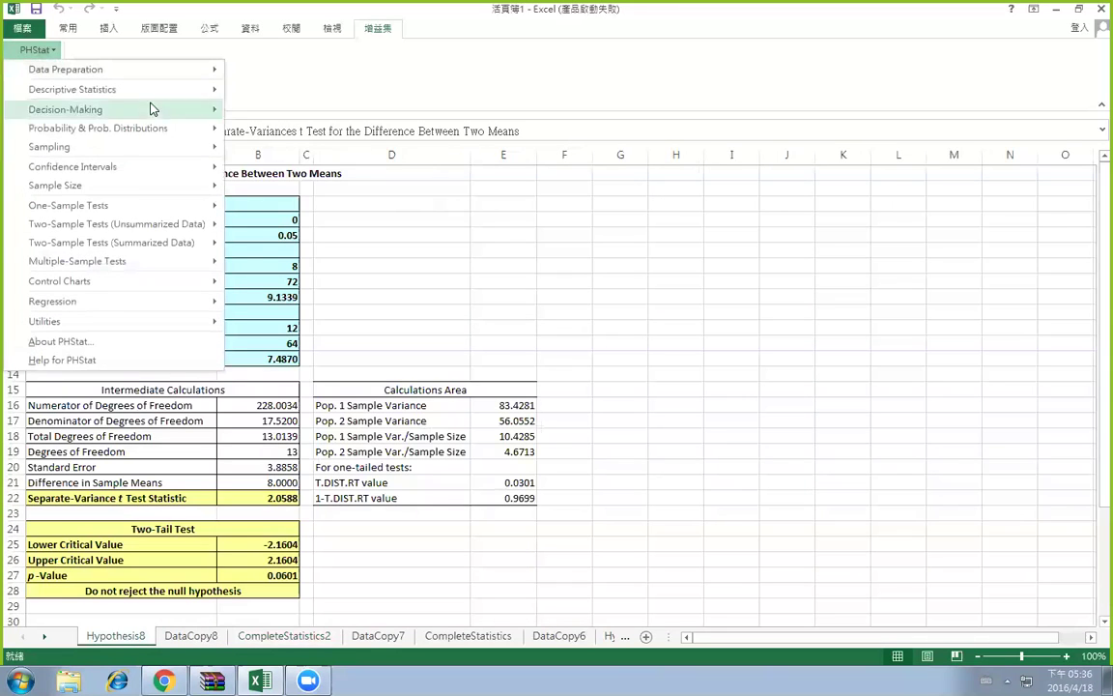
{"action": "left_click", "coordinate": [297, 292]}
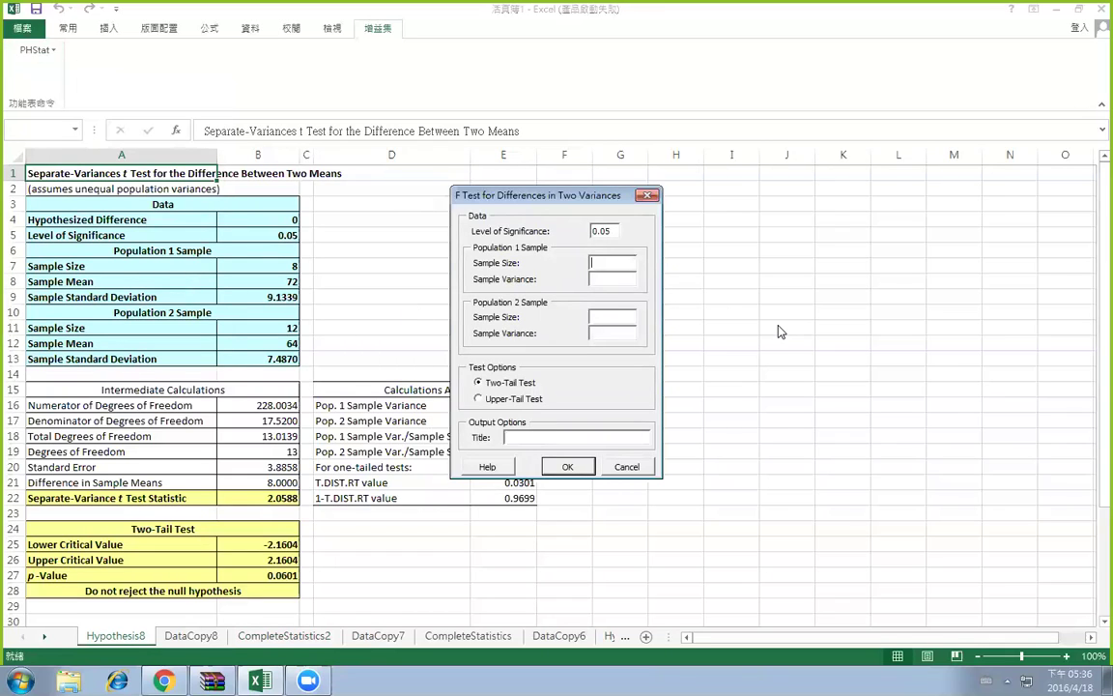
{"action": "left_click", "coordinate": [648, 198]}
Run a summarized-data F Test for Differences in Two Variances with sample 1 size 8, variance 83.428 and sample 2 size 12, variance 56.06
{"action": "left_click", "coordinate": [321, 636]}
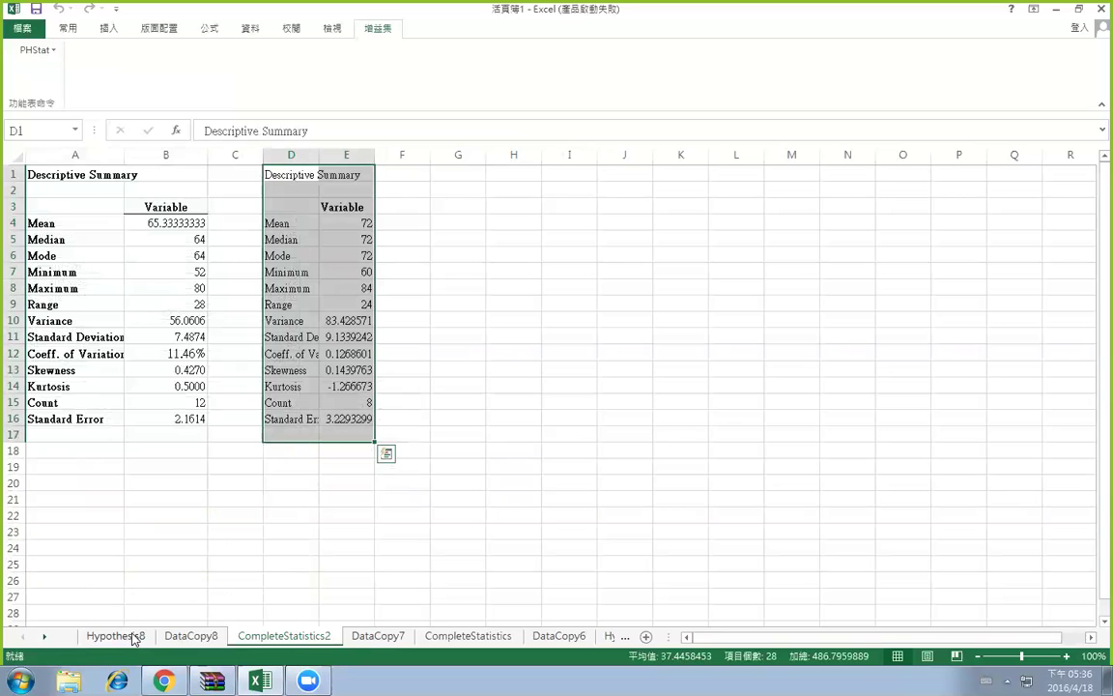
{"action": "left_click", "coordinate": [29, 49]}
{"action": "mouse_move", "coordinate": [193, 242]}
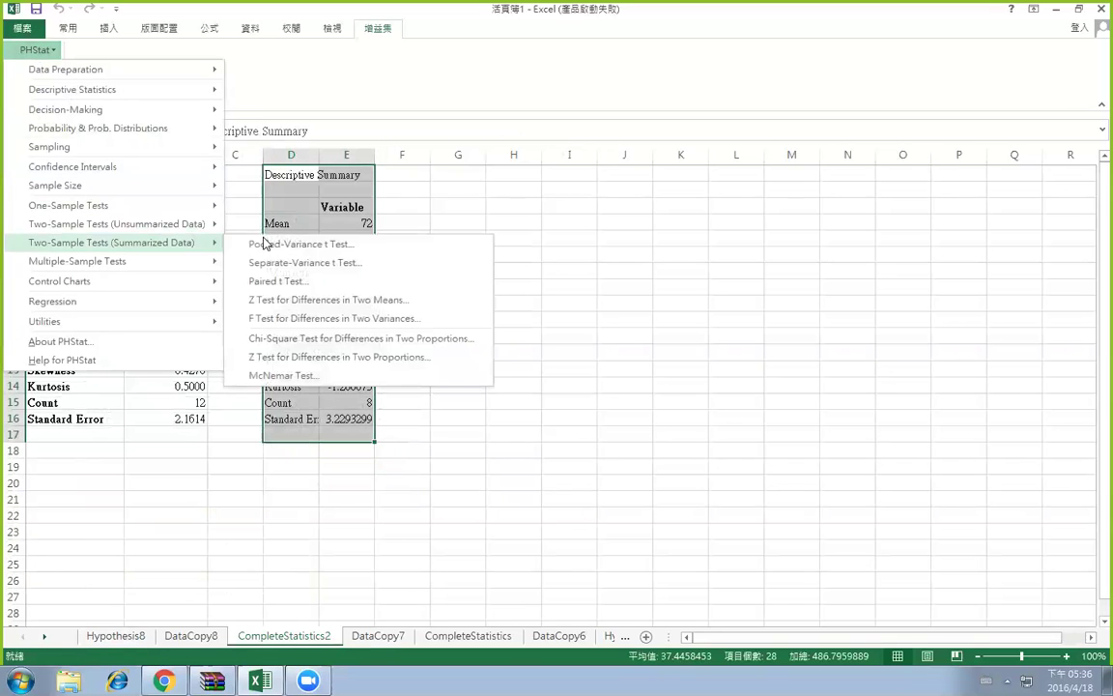
{"action": "left_click", "coordinate": [333, 318]}
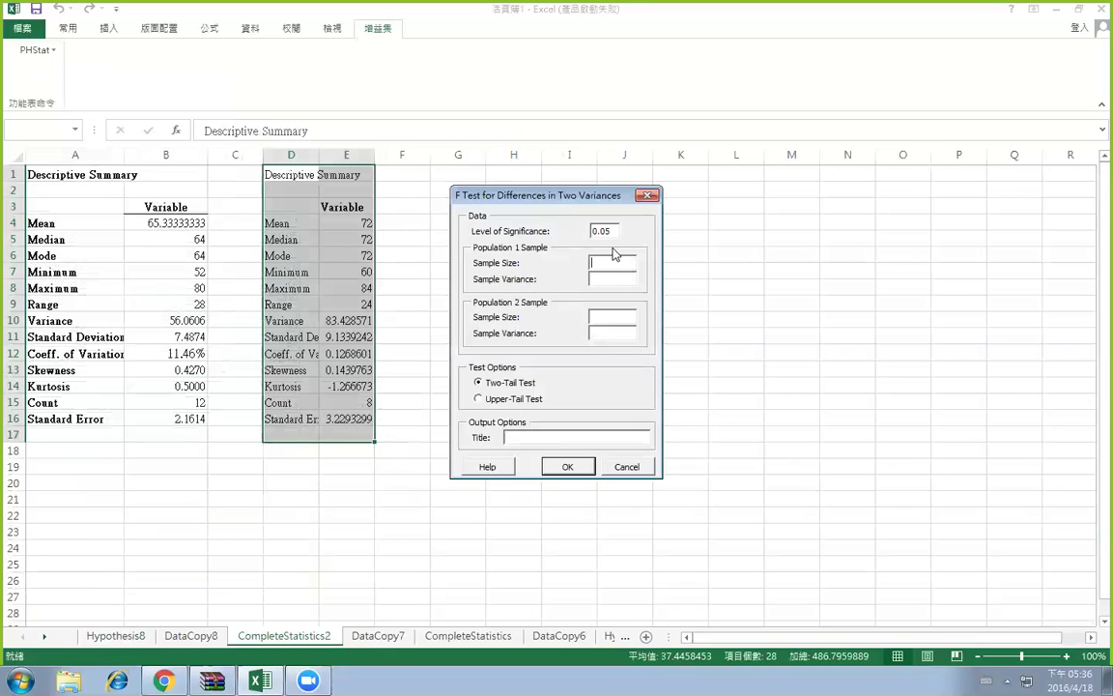
{"action": "type", "text": "8"}
{"action": "key", "text": "Tab"}
{"action": "type", "text": "83.428"}
{"action": "key", "text": "Tab"}
{"action": "type", "text": "12"}
{"action": "key", "text": "Tab"}
{"action": "type", "text": "56.060"}
{"action": "left_click", "coordinate": [565, 466]}
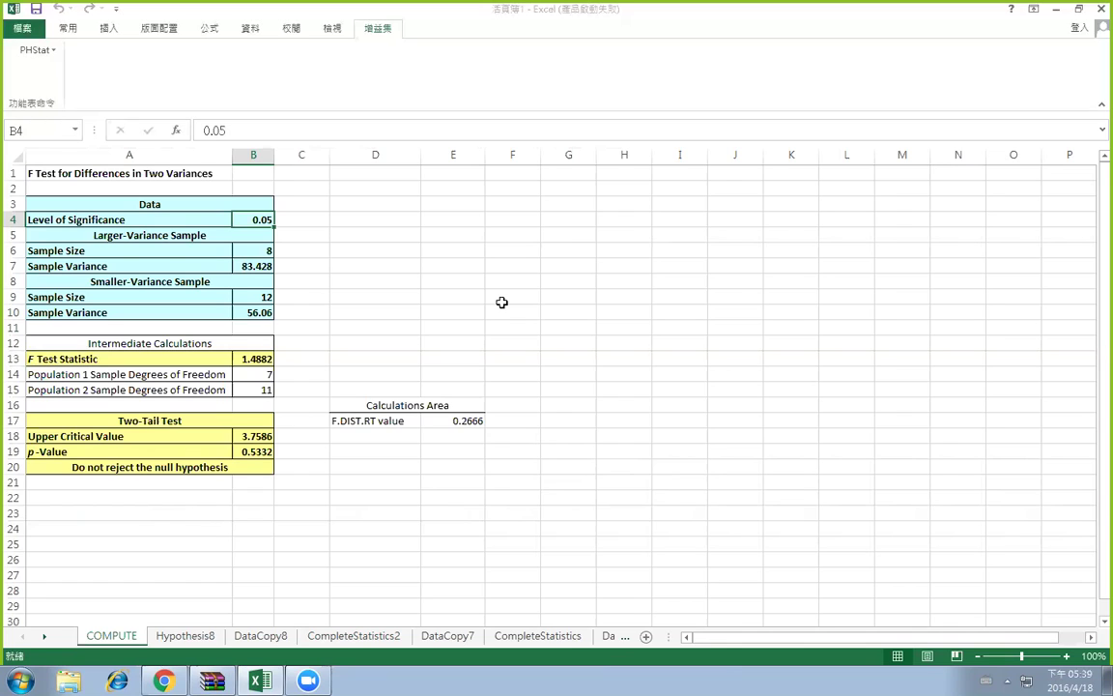
Compare the t test results on Hypothesis8 and the descriptive summary sheets with the F test results on the COMPUTE sheet
{"action": "left_click", "coordinate": [183, 635]}
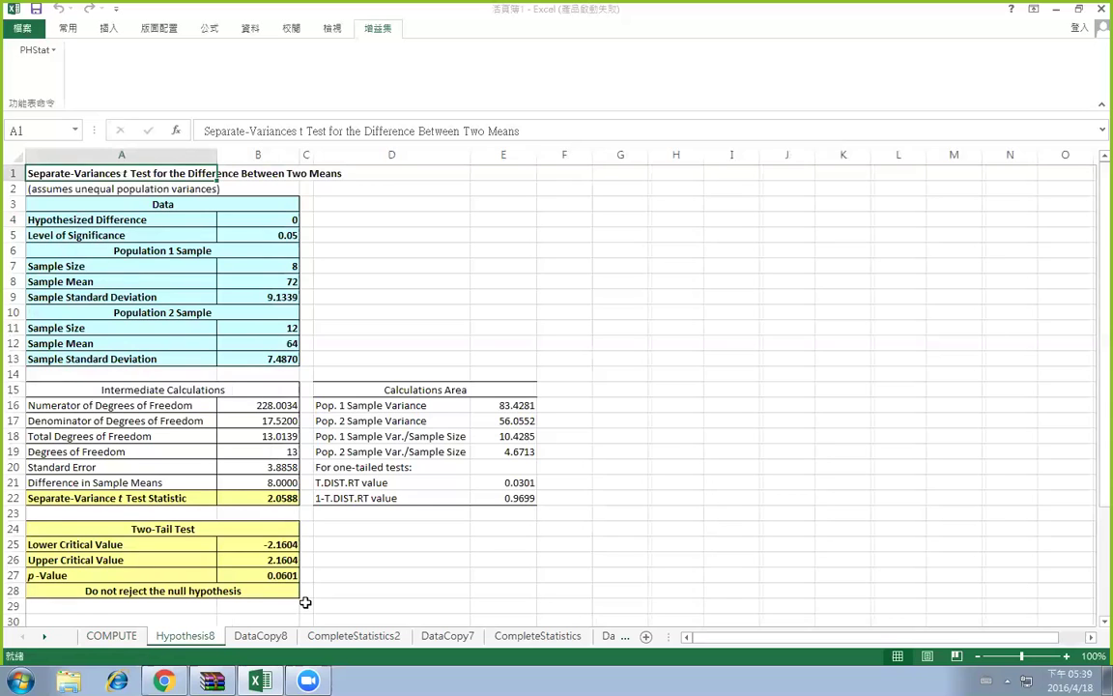
{"action": "left_click", "coordinate": [324, 637]}
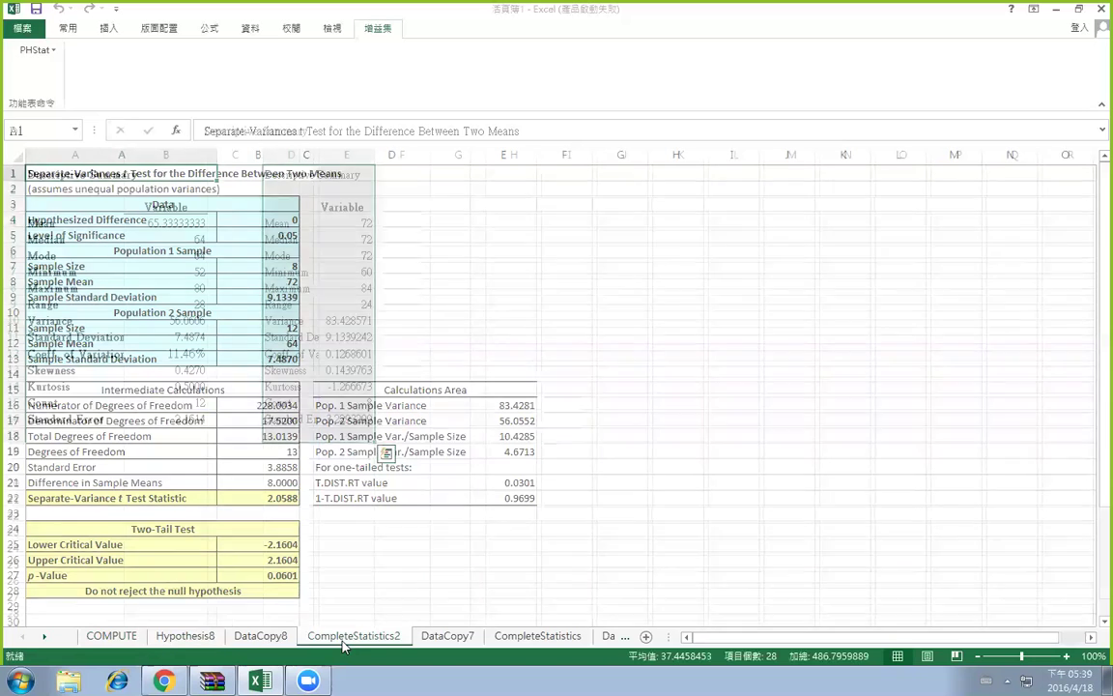
{"action": "left_click", "coordinate": [440, 636]}
{"action": "left_click", "coordinate": [538, 637]}
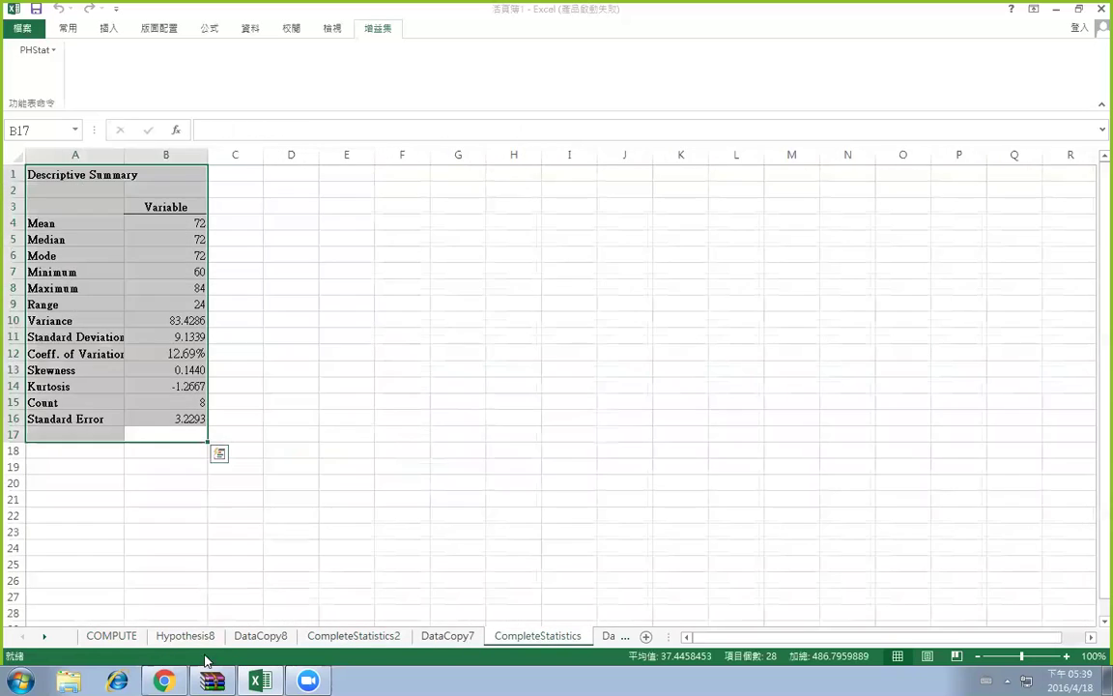
{"action": "left_click", "coordinate": [185, 636]}
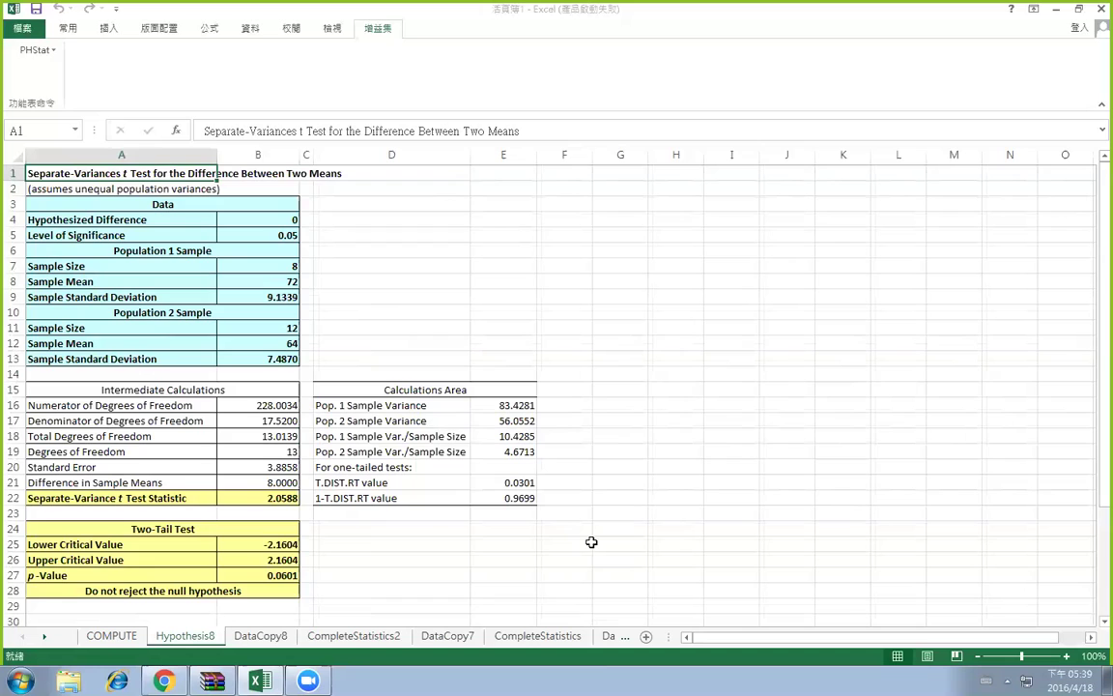
{"action": "left_click", "coordinate": [333, 640]}
{"action": "left_click", "coordinate": [256, 637]}
{"action": "left_click", "coordinate": [430, 637]}
{"action": "left_click", "coordinate": [109, 636]}
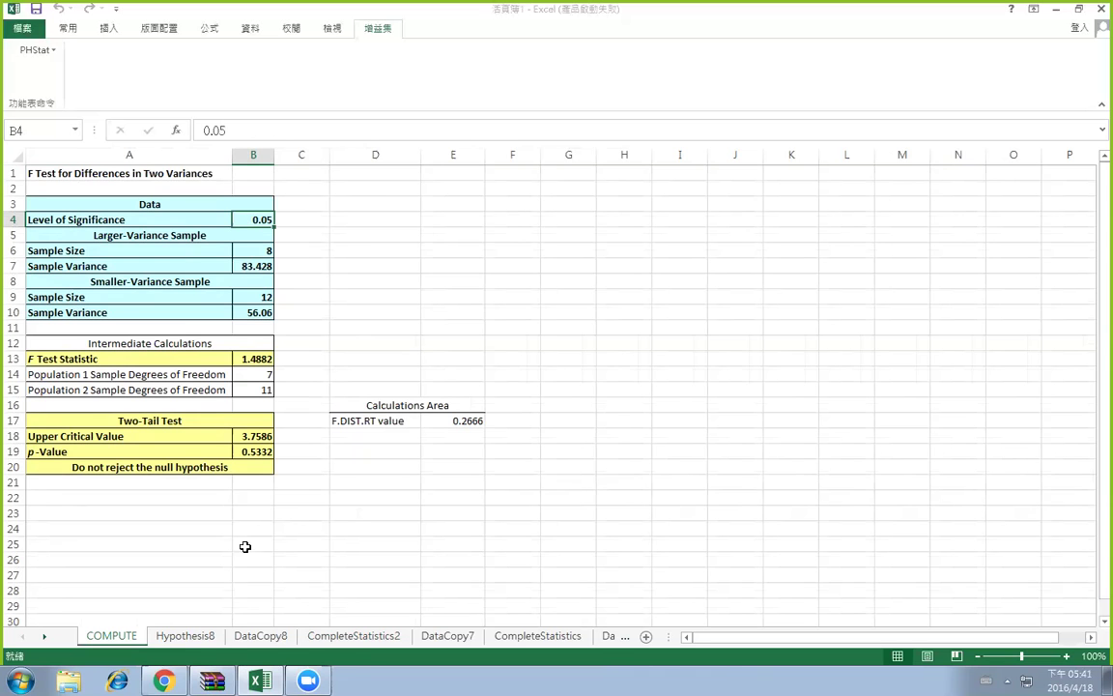
{"action": "left_click", "coordinate": [198, 637]}
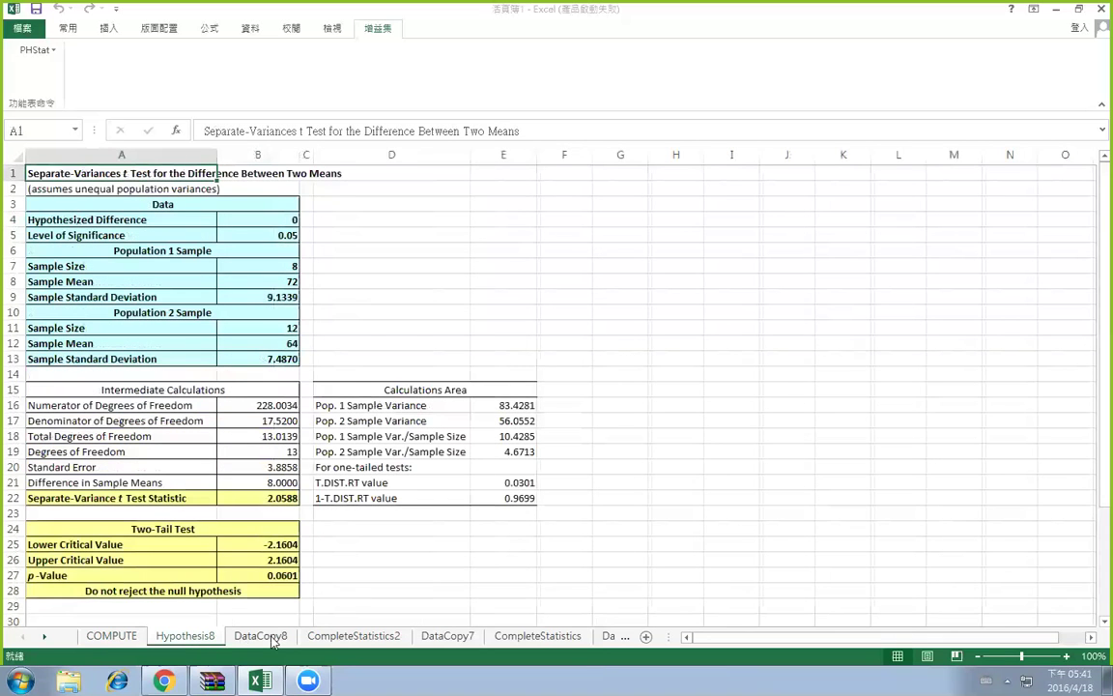
{"action": "left_click", "coordinate": [271, 638]}
{"action": "left_click", "coordinate": [319, 636]}
{"action": "left_click", "coordinate": [196, 636]}
{"action": "left_click", "coordinate": [111, 635]}
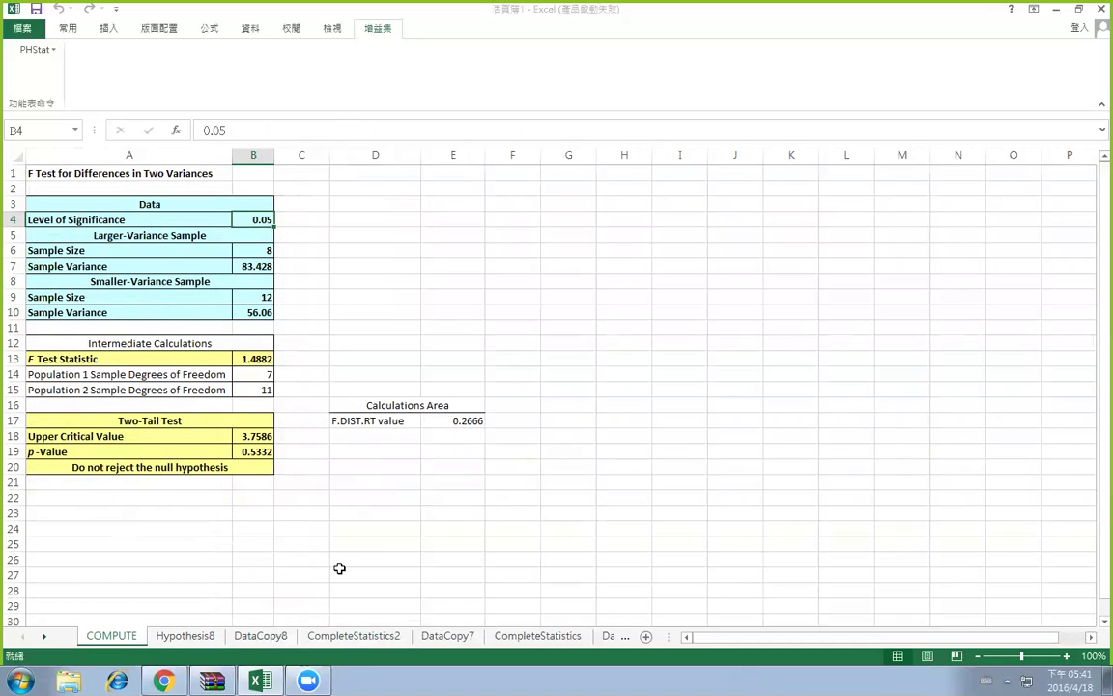
{"action": "left_click", "coordinate": [37, 49]}
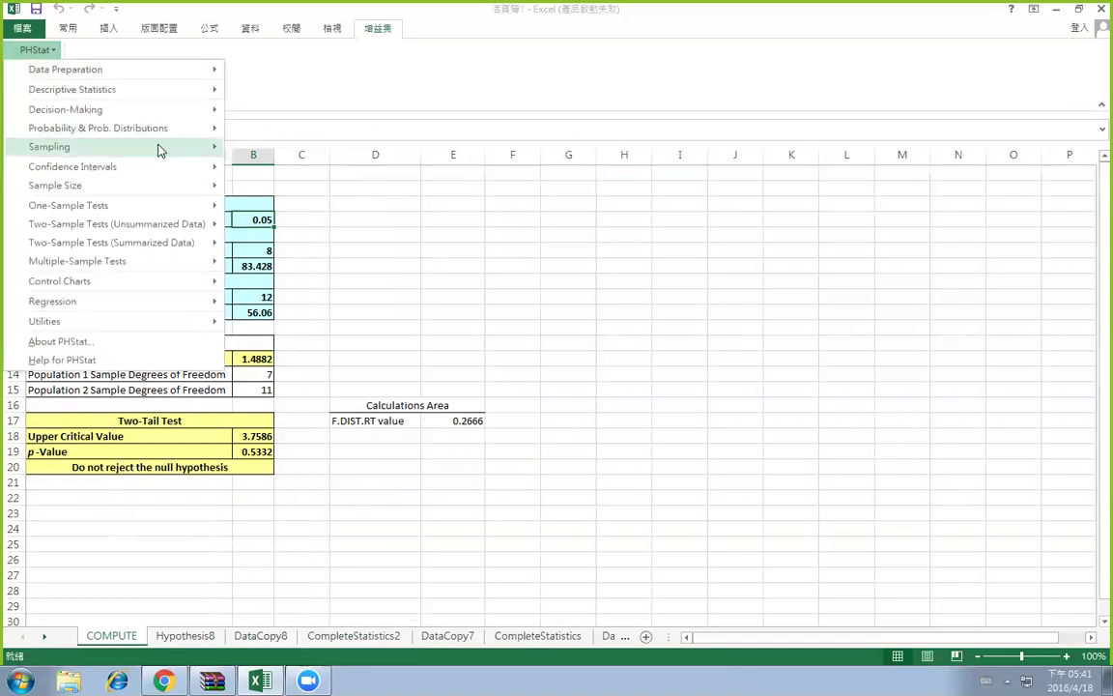
{"action": "mouse_move", "coordinate": [182, 240]}
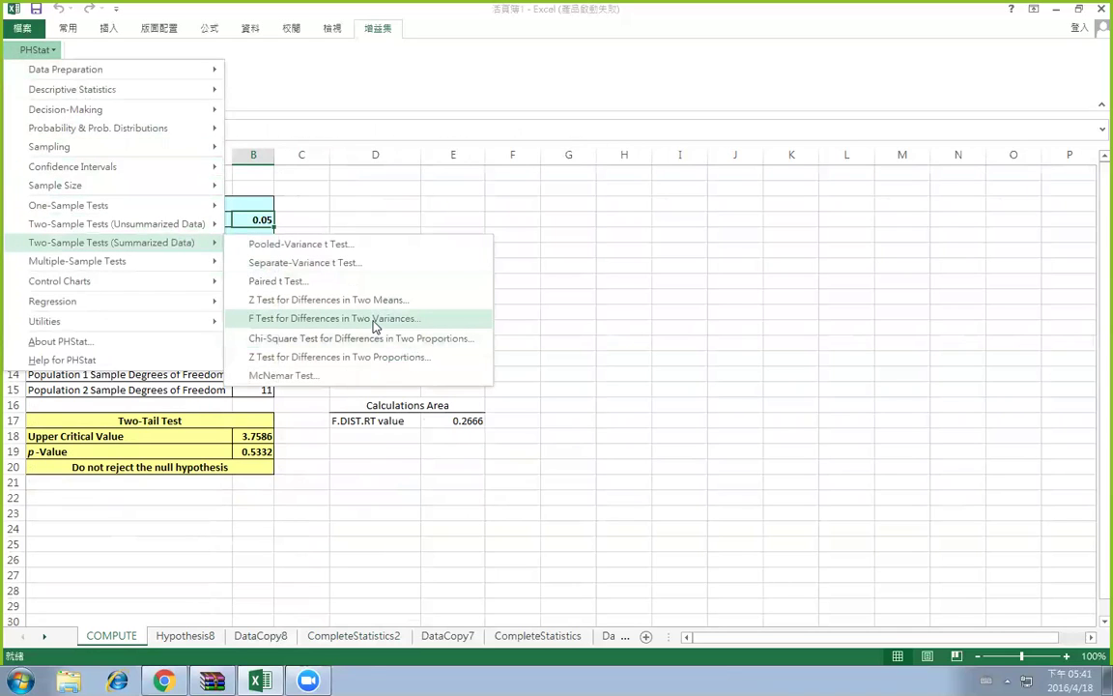
{"action": "mouse_move", "coordinate": [149, 226]}
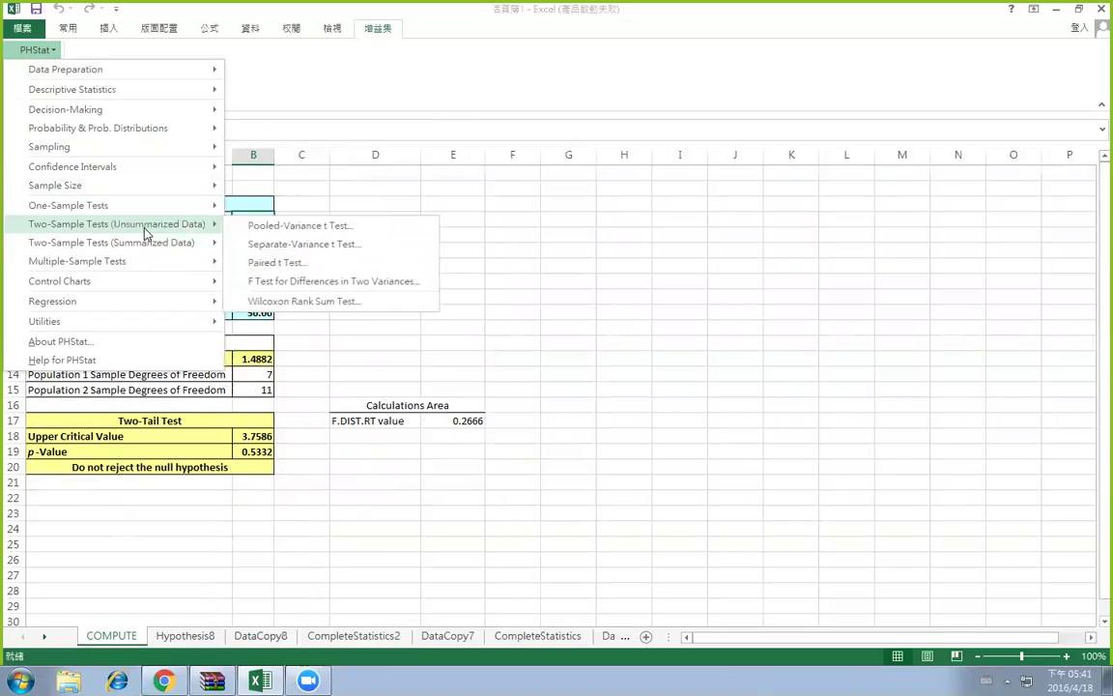
{"action": "left_click", "coordinate": [468, 328]}
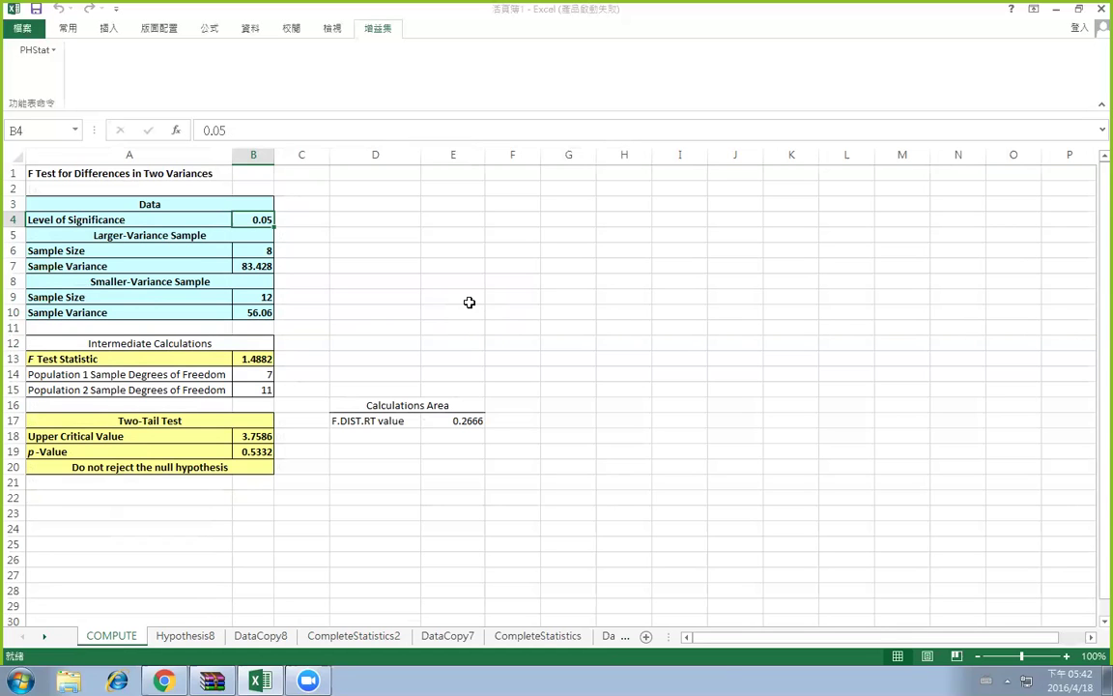
Delete the DataCopy8 worksheet from the workbook
{"action": "left_click", "coordinate": [187, 636]}
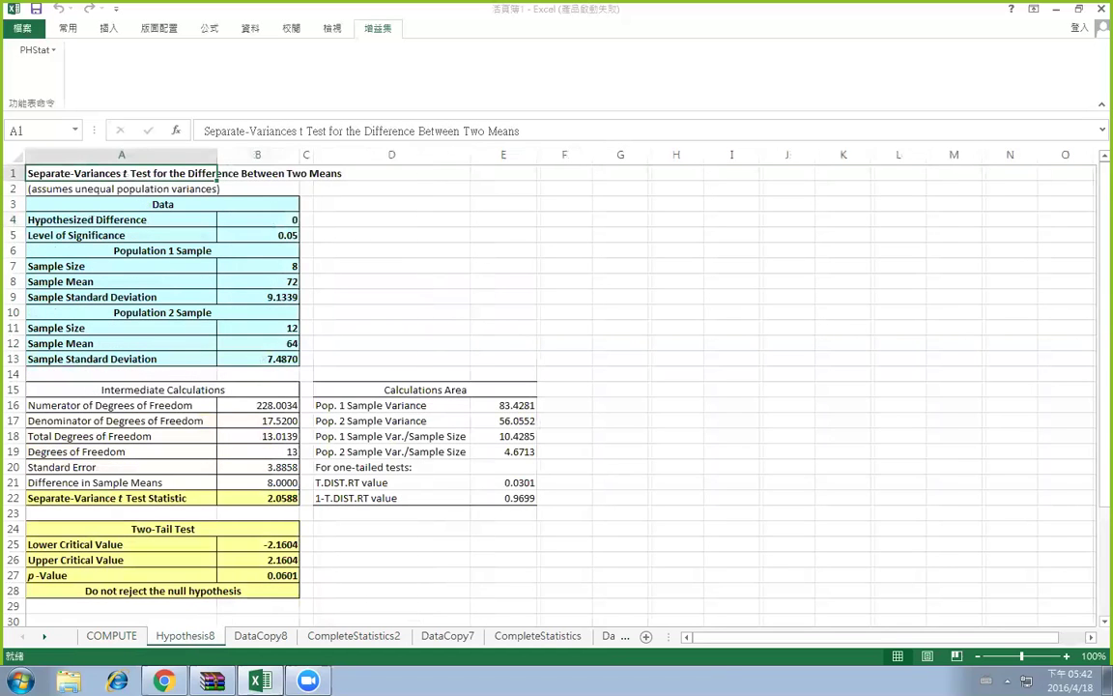
{"action": "left_click", "coordinate": [259, 636]}
{"action": "left_click", "coordinate": [348, 636]}
{"action": "left_click", "coordinate": [271, 638]}
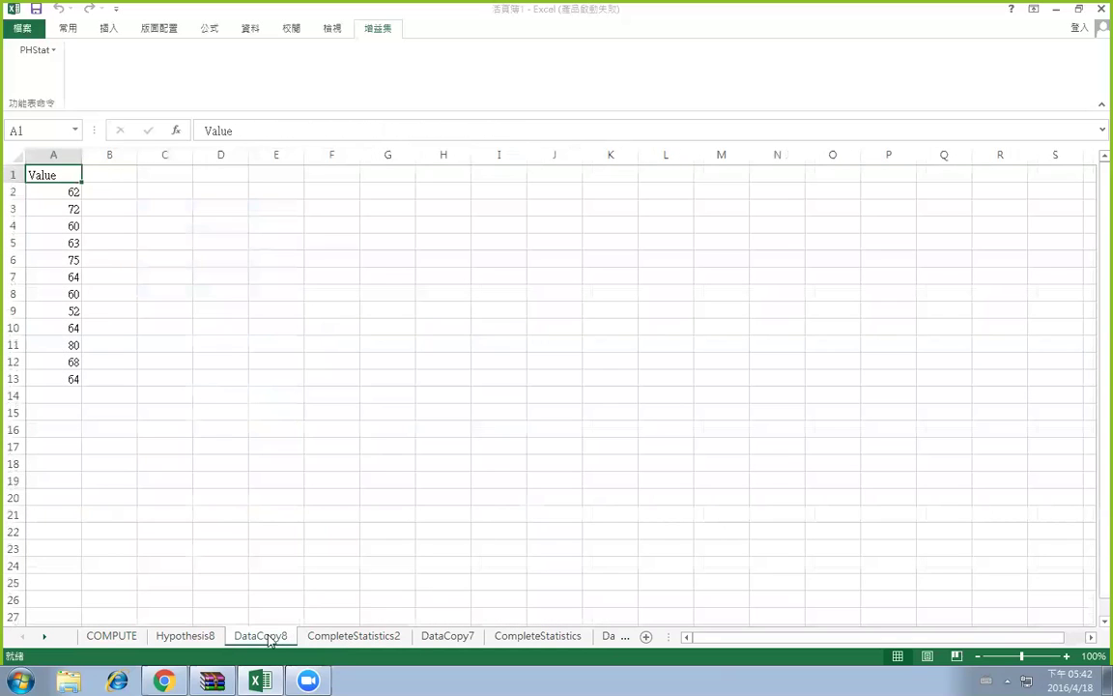
{"action": "right_click", "coordinate": [271, 638]}
{"action": "key", "text": "Escape"}
{"action": "left_click", "coordinate": [331, 599]}
{"action": "right_click", "coordinate": [274, 636]}
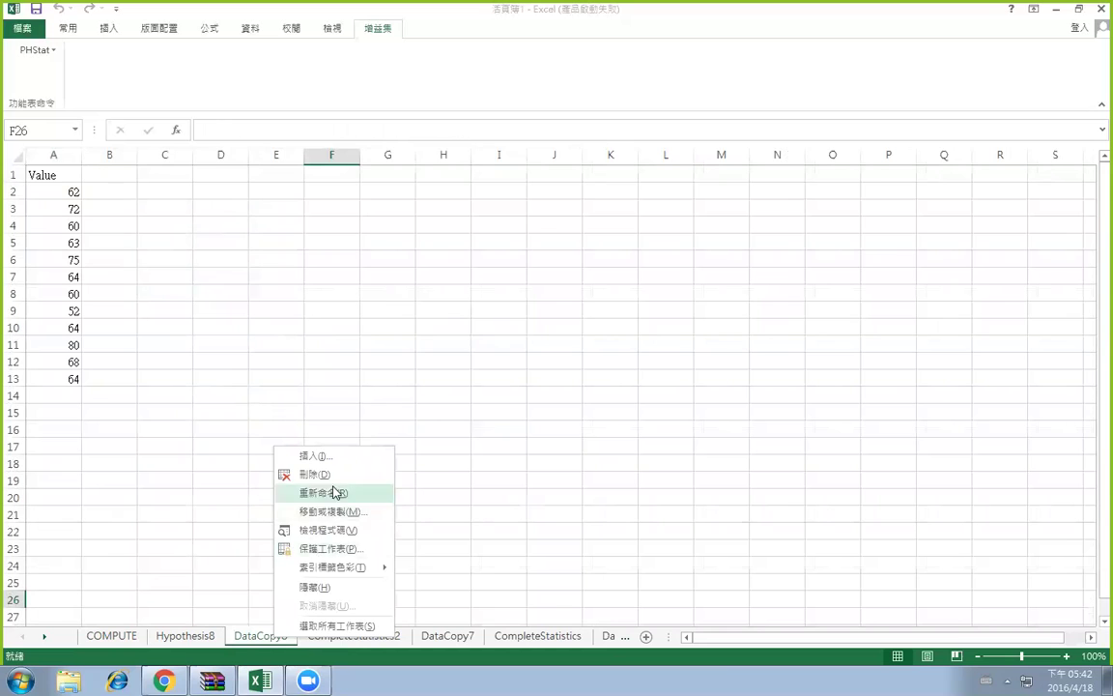
{"action": "left_click", "coordinate": [329, 474]}
{"action": "left_click", "coordinate": [532, 380]}
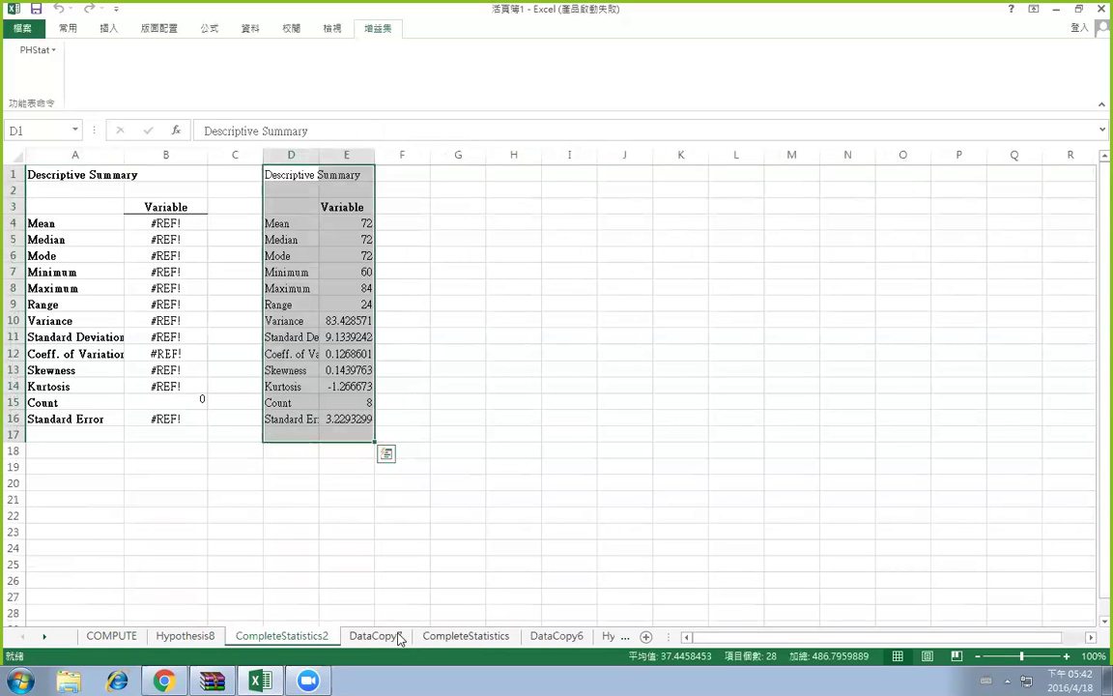
Delete the CompleteStatistics2 and DataCopy7 worksheets from the workbook
{"action": "right_click", "coordinate": [309, 635]}
{"action": "left_click", "coordinate": [390, 474]}
{"action": "left_click", "coordinate": [521, 378]}
{"action": "right_click", "coordinate": [274, 636]}
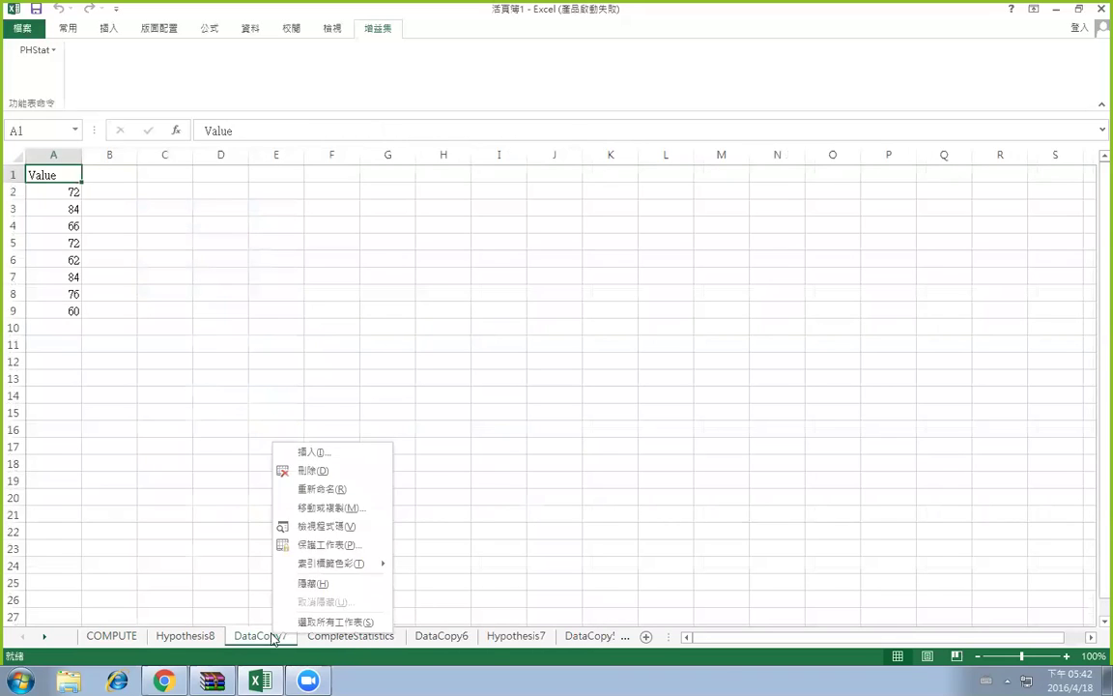
{"action": "left_click", "coordinate": [314, 470]}
{"action": "left_click", "coordinate": [525, 378]}
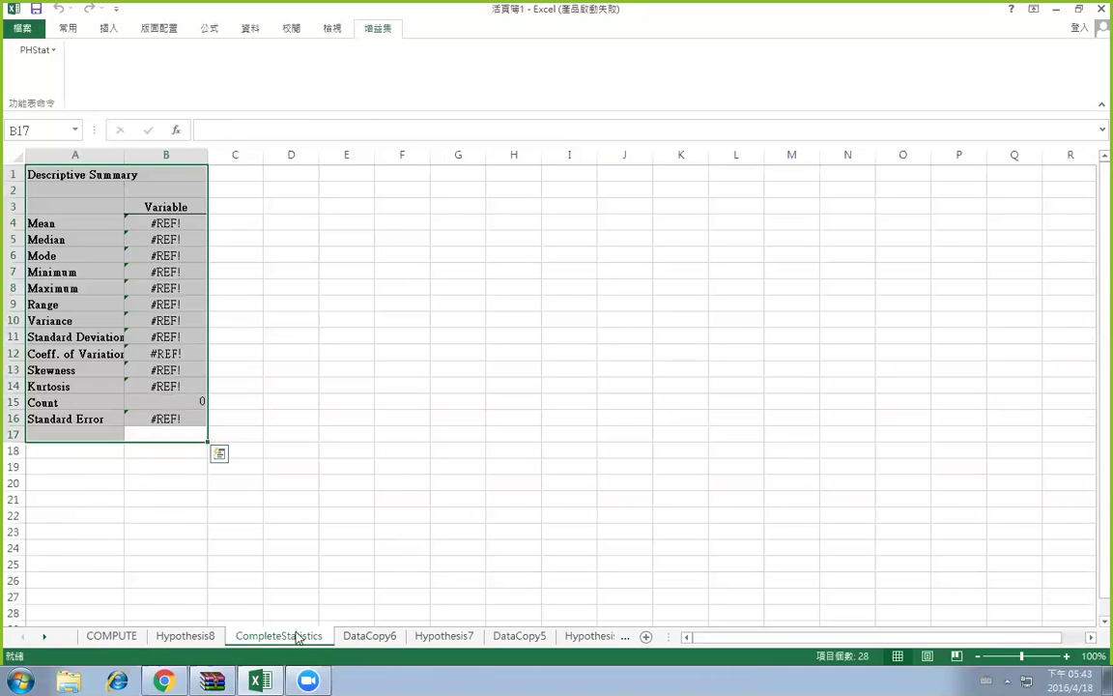
Delete the CompleteStatistics and DataCopy6 worksheets from the workbook
{"action": "right_click", "coordinate": [297, 636]}
{"action": "left_click", "coordinate": [329, 470]}
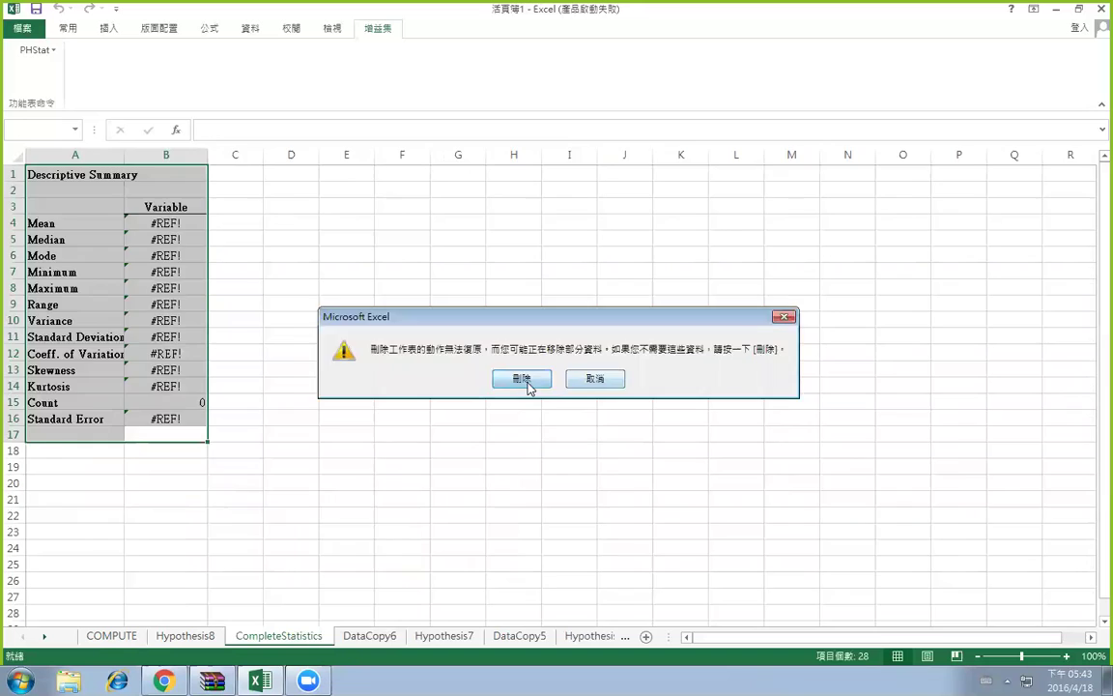
{"action": "left_click", "coordinate": [522, 378]}
{"action": "right_click", "coordinate": [343, 636]}
{"action": "right_click", "coordinate": [280, 638]}
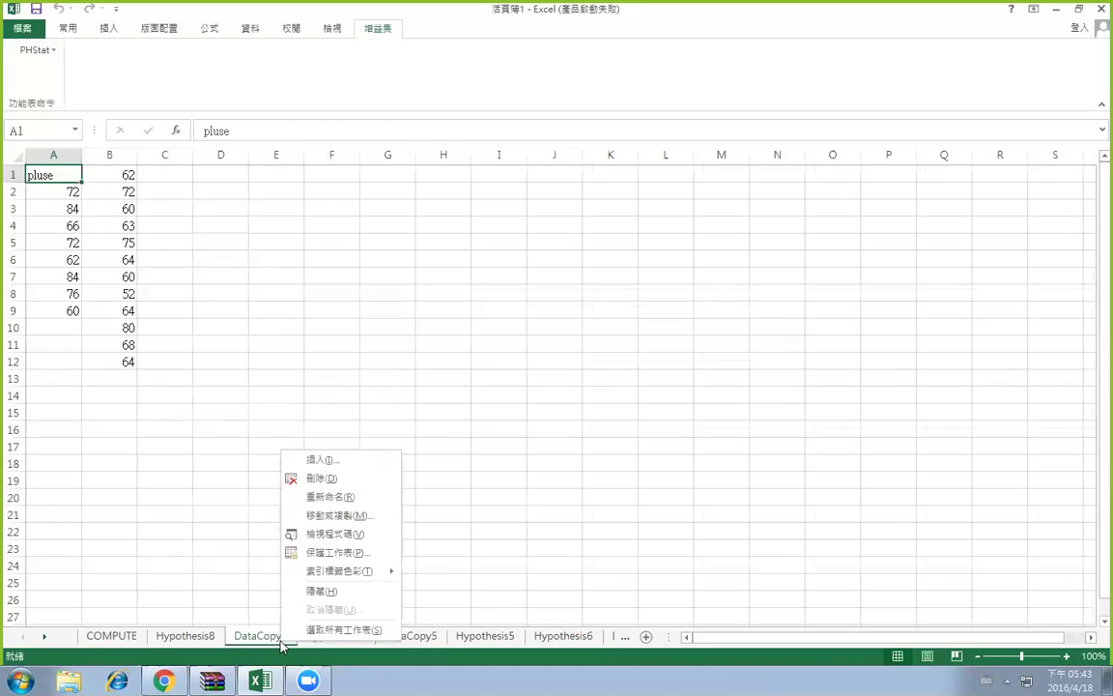
{"action": "left_click", "coordinate": [334, 478]}
{"action": "left_click", "coordinate": [452, 378]}
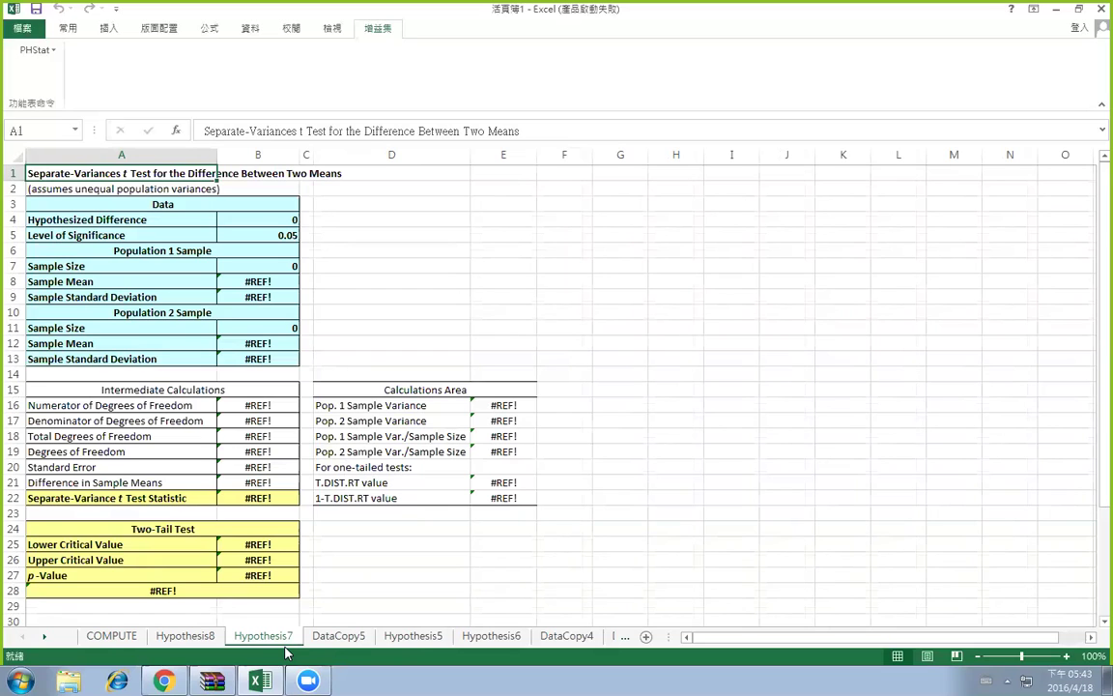
Delete the Hypothesis7 worksheet containing the broken separate-variances t test
{"action": "right_click", "coordinate": [281, 636]}
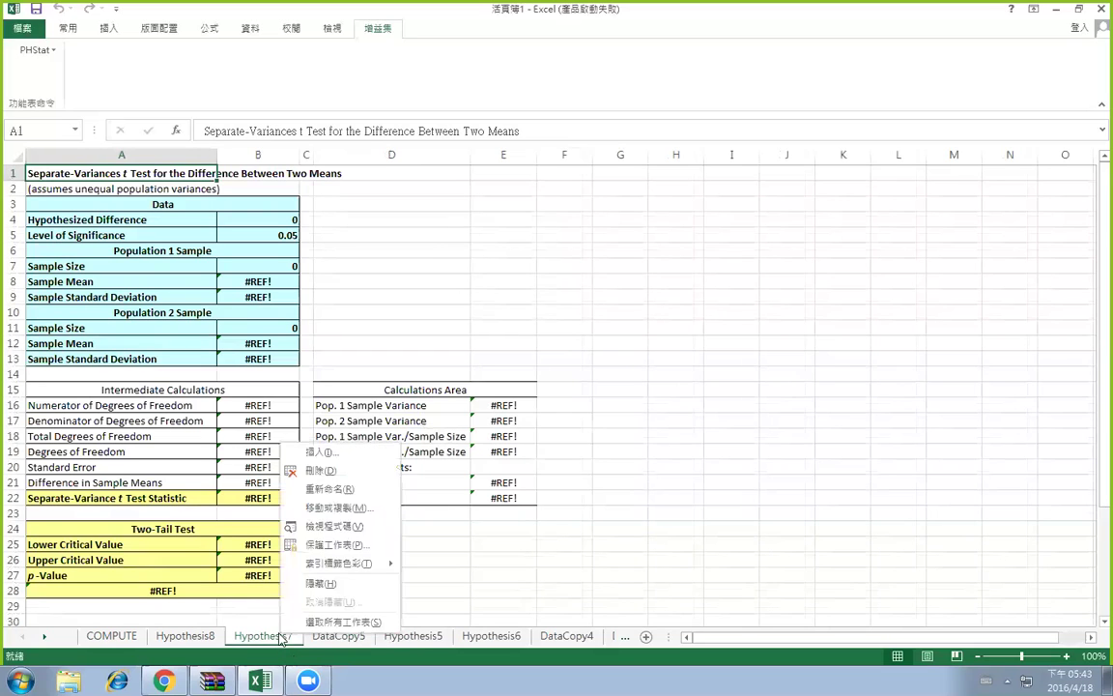
{"action": "left_click", "coordinate": [355, 470]}
{"action": "left_click", "coordinate": [468, 342]}
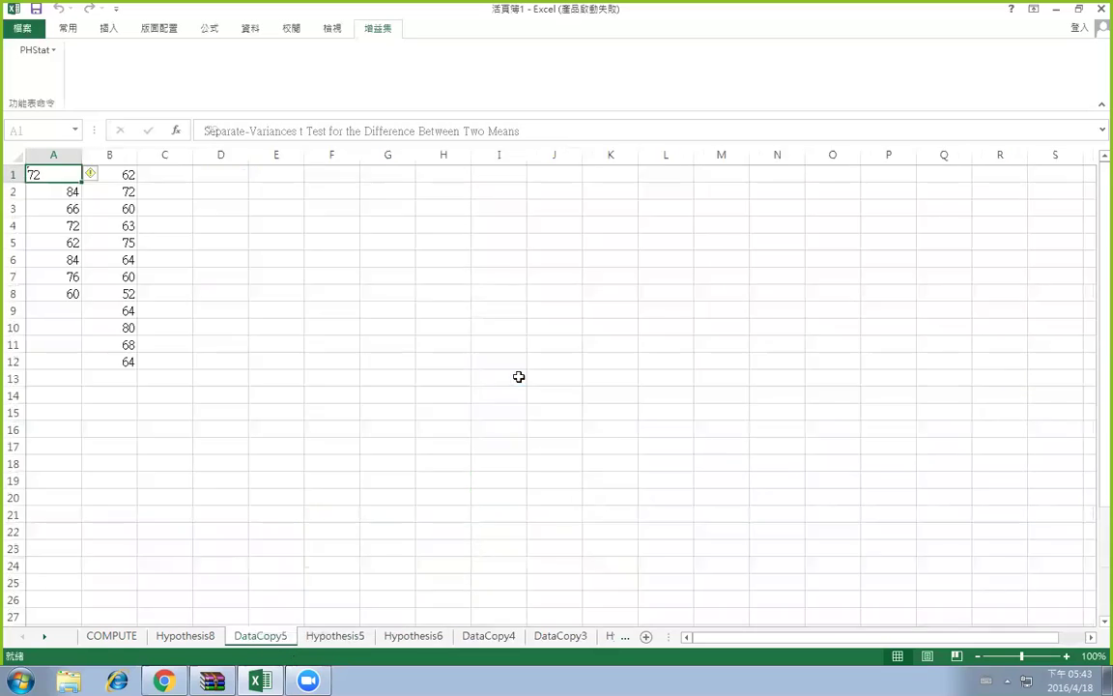
Review the separate-variances t test results on Hypothesis8 and the F test results on COMPUTE
{"action": "left_click", "coordinate": [189, 636]}
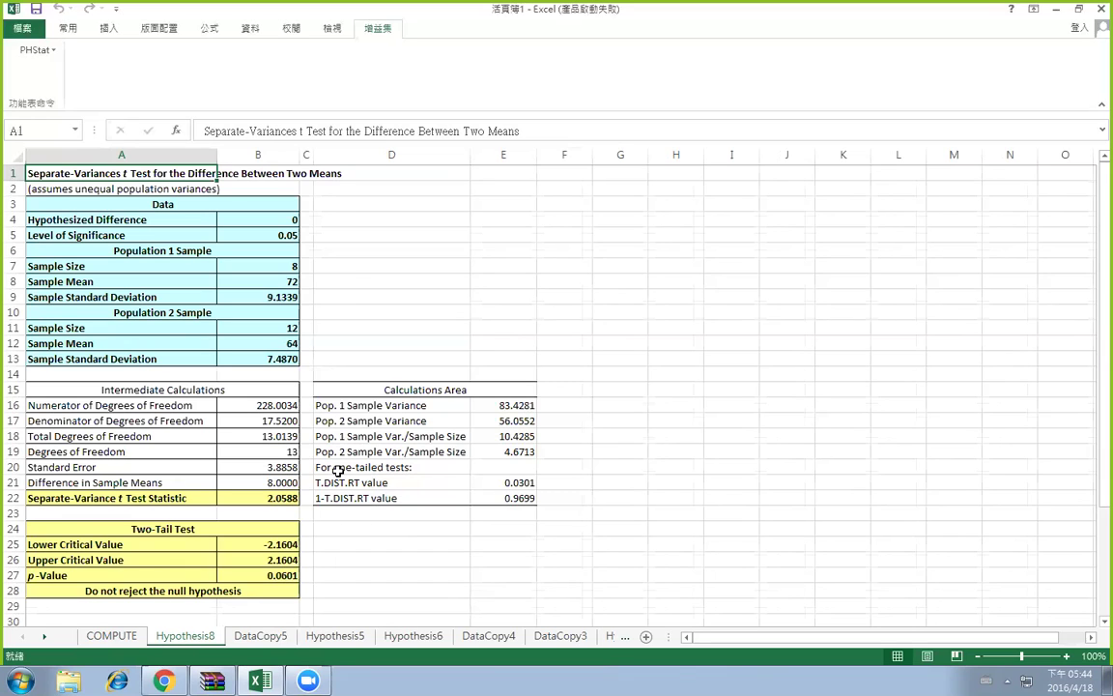
{"action": "left_click", "coordinate": [121, 634]}
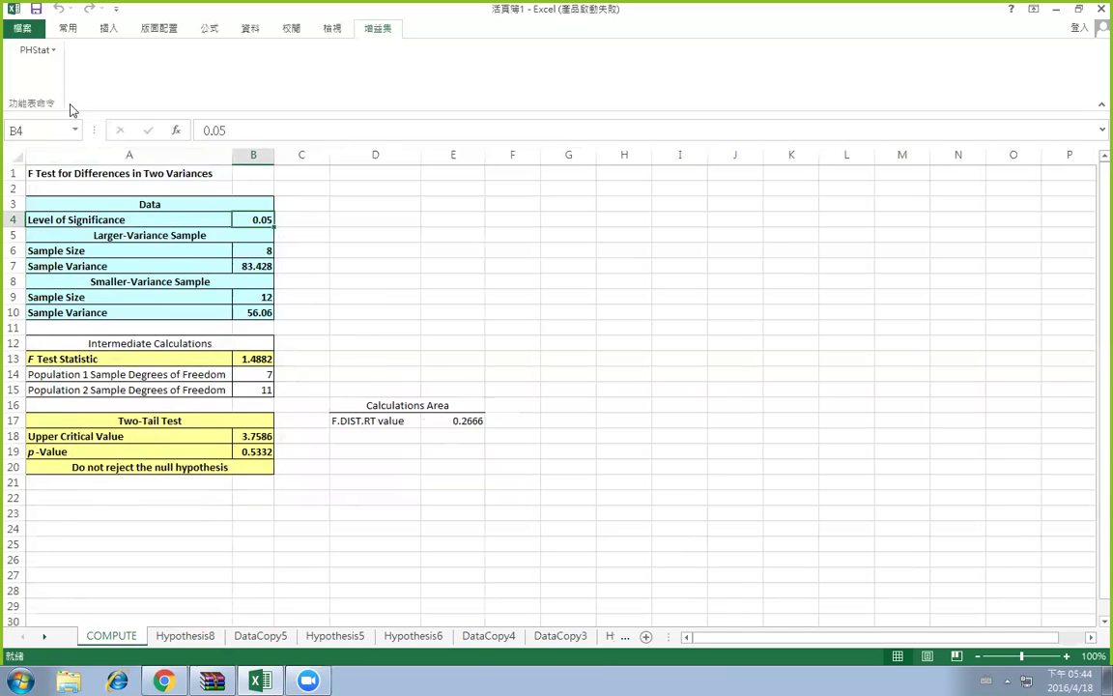
{"action": "left_click", "coordinate": [49, 54]}
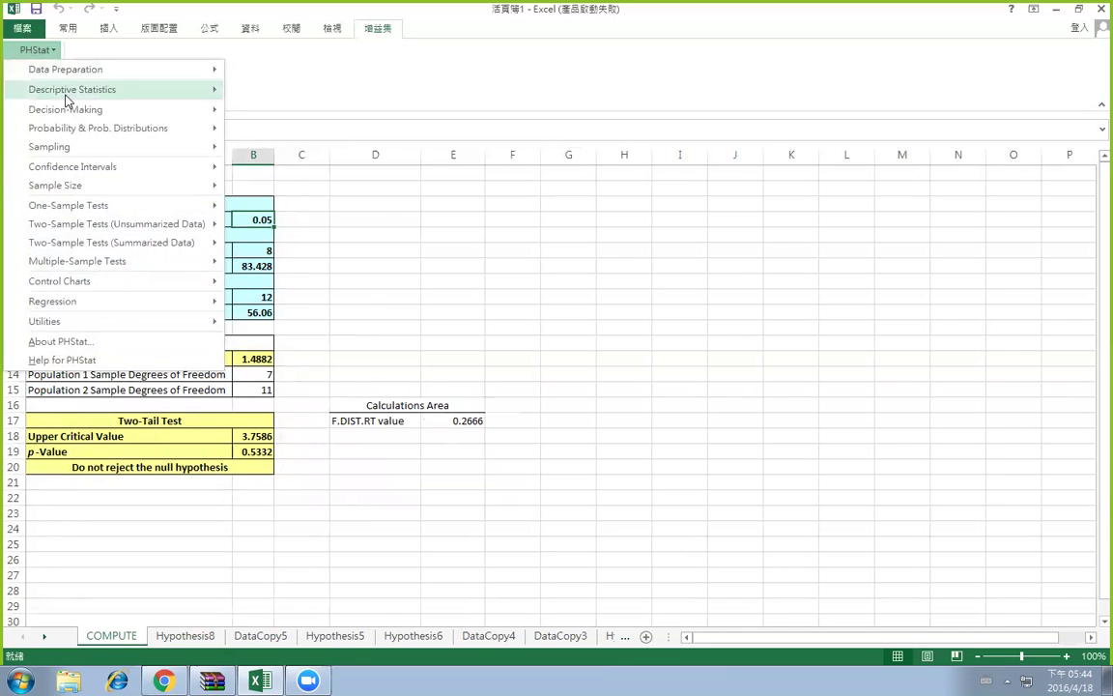
{"action": "mouse_move", "coordinate": [66, 95]}
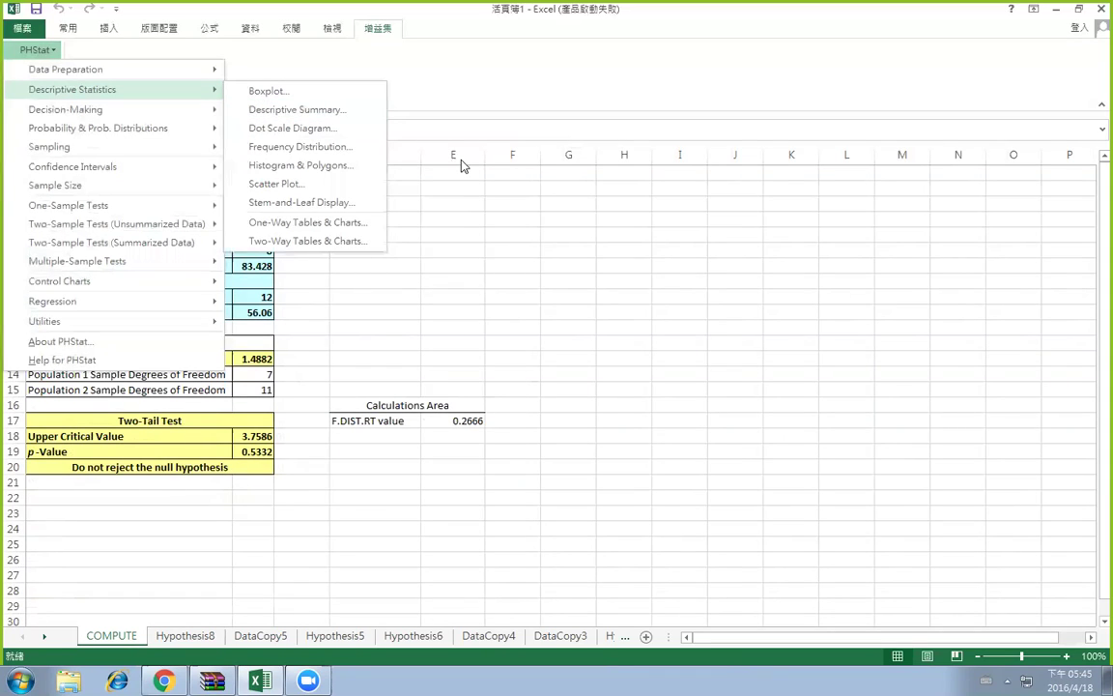
{"action": "left_click", "coordinate": [408, 281]}
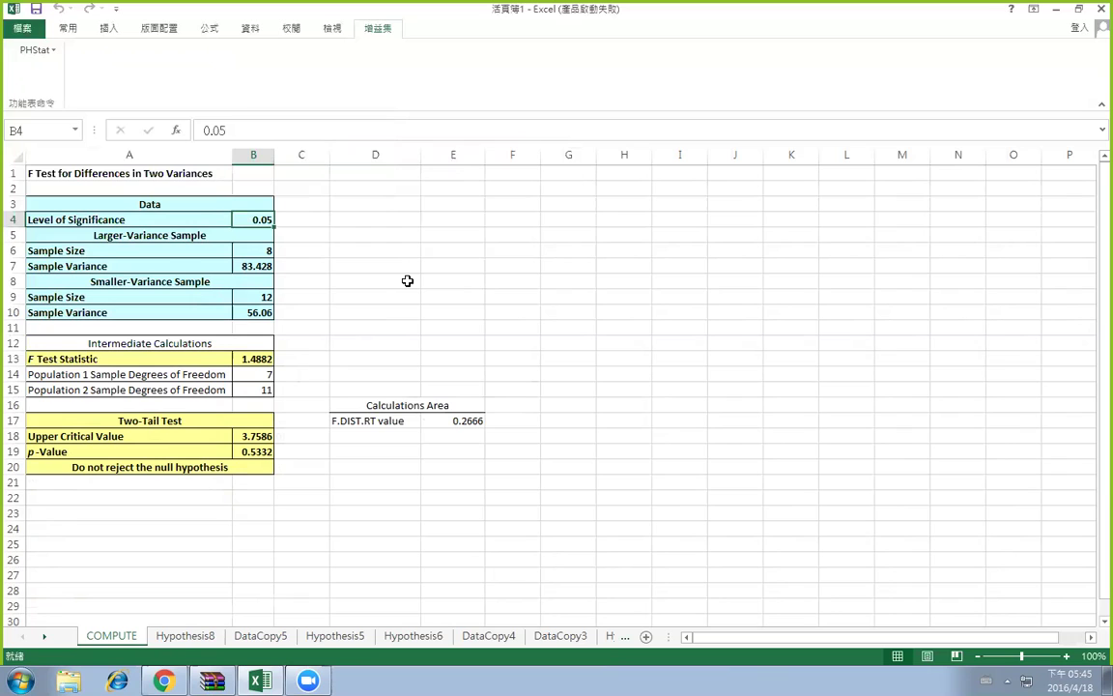
Set up a PHStat one-sample Z Test for the Proportion with null hypothesis 0.5 and level of significance 0.05
{"action": "left_click", "coordinate": [48, 52]}
{"action": "mouse_move", "coordinate": [160, 173]}
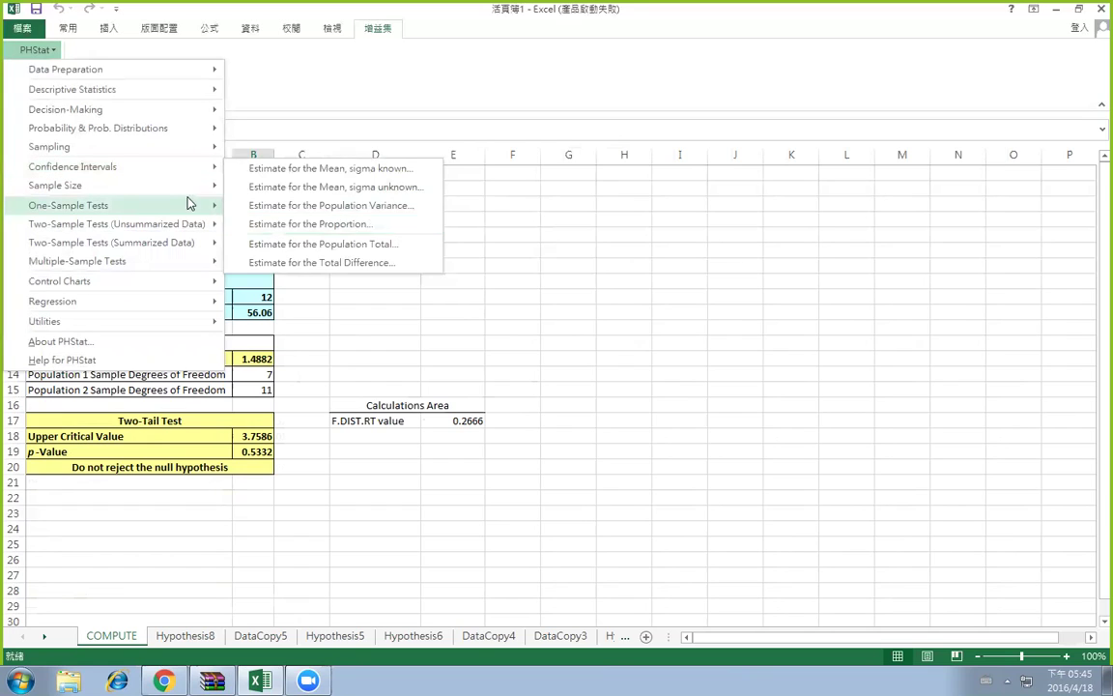
{"action": "mouse_move", "coordinate": [185, 209]}
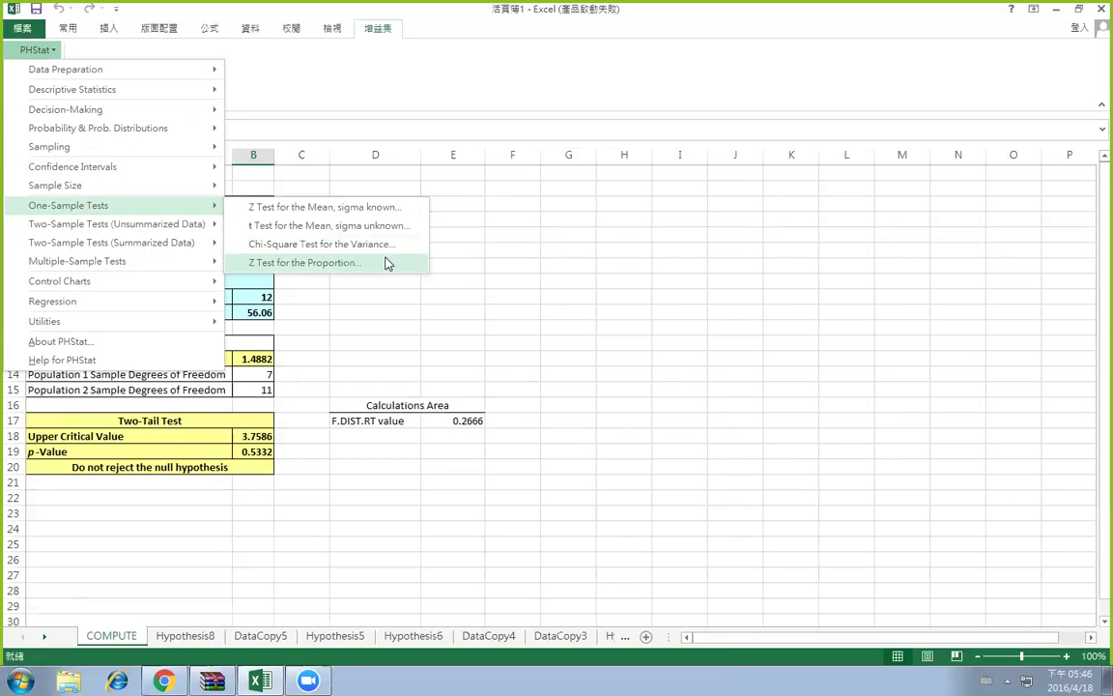
{"action": "mouse_move", "coordinate": [171, 94]}
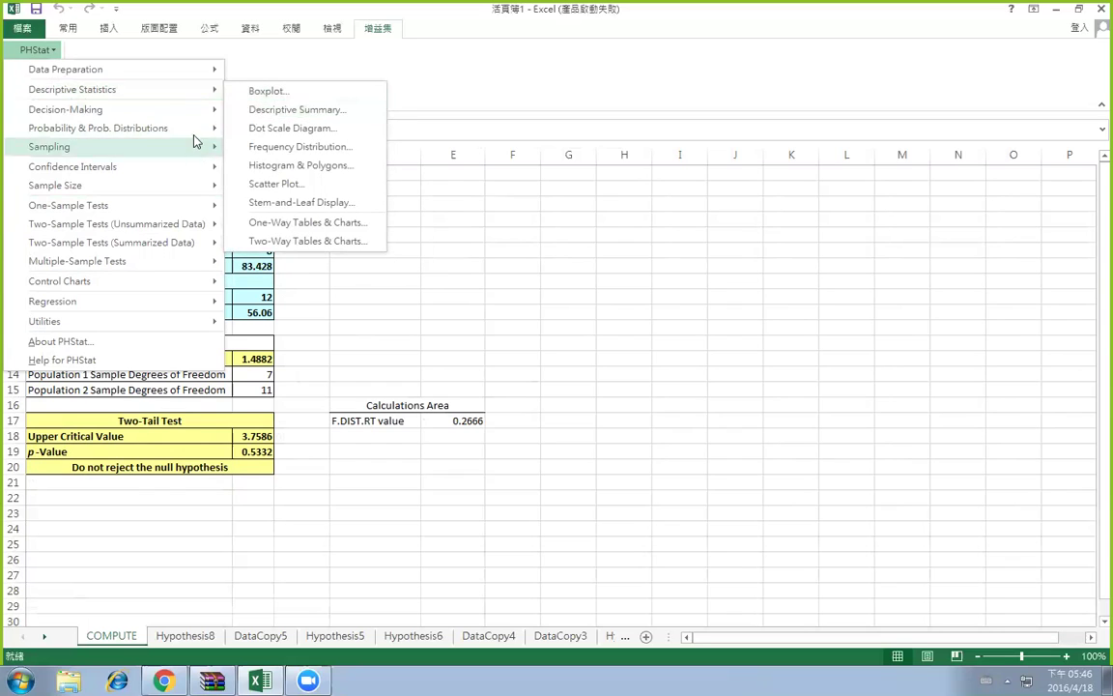
{"action": "mouse_move", "coordinate": [193, 170]}
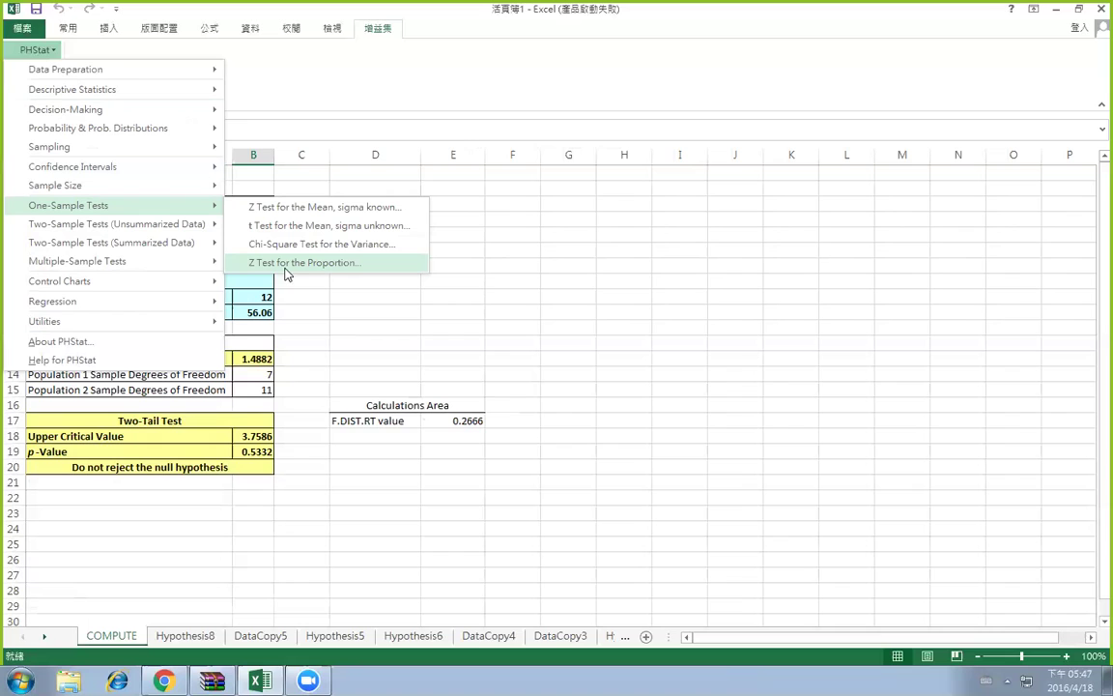
{"action": "left_click", "coordinate": [286, 267]}
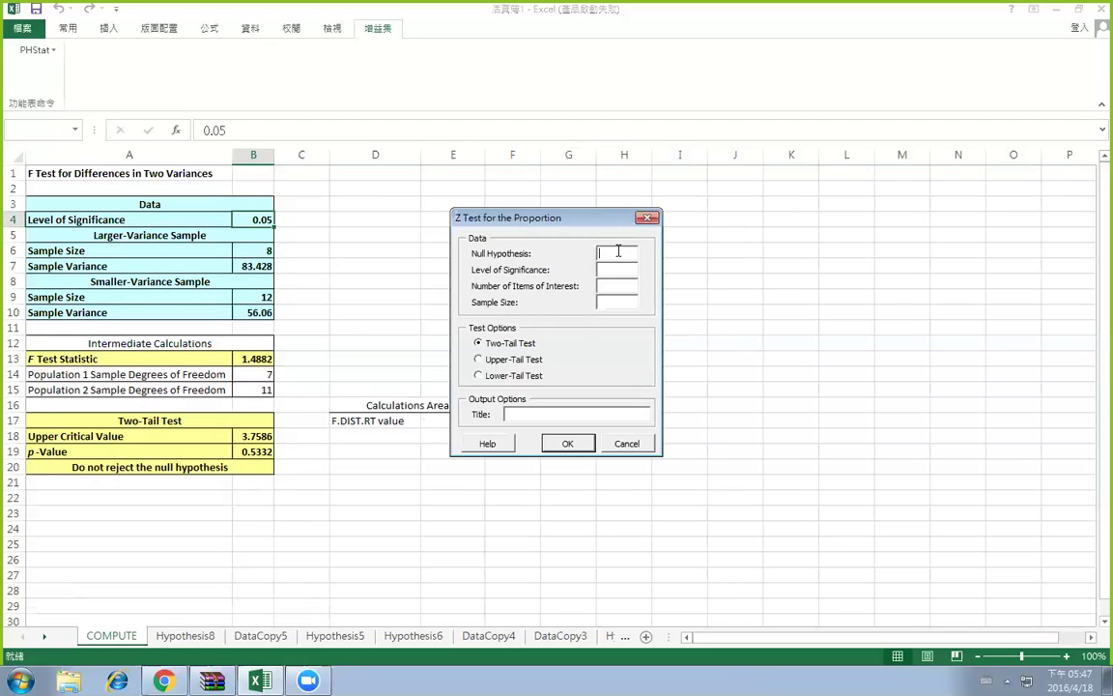
{"action": "type", "text": "00.5"}
{"action": "left_click", "coordinate": [630, 287]}
{"action": "left_click", "coordinate": [627, 250]}
{"action": "key", "text": "BackSpace"}
{"action": "type", "text": "0.5"}
{"action": "left_click", "coordinate": [623, 288]}
{"action": "key", "text": "shift+Tab"}
{"action": "type", "text": "0.05"}
Run the two-tail proportion test with 114 items of interest, sample size 190 and title 12.11, and inspect its Z test statistic formula
{"action": "type", "text": "95"}
{"action": "left_click", "coordinate": [632, 303]}
{"action": "type", "text": "190"}
{"action": "left_click", "coordinate": [621, 284]}
{"action": "key", "text": "BackSpace"}
{"action": "key", "text": "BackSpace"}
{"action": "type", "text": "114"}
{"action": "left_click", "coordinate": [557, 418]}
{"action": "type", "text": "12.11"}
{"action": "left_click", "coordinate": [566, 443]}
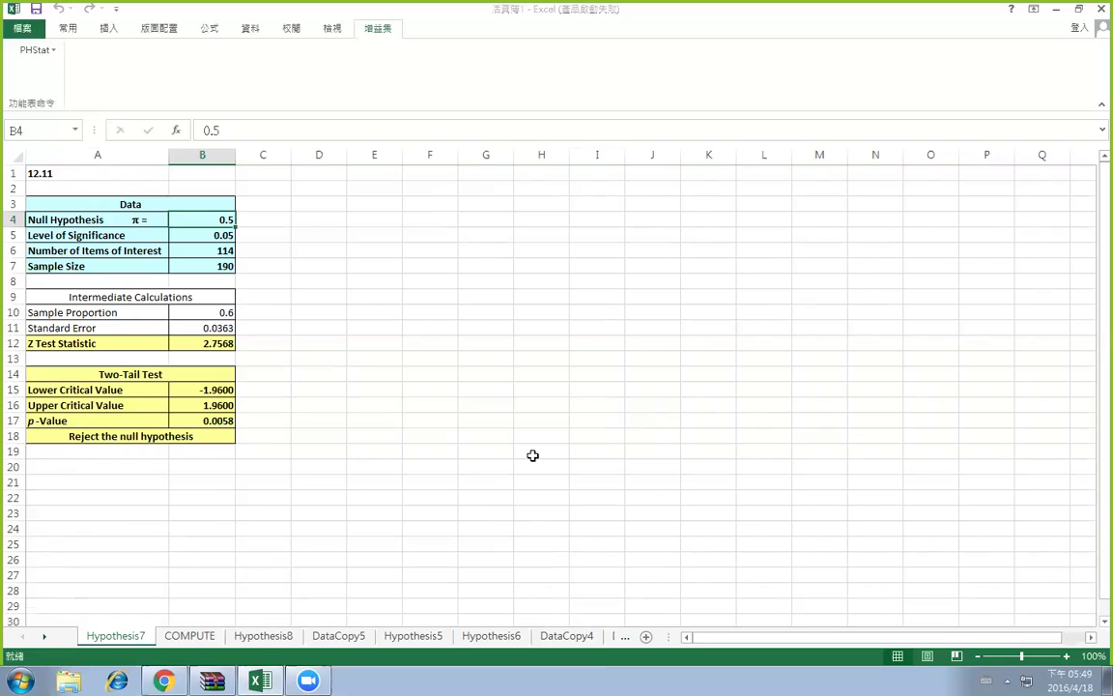
{"action": "left_click", "coordinate": [220, 344]}
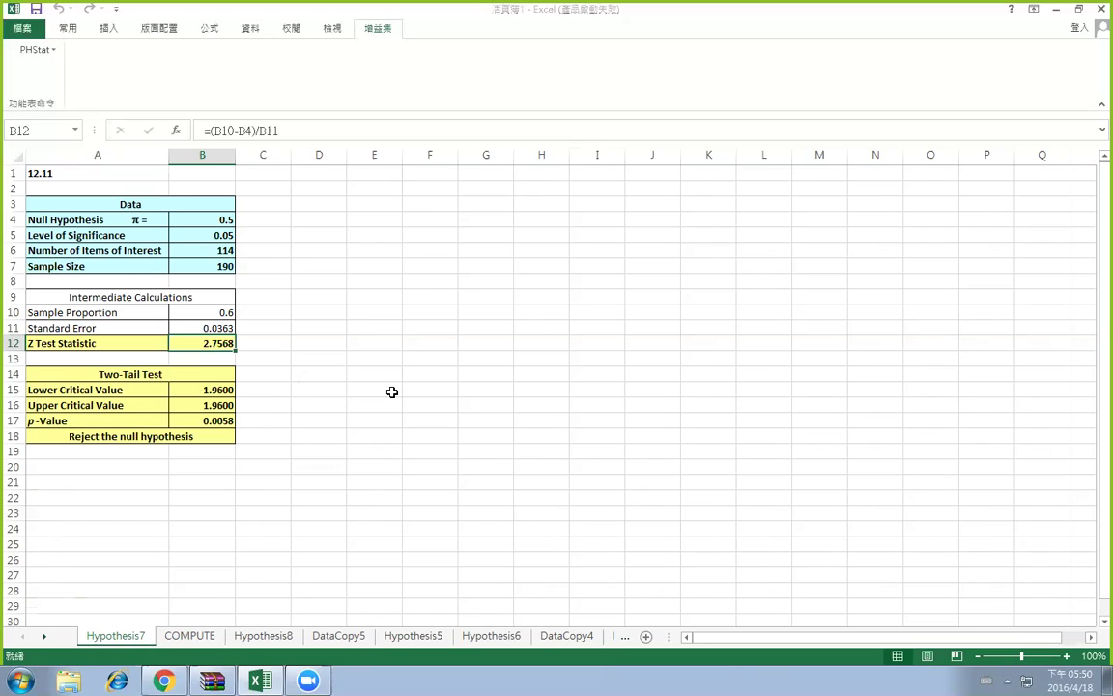
Run an upper-tail Z Test for the Proportion with null hypothesis 0.5, significance 0.05, 114 items of interest, sample size 190 and title 12.11
{"action": "left_click", "coordinate": [45, 50]}
{"action": "mouse_move", "coordinate": [194, 223]}
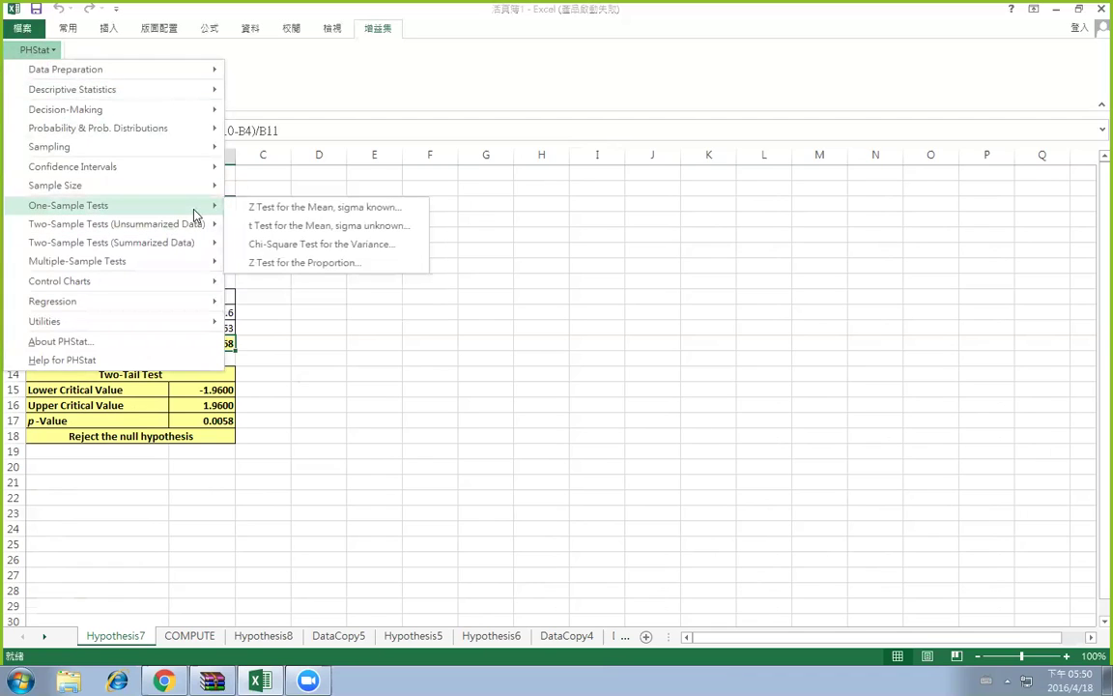
{"action": "left_click", "coordinate": [259, 263]}
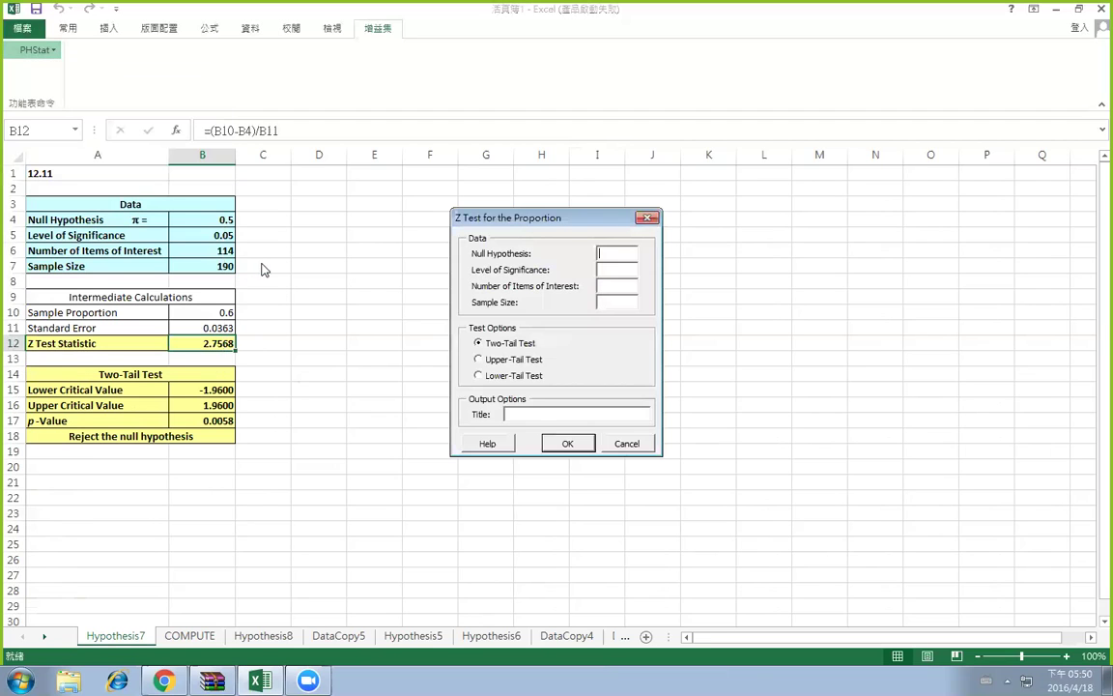
{"action": "type", "text": "0.5"}
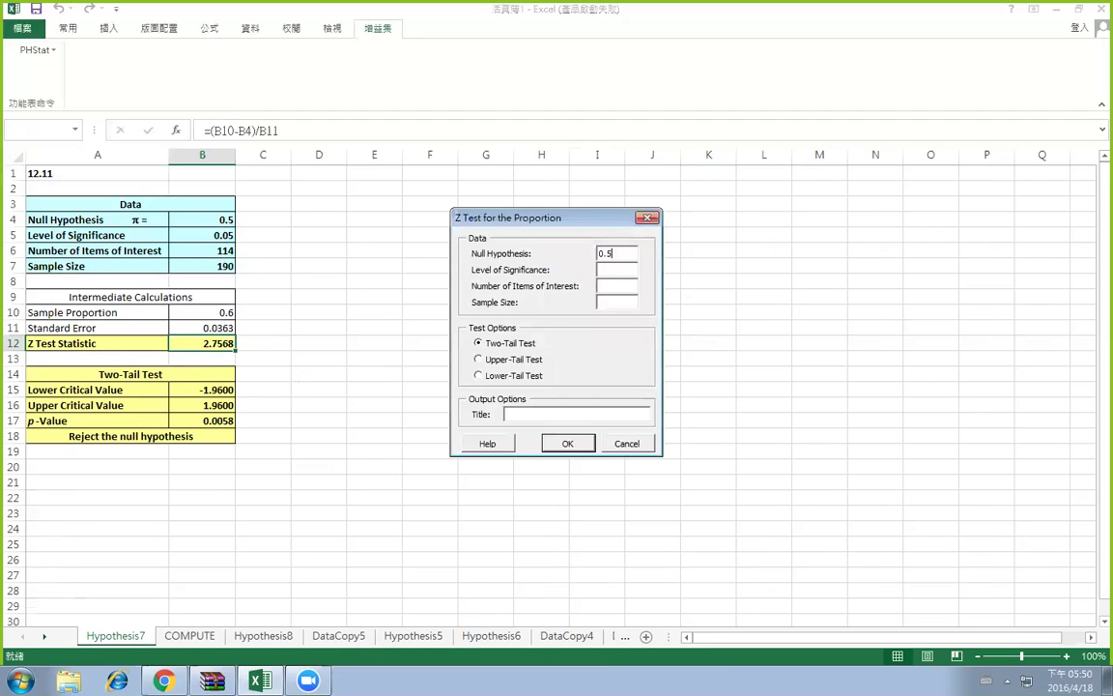
{"action": "key", "text": "Tab"}
{"action": "type", "text": "0.05114"}
{"action": "key", "text": "Tab"}
{"action": "type", "text": "190"}
{"action": "left_click", "coordinate": [478, 359]}
{"action": "type", "text": "12.11"}
{"action": "left_click", "coordinate": [579, 447]}
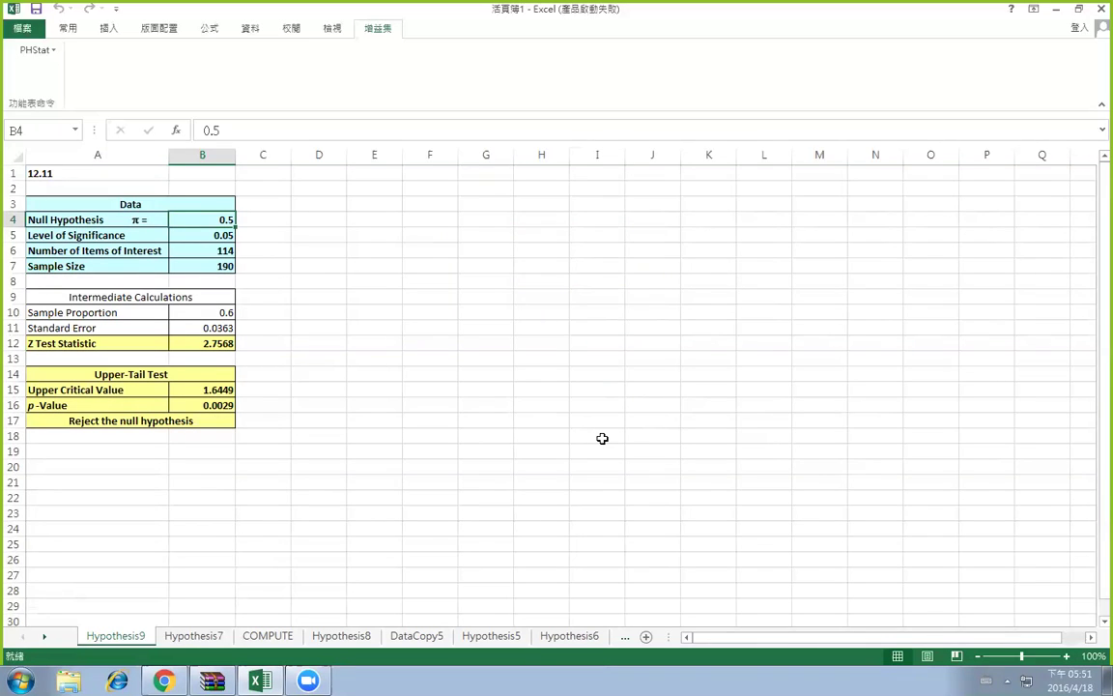
{"action": "left_click", "coordinate": [35, 49]}
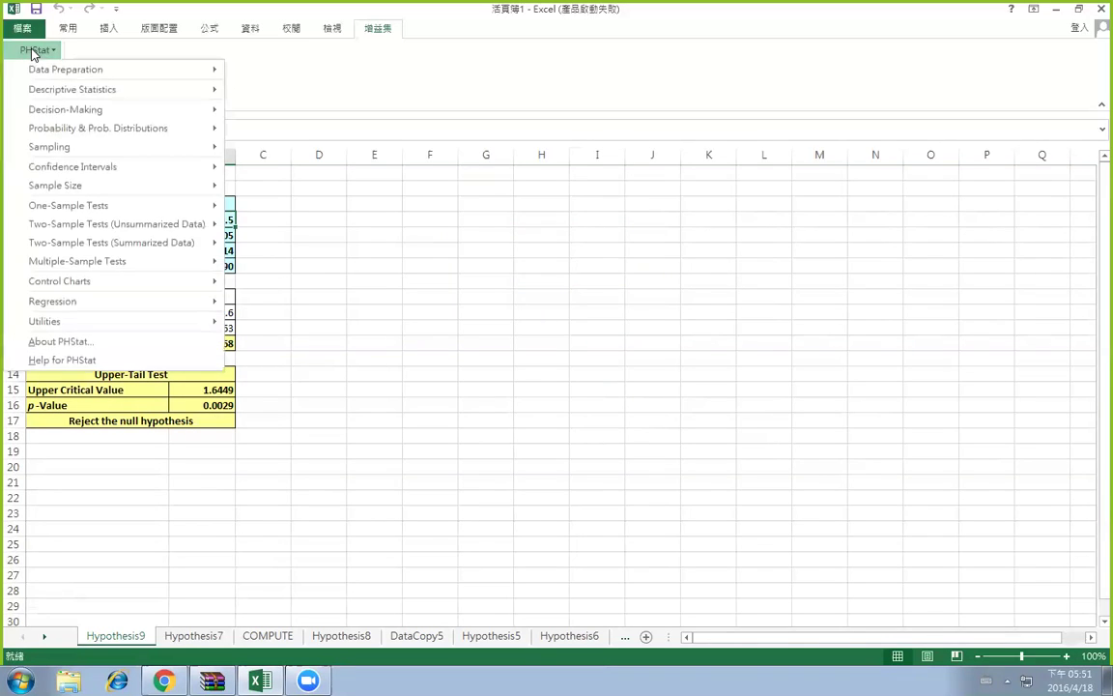
{"action": "mouse_move", "coordinate": [175, 172]}
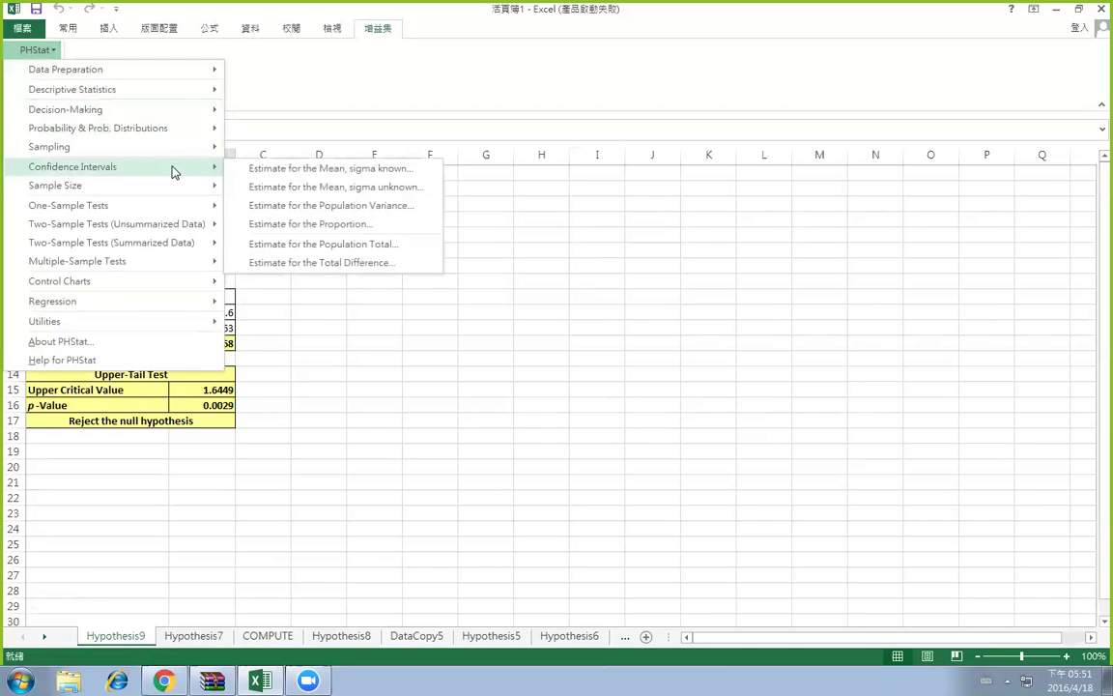
{"action": "mouse_move", "coordinate": [177, 225]}
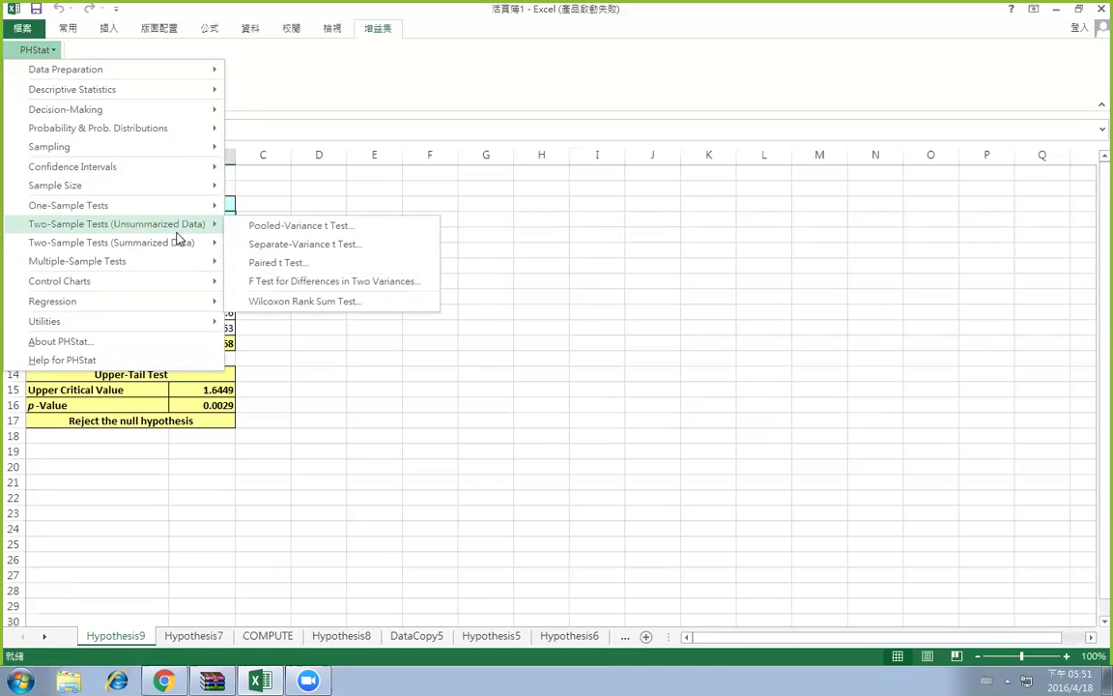
{"action": "mouse_move", "coordinate": [178, 244]}
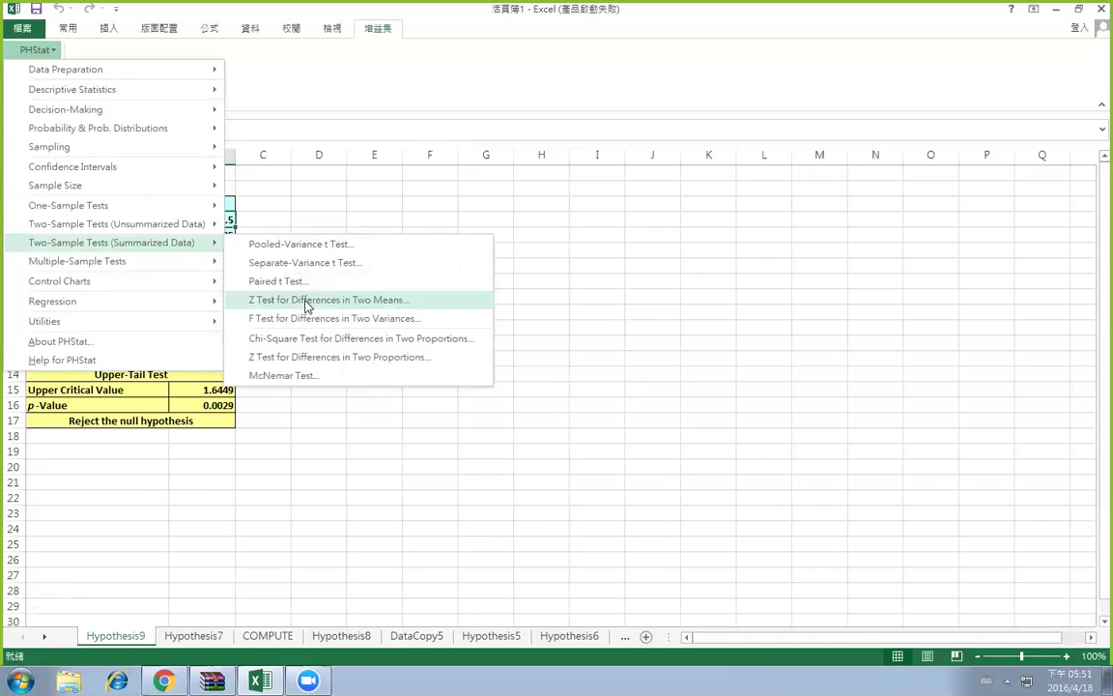
{"action": "left_click", "coordinate": [333, 357]}
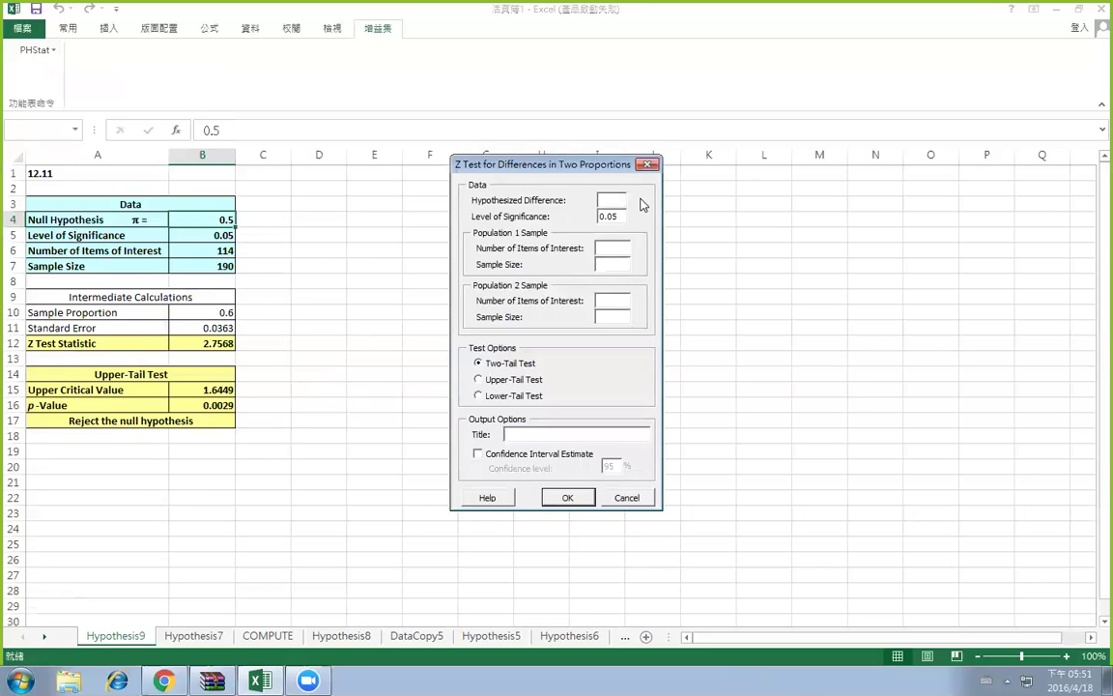
{"action": "type", "text": "0.5"}
{"action": "left_click", "coordinate": [607, 247]}
{"action": "type", "text": "103"}
{"action": "key", "text": "Tab"}
{"action": "type", "text": "215"}
{"action": "left_click", "coordinate": [617, 299]}
{"action": "left_click_drag", "start_coordinate": [619, 248], "coordinate": [596, 264]}
{"action": "key", "text": "BackSpace"}
{"action": "key", "text": "BackSpace"}
{"action": "left_click_drag", "start_coordinate": [618, 216], "coordinate": [596, 215]}
{"action": "key", "text": "BackSpace"}
{"action": "left_click", "coordinate": [617, 198]}
{"action": "left_click", "coordinate": [649, 165]}
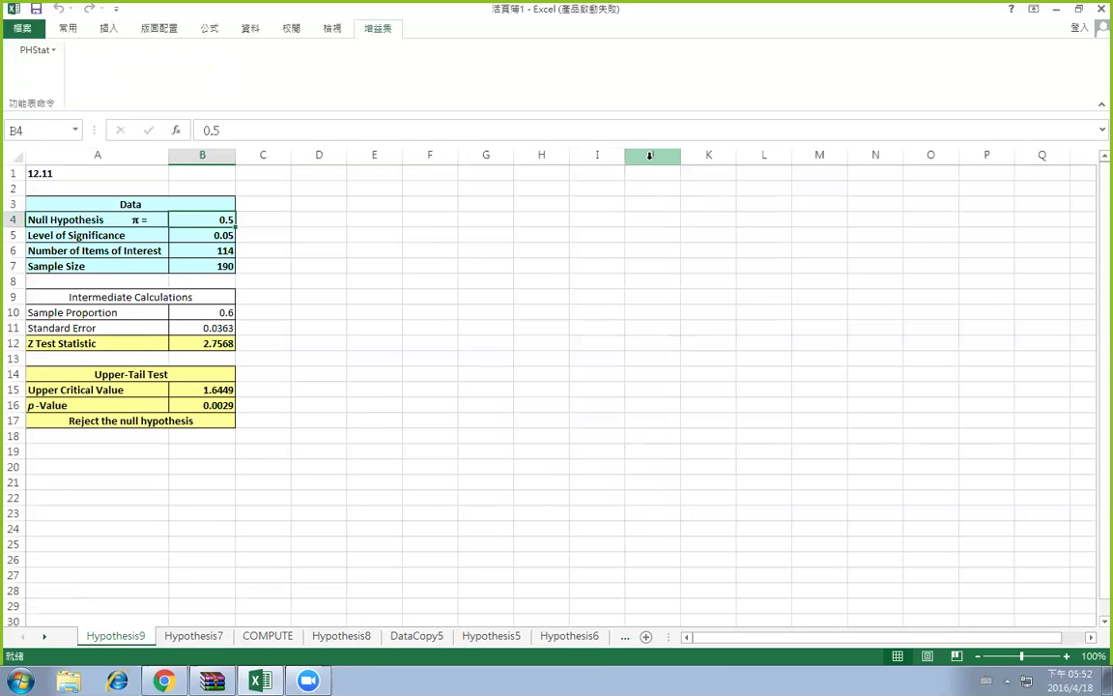
Set up a Z Test for Differences in Two Proportions with hypothesized difference 0, population 1 at 68 of 165 and population 2 at 46 of 159
{"action": "left_click", "coordinate": [48, 49]}
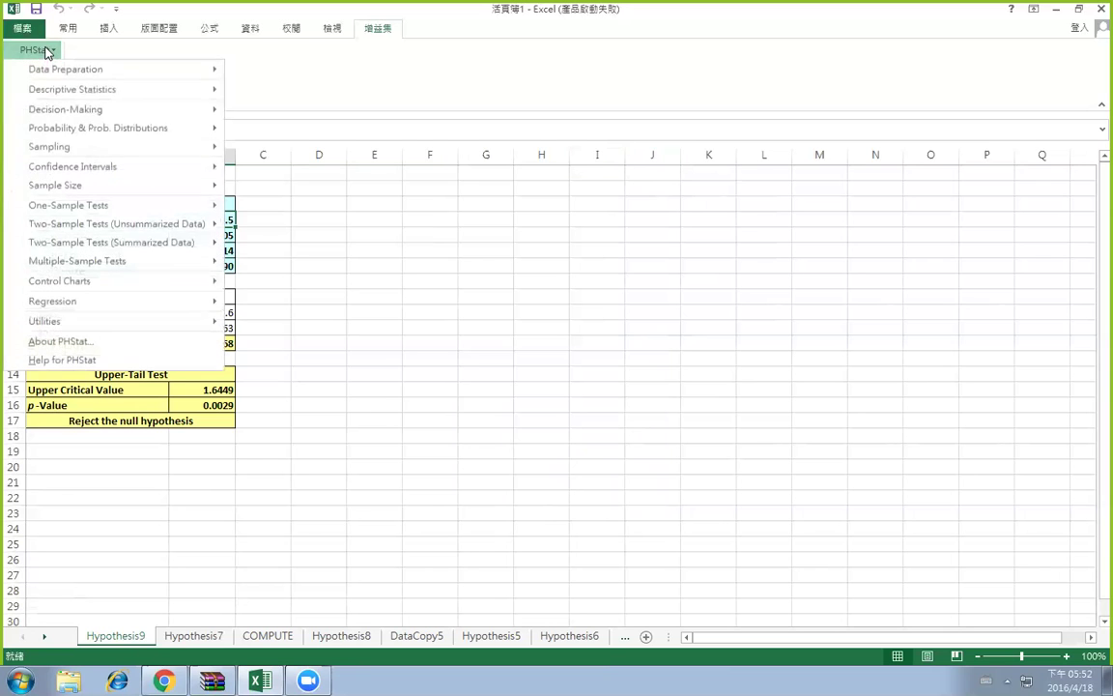
{"action": "mouse_move", "coordinate": [168, 241]}
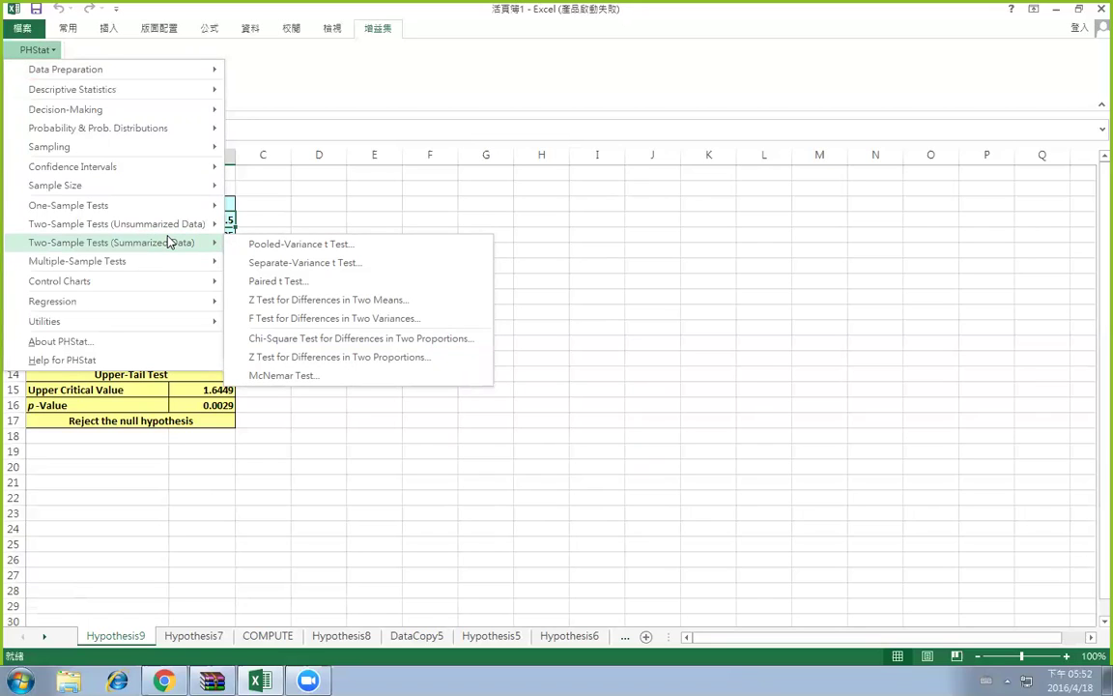
{"action": "left_click", "coordinate": [345, 358]}
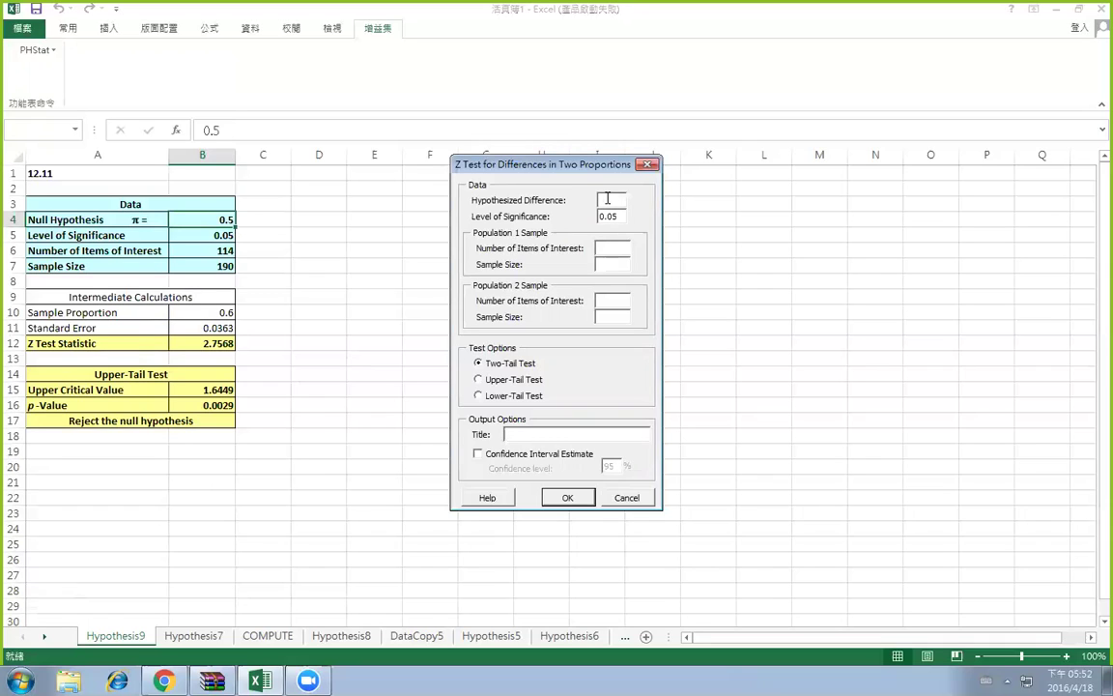
{"action": "type", "text": "0"}
{"action": "left_click", "coordinate": [612, 247]}
{"action": "type", "text": "68"}
{"action": "key", "text": "Tab"}
{"action": "type", "text": "165"}
{"action": "key", "text": "Tab"}
{"action": "type", "text": "46"}
{"action": "key", "text": "Tab"}
{"action": "type", "text": "159"}
Title the two-proportion test 12.17, make it an upper-tail test and generate its results
{"action": "left_click", "coordinate": [627, 437]}
{"action": "type", "text": "12.17"}
{"action": "left_click", "coordinate": [507, 379]}
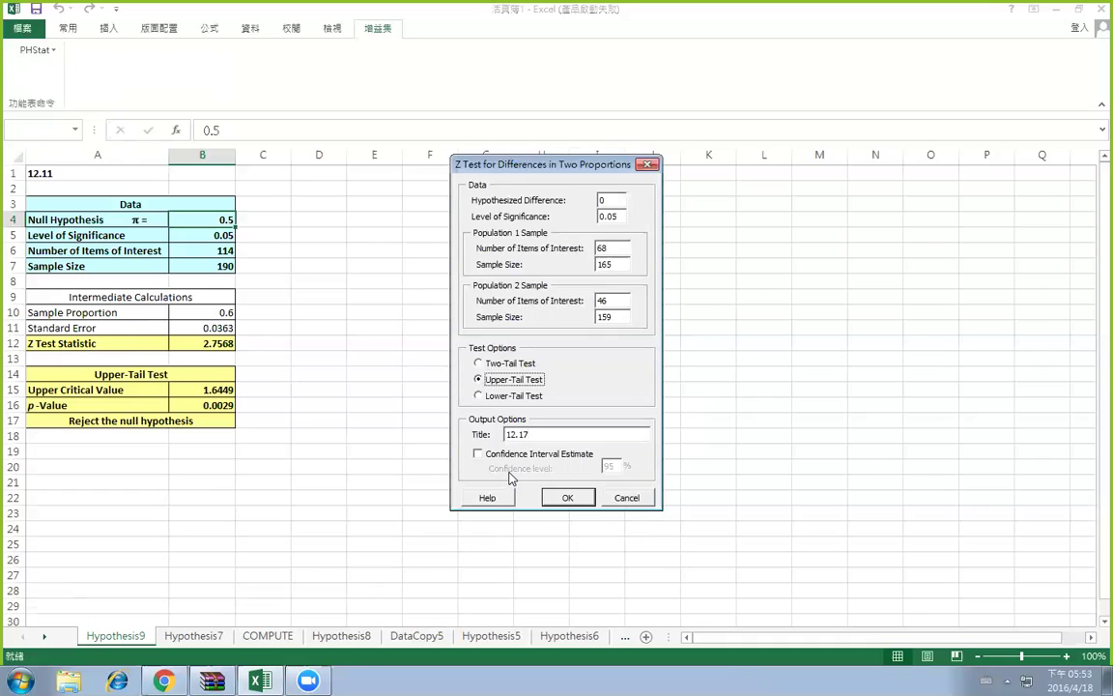
{"action": "left_click", "coordinate": [567, 498]}
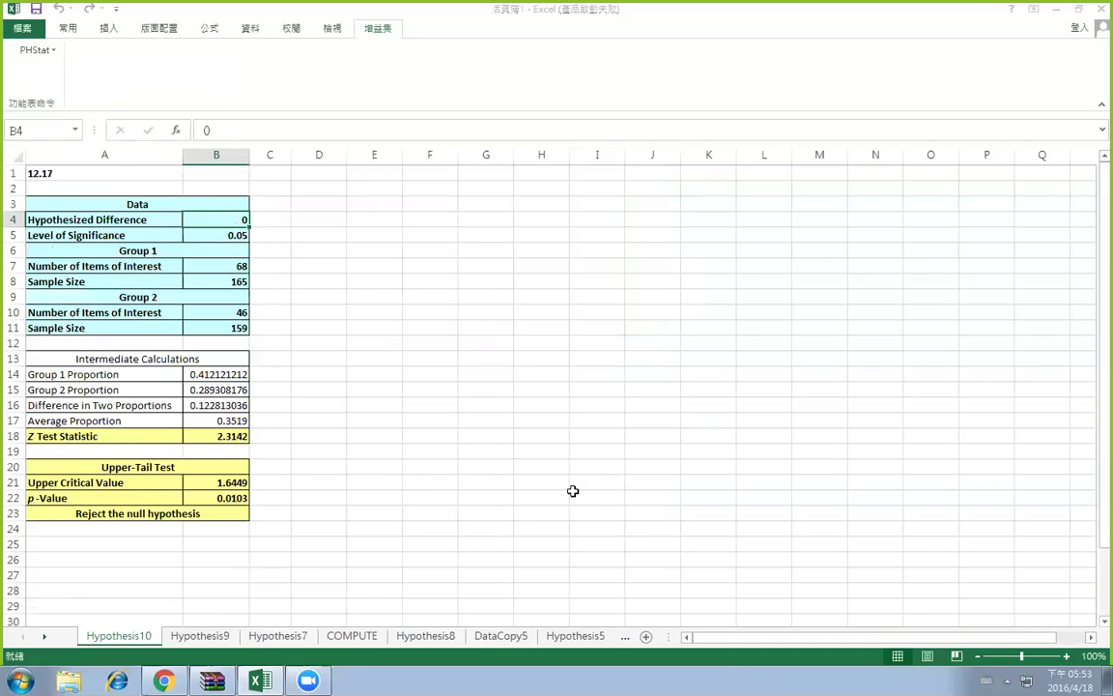
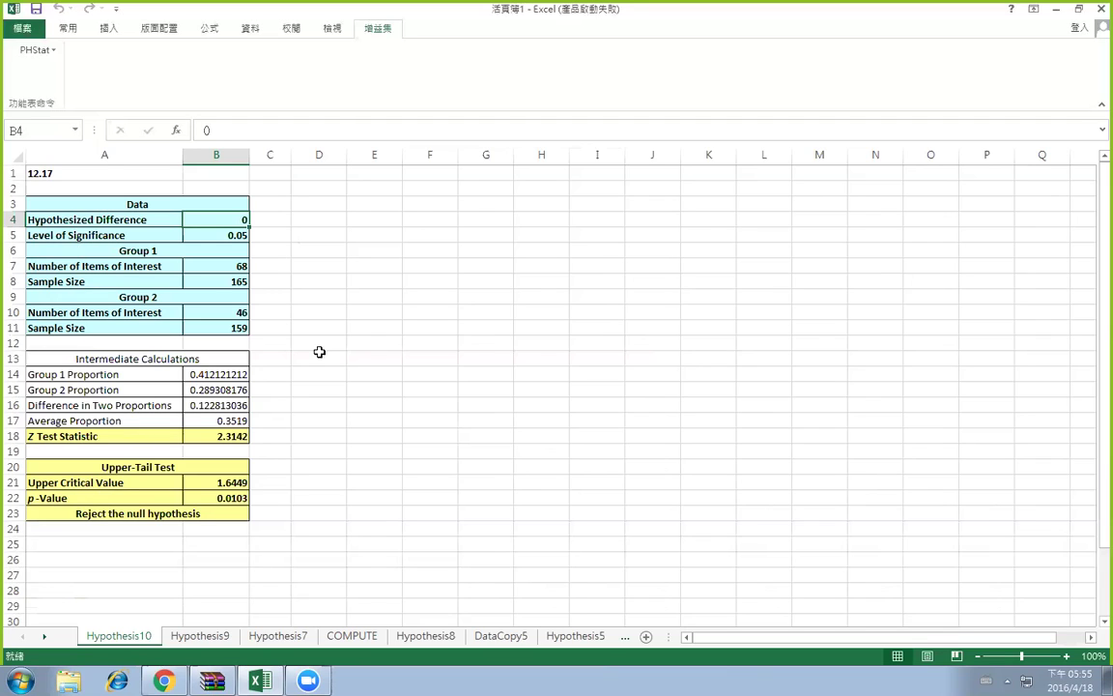
{"action": "left_click", "coordinate": [29, 53]}
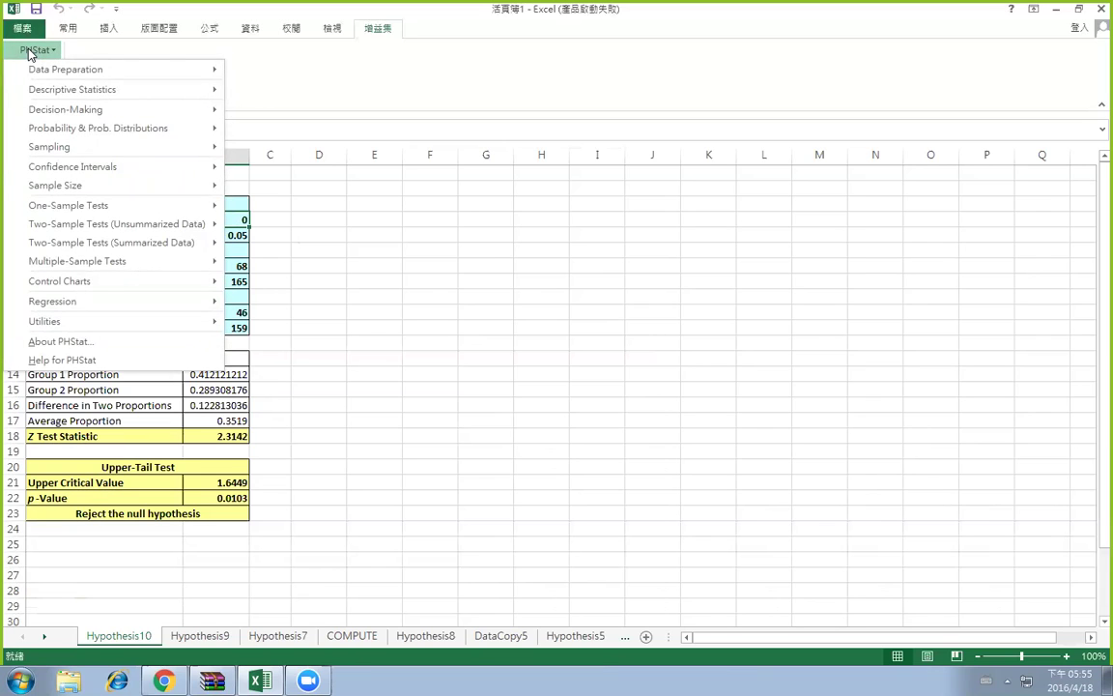
{"action": "mouse_move", "coordinate": [158, 245]}
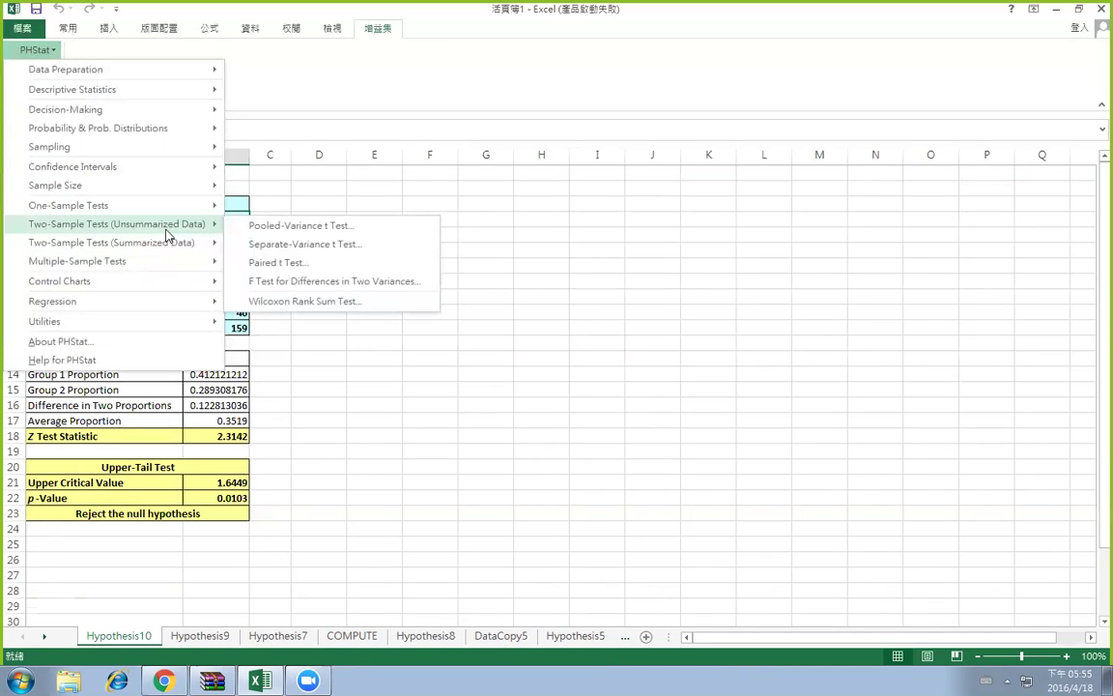
{"action": "left_click", "coordinate": [425, 174]}
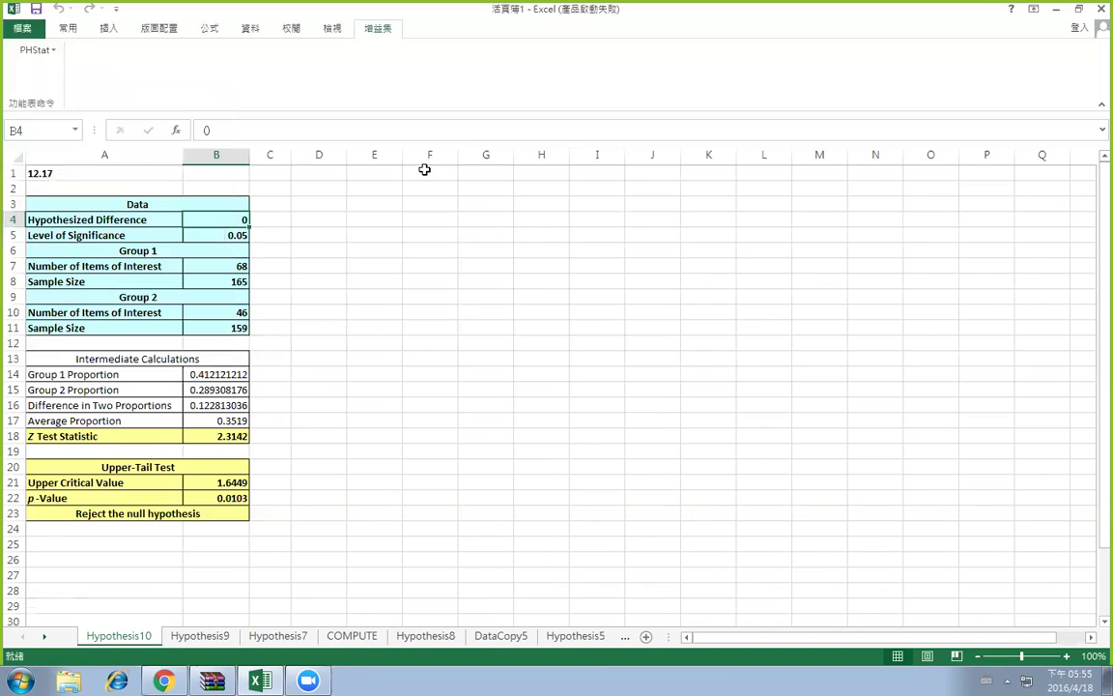
Enter the column headers daughter in E1 and mother in F1, beside the 12.17 results
{"action": "left_click", "coordinate": [388, 174]}
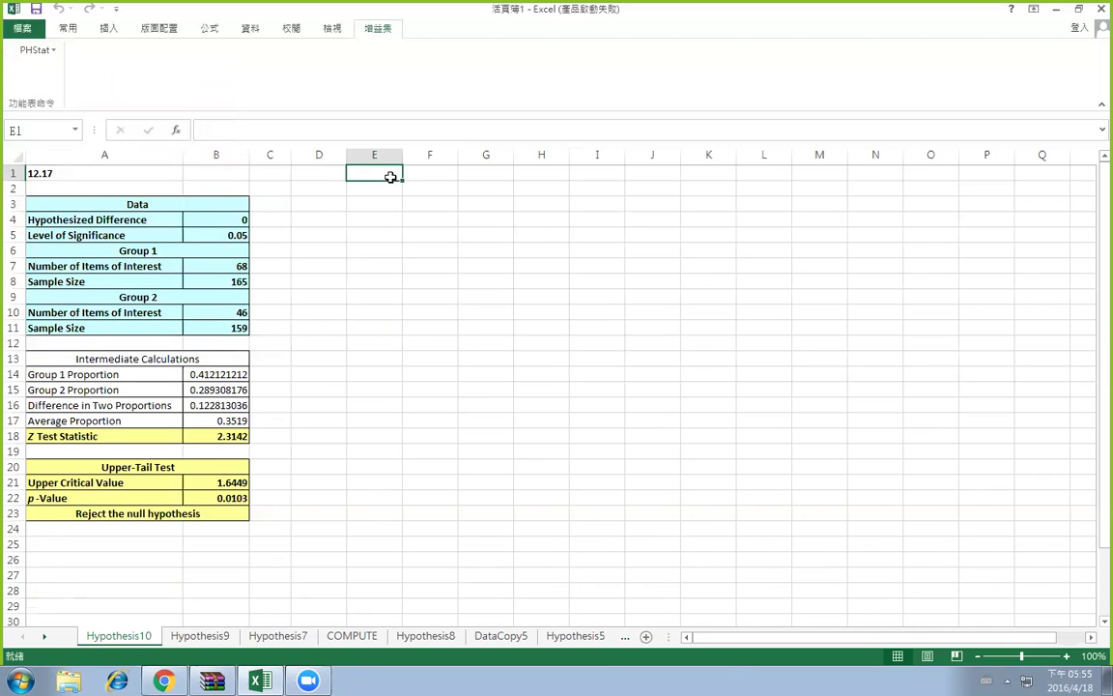
{"action": "type", "text": "d"}
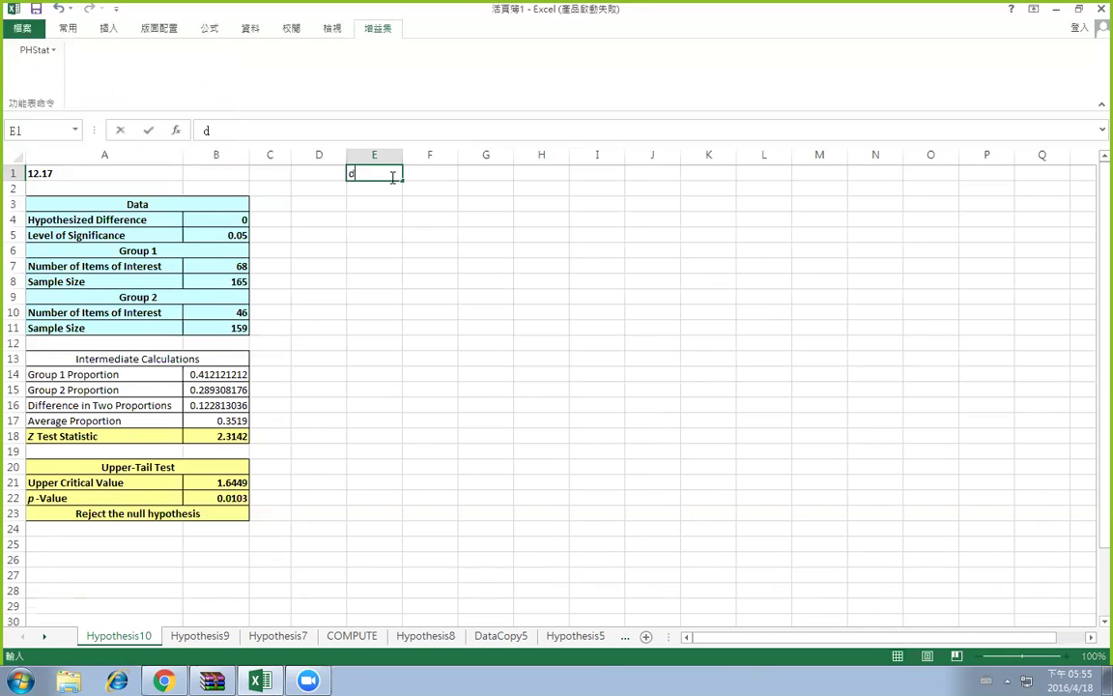
{"action": "type", "text": "aughter"}
{"action": "key", "text": "Tab"}
{"action": "type", "text": "mother"}
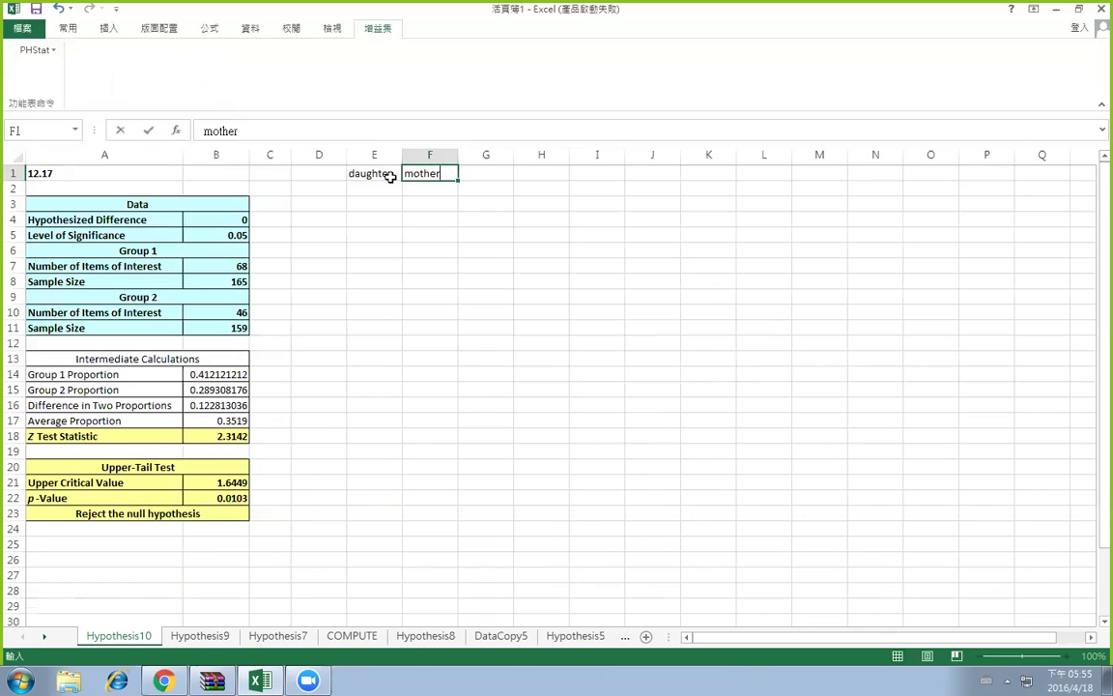
{"action": "key", "text": "Return"}
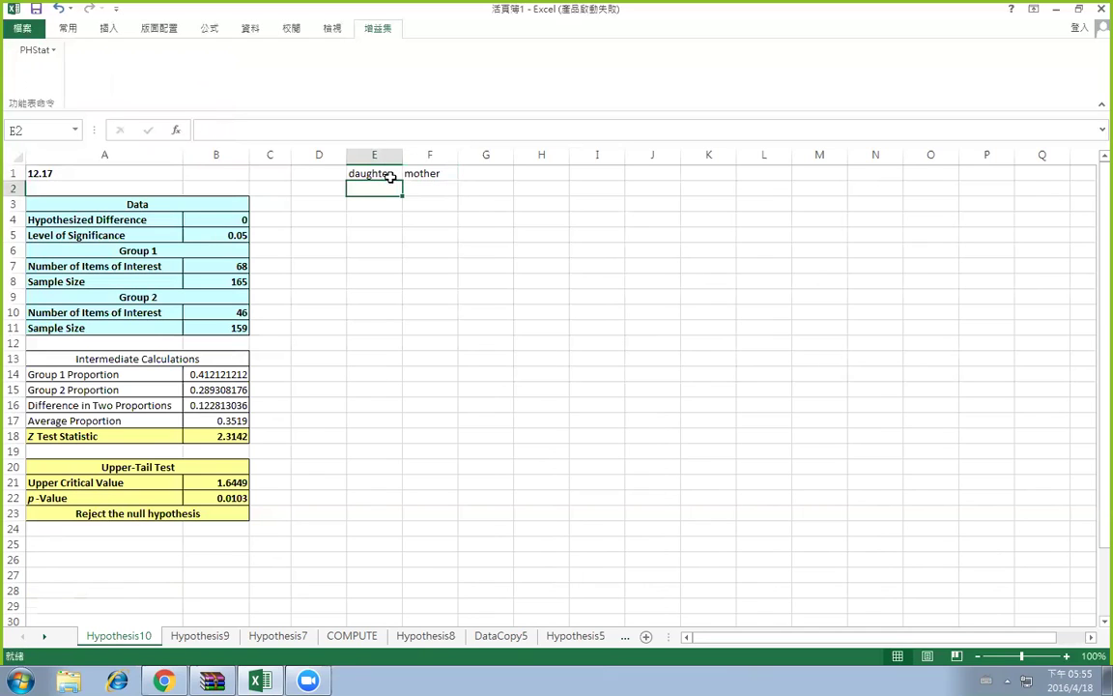
Enter the daughter heights 66, 64, 64, 69 and 66 in cells E2 to E6
{"action": "type", "text": "66"}
{"action": "key", "text": "Return"}
{"action": "type", "text": "64"}
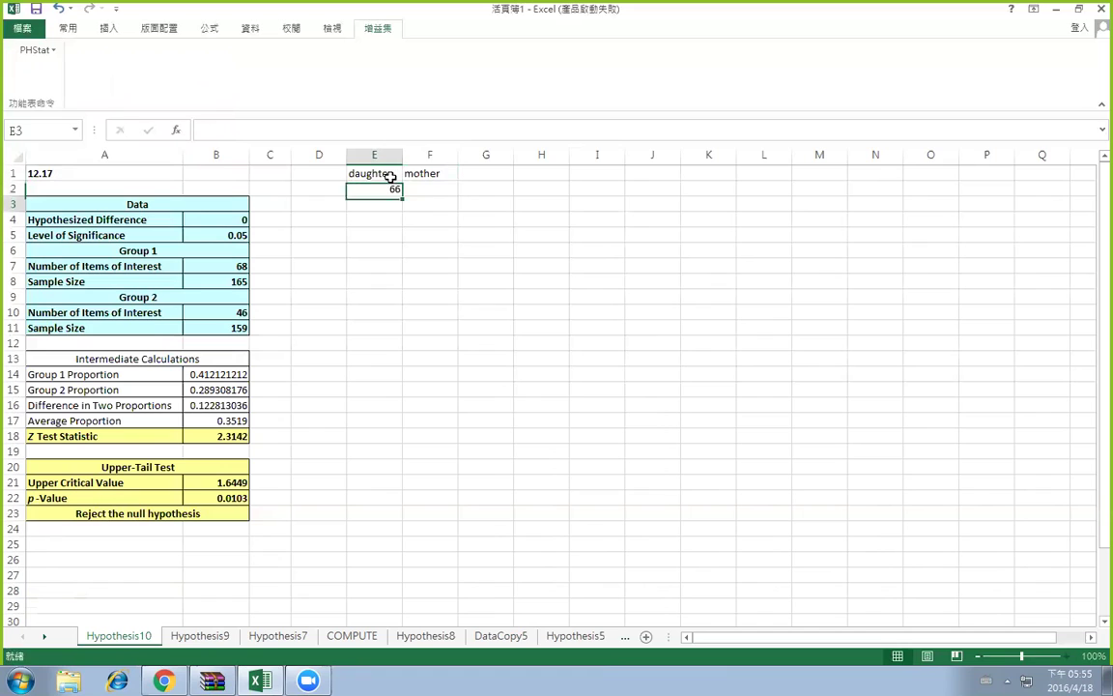
{"action": "key", "text": "Return"}
{"action": "type", "text": "64"}
{"action": "key", "text": "Return"}
{"action": "type", "text": "6"}
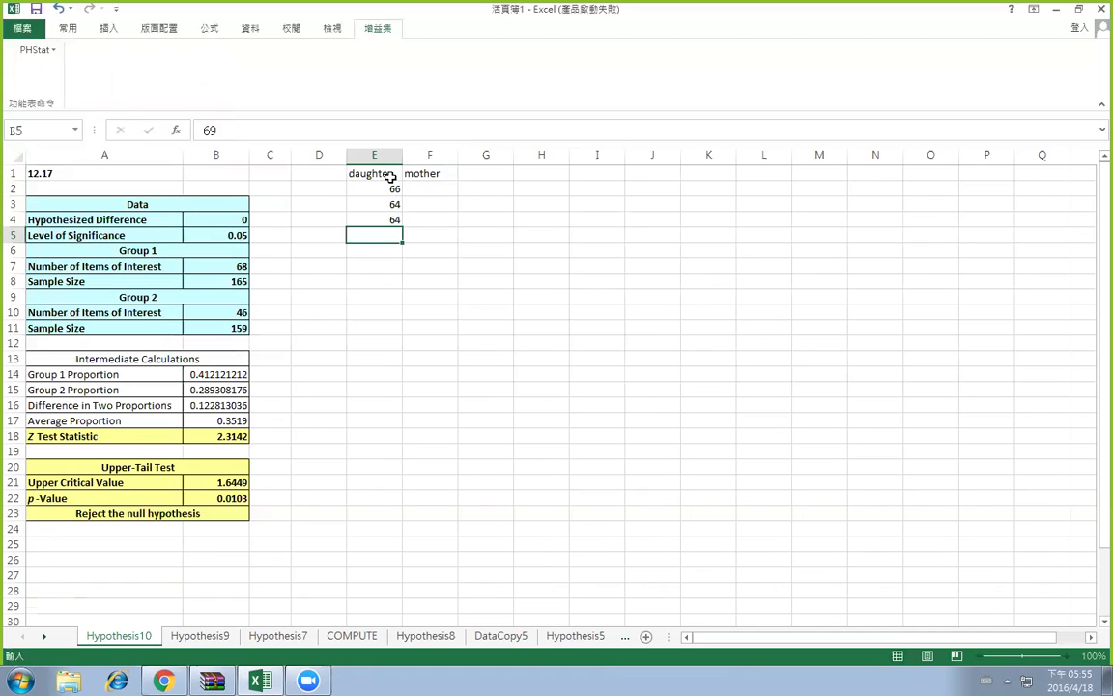
{"action": "type", "text": "9"}
{"action": "key", "text": "Return"}
{"action": "type", "text": "66"}
{"action": "key", "text": "Return"}
Enter the mother heights 66, 62, 65, 66 and 62 in cells F2 to F6
{"action": "key", "text": "Right"}
{"action": "key", "text": "Up"}
{"action": "key", "text": "Up"}
{"action": "key", "text": "Up"}
{"action": "key", "text": "Up"}
{"action": "key", "text": "Up"}
{"action": "type", "text": "66"}
{"action": "key", "text": "Return"}
{"action": "type", "text": "62"}
{"action": "key", "text": "Return"}
{"action": "type", "text": "65"}
{"action": "key", "text": "Return"}
{"action": "type", "text": "66"}
{"action": "key", "text": "Return"}
{"action": "type", "text": "62"}
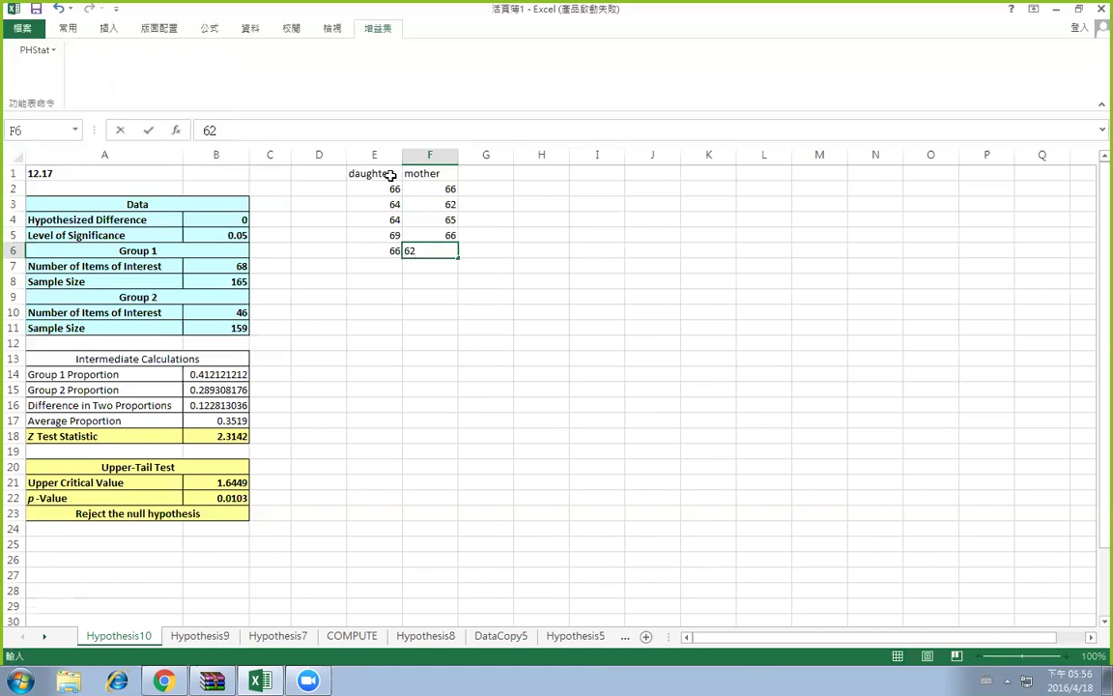
{"action": "key", "text": "Return"}
{"action": "key", "text": "Right"}
Add the column header difference in G1, beside the mother column
{"action": "left_click", "coordinate": [480, 175]}
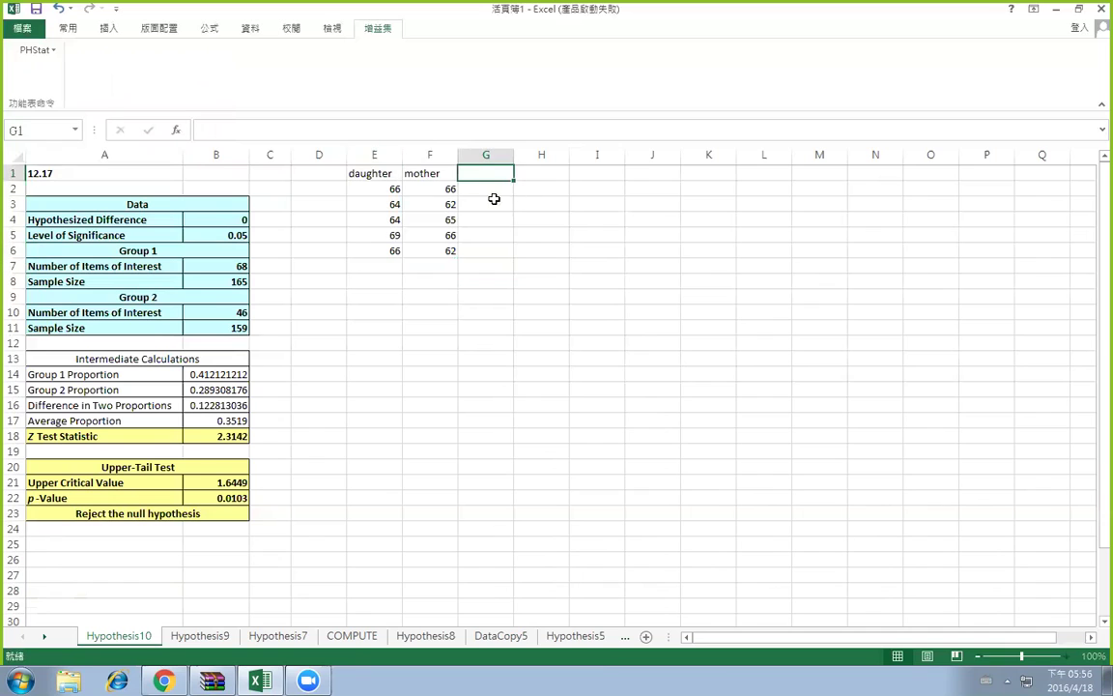
{"action": "type", "text": "di"}
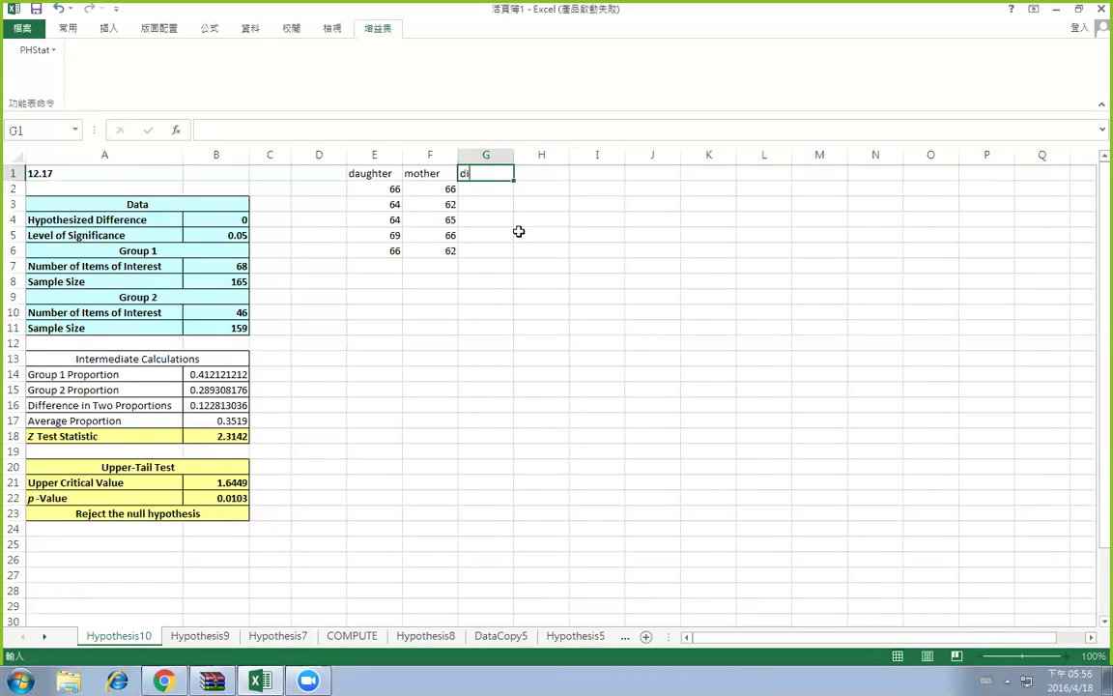
{"action": "type", "text": "fference"}
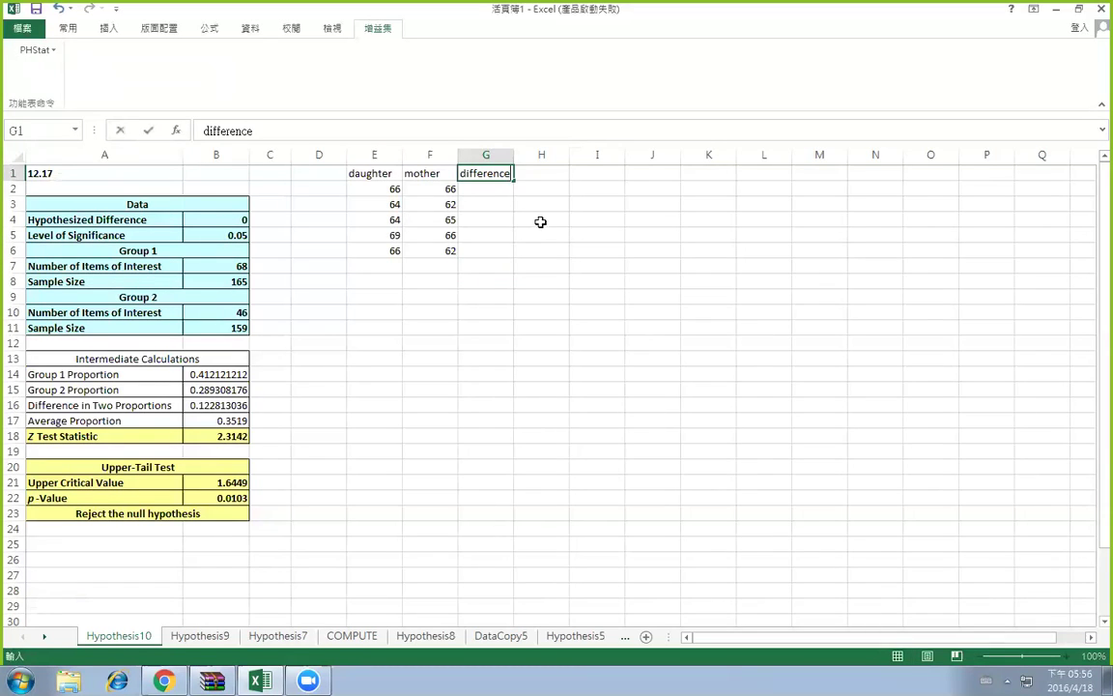
Enter the differences by hand as 0, 2, 0-1, 3 and 4 in cells G2 to G6
{"action": "left_click", "coordinate": [492, 190]}
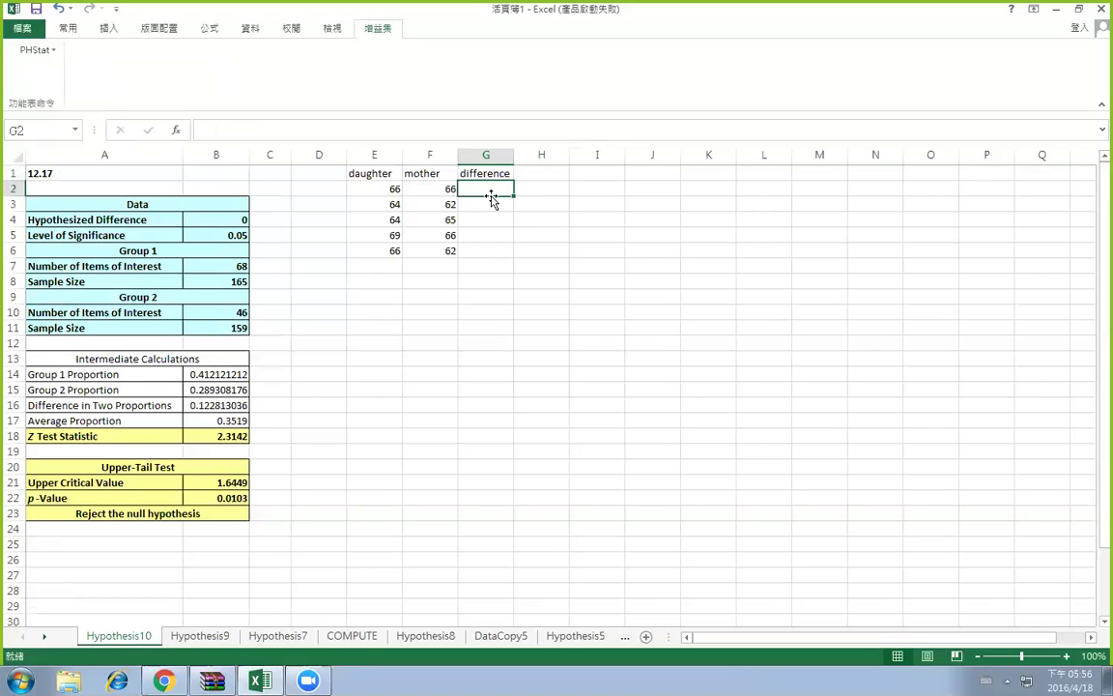
{"action": "type", "text": "0"}
{"action": "key", "text": "Return"}
{"action": "type", "text": "2"}
{"action": "key", "text": "Return"}
{"action": "type", "text": "0-1"}
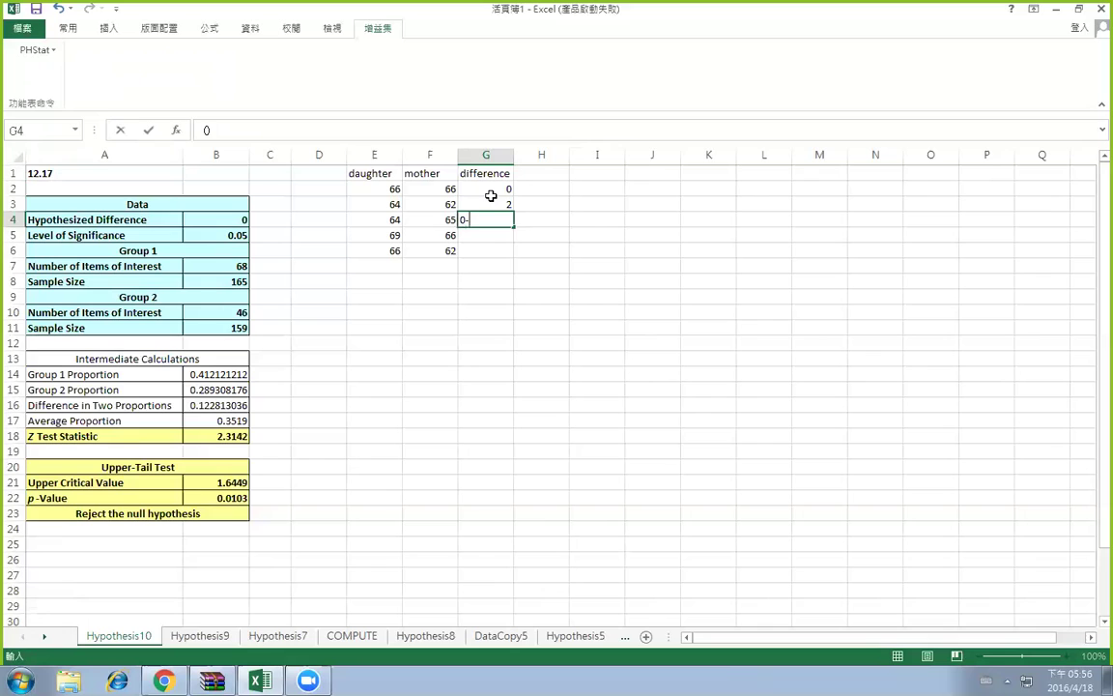
{"action": "key", "text": "Return"}
{"action": "type", "text": "3"}
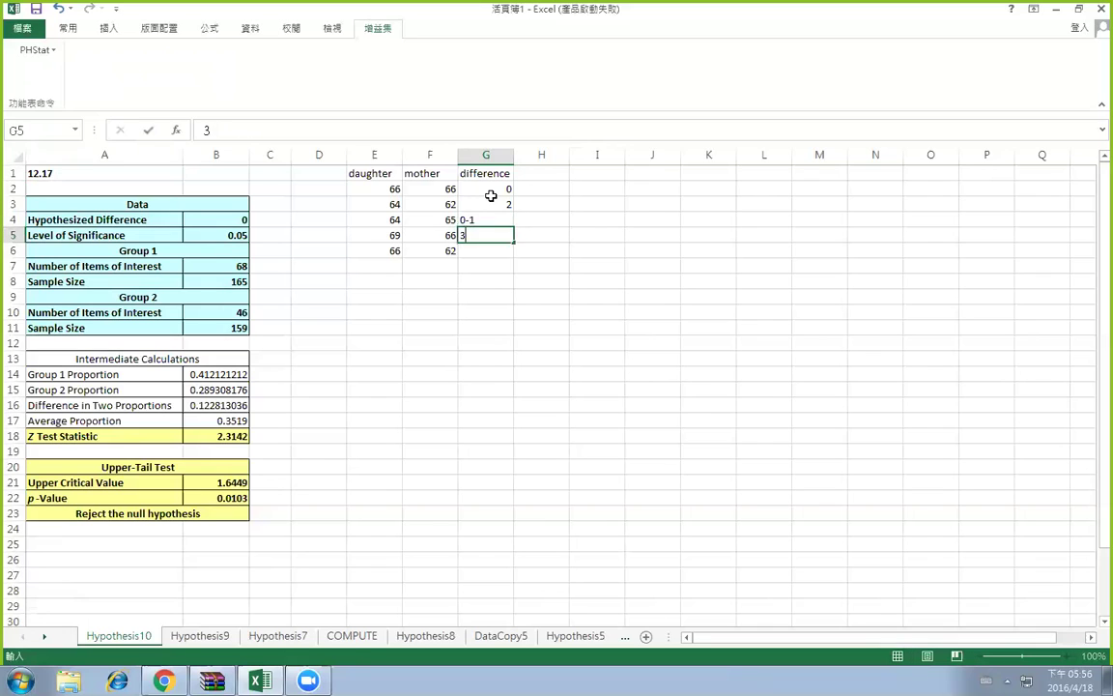
{"action": "key", "text": "Return"}
{"action": "type", "text": "4"}
{"action": "key", "text": "Return"}
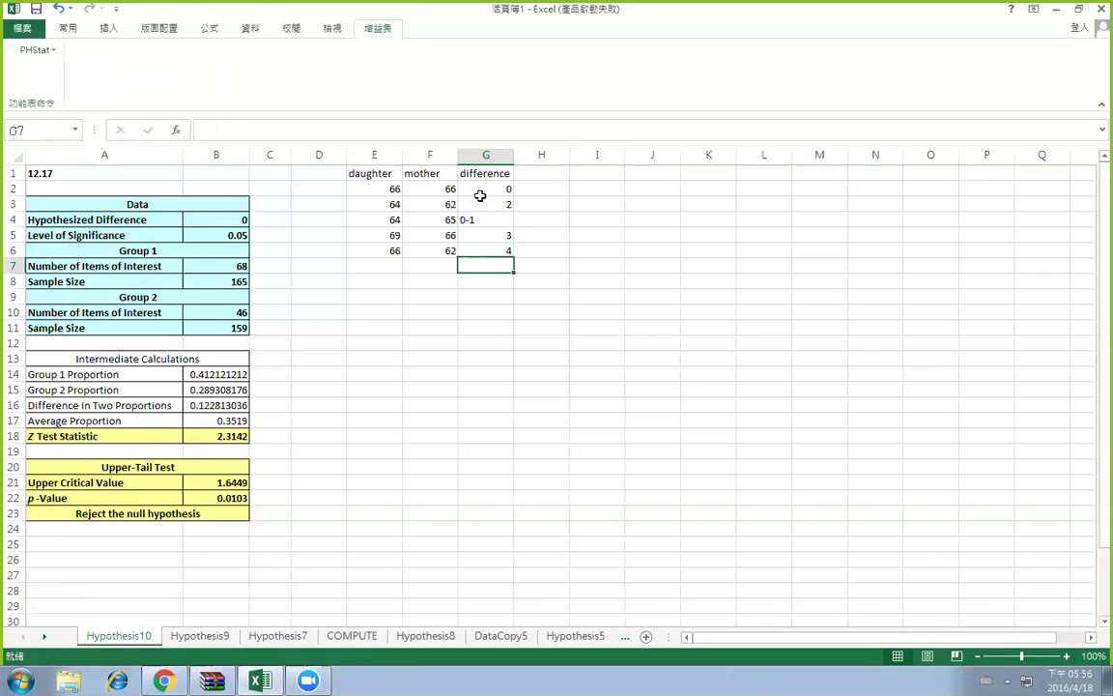
Calculate the daughter-minus-mother difference with =E2-F2 in G2 and fill the formula down to G6
{"action": "left_click", "coordinate": [394, 190]}
{"action": "left_click", "coordinate": [414, 189]}
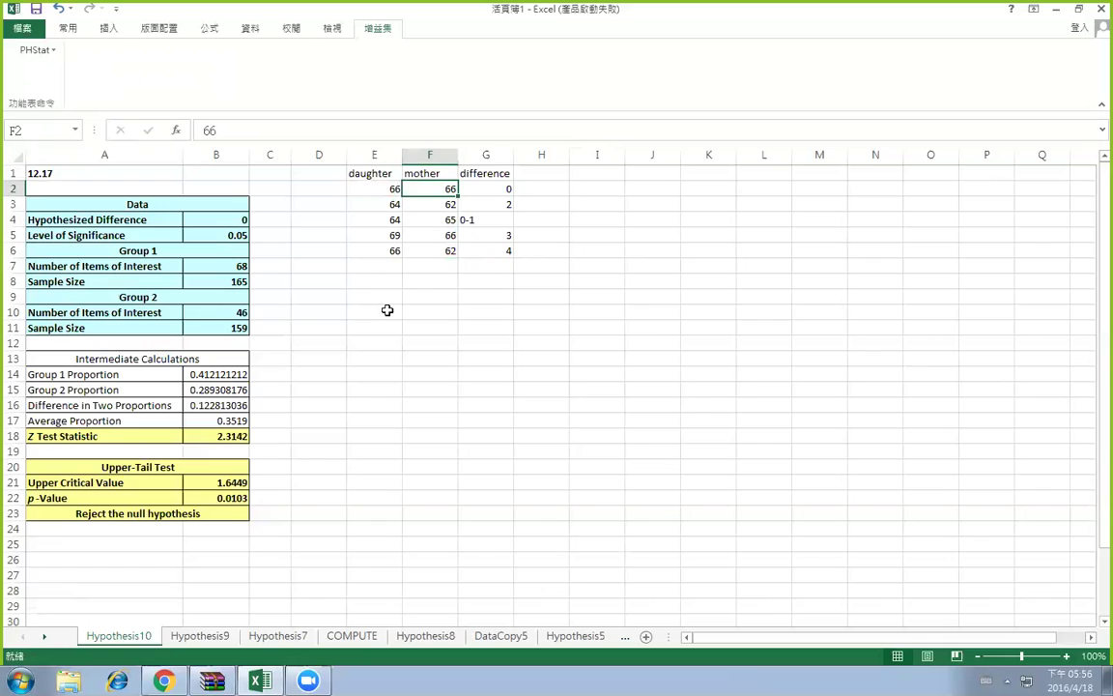
{"action": "left_click", "coordinate": [509, 189]}
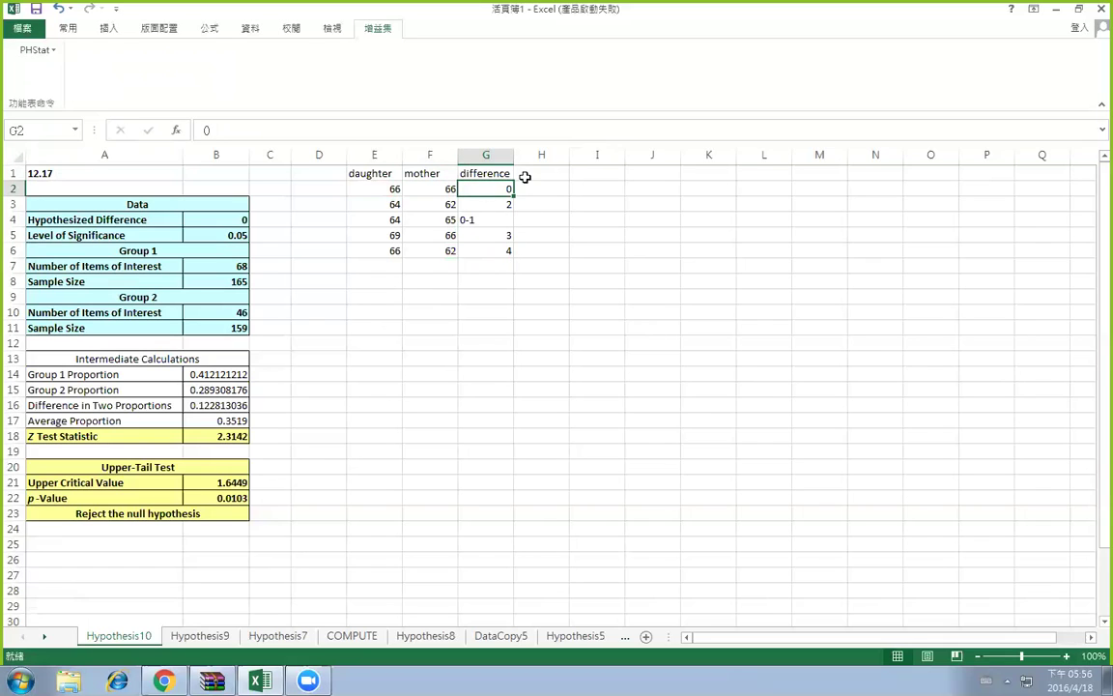
{"action": "type", "text": "="}
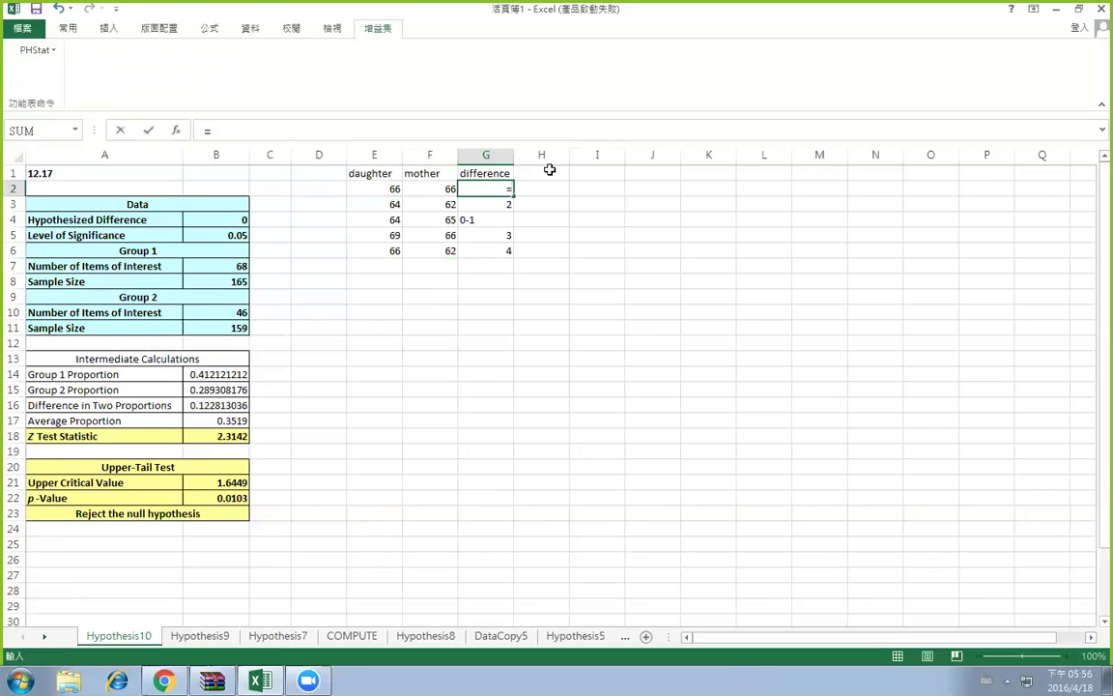
{"action": "type", "text": "Es"}
{"action": "key", "text": "BackSpace"}
{"action": "type", "text": "2"}
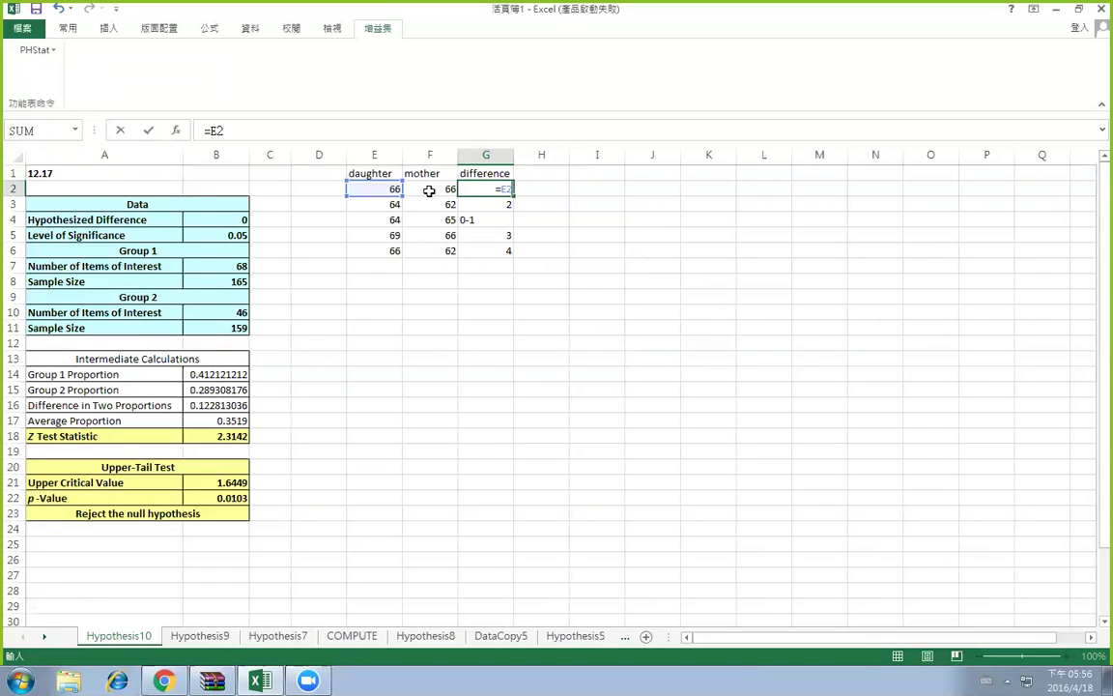
{"action": "type", "text": "-"}
{"action": "left_click", "coordinate": [435, 192]}
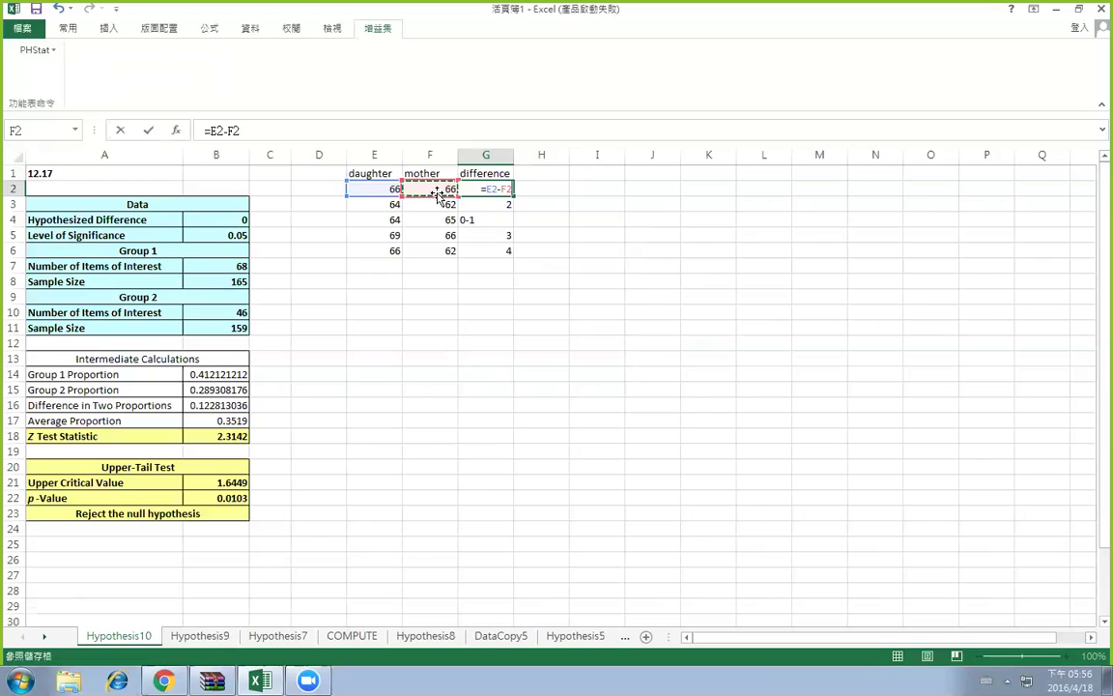
{"action": "key", "text": "Return"}
{"action": "left_click", "coordinate": [510, 191]}
{"action": "left_click_drag", "start_coordinate": [513, 196], "coordinate": [523, 242]}
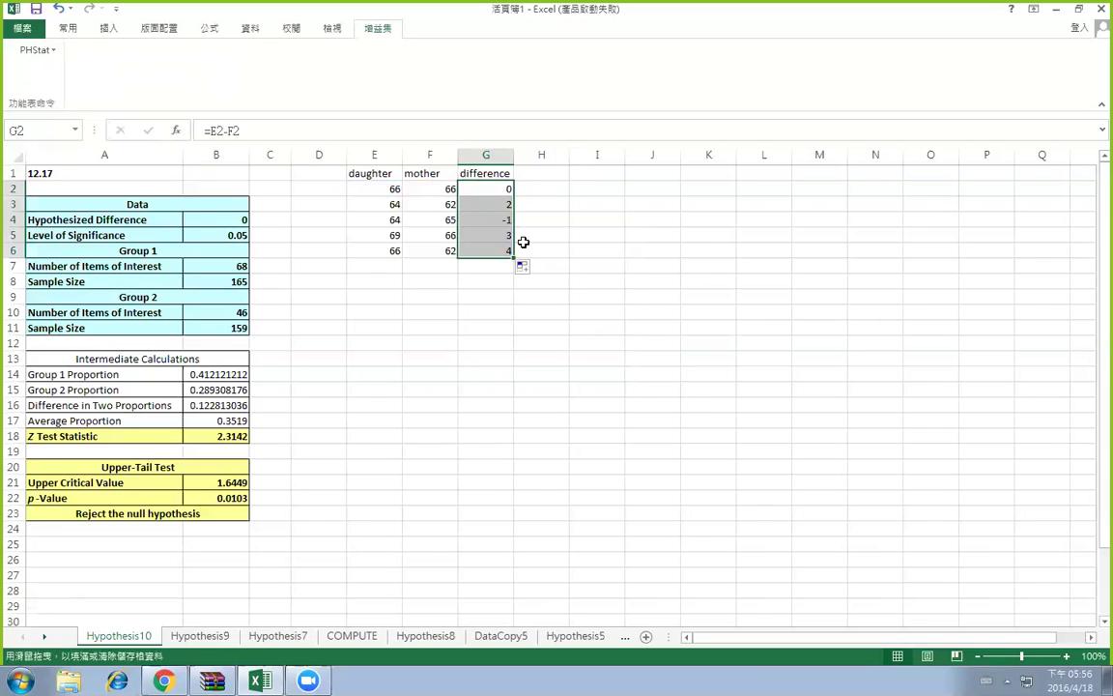
{"action": "left_click", "coordinate": [532, 236]}
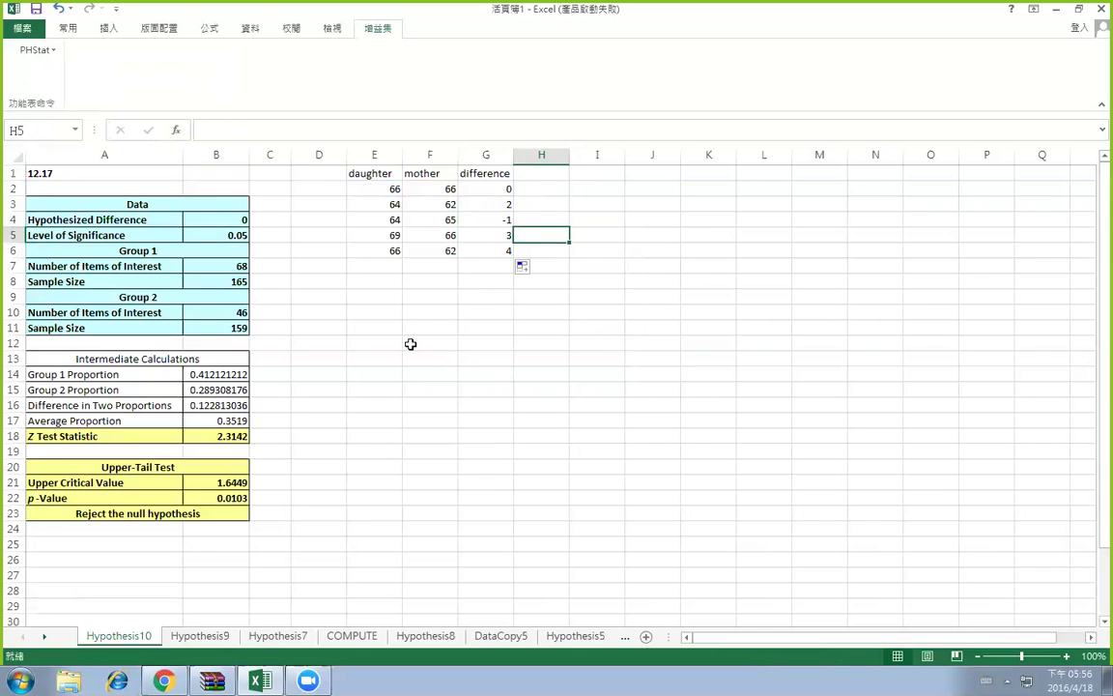
Set up a PHStat Paired t Test with hypothesized mean difference 0 and population 1 sample range E2:E6
{"action": "left_click", "coordinate": [34, 50]}
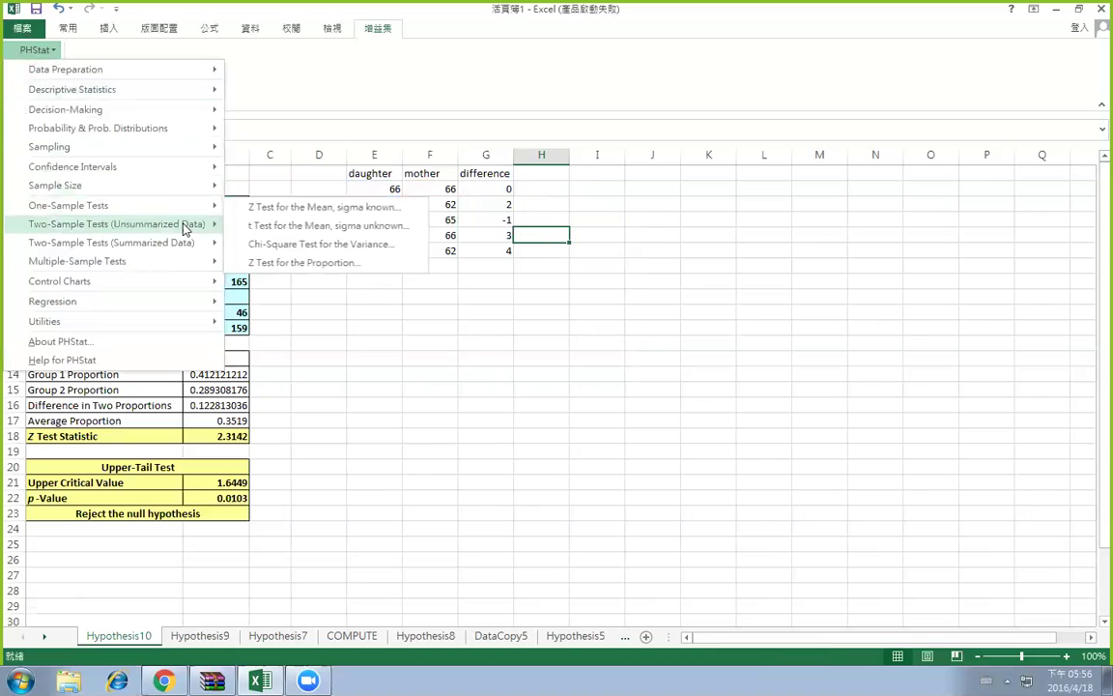
{"action": "mouse_move", "coordinate": [192, 224]}
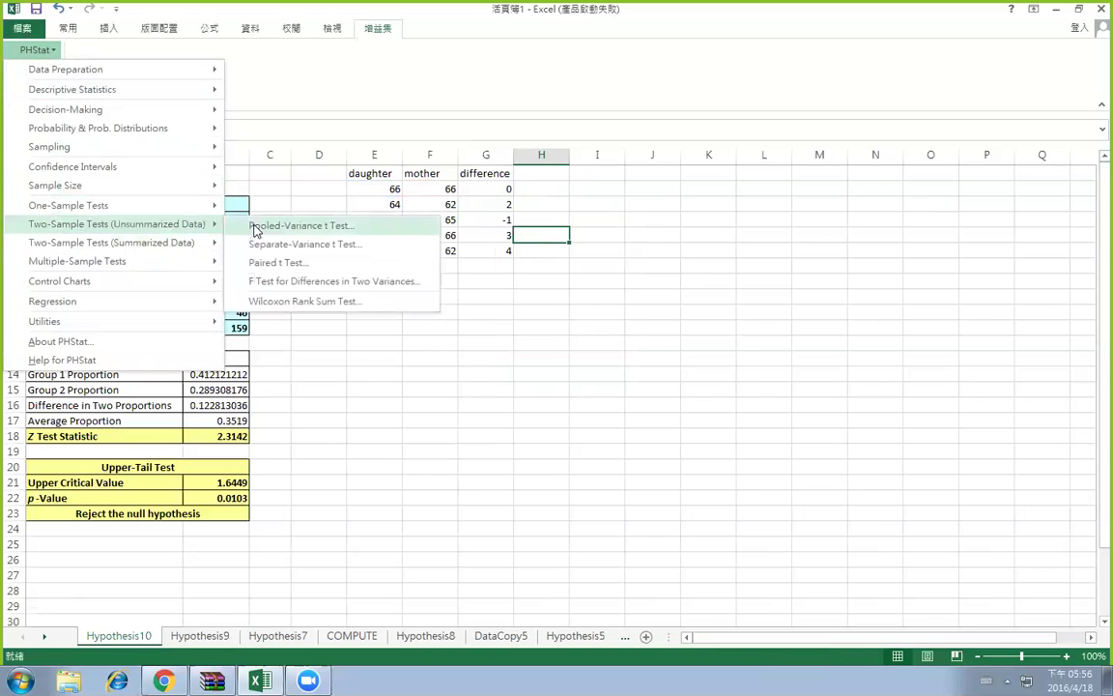
{"action": "left_click", "coordinate": [312, 264]}
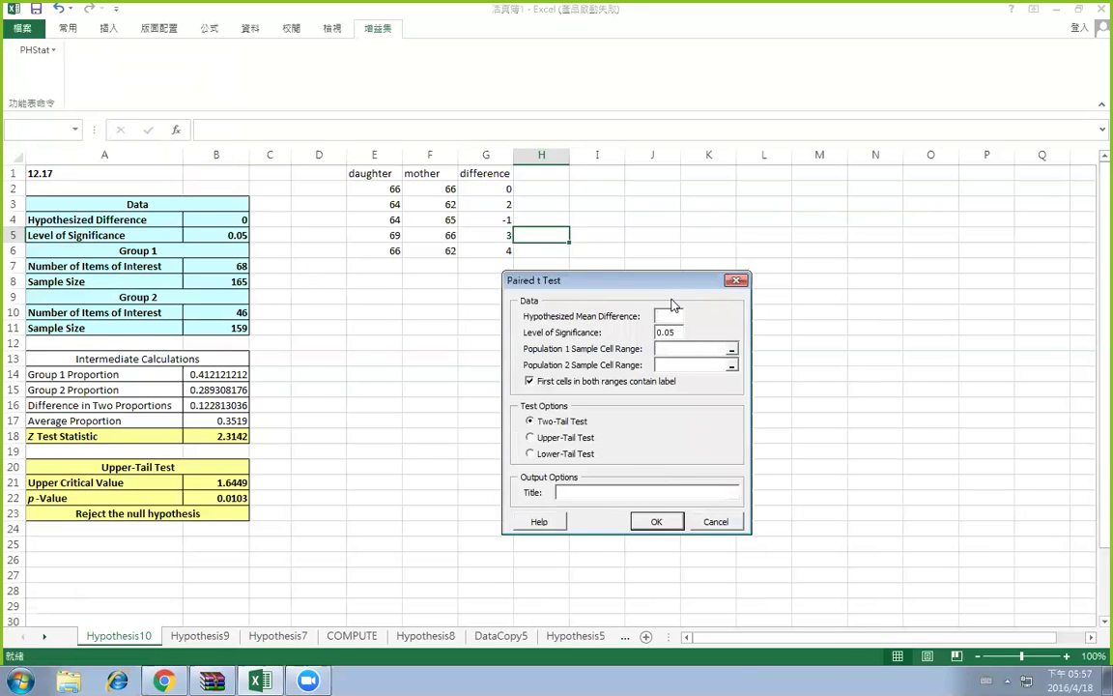
{"action": "type", "text": "0"}
{"action": "left_click", "coordinate": [731, 349]}
{"action": "left_click_drag", "start_coordinate": [392, 189], "coordinate": [392, 247]}
{"action": "left_click", "coordinate": [696, 313]}
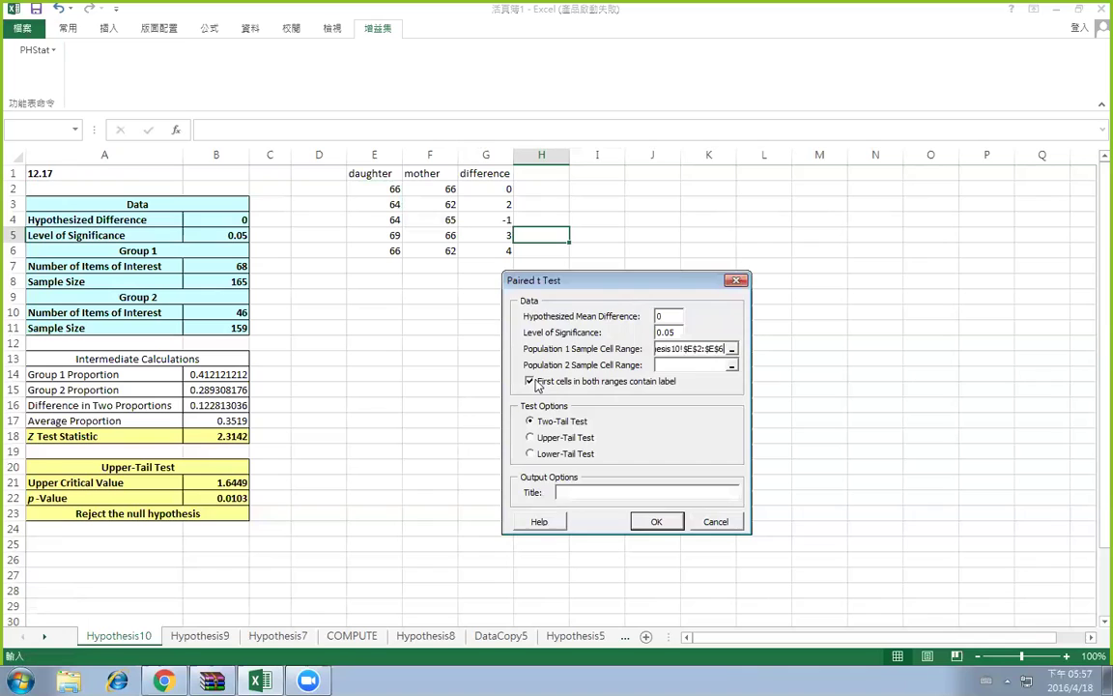
Set the labelled sample ranges to E1:E6 for population 1 and F1:F6 for population 2, and run the two-tail paired test
{"action": "left_click", "coordinate": [732, 349]}
{"action": "left_click_drag", "start_coordinate": [373, 175], "coordinate": [385, 241]}
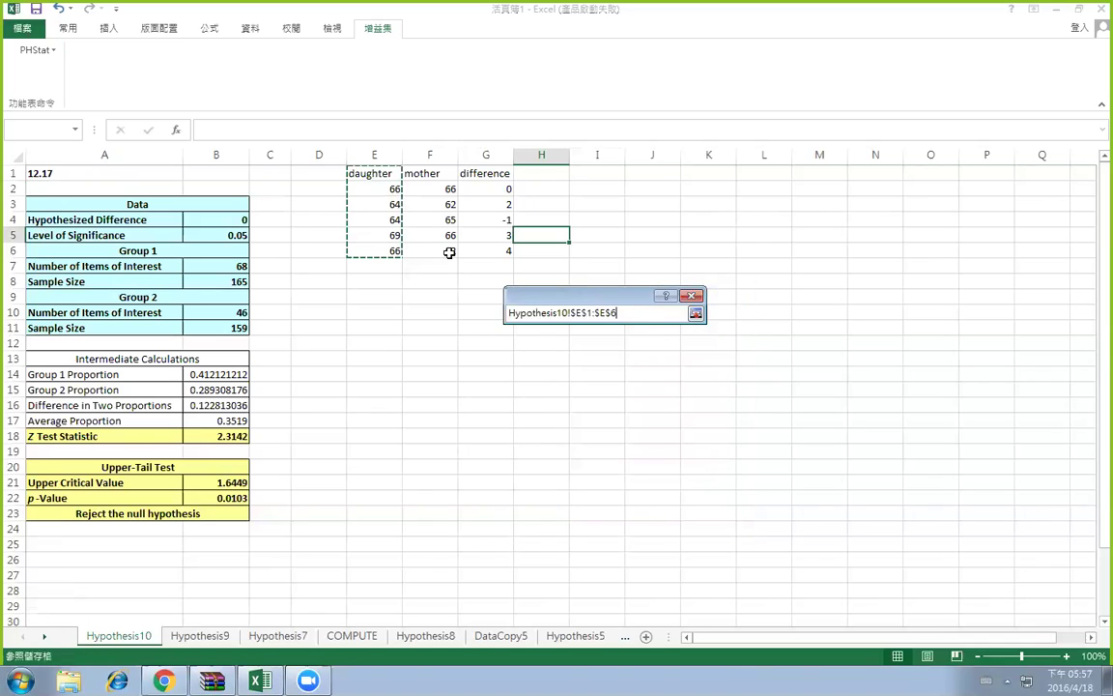
{"action": "left_click", "coordinate": [695, 313]}
{"action": "left_click", "coordinate": [731, 365]}
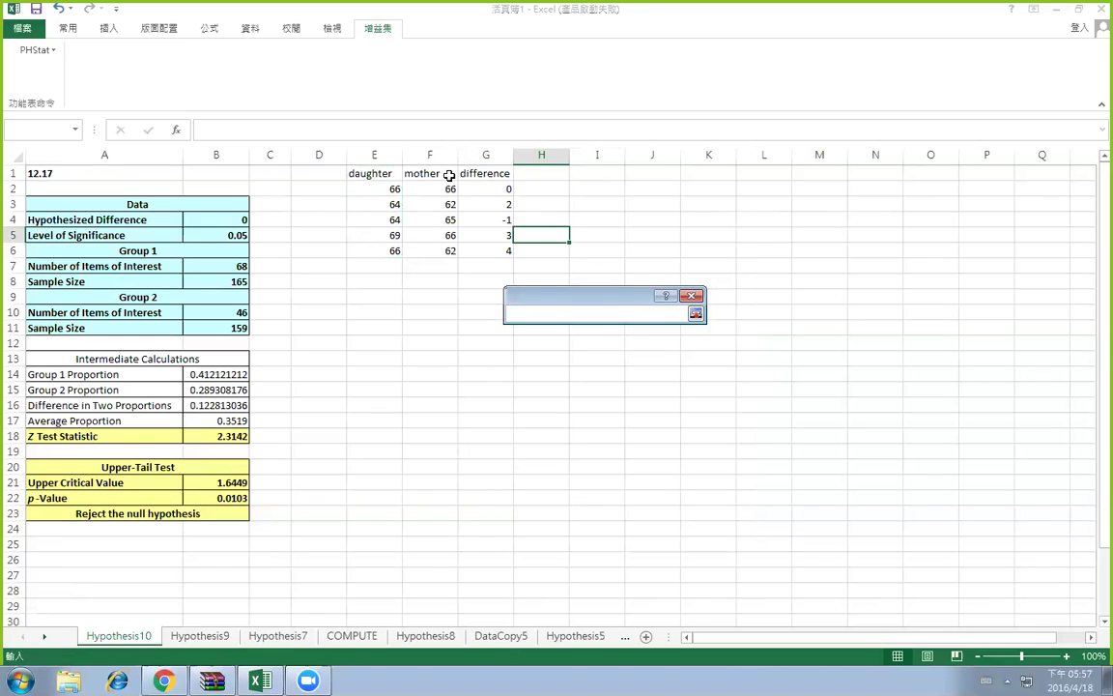
{"action": "left_click_drag", "start_coordinate": [430, 174], "coordinate": [432, 250]}
{"action": "left_click", "coordinate": [696, 313]}
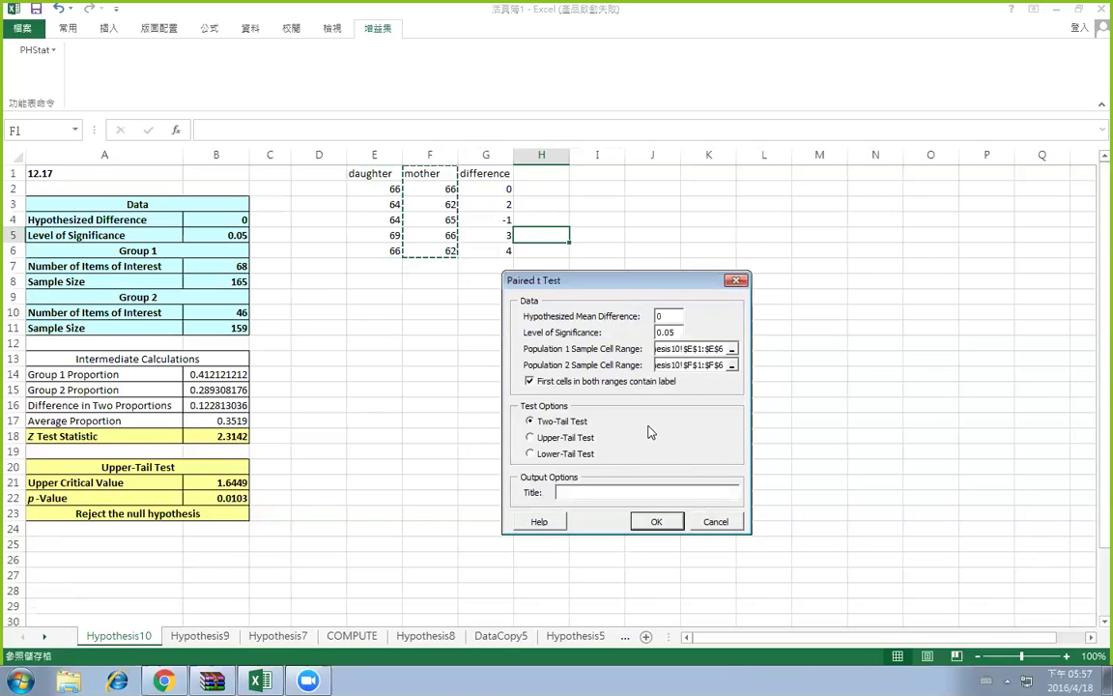
{"action": "left_click", "coordinate": [656, 522]}
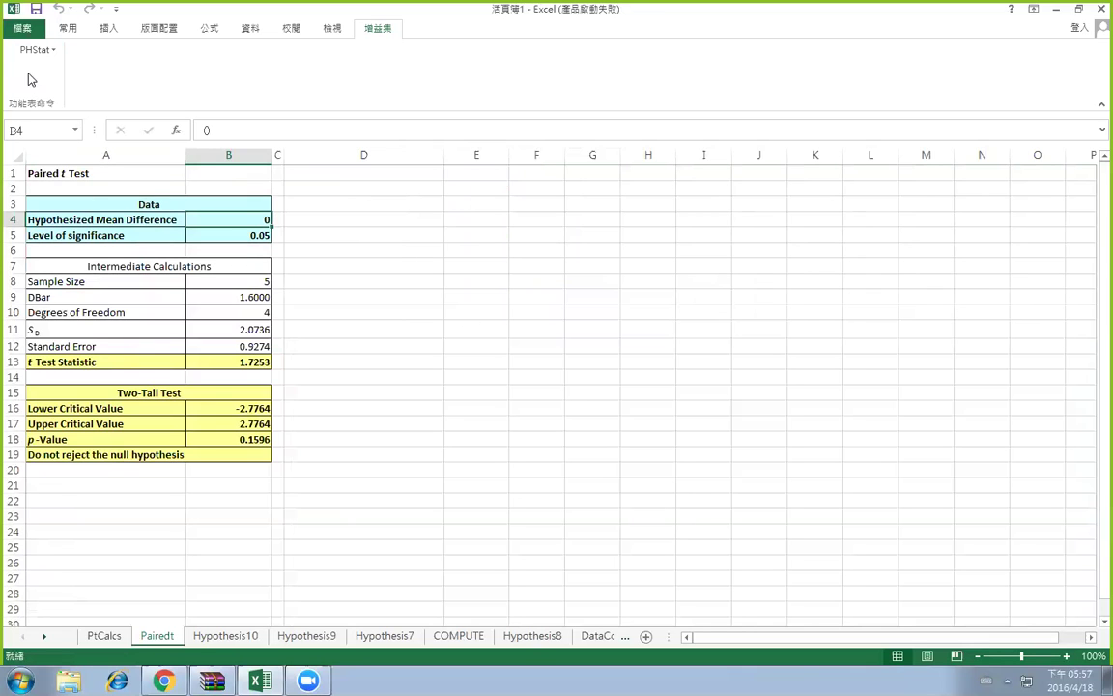
{"action": "left_click", "coordinate": [29, 44]}
{"action": "left_click", "coordinate": [271, 96]}
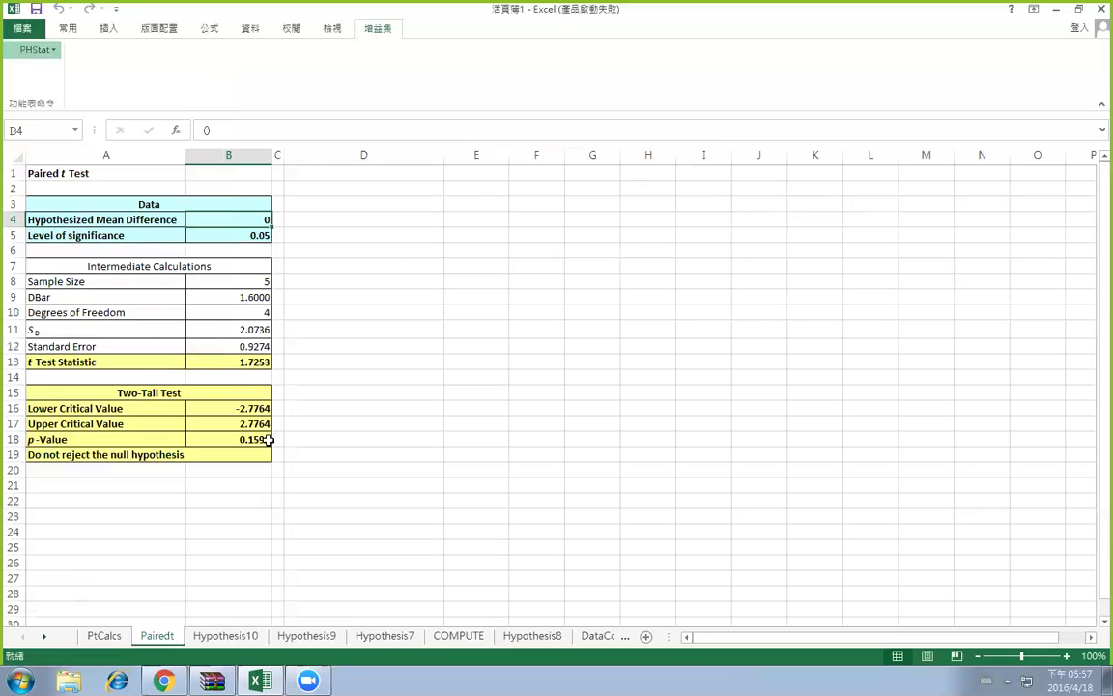
{"action": "left_click", "coordinate": [228, 633]}
{"action": "left_click", "coordinate": [36, 50]}
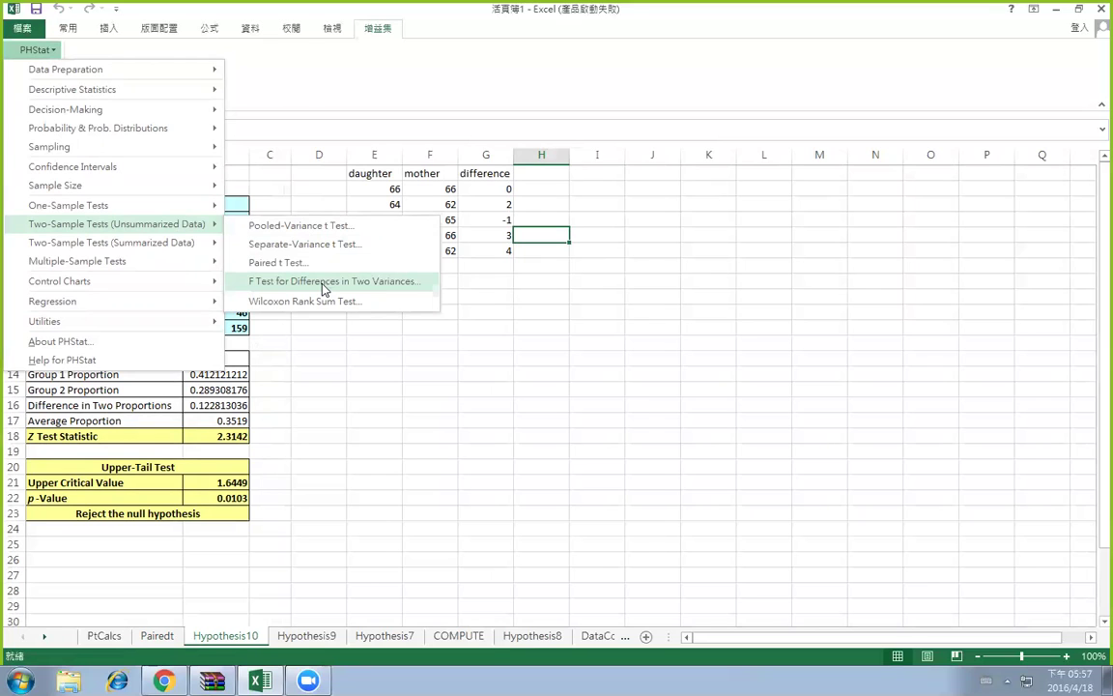
{"action": "mouse_move", "coordinate": [107, 170]}
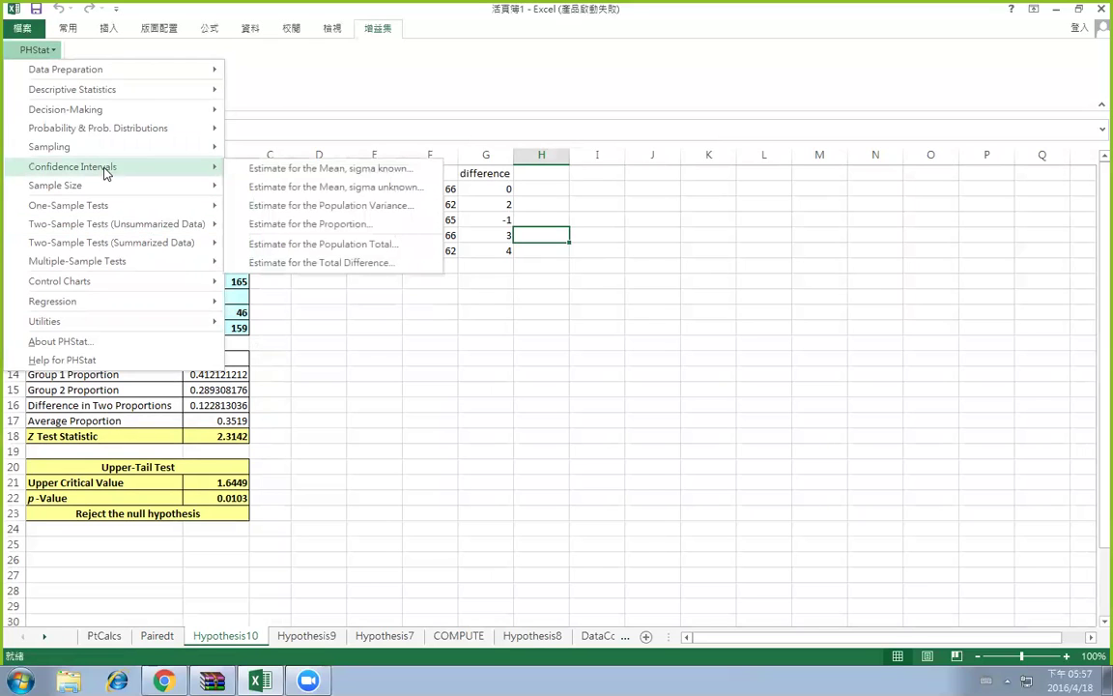
{"action": "mouse_move", "coordinate": [217, 224]}
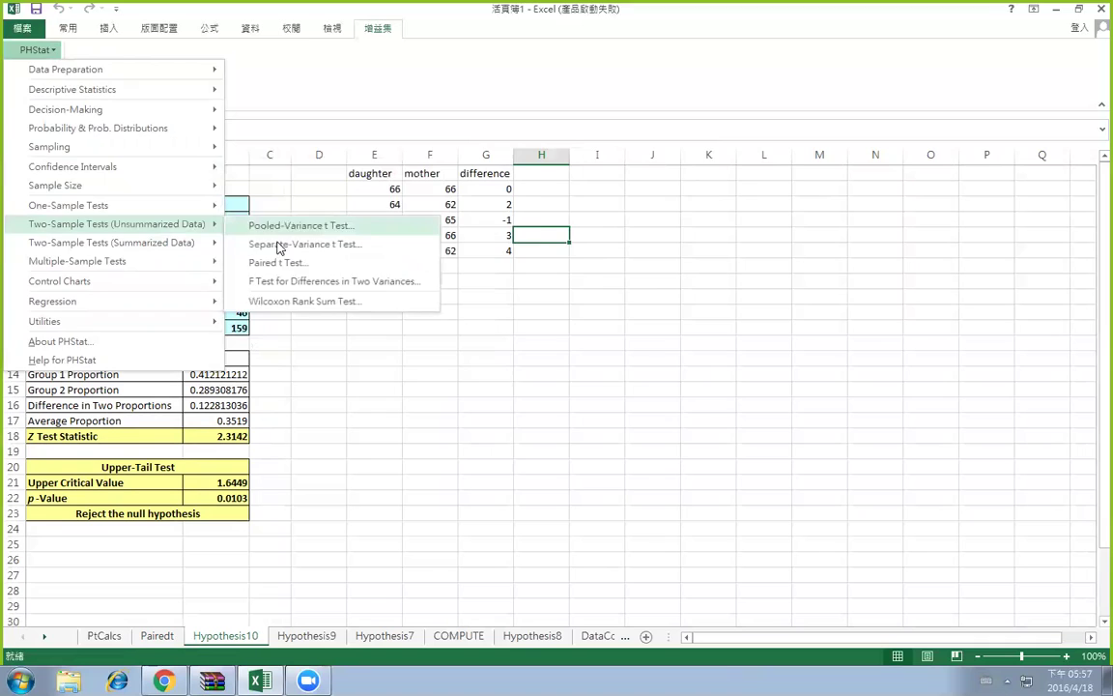
{"action": "left_click", "coordinate": [286, 261]}
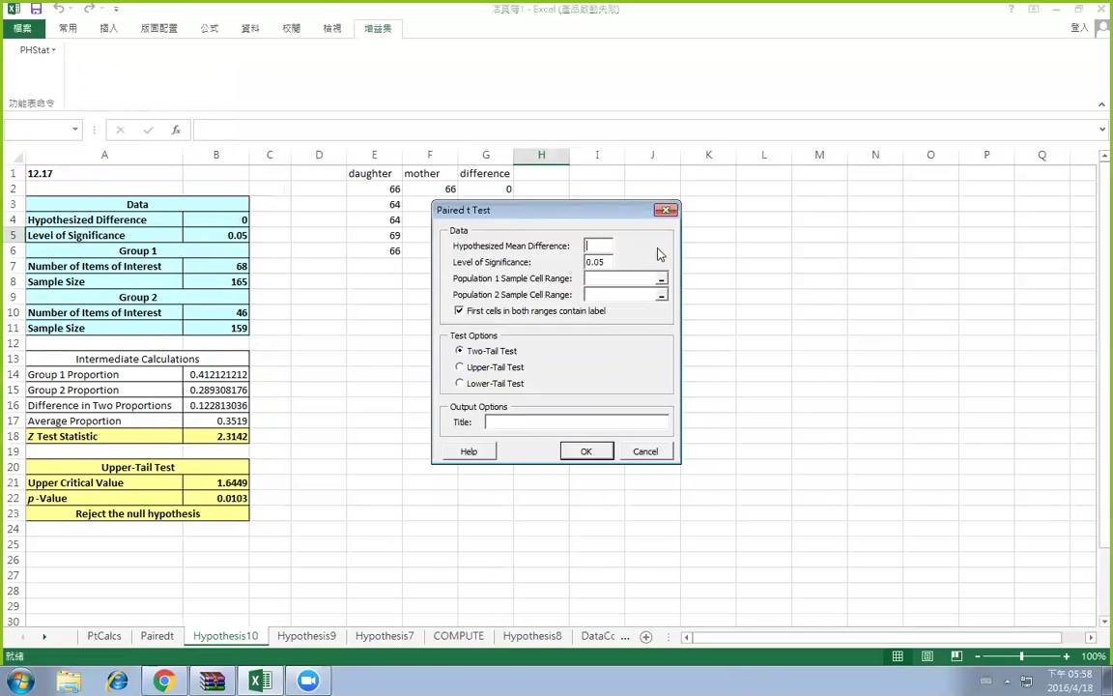
{"action": "left_click_drag", "start_coordinate": [626, 217], "coordinate": [652, 288]}
{"action": "left_click", "coordinate": [658, 287]}
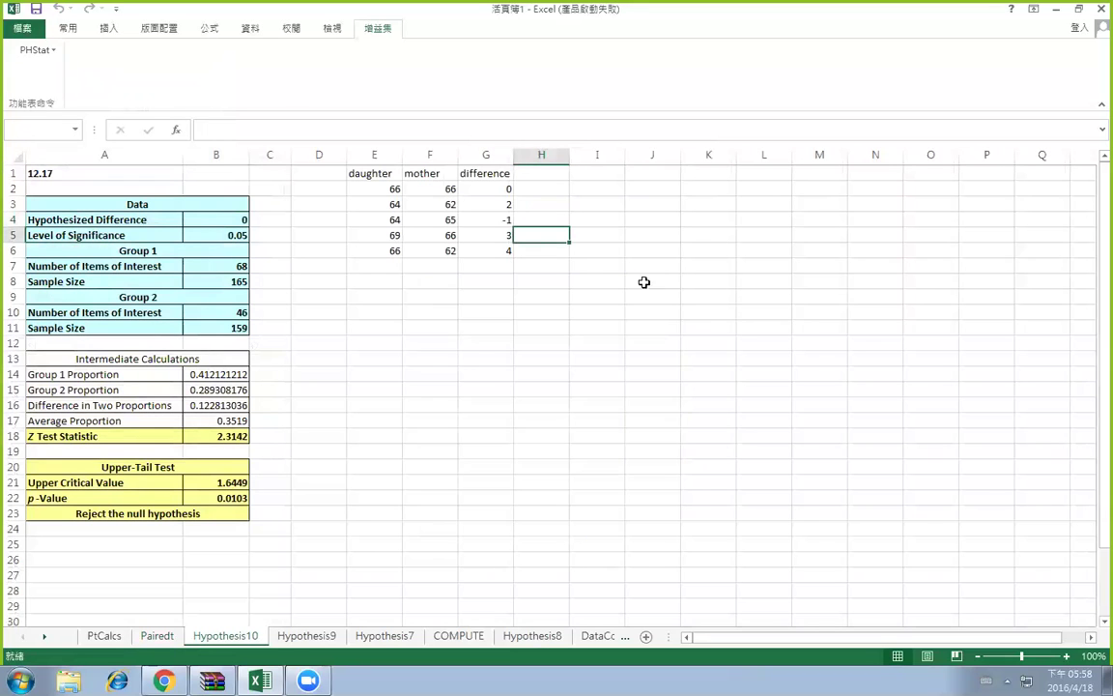
{"action": "left_click", "coordinate": [43, 52]}
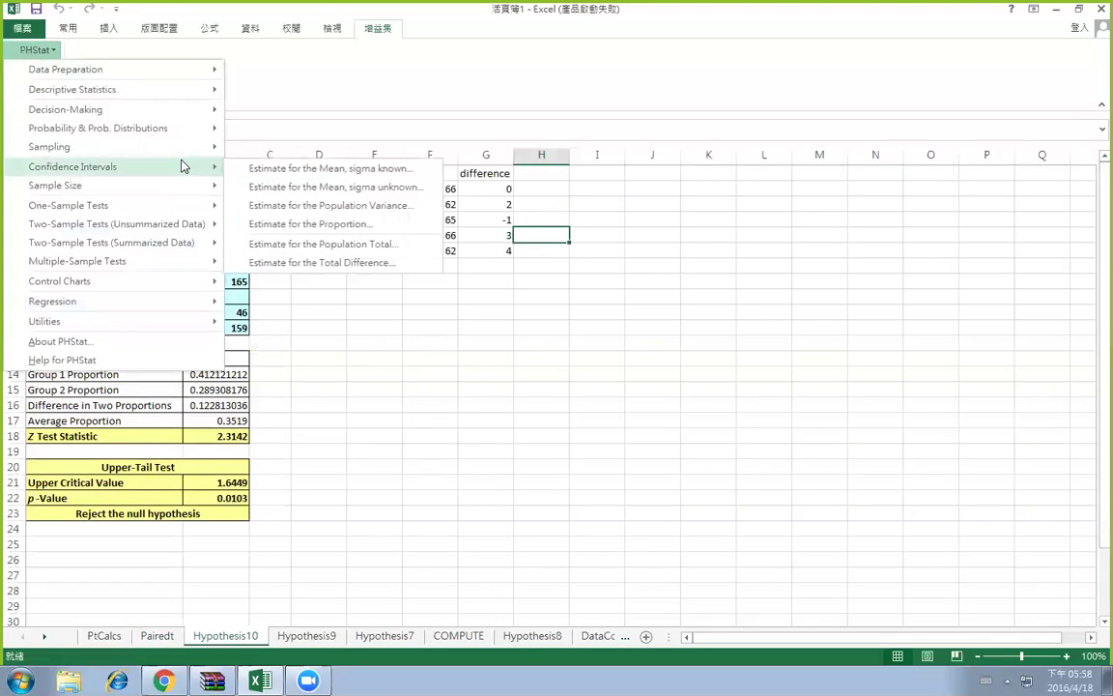
{"action": "mouse_move", "coordinate": [210, 307]}
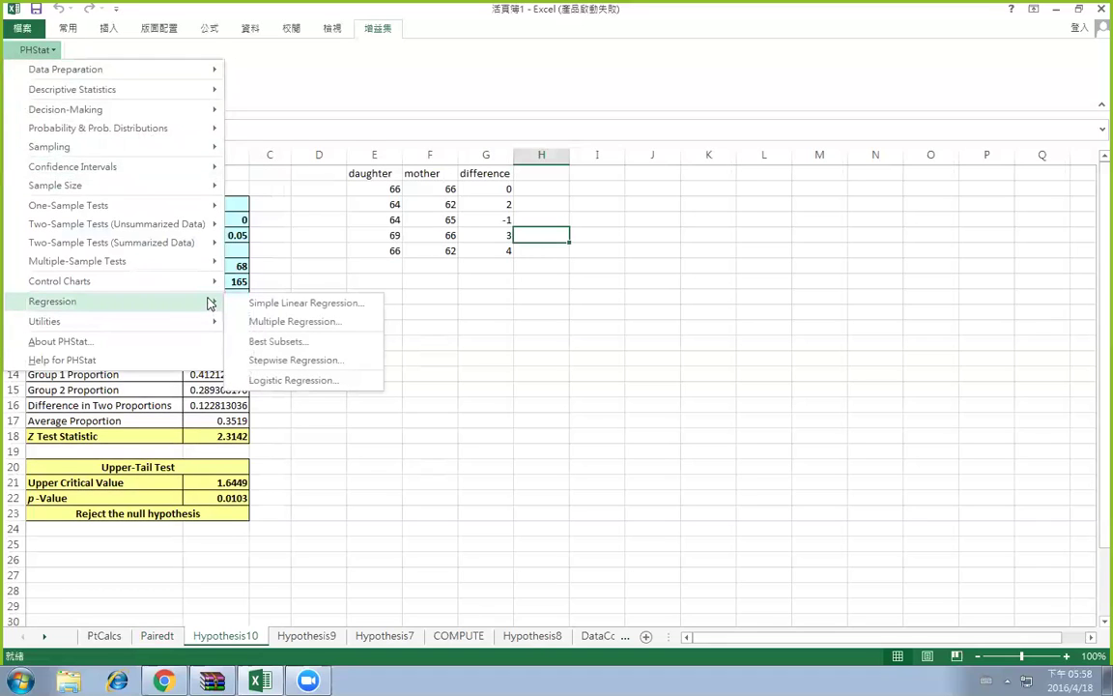
{"action": "left_click", "coordinate": [130, 577]}
On the Pairedt sheet, calculate the margin in D11 as the difference standard deviation times the upper critical value with =B11*B17
{"action": "left_click", "coordinate": [157, 636]}
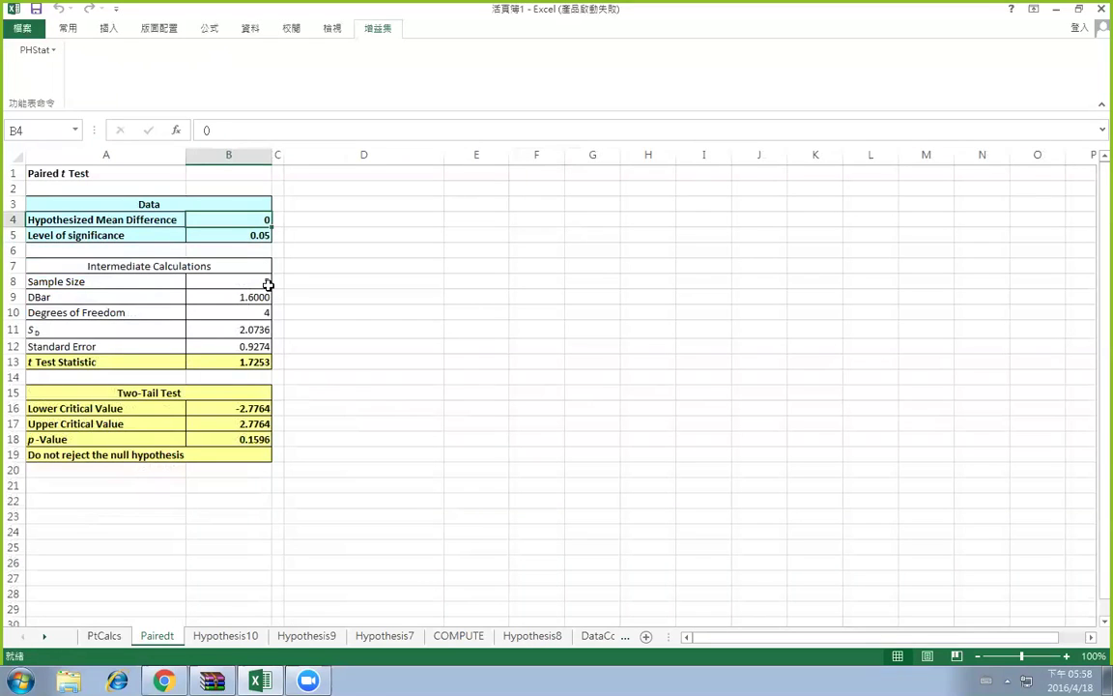
{"action": "left_click", "coordinate": [255, 330]}
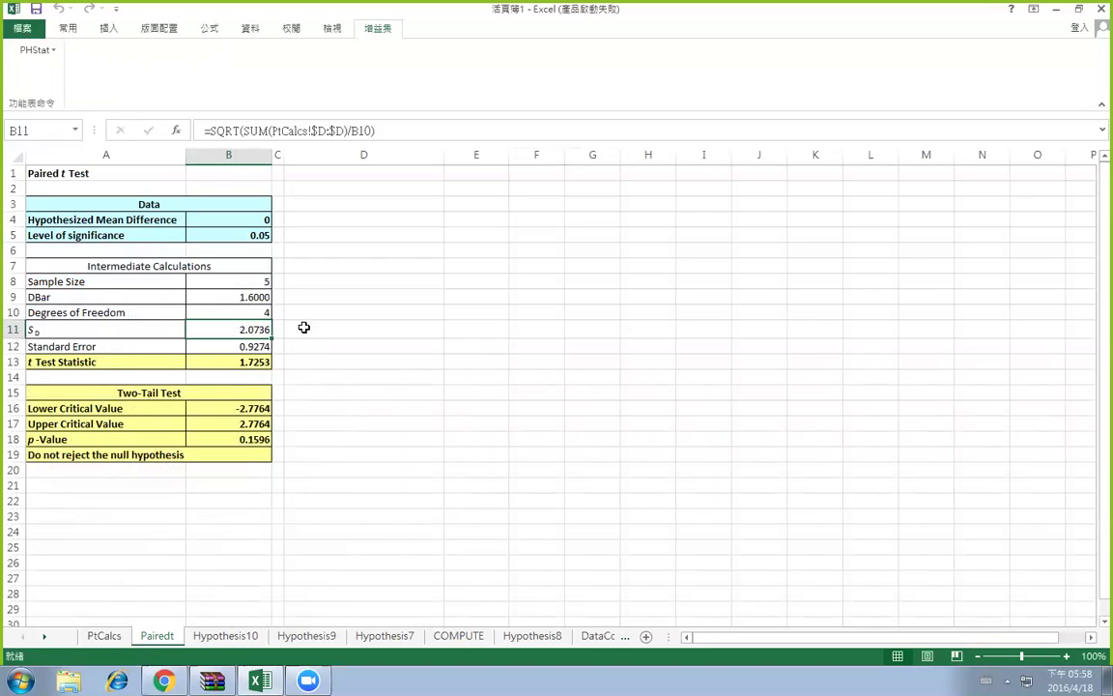
{"action": "left_click", "coordinate": [295, 322]}
{"action": "type", "text": "="}
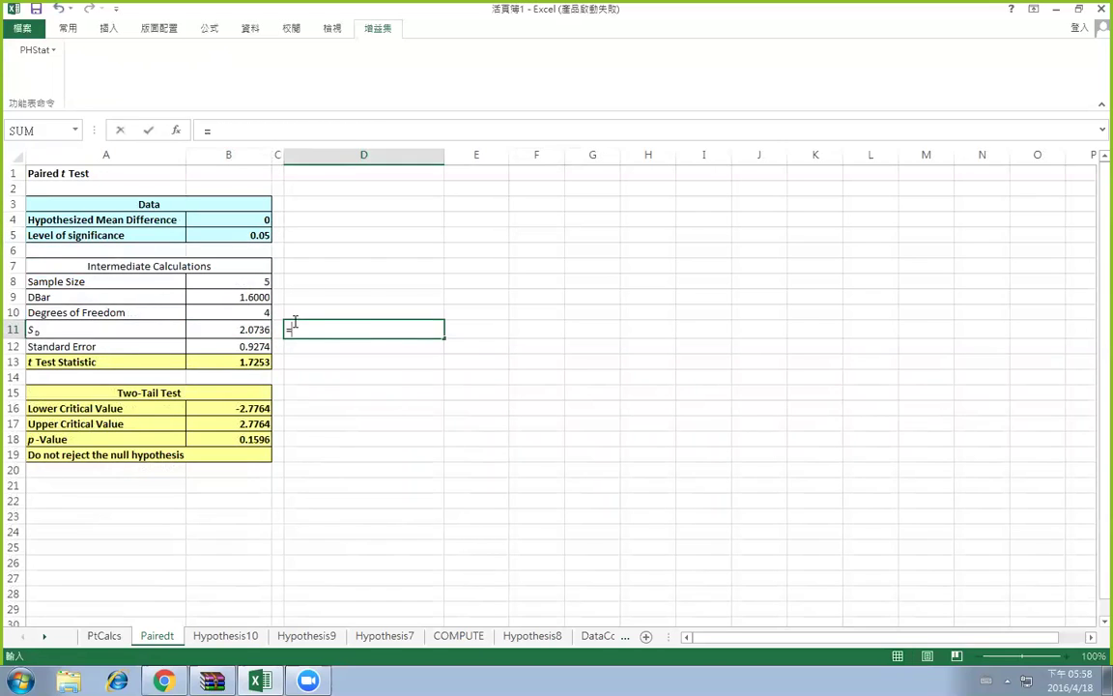
{"action": "left_click", "coordinate": [254, 329]}
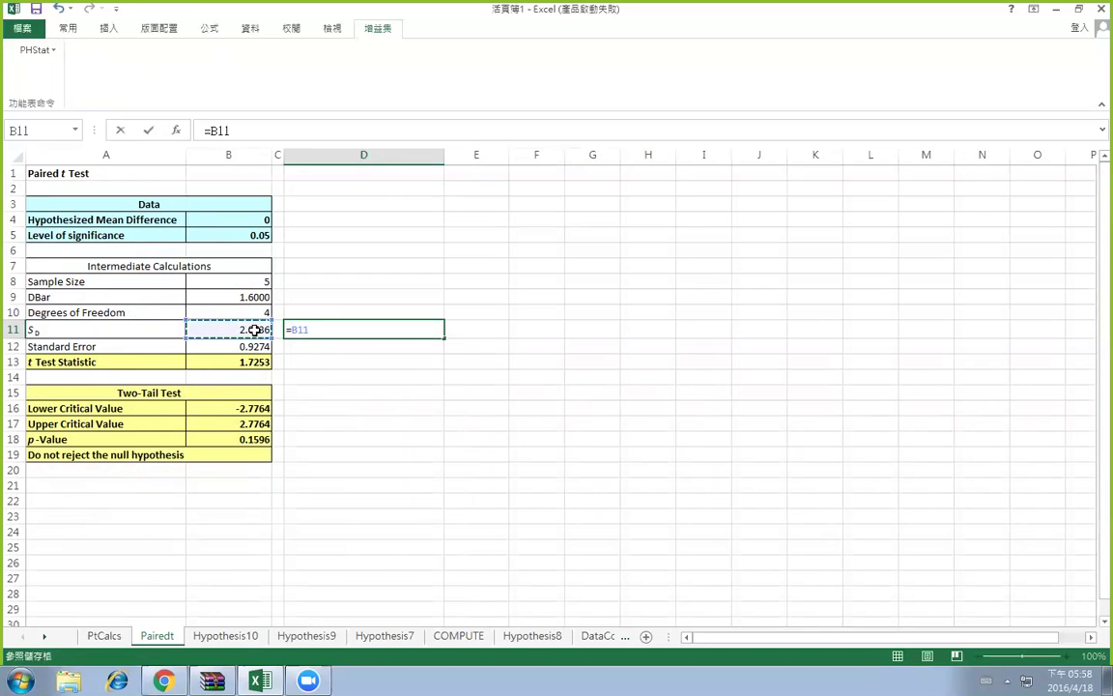
{"action": "type", "text": "*"}
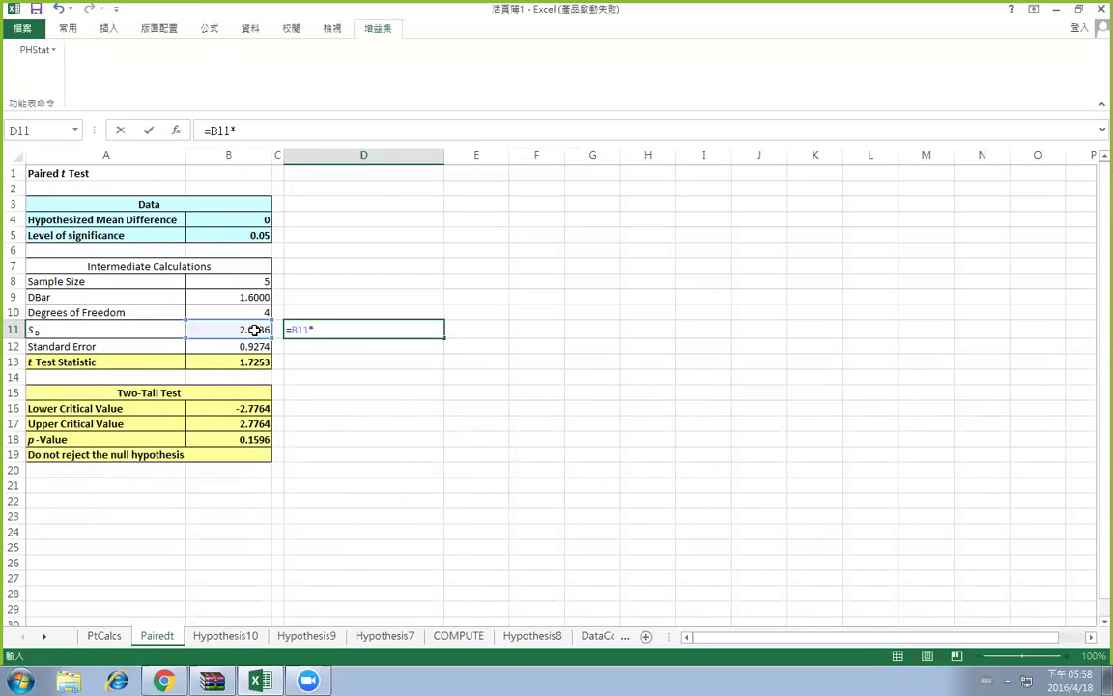
{"action": "left_click", "coordinate": [251, 424]}
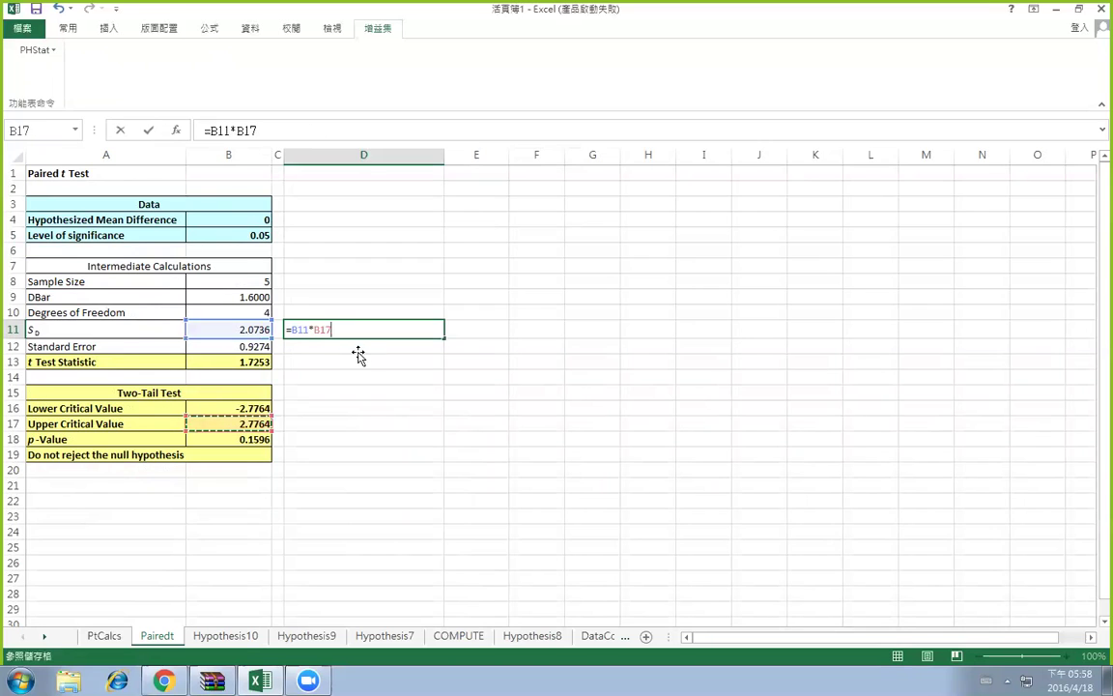
{"action": "key", "text": "Return"}
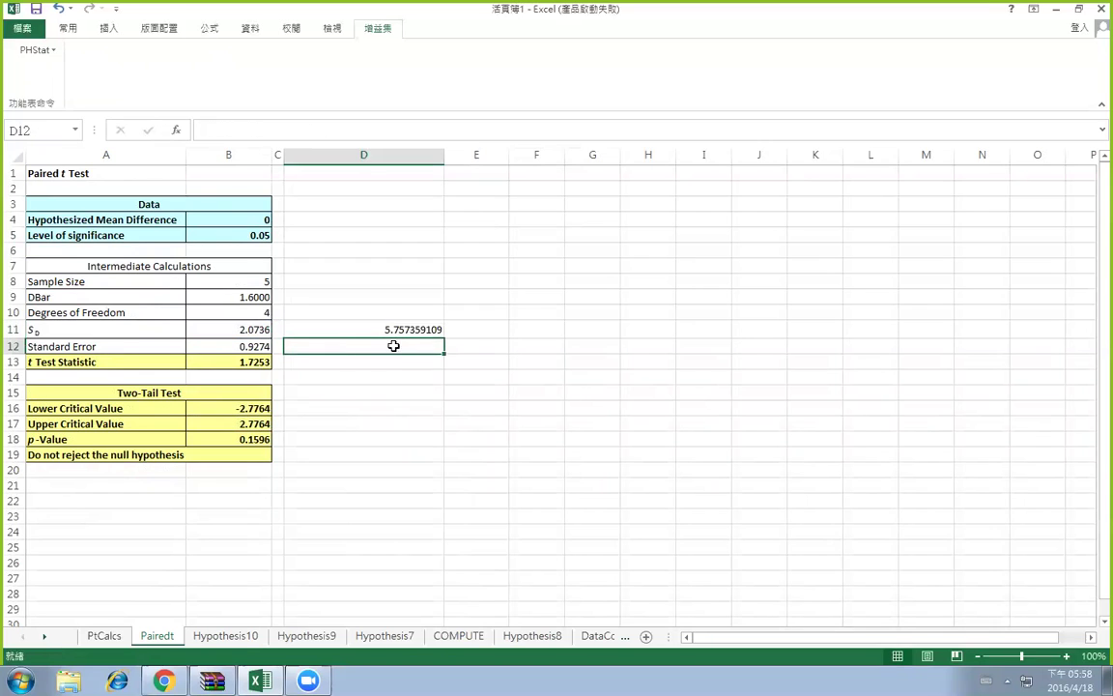
Compare the lower and upper critical values and their formulas in B16 and B17
{"action": "left_click", "coordinate": [248, 422]}
{"action": "left_click", "coordinate": [248, 414]}
{"action": "left_click", "coordinate": [249, 419]}
{"action": "left_click", "coordinate": [248, 413]}
{"action": "left_click", "coordinate": [249, 423]}
{"action": "left_click", "coordinate": [249, 407]}
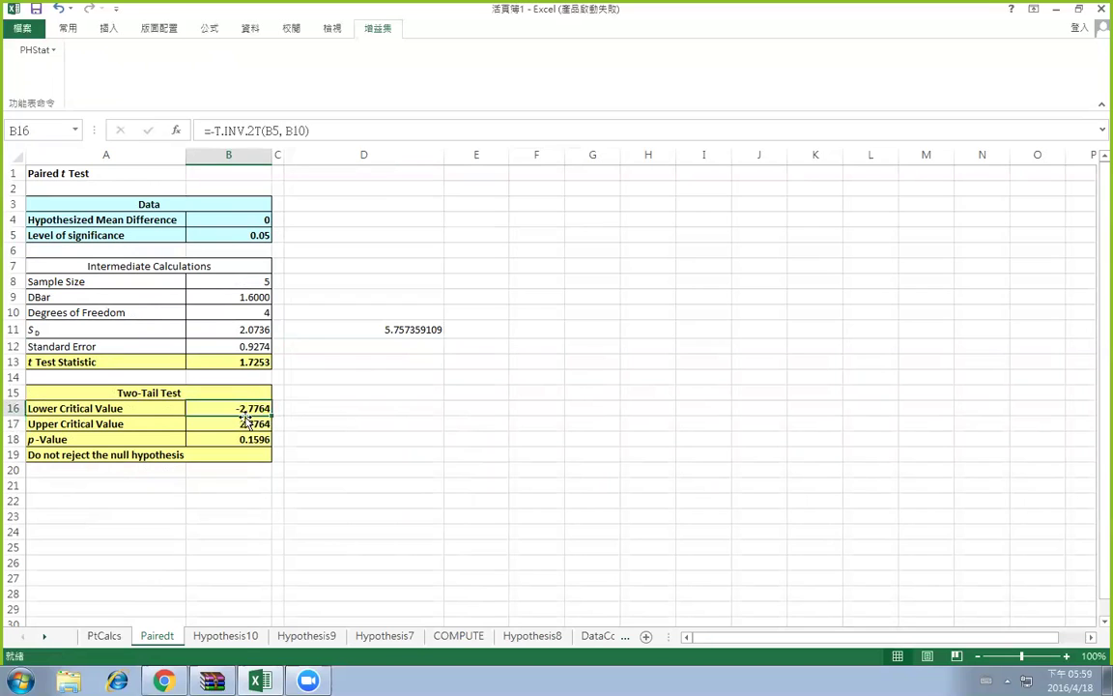
Calculate the upper confidence limit in D12 by adding the margin to DBar with =B9+D11
{"action": "left_click", "coordinate": [405, 345]}
{"action": "type", "text": "="}
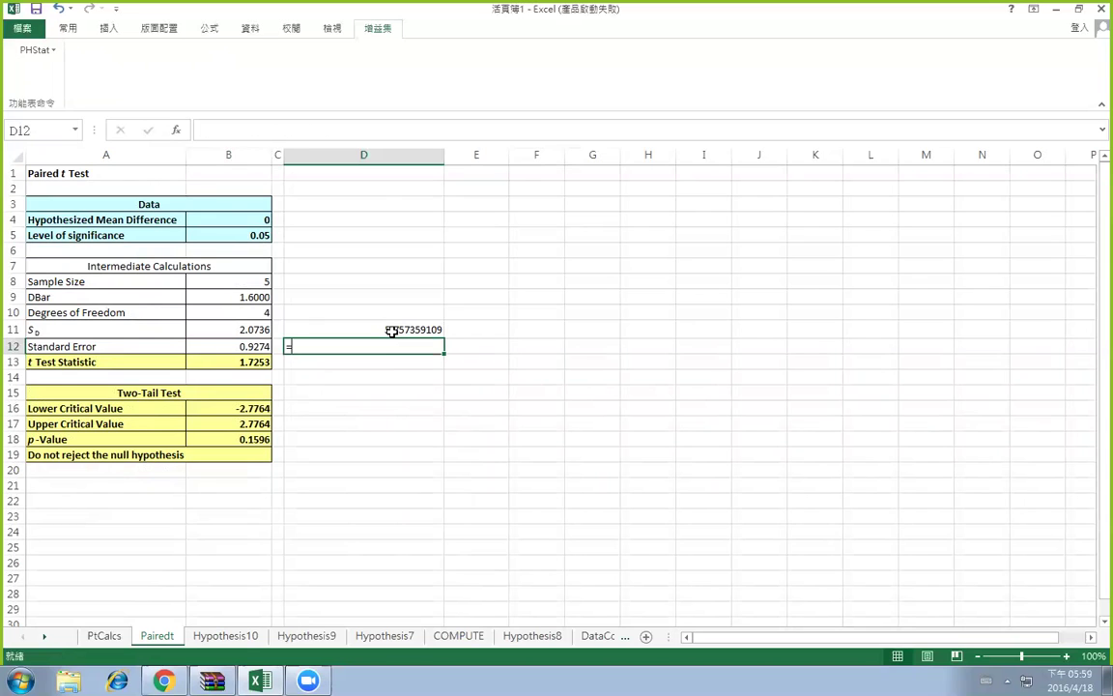
{"action": "left_click", "coordinate": [251, 296]}
{"action": "type", "text": "+"}
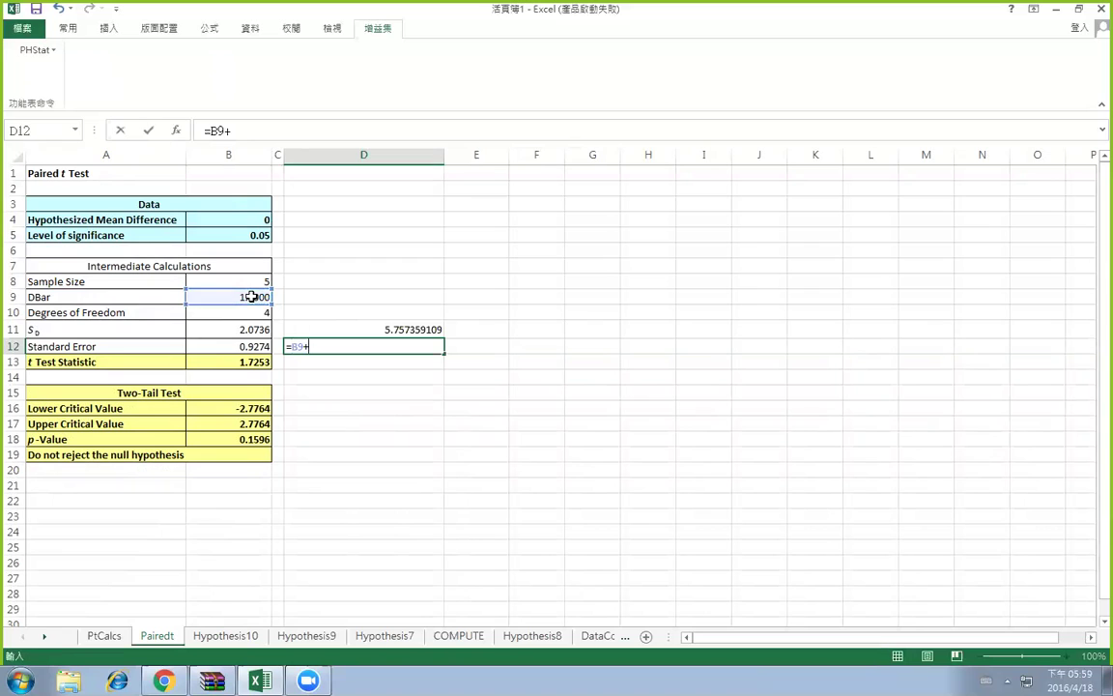
{"action": "left_click", "coordinate": [371, 329]}
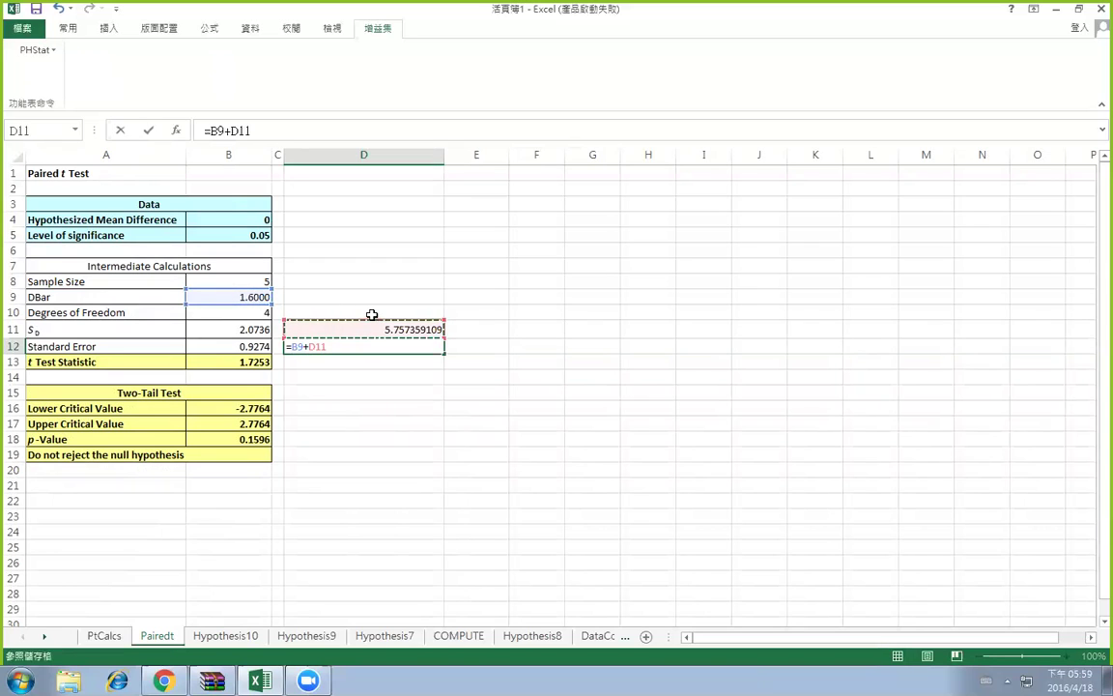
{"action": "key", "text": "Return"}
Calculate the lower confidence limit in D13 by subtracting the margin from DBar with =B9-D11
{"action": "type", "text": "="}
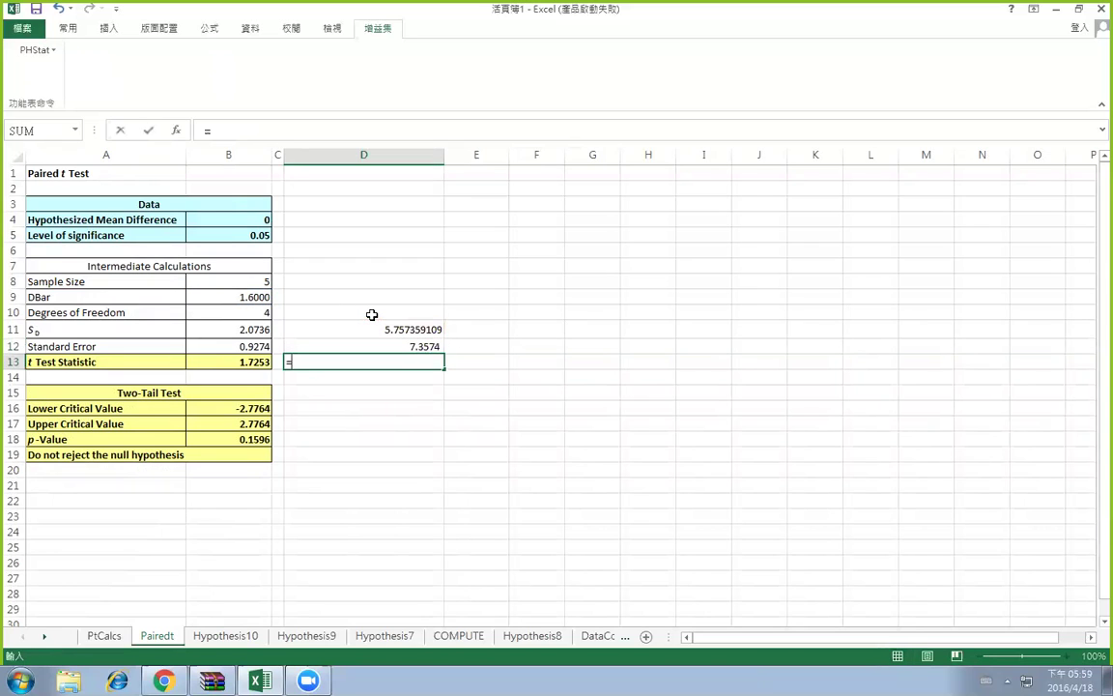
{"action": "left_click", "coordinate": [256, 298]}
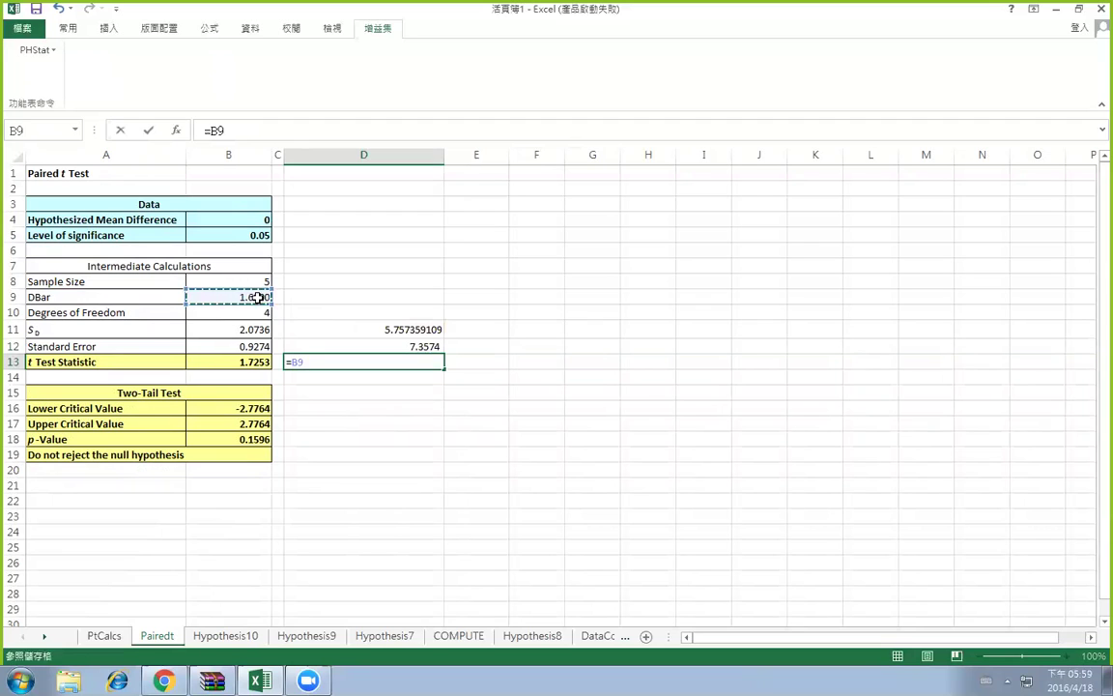
{"action": "type", "text": "-"}
{"action": "left_click", "coordinate": [359, 328]}
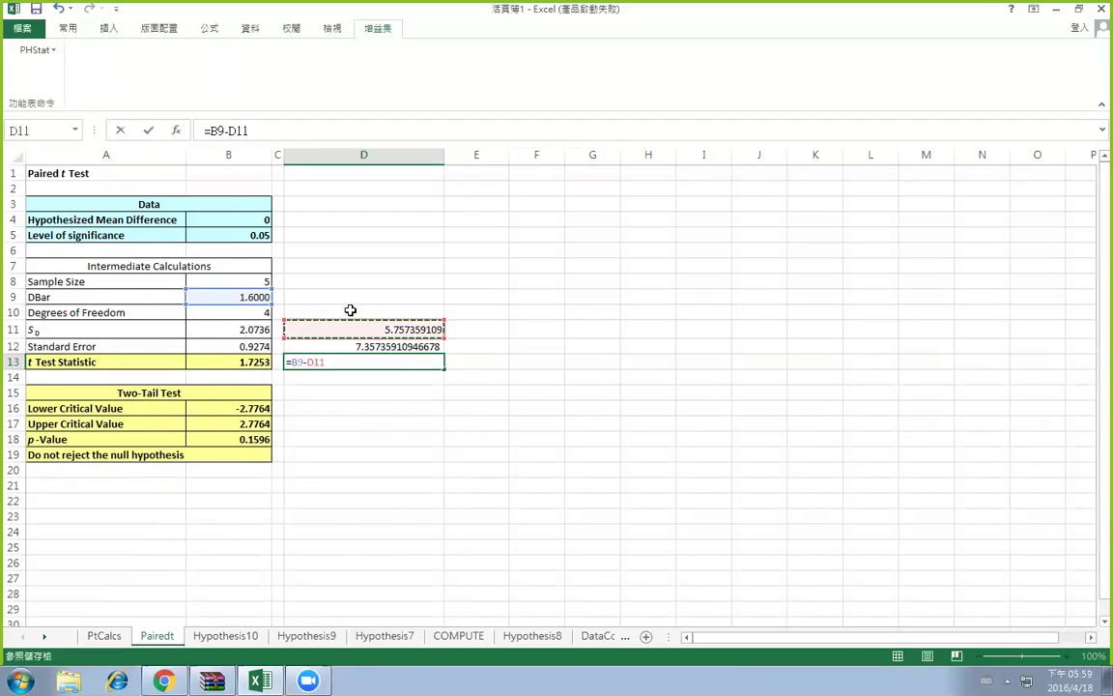
{"action": "key", "text": "Return"}
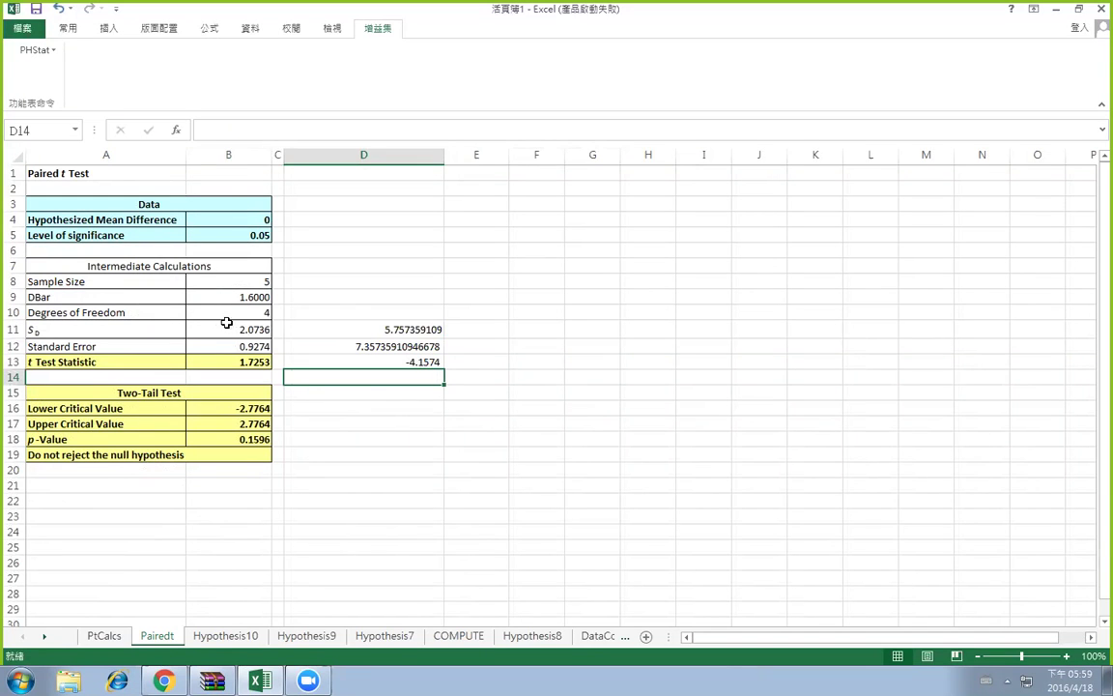
Review the margin and confidence limit formulas in cells D11, D12 and D13
{"action": "left_click", "coordinate": [427, 329]}
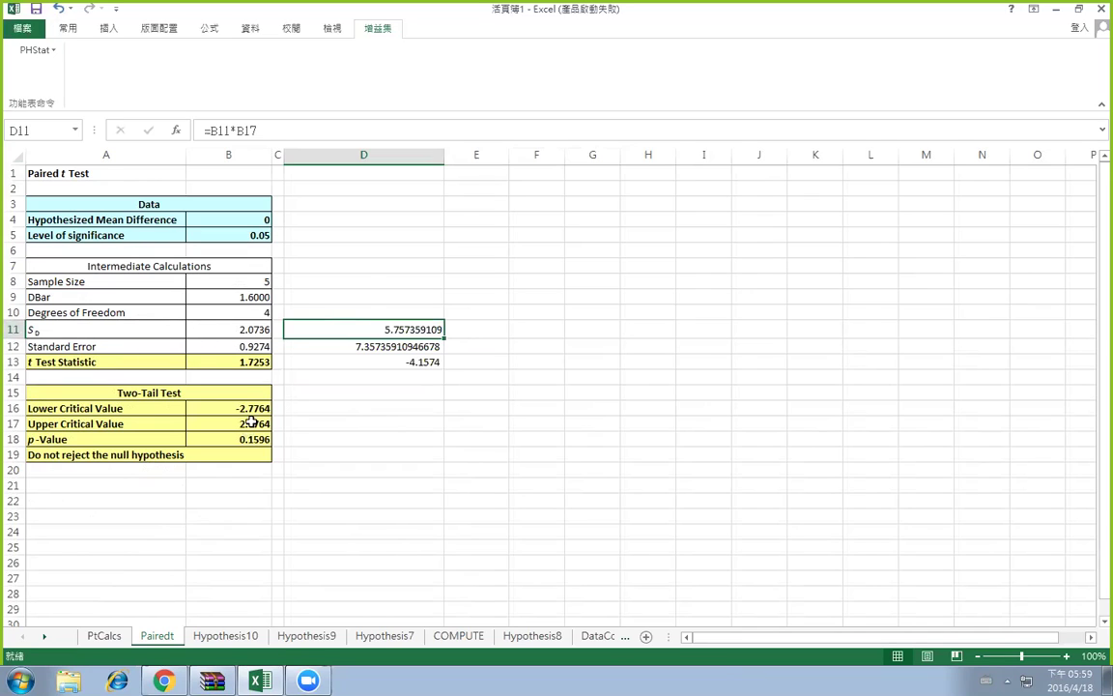
{"action": "left_click", "coordinate": [397, 345]}
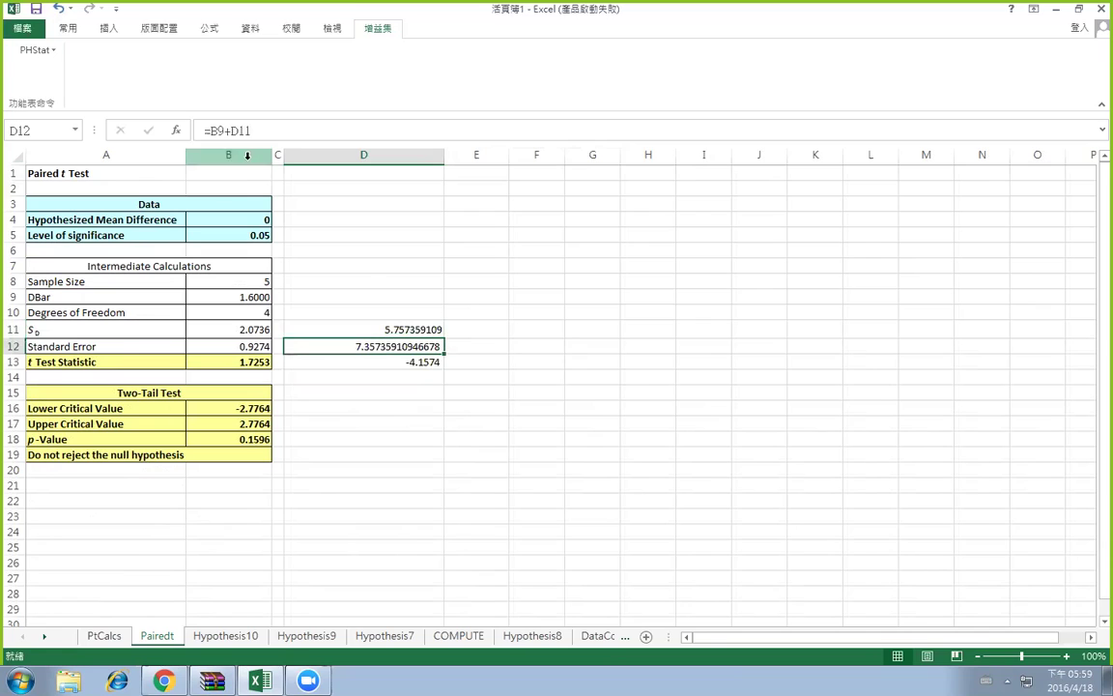
{"action": "left_click", "coordinate": [425, 364]}
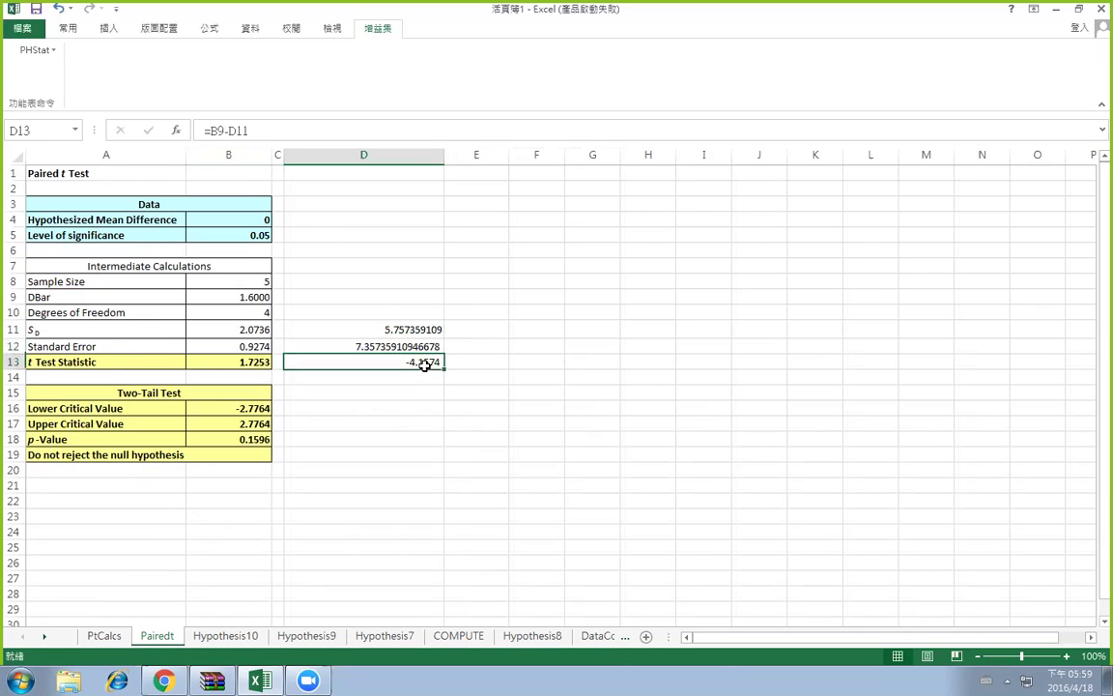
{"action": "left_click", "coordinate": [427, 328]}
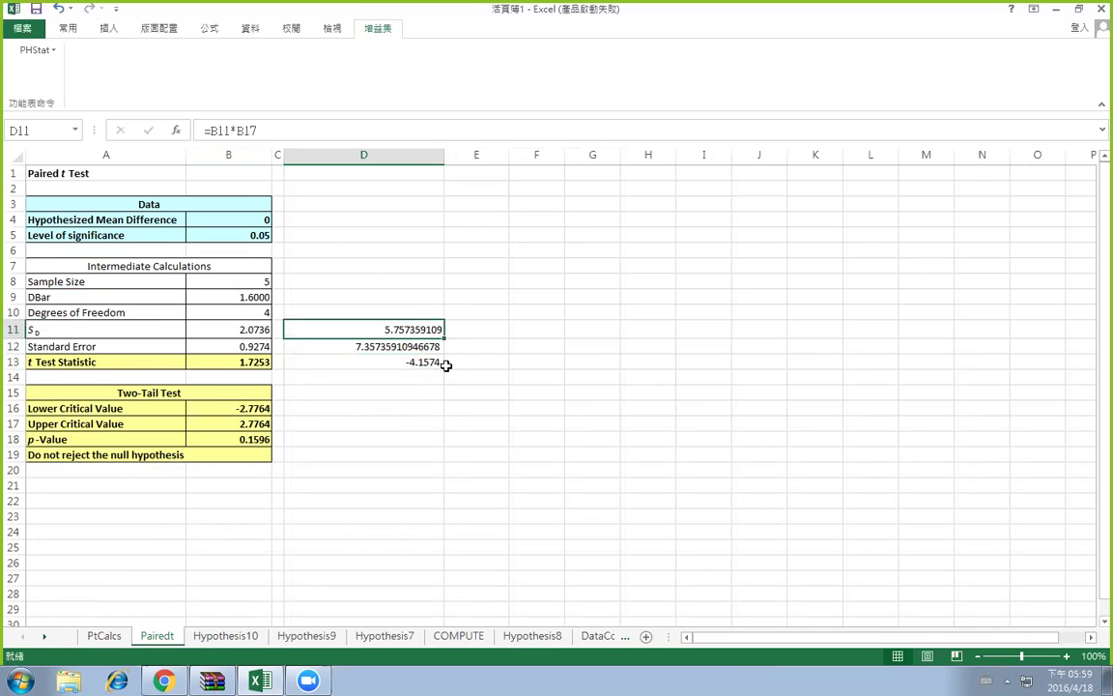
{"action": "left_click", "coordinate": [426, 345]}
{"action": "left_click", "coordinate": [421, 364]}
{"action": "left_click", "coordinate": [426, 330]}
{"action": "left_click", "coordinate": [427, 346]}
{"action": "left_click", "coordinate": [422, 360]}
{"action": "left_click", "coordinate": [426, 329]}
{"action": "left_click", "coordinate": [426, 346]}
{"action": "left_click", "coordinate": [422, 363]}
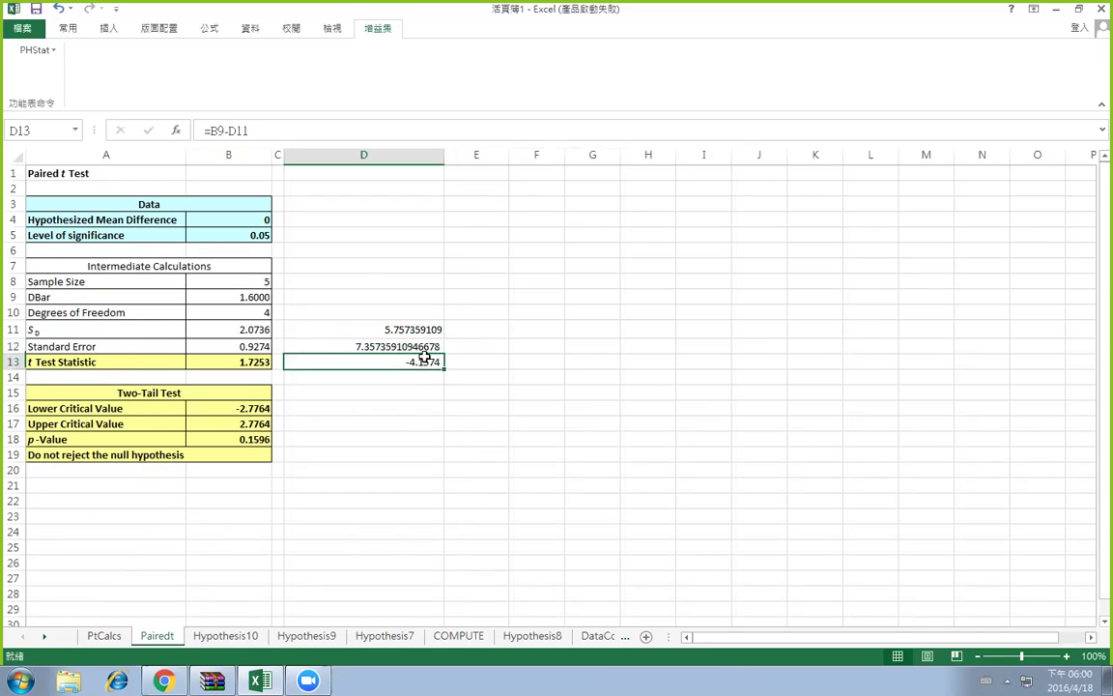
{"action": "left_click", "coordinate": [426, 329]}
{"action": "left_click", "coordinate": [427, 346]}
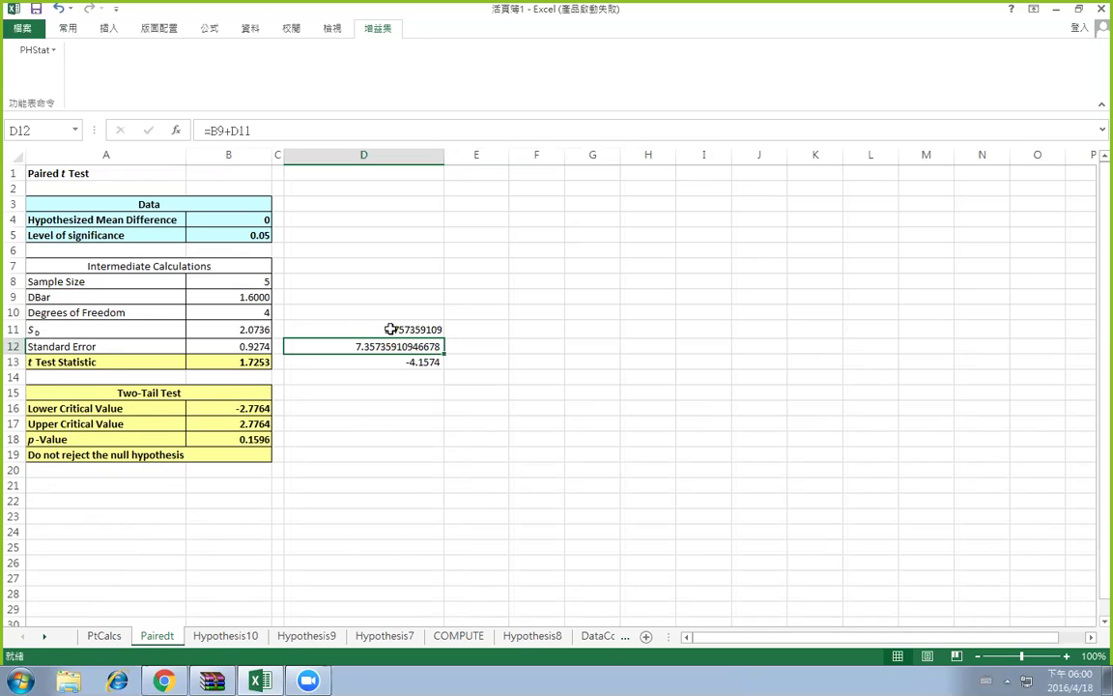
Go to the Hypothesis10 sheet and select the first difference value in G2
{"action": "left_click", "coordinate": [225, 636]}
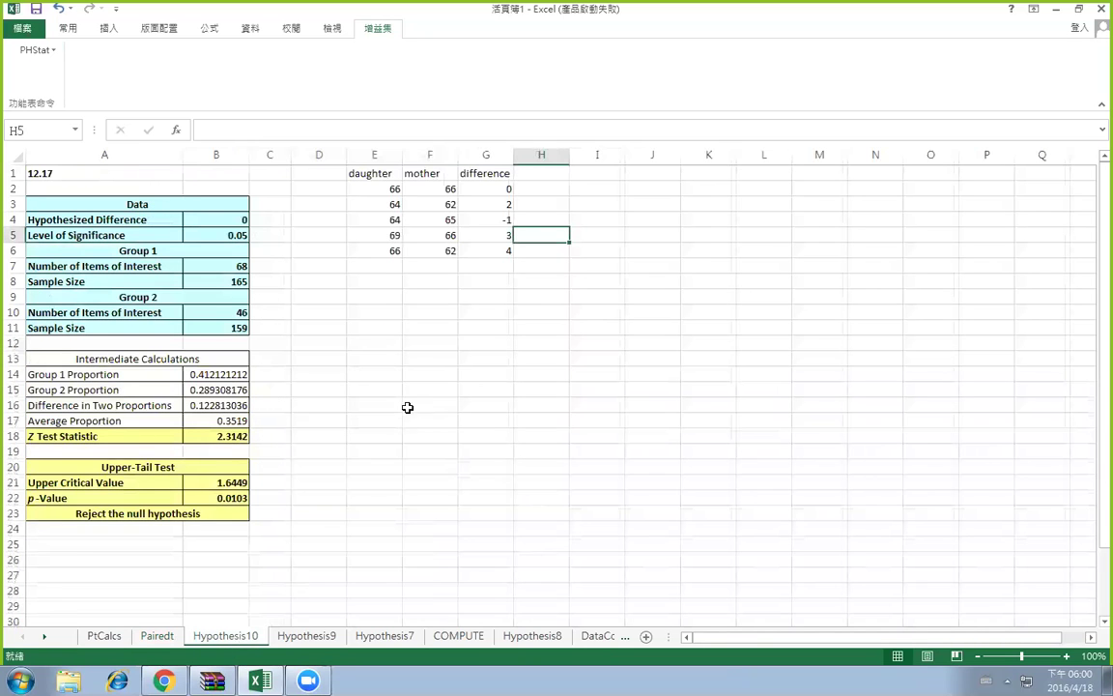
{"action": "left_click", "coordinate": [36, 50]}
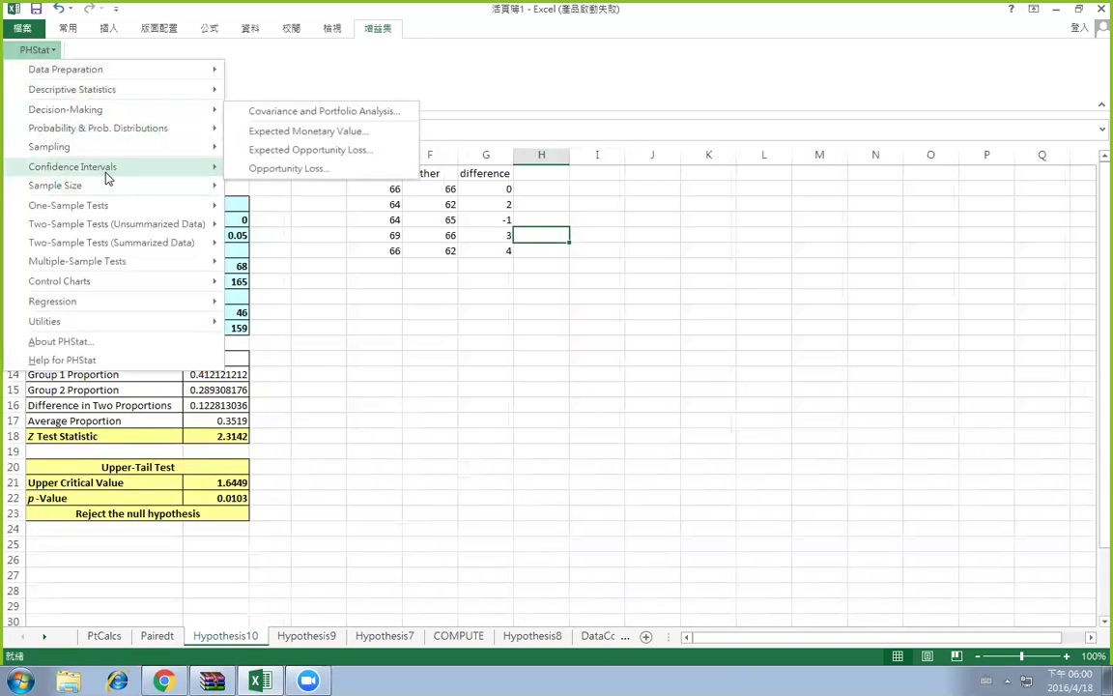
{"action": "mouse_move", "coordinate": [106, 174]}
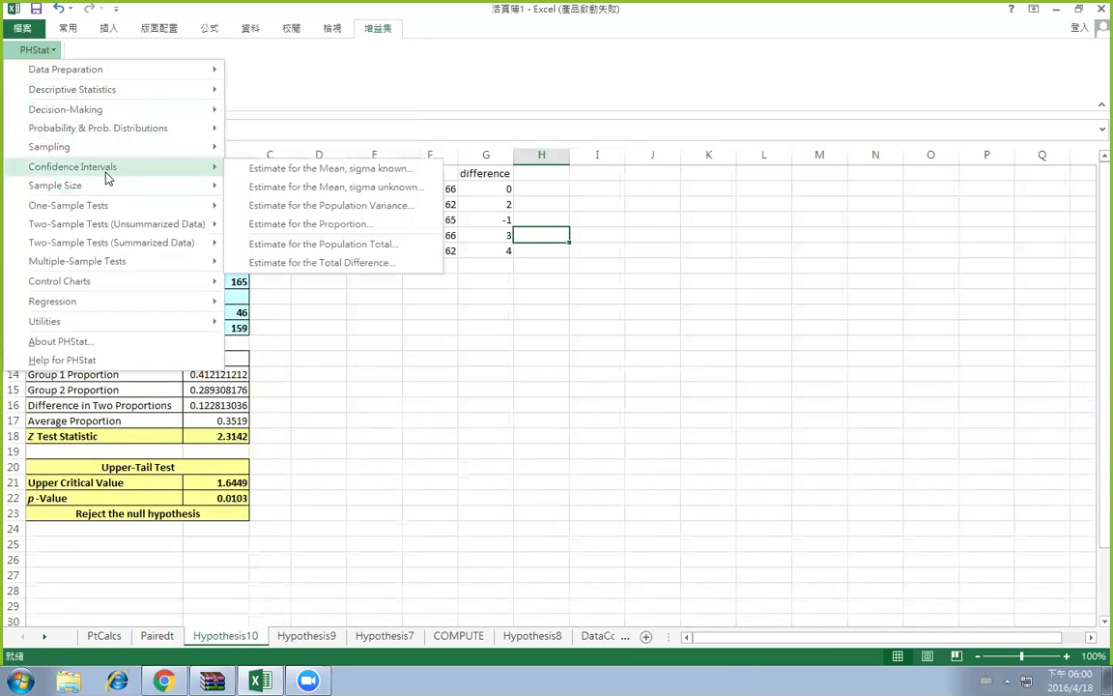
{"action": "left_click", "coordinate": [497, 189]}
{"action": "left_click", "coordinate": [36, 50]}
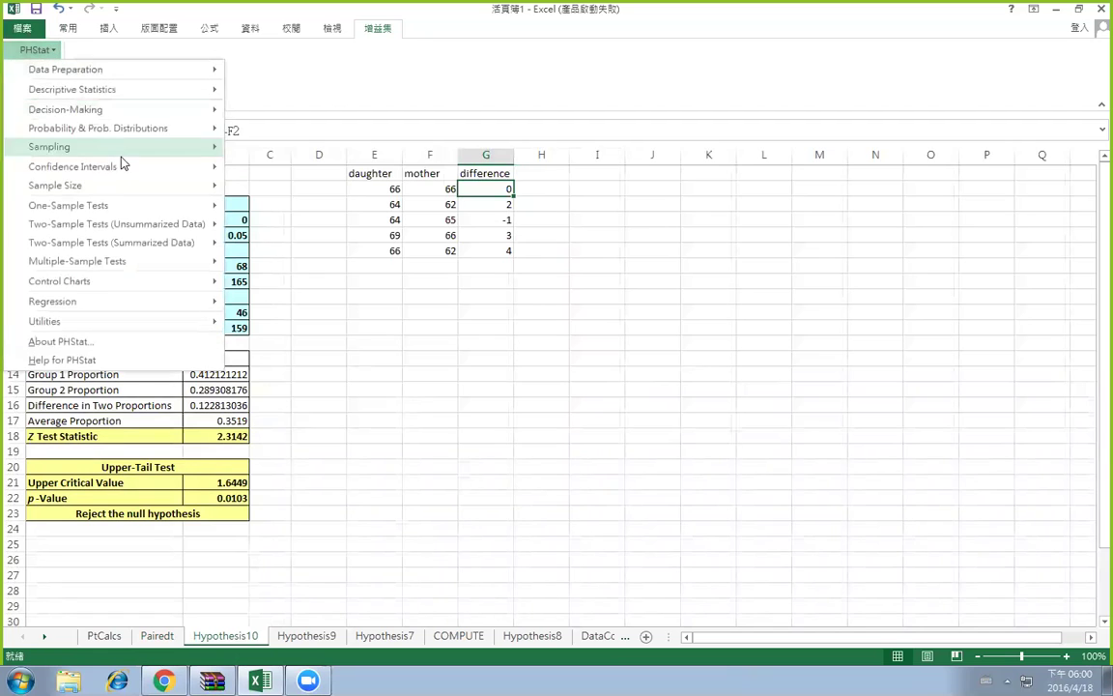
{"action": "mouse_move", "coordinate": [116, 166]}
{"action": "left_click", "coordinate": [392, 224]}
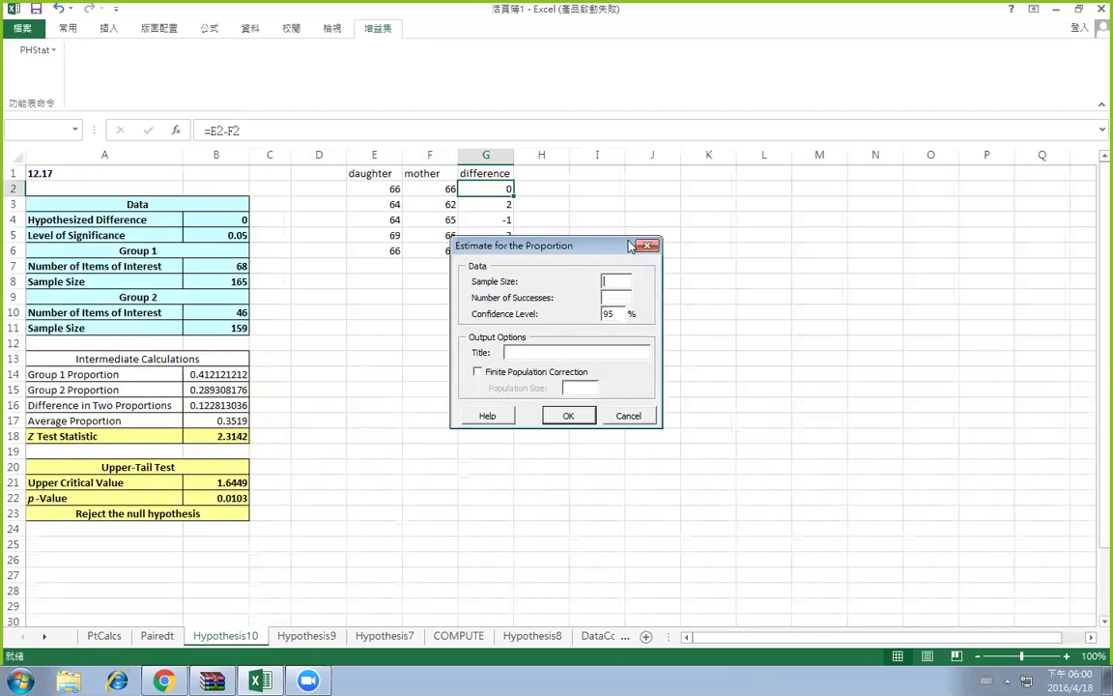
{"action": "left_click", "coordinate": [608, 280]}
{"action": "type", "text": "5"}
{"action": "key", "text": "Tab"}
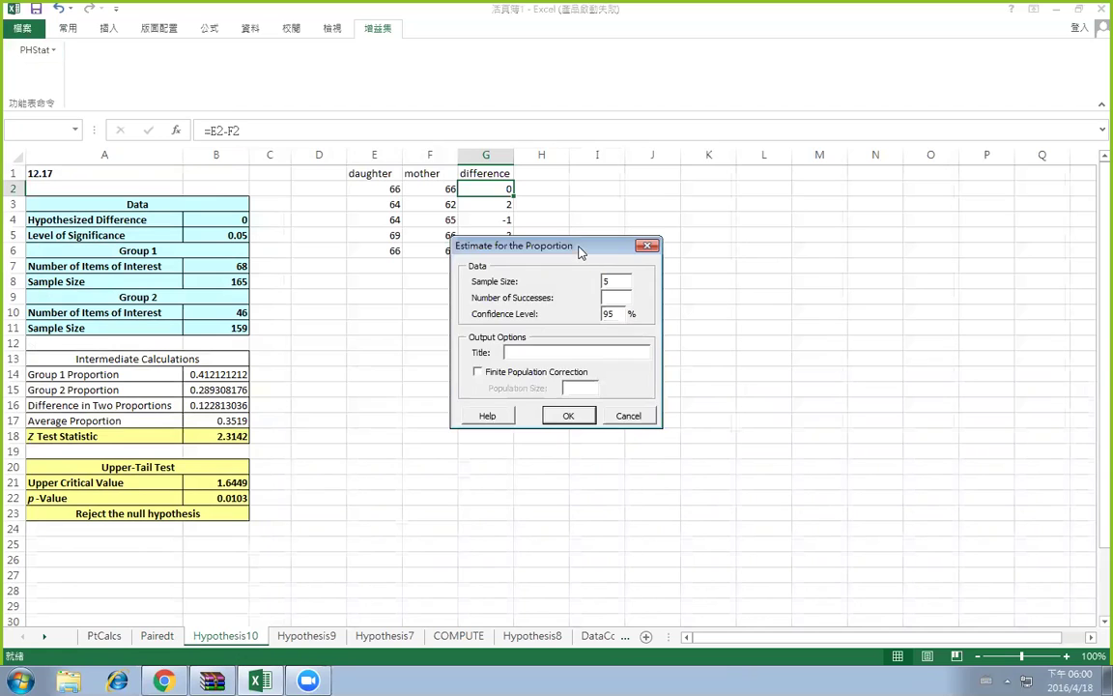
{"action": "left_click_drag", "start_coordinate": [580, 250], "coordinate": [521, 330]}
{"action": "left_click", "coordinate": [588, 327]}
Create a 95% PHStat confidence interval estimate for the mean, sigma unknown, from the difference data in G1:G6 with the first cell as label
{"action": "left_click", "coordinate": [41, 50]}
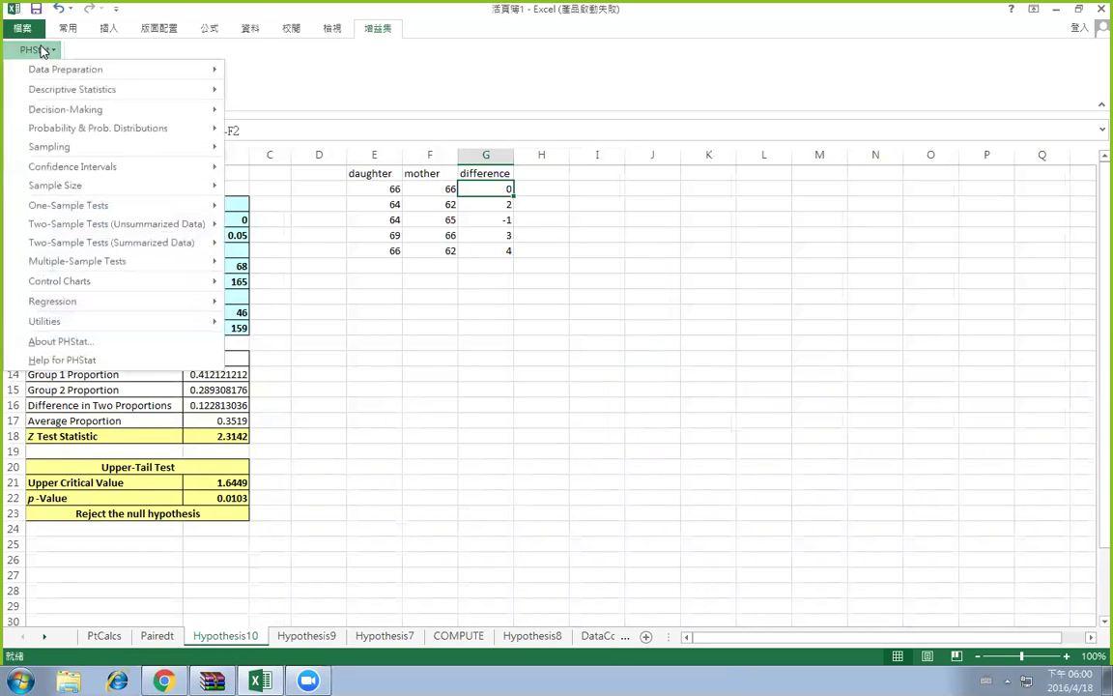
{"action": "mouse_move", "coordinate": [193, 171]}
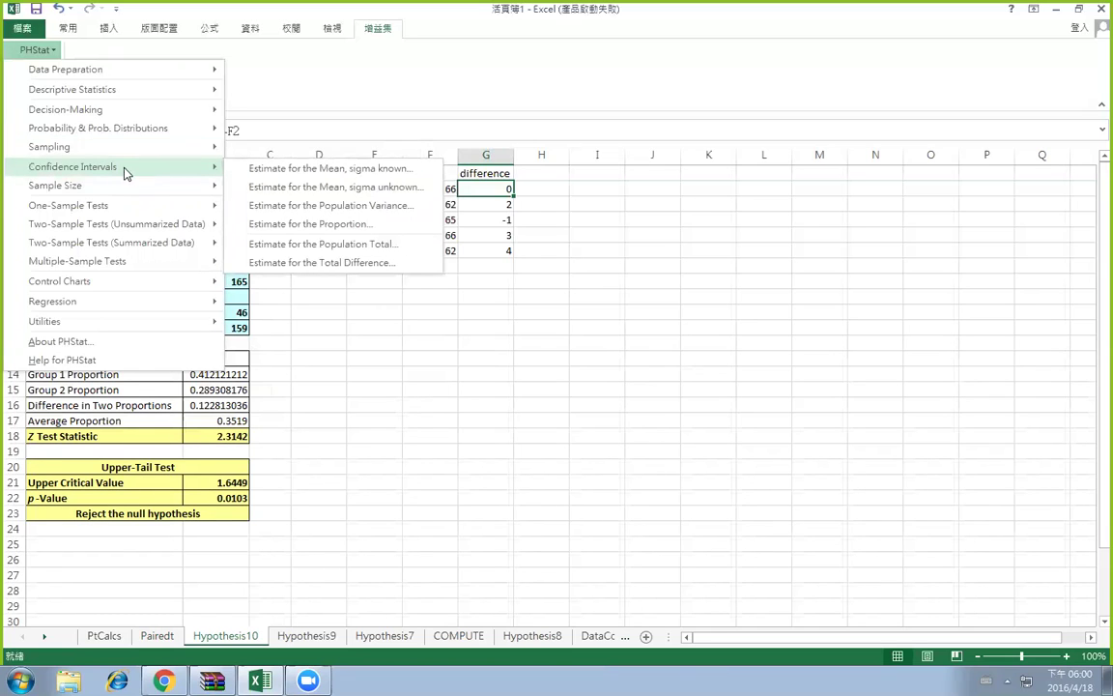
{"action": "left_click", "coordinate": [363, 188]}
{"action": "left_click_drag", "start_coordinate": [596, 192], "coordinate": [731, 190]}
{"action": "left_click", "coordinate": [614, 322]}
{"action": "left_click", "coordinate": [769, 339]}
{"action": "left_click_drag", "start_coordinate": [495, 189], "coordinate": [499, 252]}
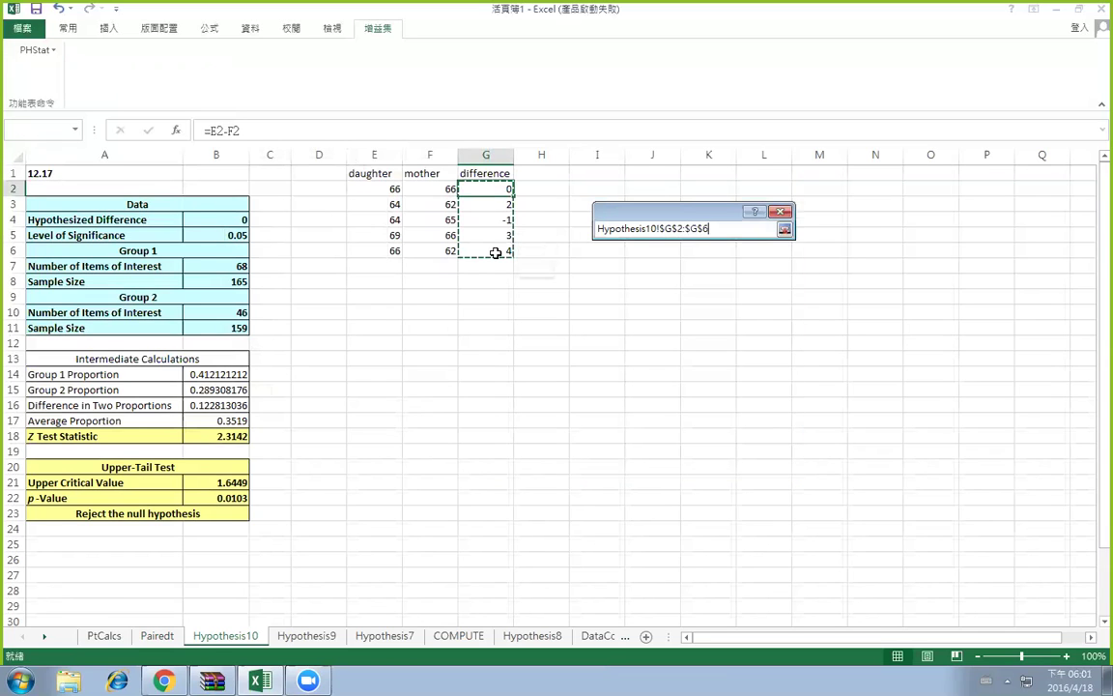
{"action": "left_click_drag", "start_coordinate": [495, 175], "coordinate": [505, 249]}
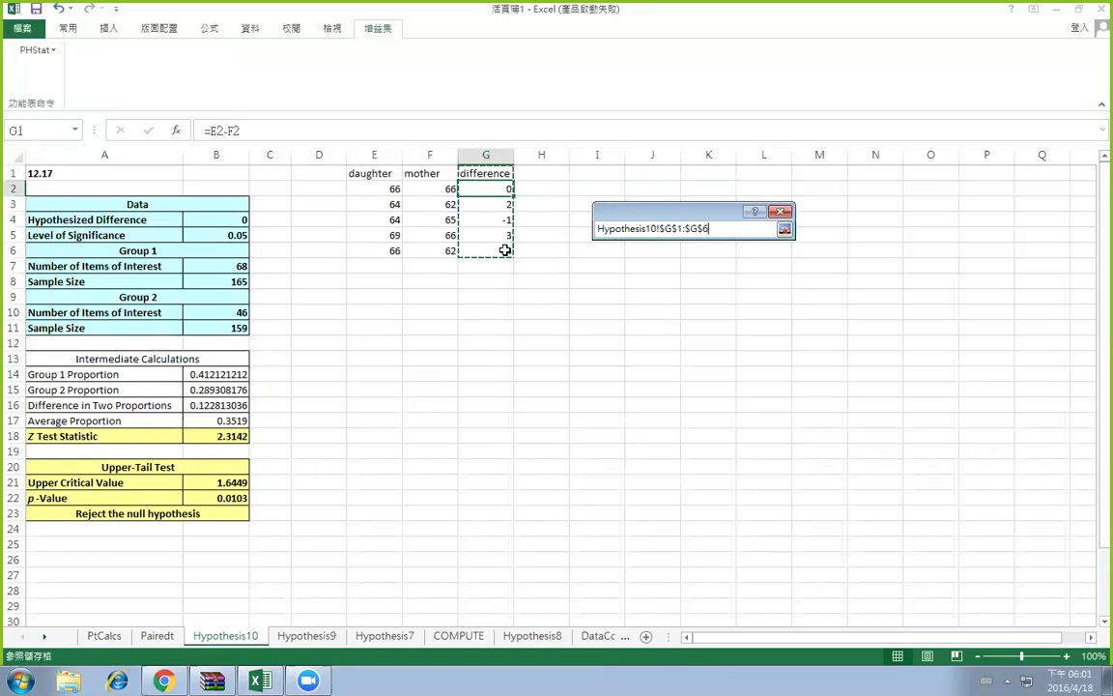
{"action": "left_click", "coordinate": [783, 231]}
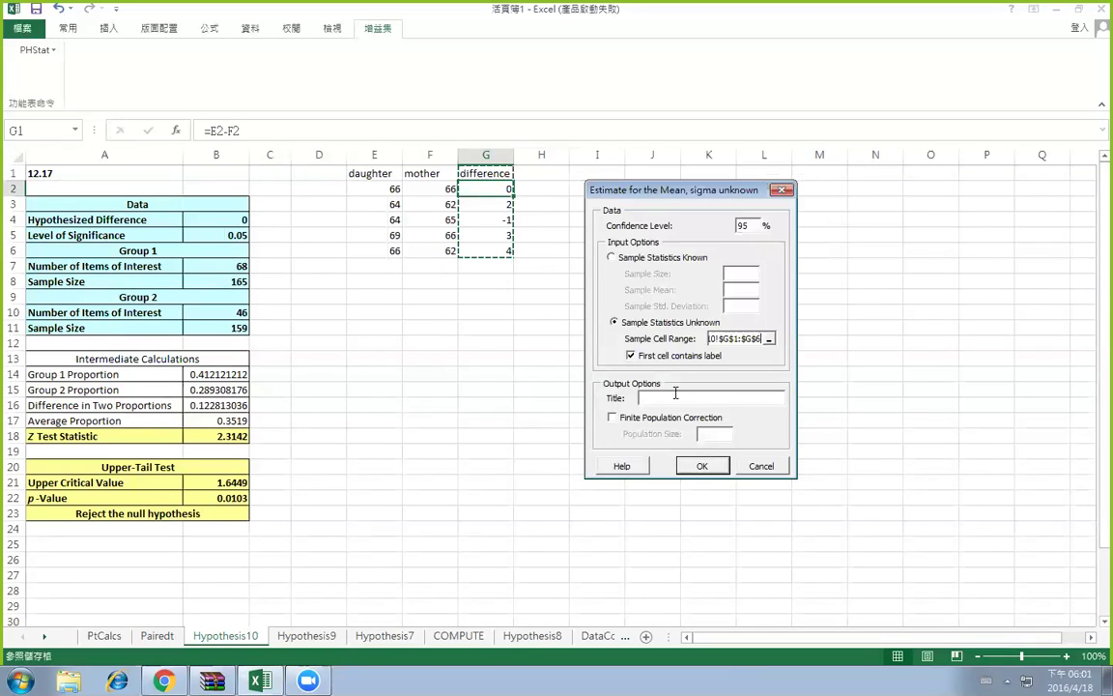
{"action": "left_click", "coordinate": [718, 474]}
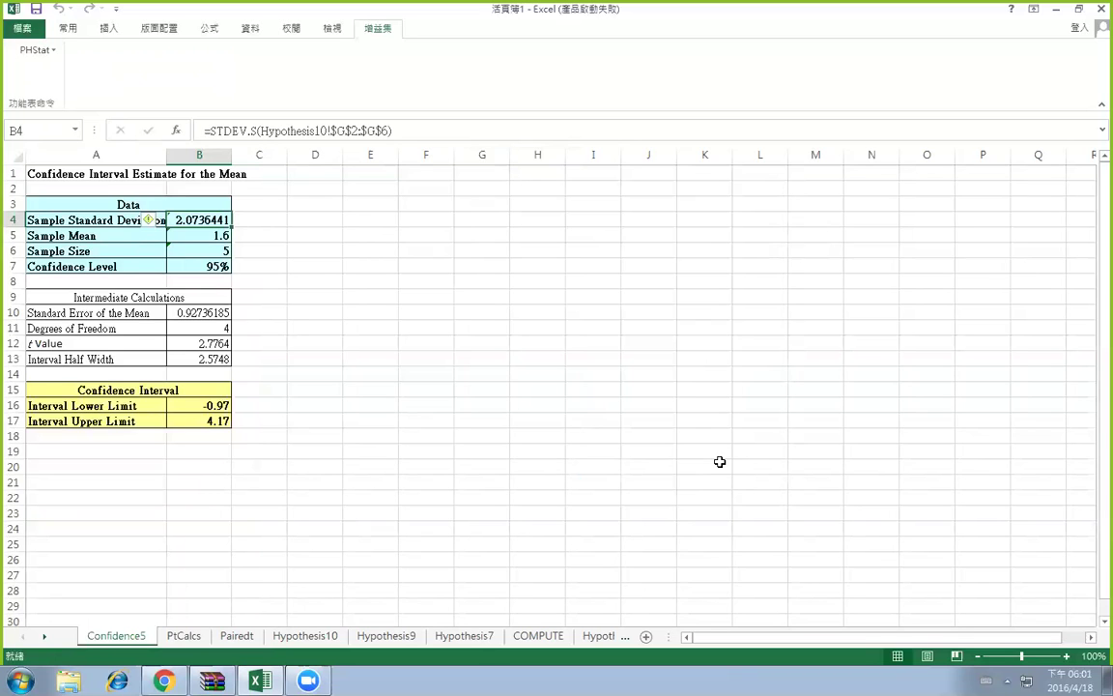
Compare the Confidence5 interval limits with the manually calculated limits on the Pairedt sheet and the source differences on Hypothesis10
{"action": "left_click", "coordinate": [180, 637]}
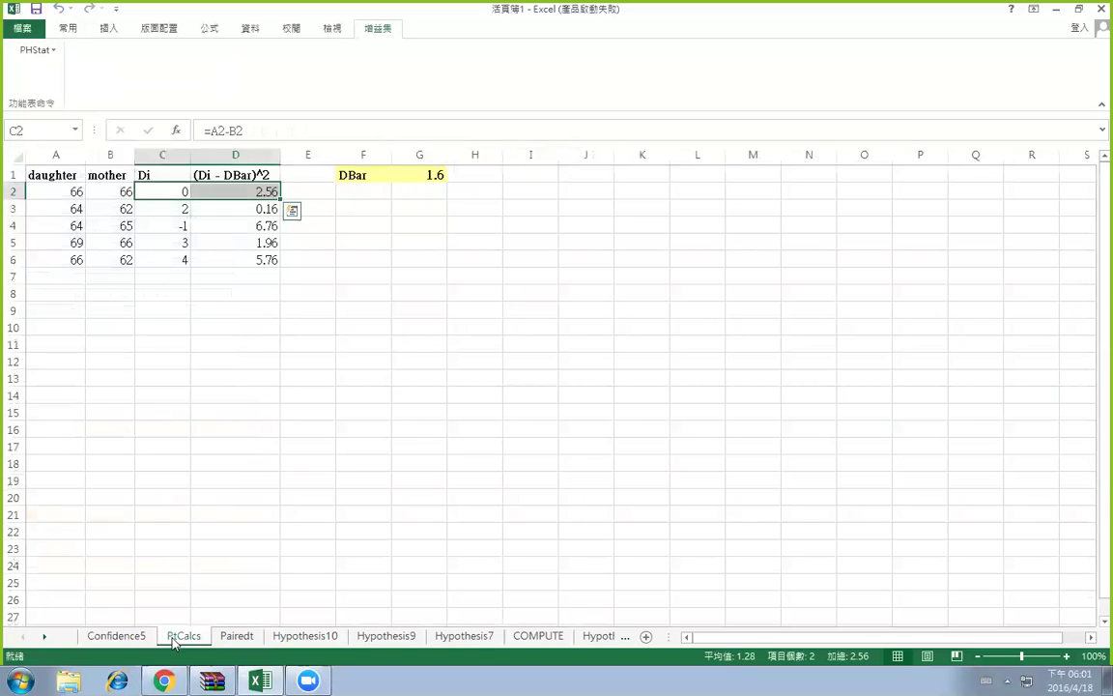
{"action": "left_click", "coordinate": [232, 636]}
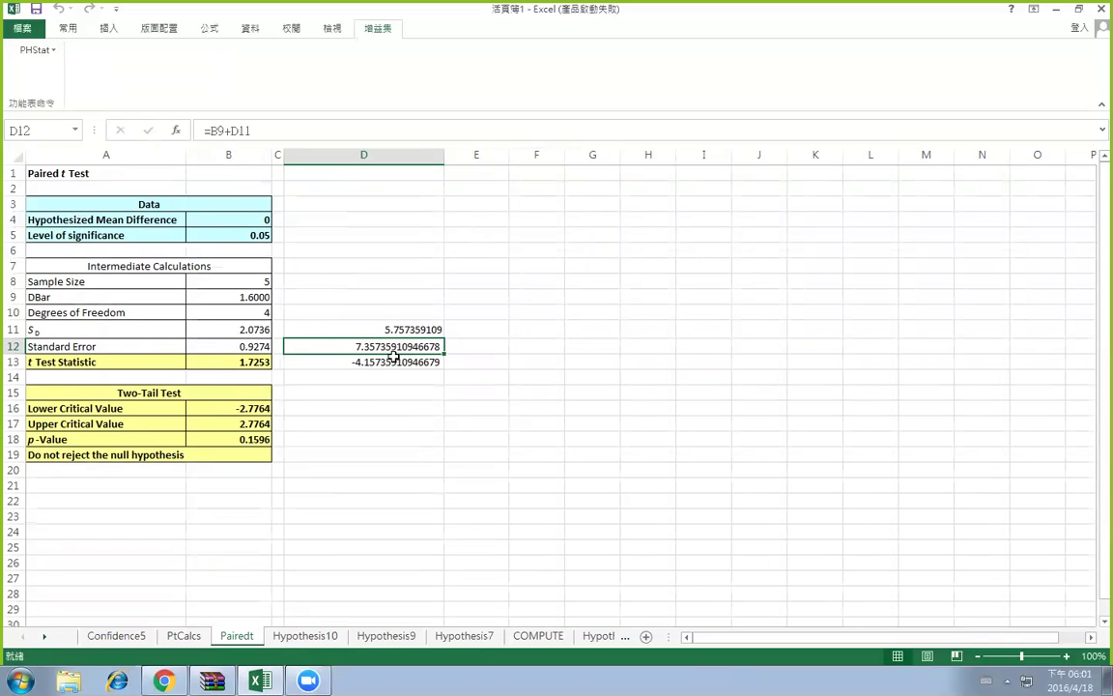
{"action": "left_click", "coordinate": [118, 636]}
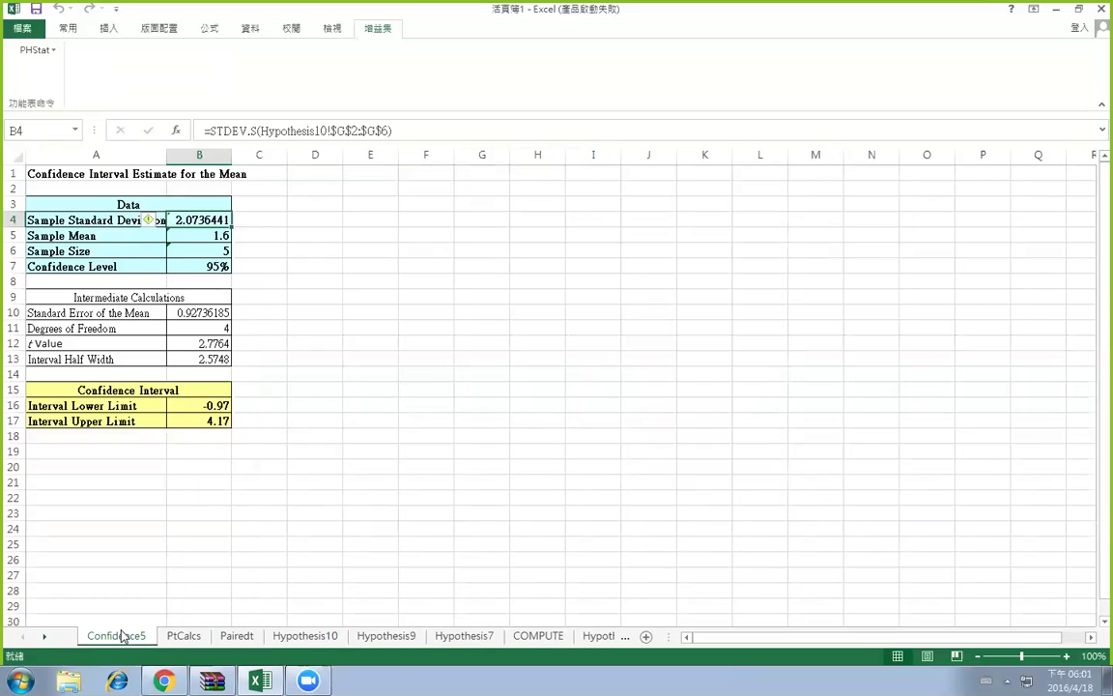
{"action": "left_click", "coordinate": [286, 636]}
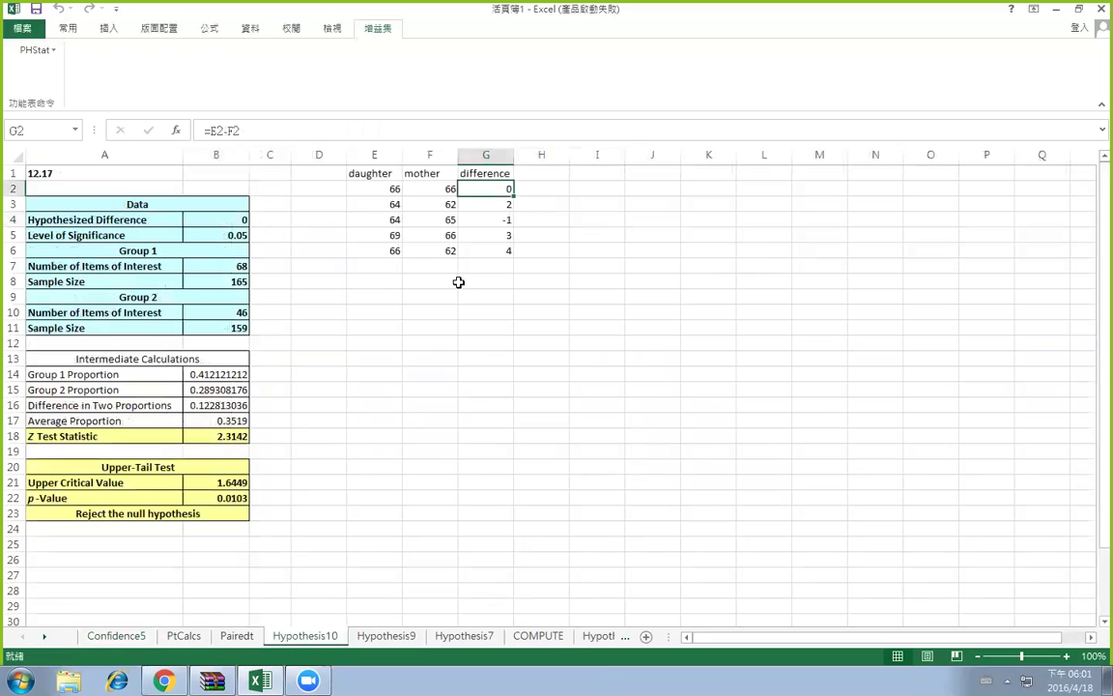
Check the margin and upper limit formulas in D11 and D12 on the Pairedt sheet against the standard deviation and standard error formulas
{"action": "left_click", "coordinate": [235, 636]}
{"action": "left_click", "coordinate": [405, 330]}
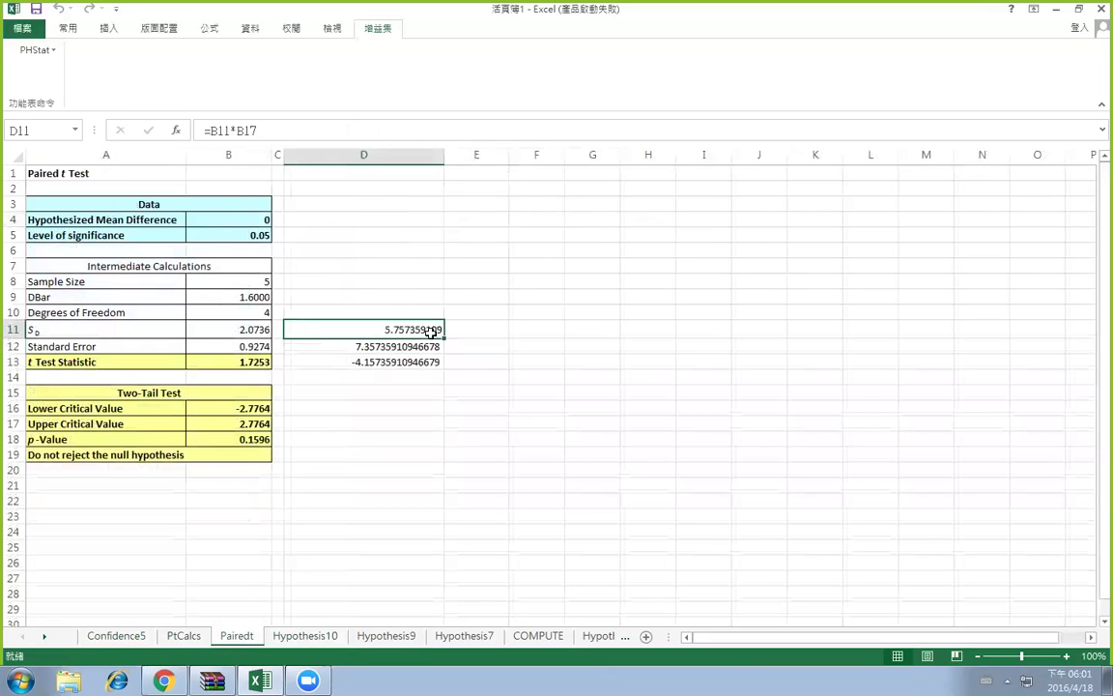
{"action": "left_click", "coordinate": [428, 348]}
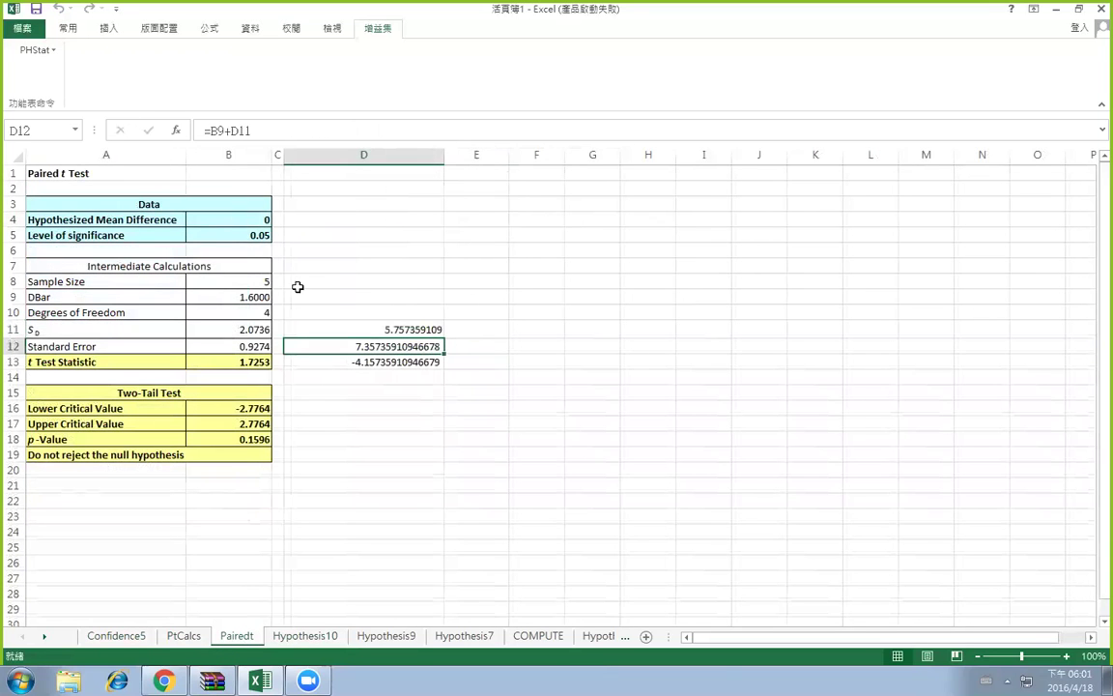
{"action": "left_click", "coordinate": [351, 331]}
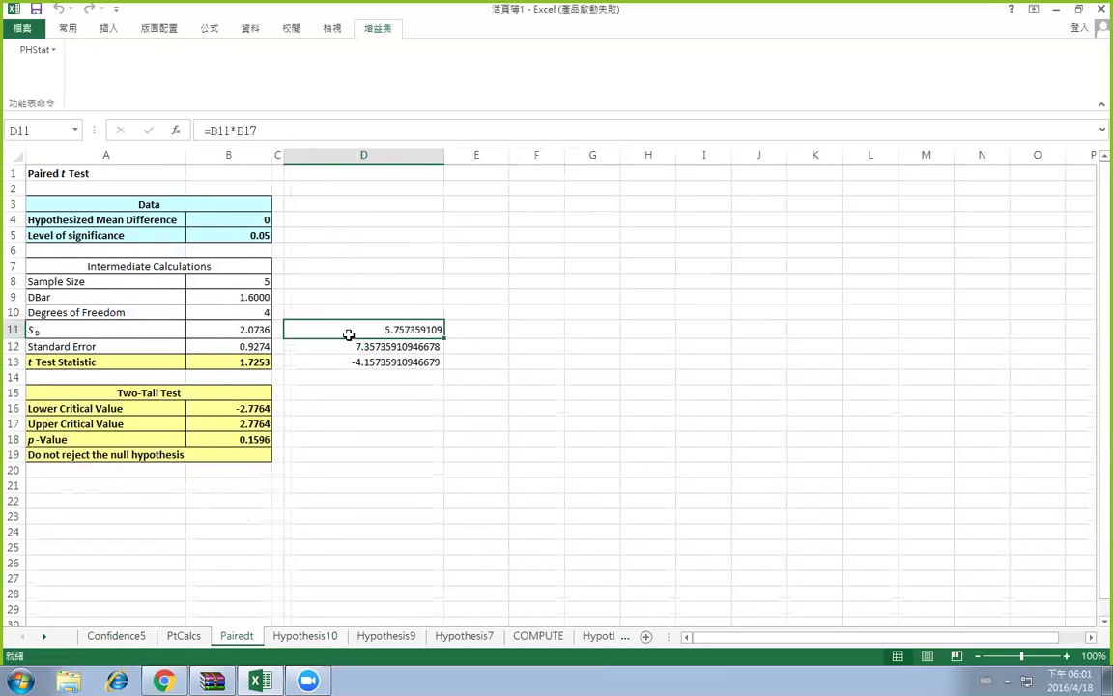
{"action": "left_click", "coordinate": [248, 331]}
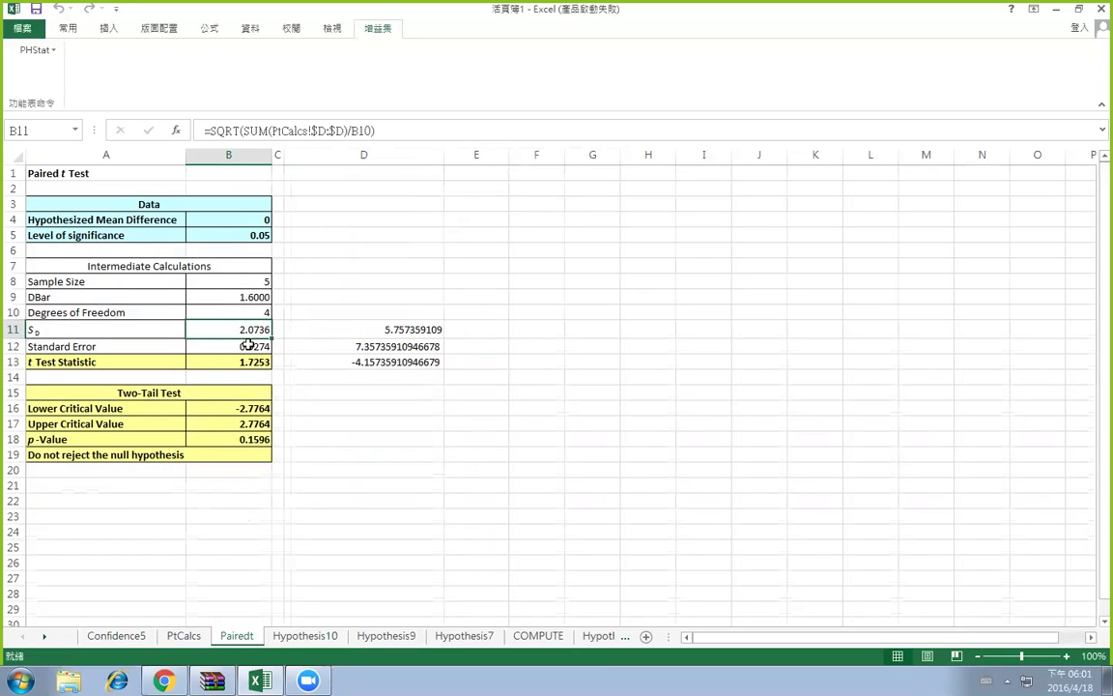
{"action": "left_click", "coordinate": [252, 346]}
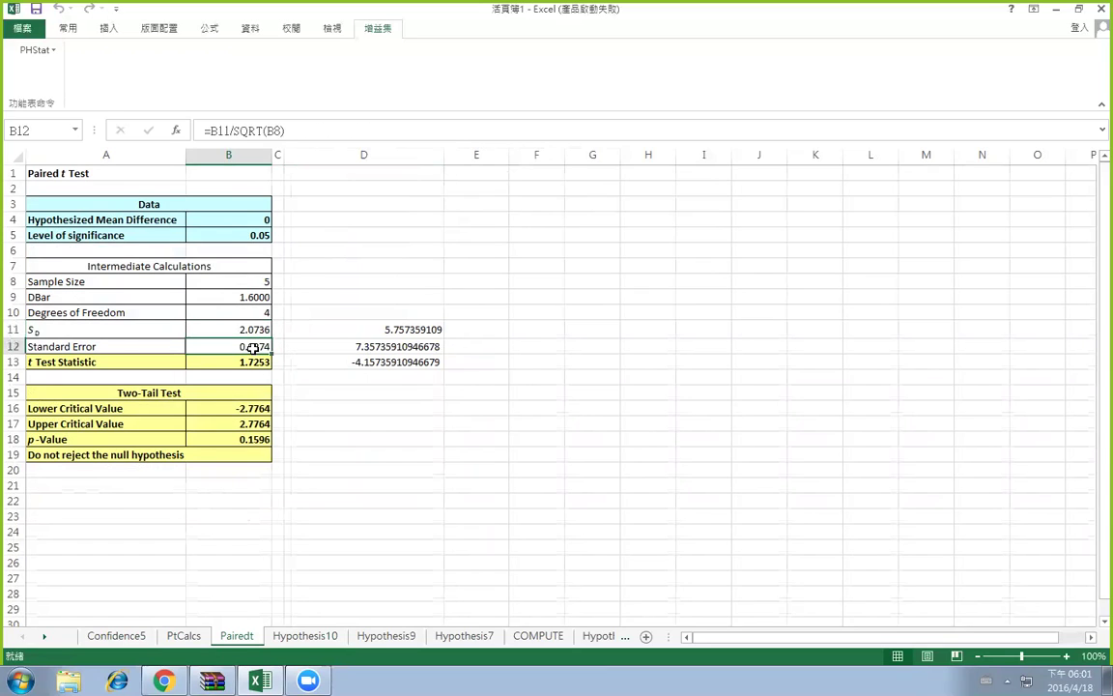
Correct the margin formula in D11 to multiply the standard error by the upper critical value, and compare the limits with the Confidence5 sheet
{"action": "left_click", "coordinate": [407, 329]}
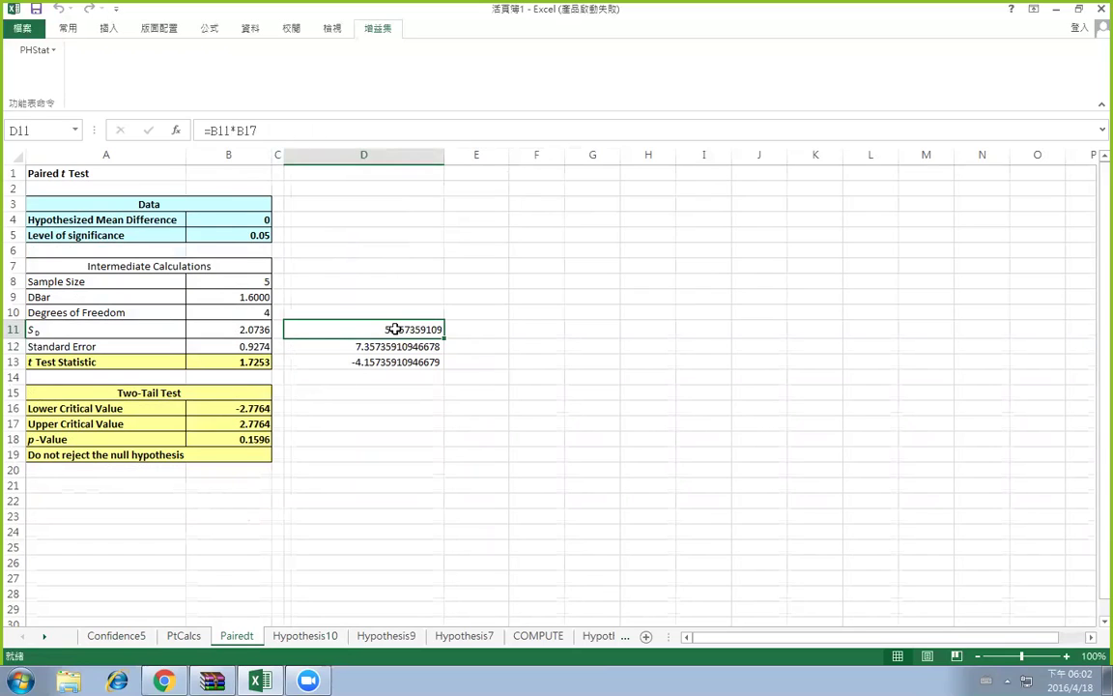
{"action": "left_click", "coordinate": [232, 129]}
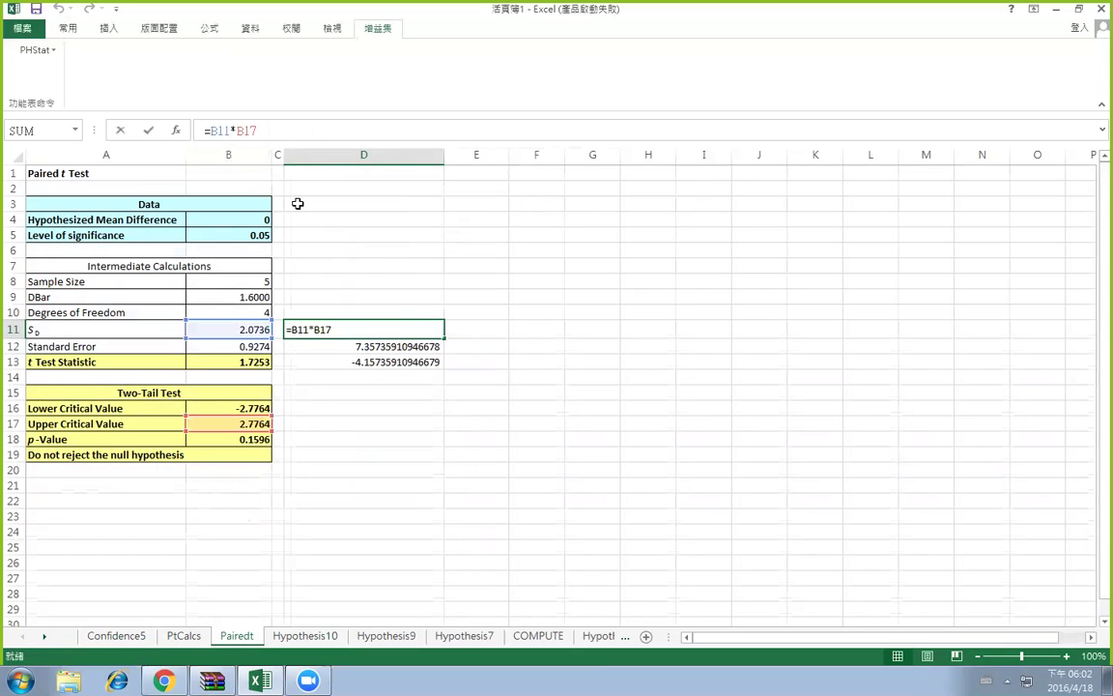
{"action": "key", "text": "Return"}
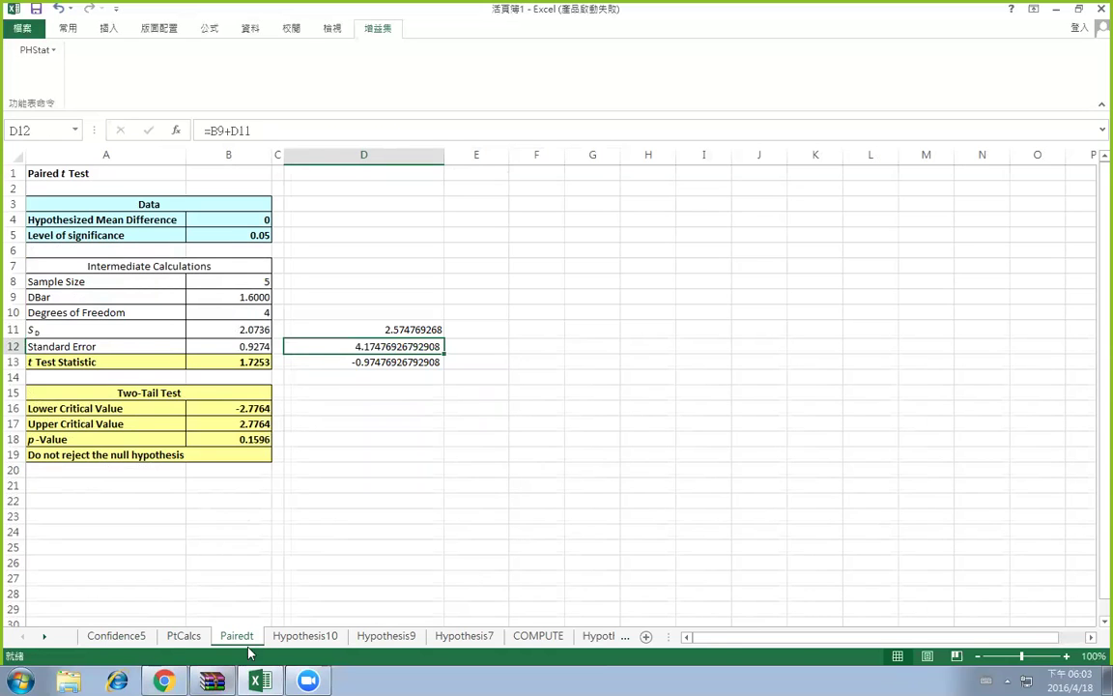
{"action": "key", "text": "ctrl+Page_Up"}
{"action": "key", "text": "ctrl+Page_Up"}
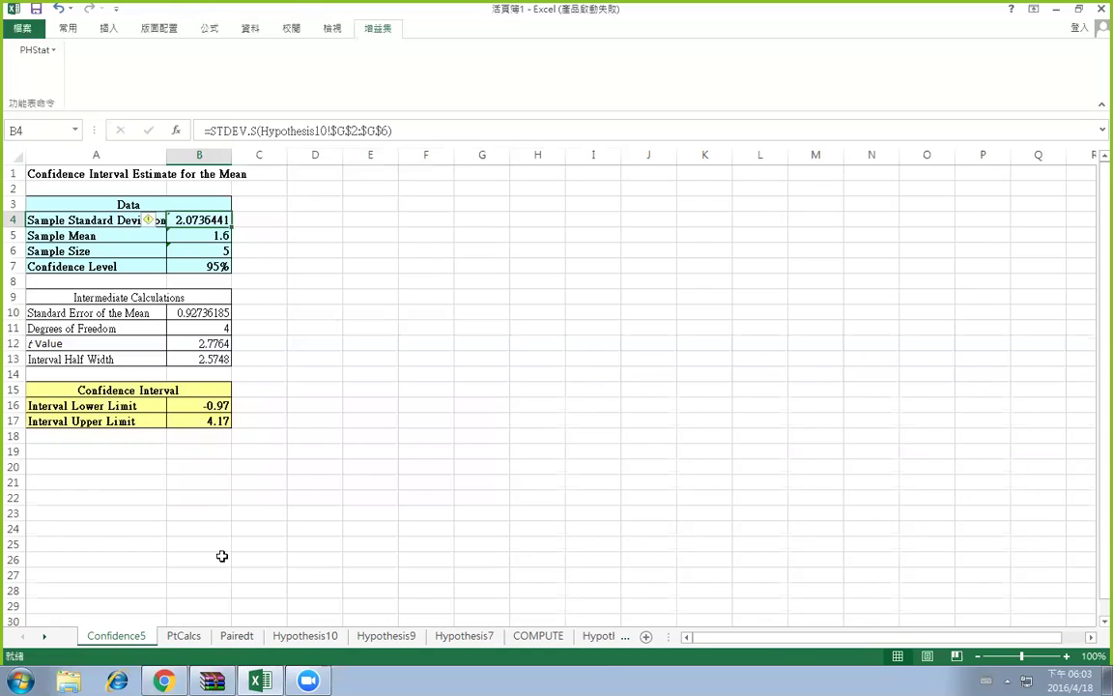
Create a PHStat confidence interval estimate for the proportion with sample size 836, 602 successes and a 95% confidence level
{"action": "left_click", "coordinate": [29, 56]}
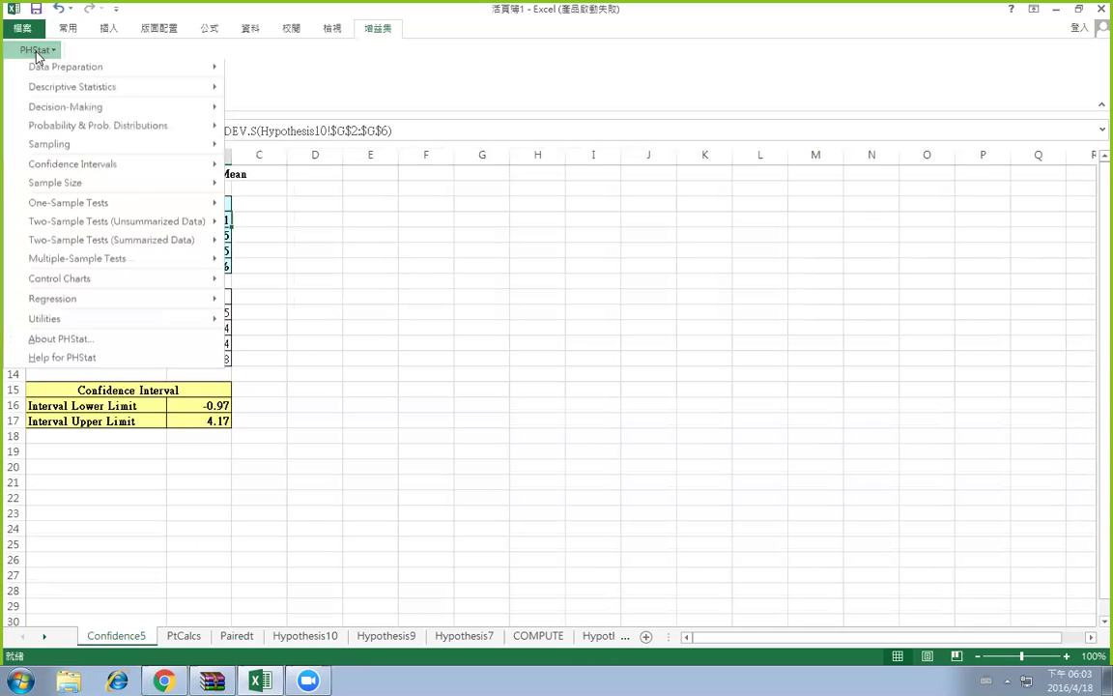
{"action": "mouse_move", "coordinate": [167, 173]}
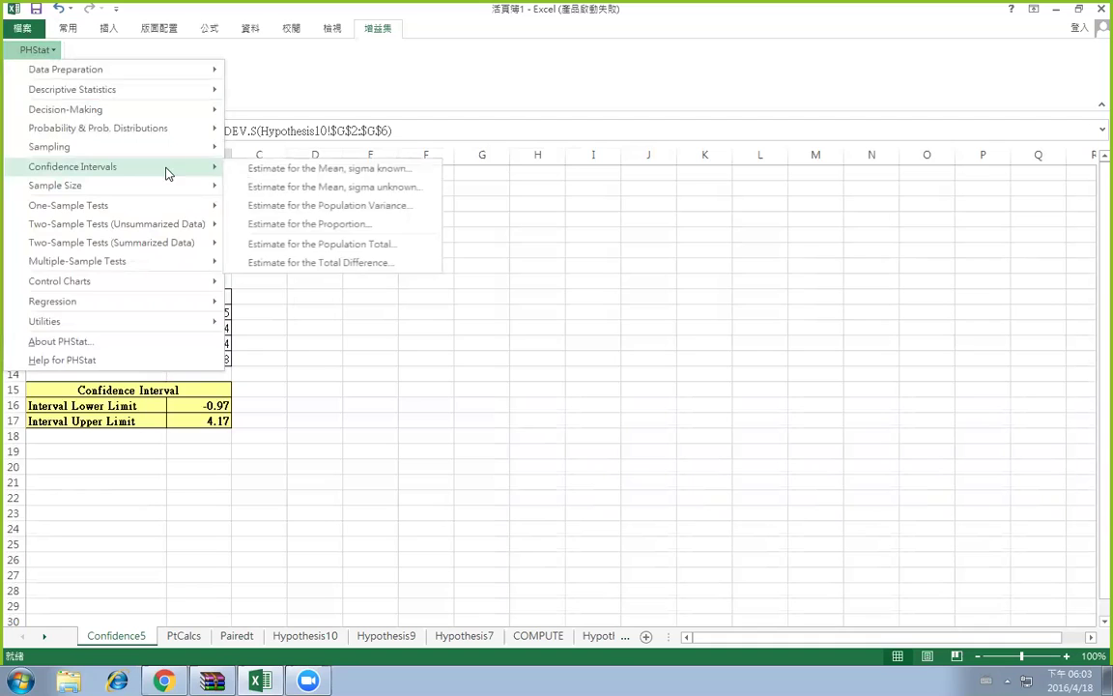
{"action": "left_click", "coordinate": [280, 224]}
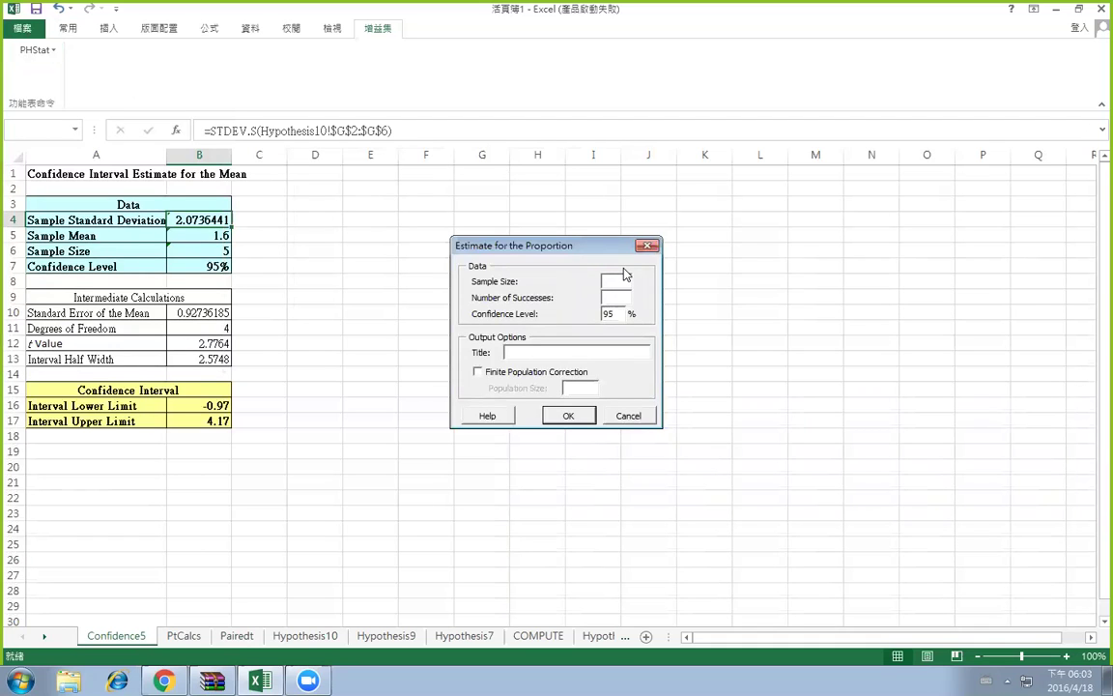
{"action": "type", "text": "836"}
{"action": "key", "text": "Tab"}
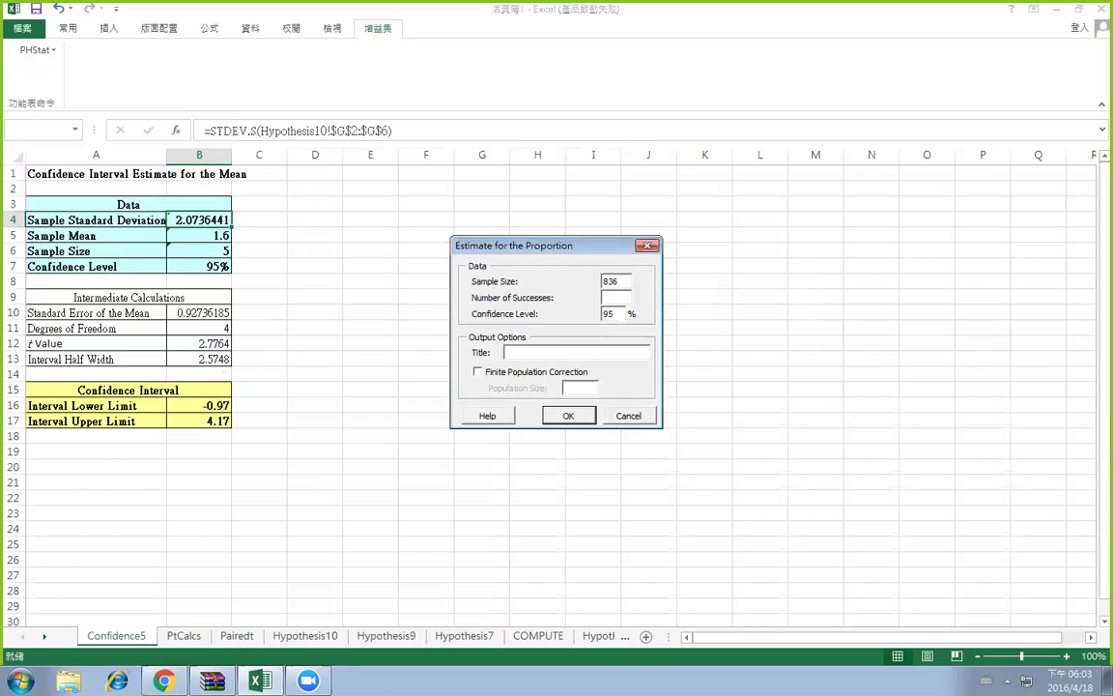
{"action": "type", "text": "602"}
{"action": "left_click", "coordinate": [509, 352]}
{"action": "left_click", "coordinate": [570, 418]}
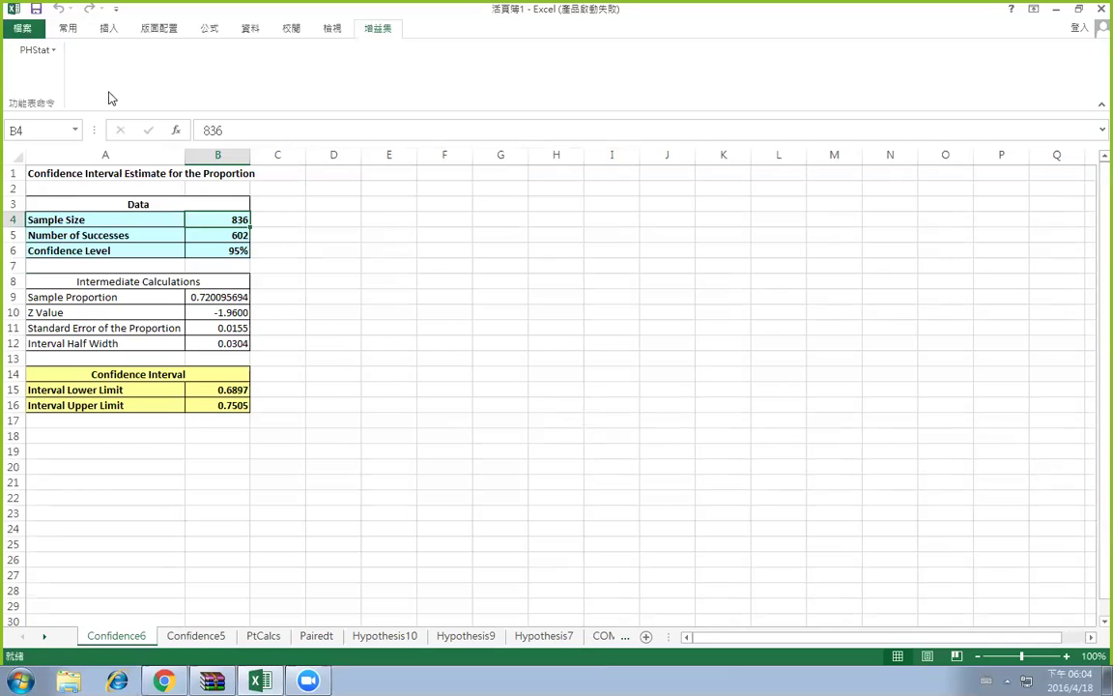
Set up a PHStat Z test for differences in two proportions with hypothesized difference 0 and population 1 having 92 items of interest, sample size 262
{"action": "left_click", "coordinate": [42, 50]}
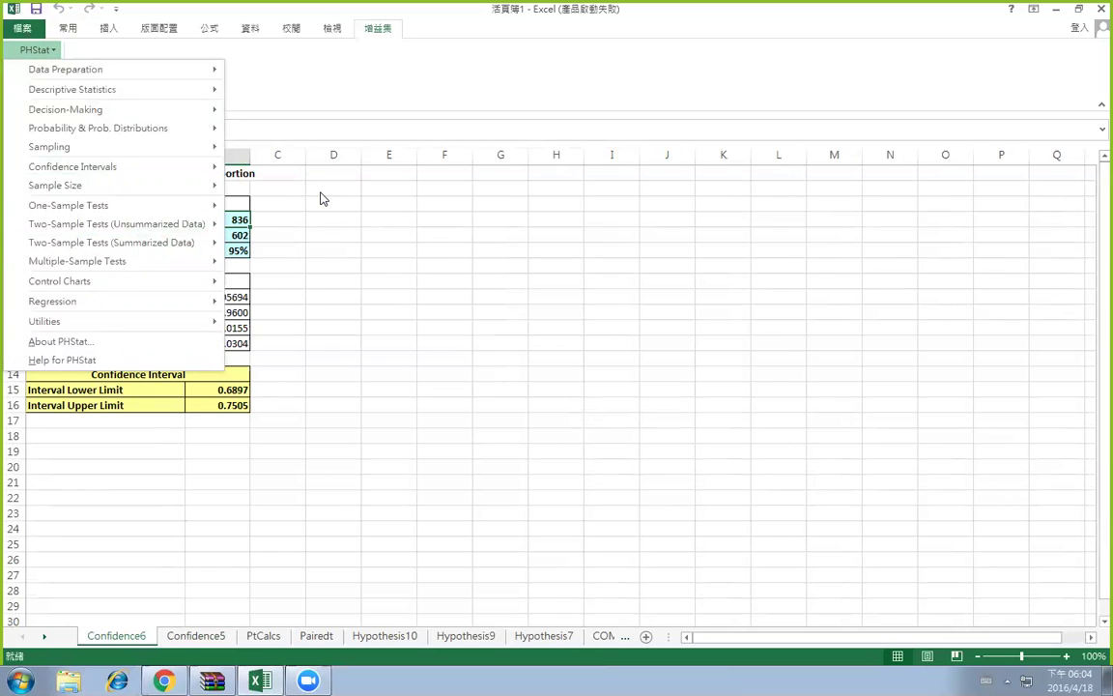
{"action": "mouse_move", "coordinate": [210, 241]}
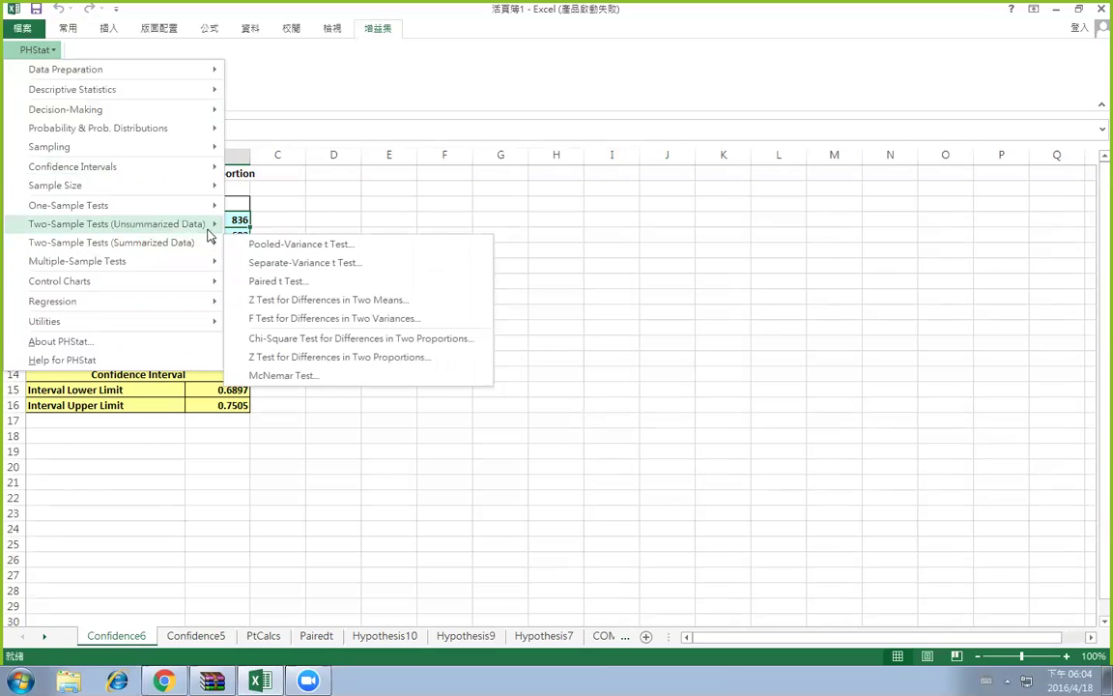
{"action": "mouse_move", "coordinate": [206, 177]}
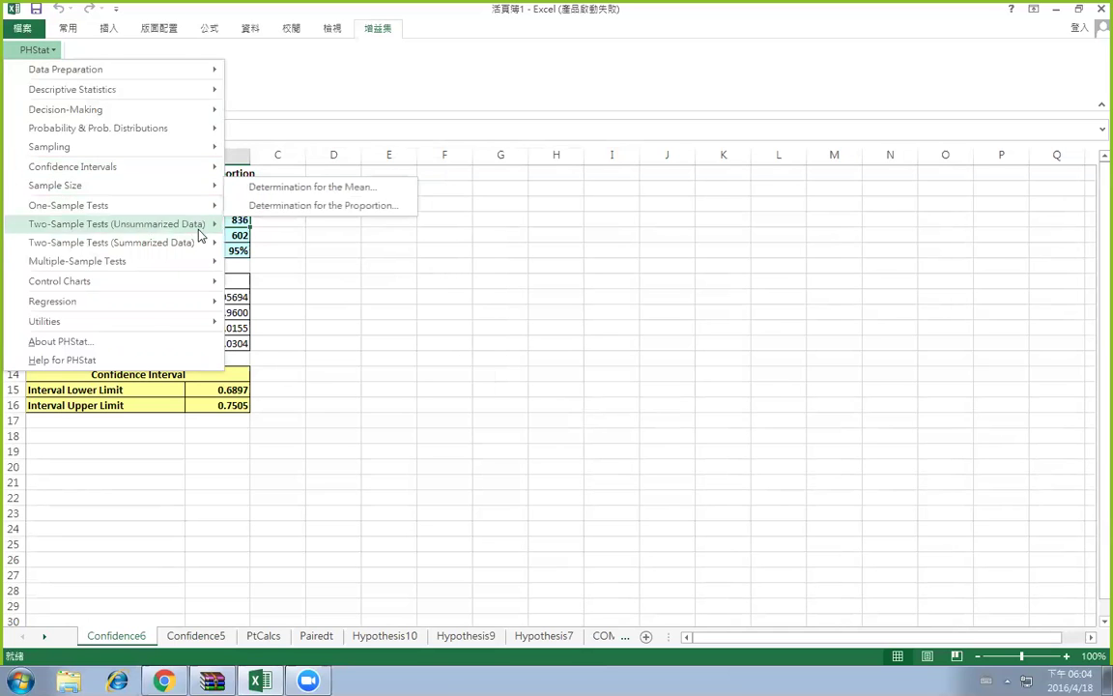
{"action": "mouse_move", "coordinate": [203, 246]}
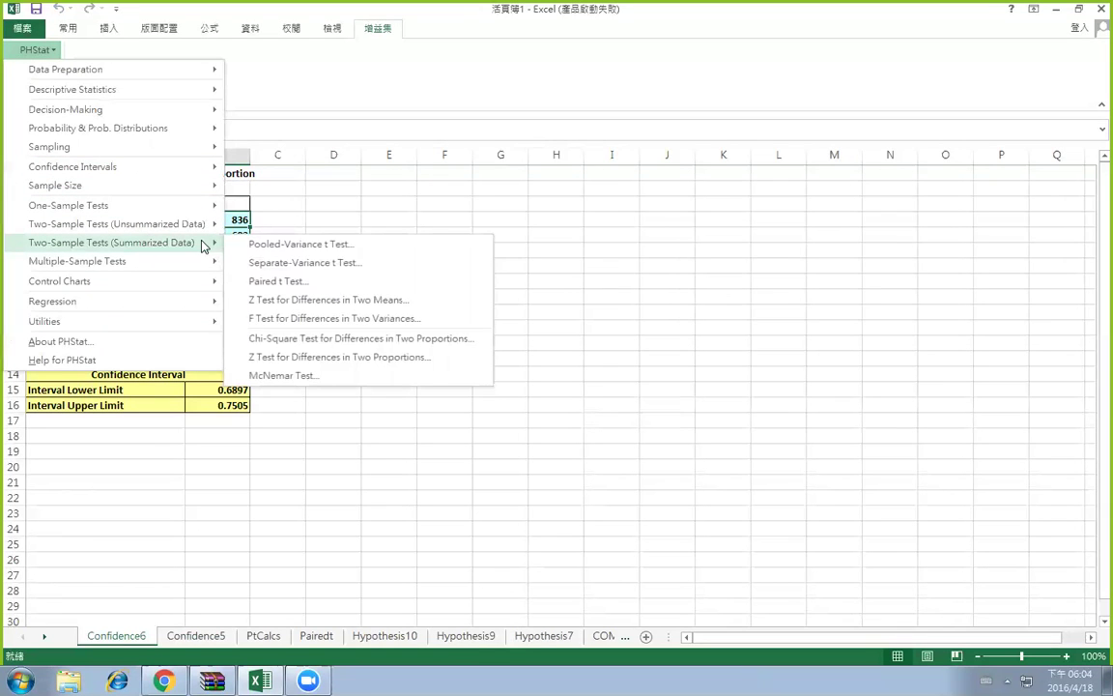
{"action": "left_click", "coordinate": [350, 359]}
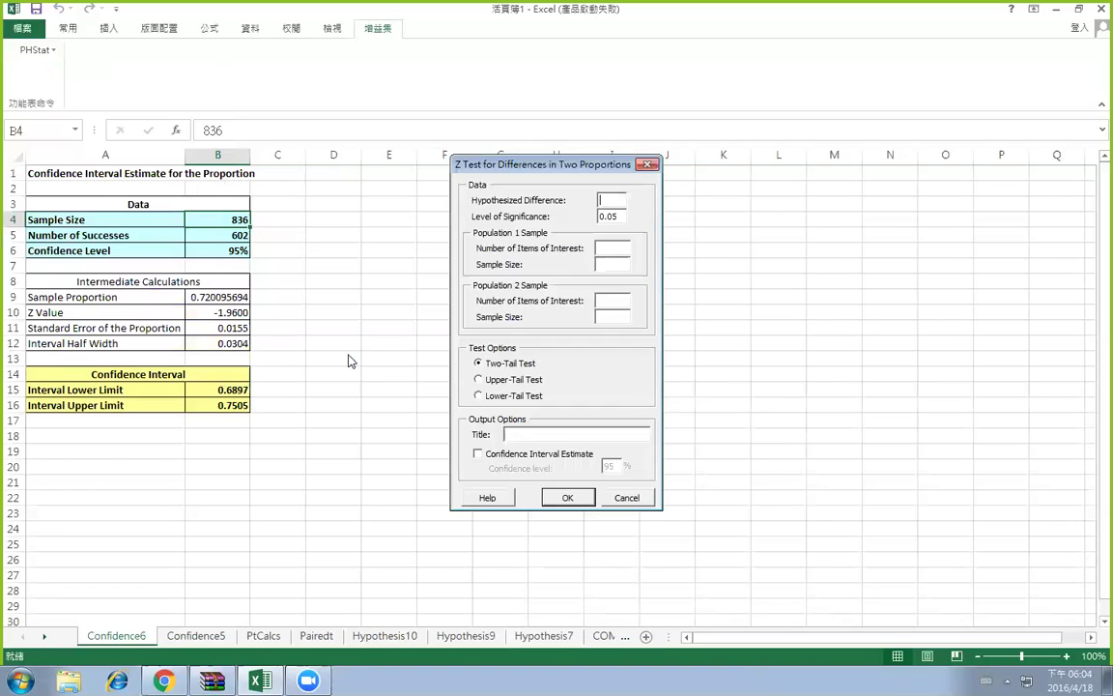
{"action": "left_click", "coordinate": [606, 198]}
{"action": "type", "text": "0"}
{"action": "left_click", "coordinate": [611, 247]}
{"action": "type", "text": "92"}
{"action": "left_click", "coordinate": [615, 263]}
{"action": "type", "text": "262"}
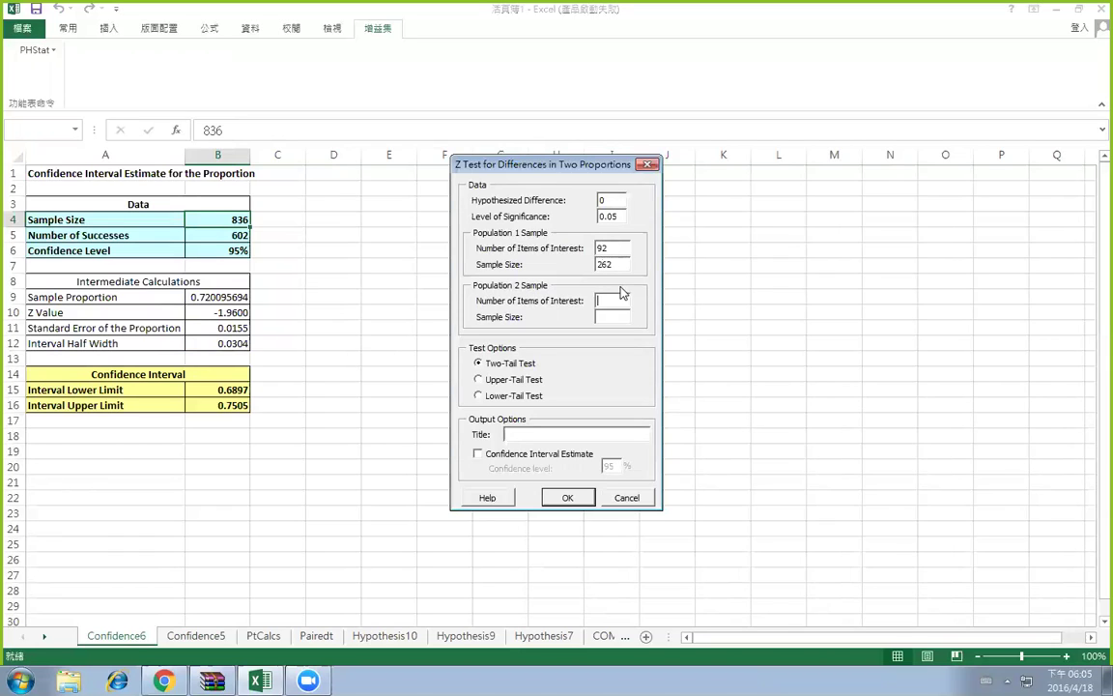
Give population 2 59 items of interest and sample size 632, include a 95% confidence interval estimate, and run the two-tail test
{"action": "left_click", "coordinate": [619, 300]}
{"action": "type", "text": "59"}
{"action": "left_click", "coordinate": [619, 316]}
{"action": "type", "text": "6321"}
{"action": "key", "text": "BackSpace"}
{"action": "left_click", "coordinate": [478, 453]}
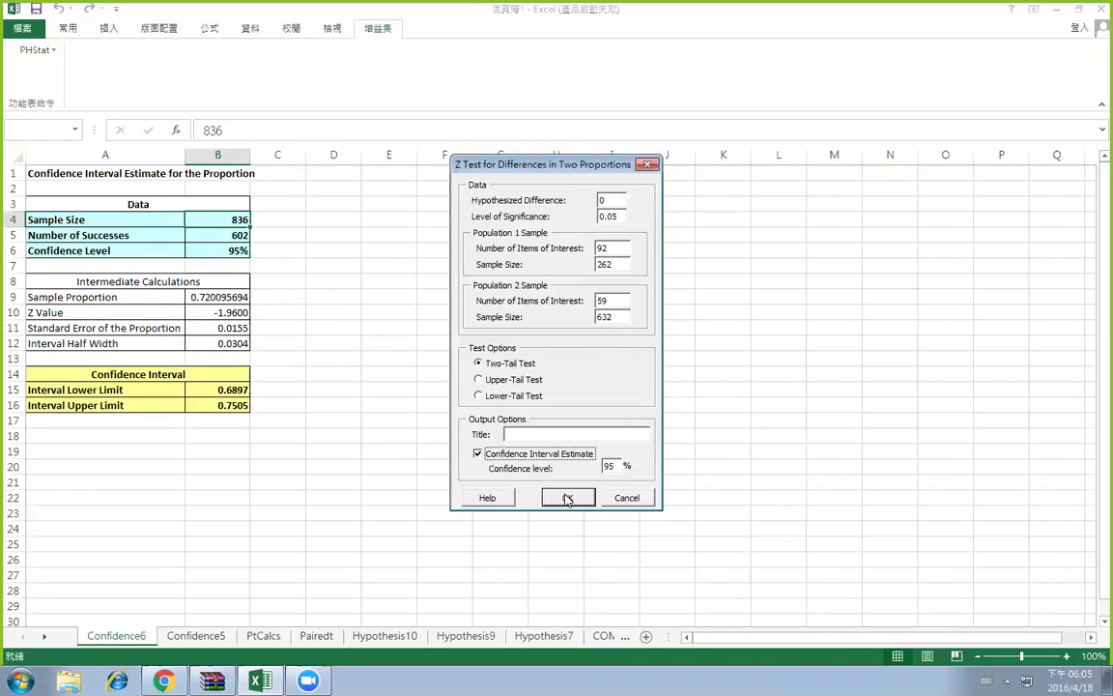
{"action": "left_click", "coordinate": [567, 497]}
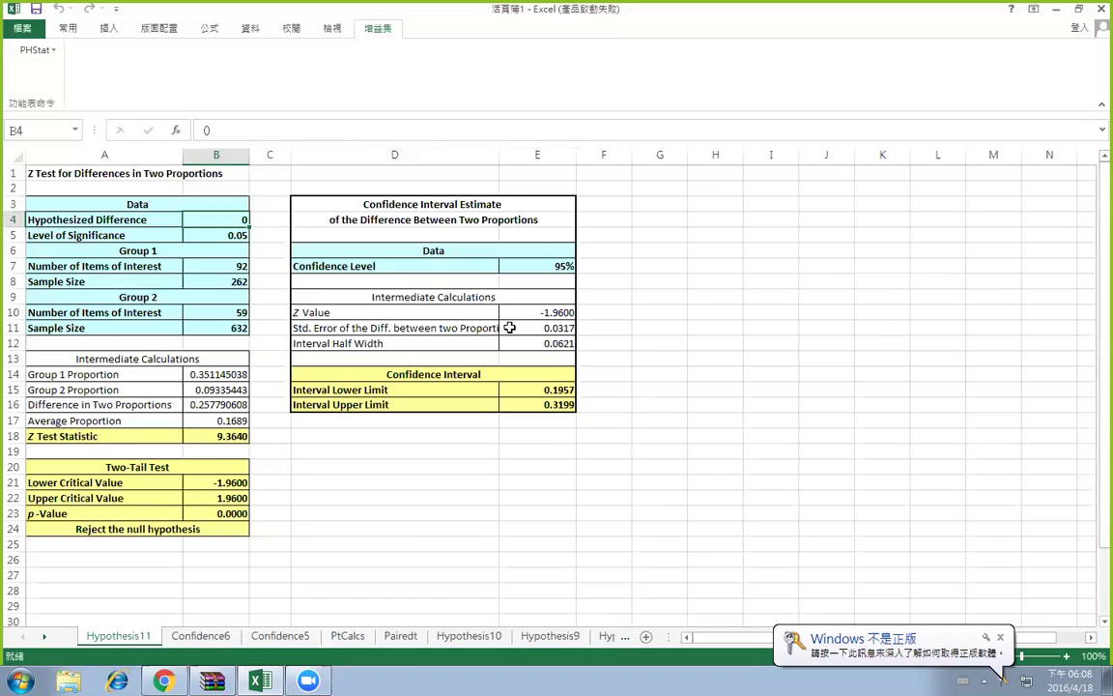
Start saving the workbook as a new file on the desktop (桌面) and clear the default file name
{"action": "left_click", "coordinate": [21, 27]}
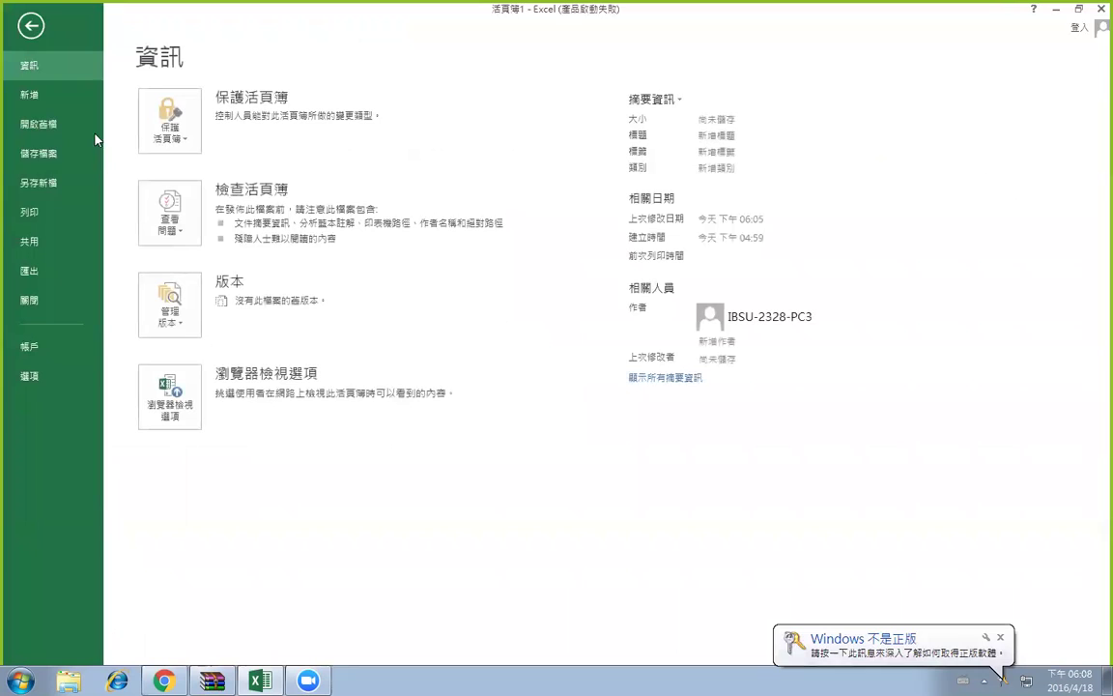
{"action": "left_click", "coordinate": [62, 179]}
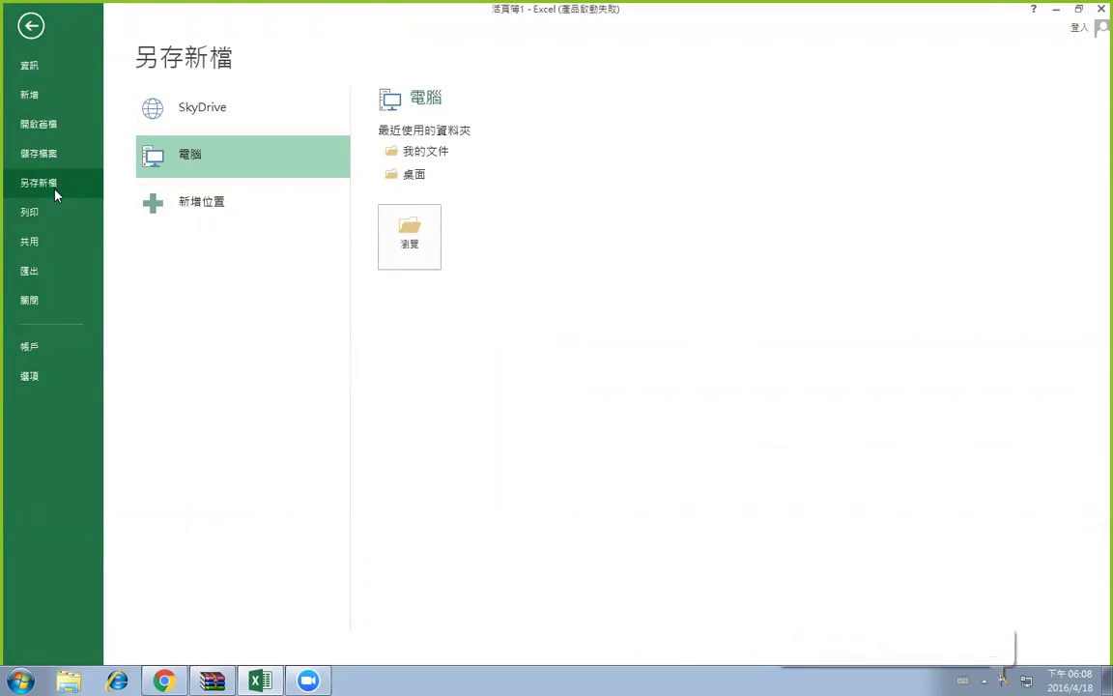
{"action": "left_click", "coordinate": [406, 176]}
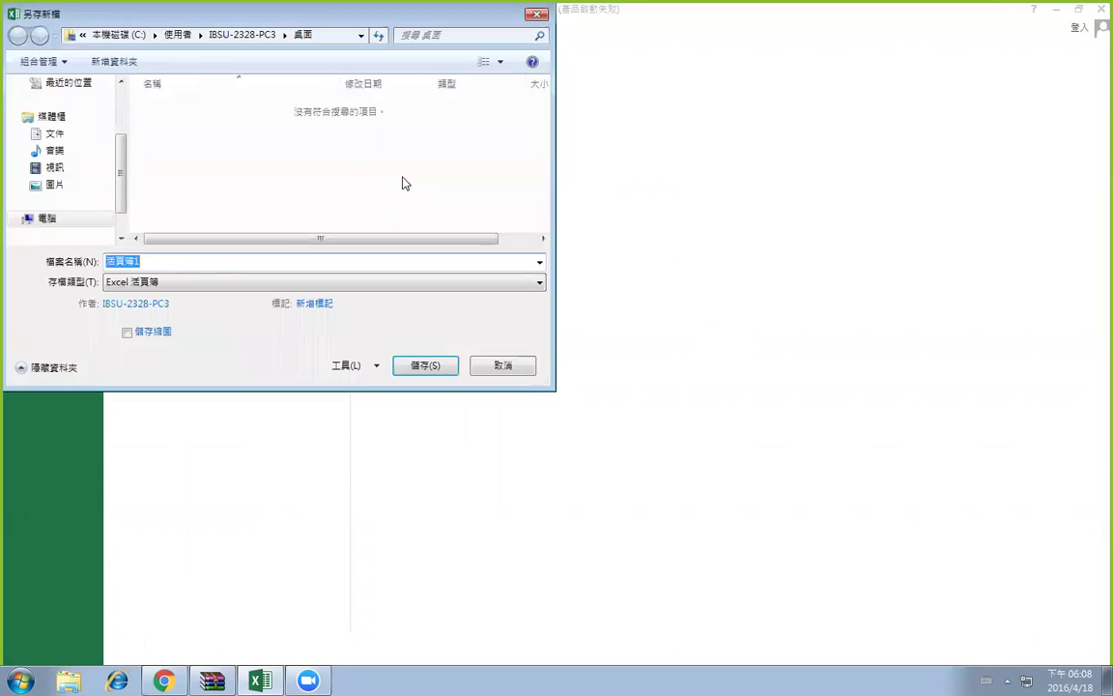
{"action": "left_click", "coordinate": [193, 261]}
{"action": "key", "text": "BackSpace"}
{"action": "key", "text": "BackSpace"}
{"action": "key", "text": "BackSpace"}
{"action": "key", "text": "BackSpace"}
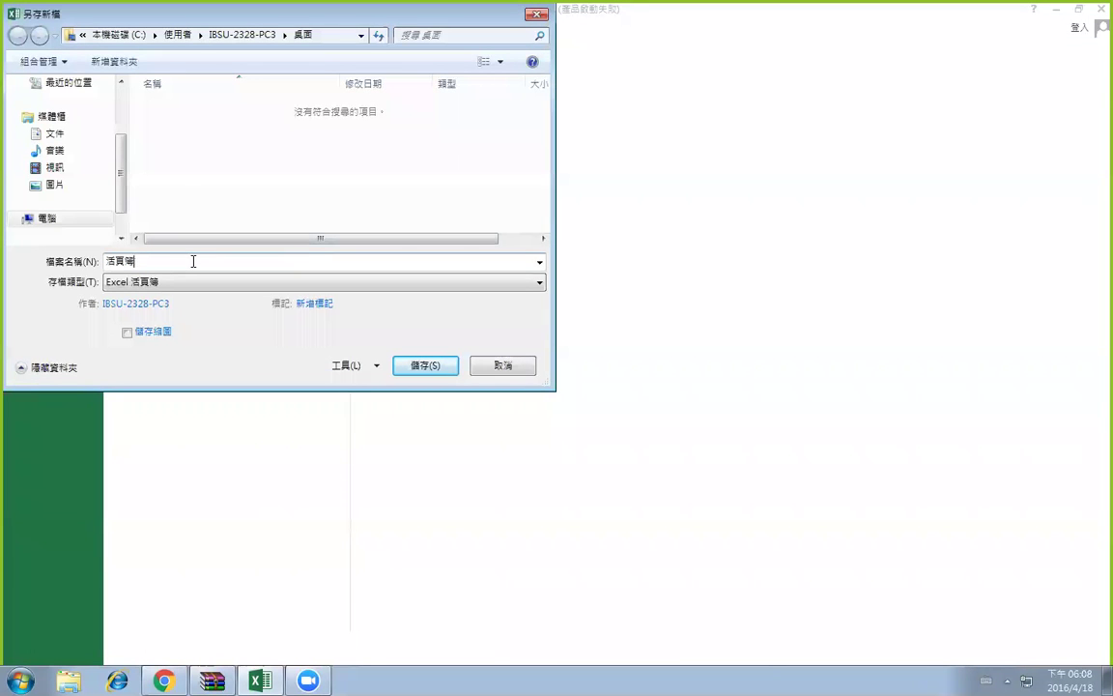
{"action": "type", "text": "wj/3"}
{"action": "key", "text": "BackSpace"}
{"action": "key", "text": "BackSpace"}
{"action": "key", "text": "BackSpace"}
{"action": "key", "text": "BackSpace"}
{"action": "type", "text": "wj/3rui4"}
{"action": "key", "text": "BackSpace"}
{"action": "key", "text": "BackSpace"}
{"action": "key", "text": "BackSpace"}
{"action": "key", "text": "BackSpace"}
{"action": "key", "text": "BackSpace"}
{"action": "key", "text": "BackSpace"}
{"action": "key", "text": "BackSpace"}
{"action": "key", "text": "BackSpace"}
Switch to Chinese input, name the file 統計, and save the workbook
{"action": "key", "text": "ctrl+space"}
{"action": "type", "text": "統計"}
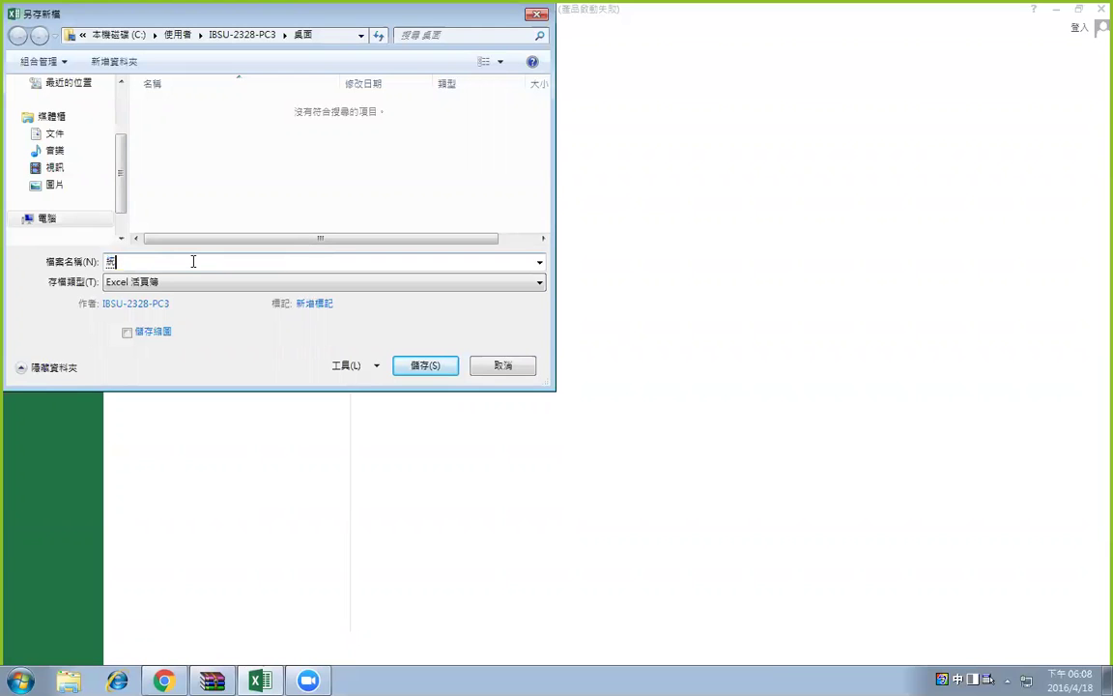
{"action": "left_click", "coordinate": [447, 368]}
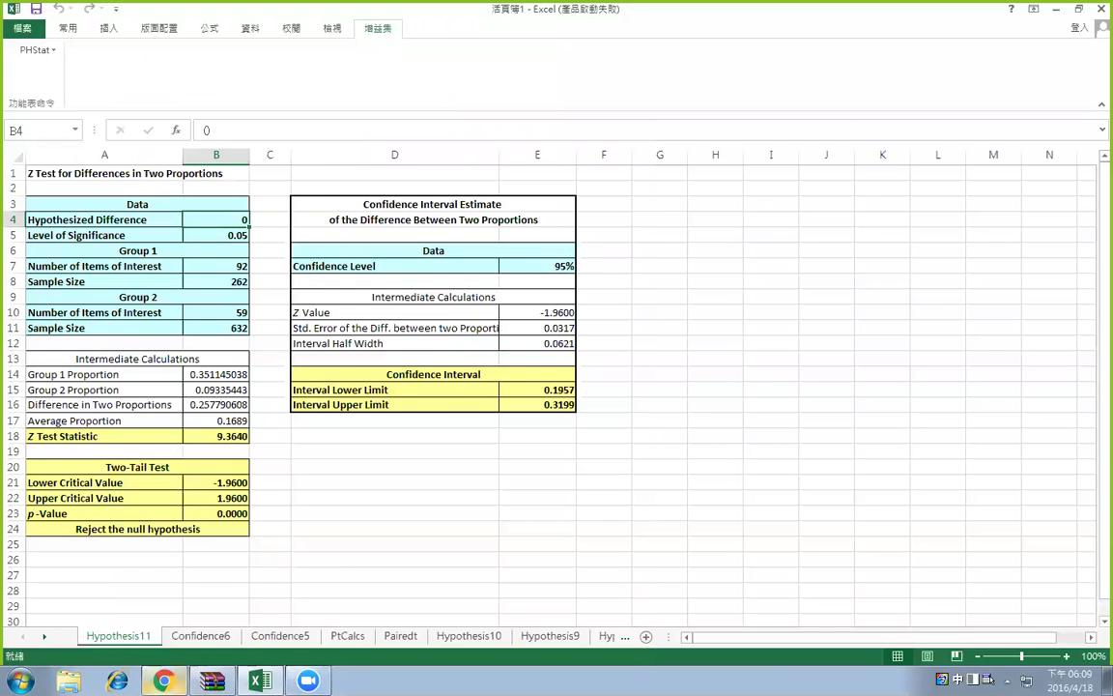
Switch to Chrome and enter gmail.com as the address in a new tab
{"action": "key", "text": "alt+Tab"}
{"action": "left_click", "coordinate": [328, 11]}
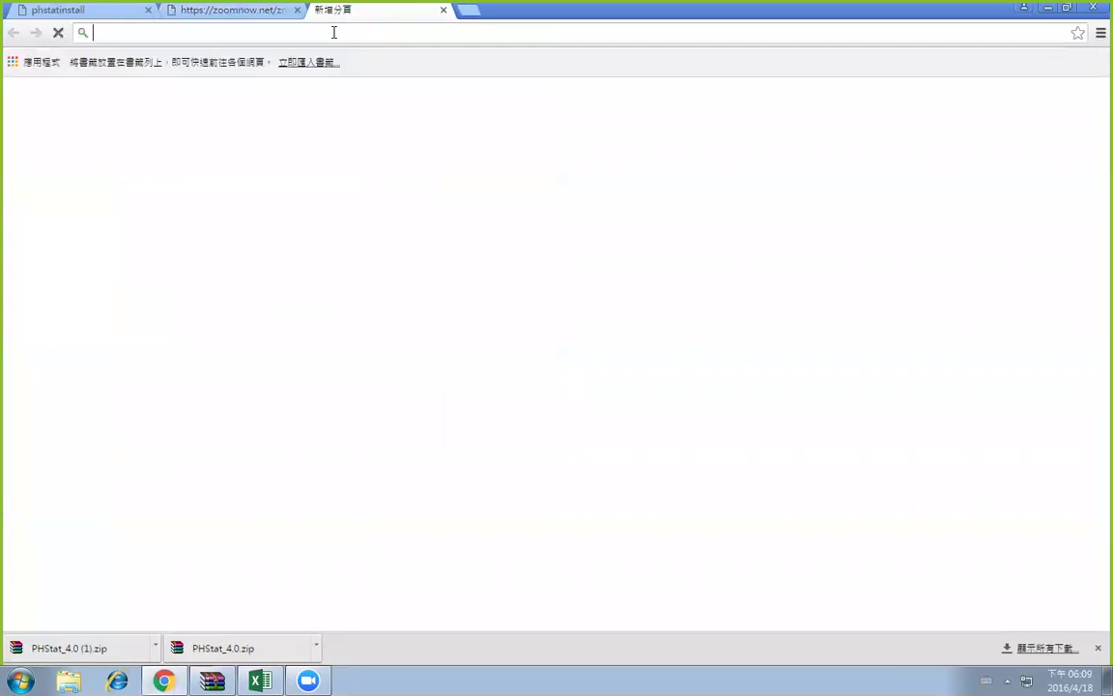
{"action": "type", "text": "g"}
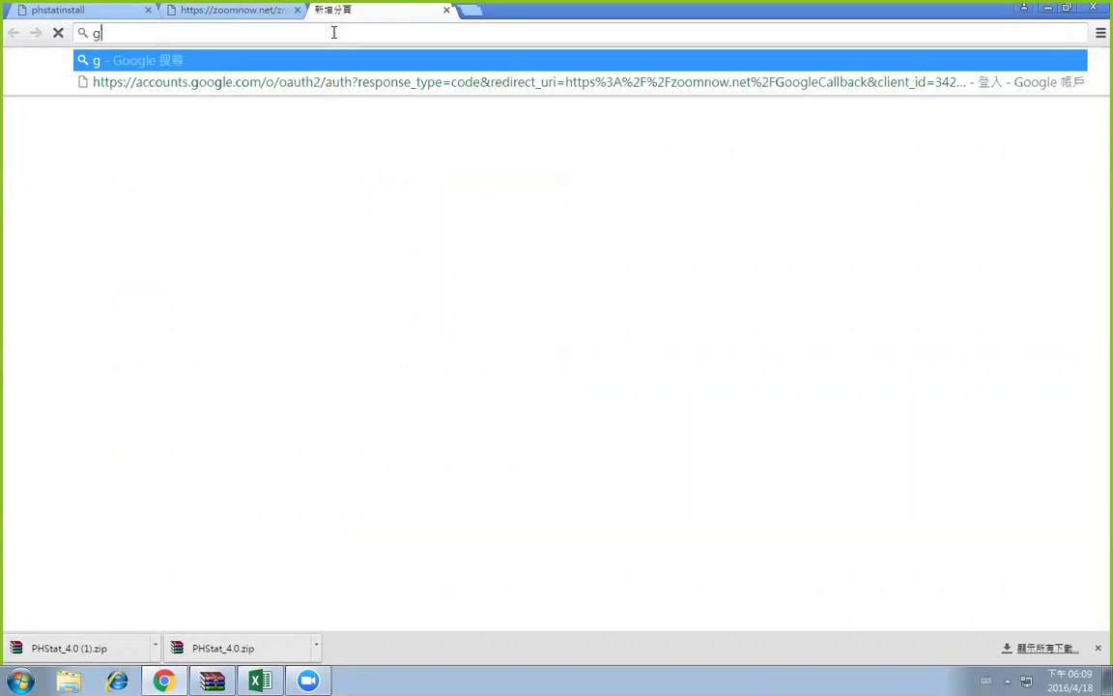
{"action": "type", "text": "mail.com"}
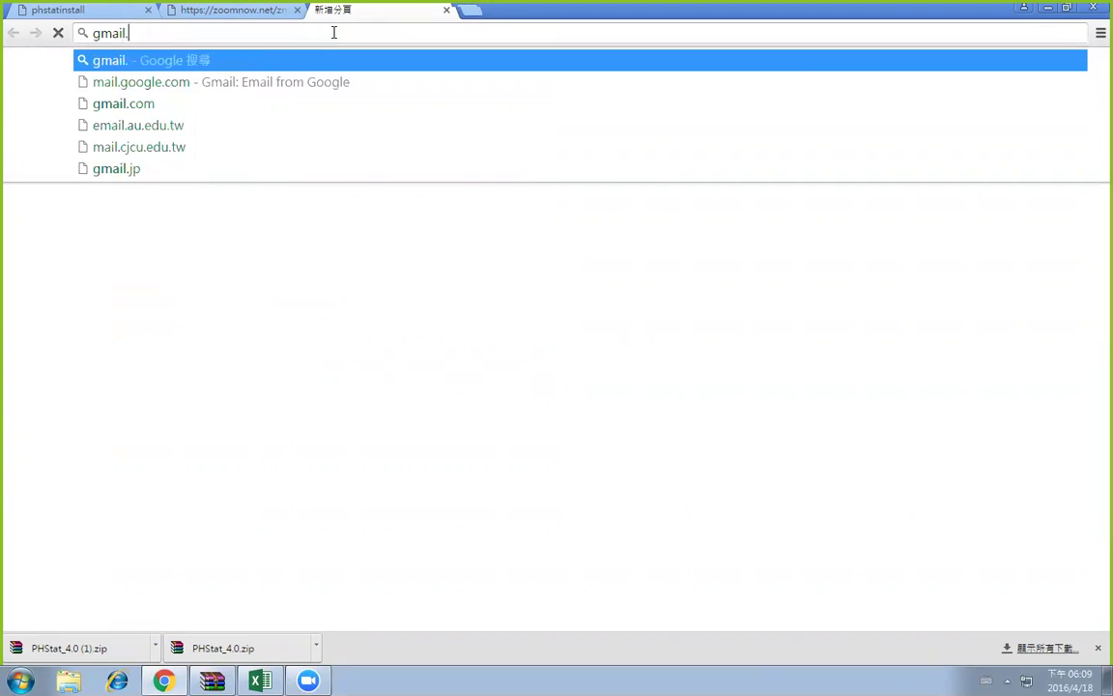